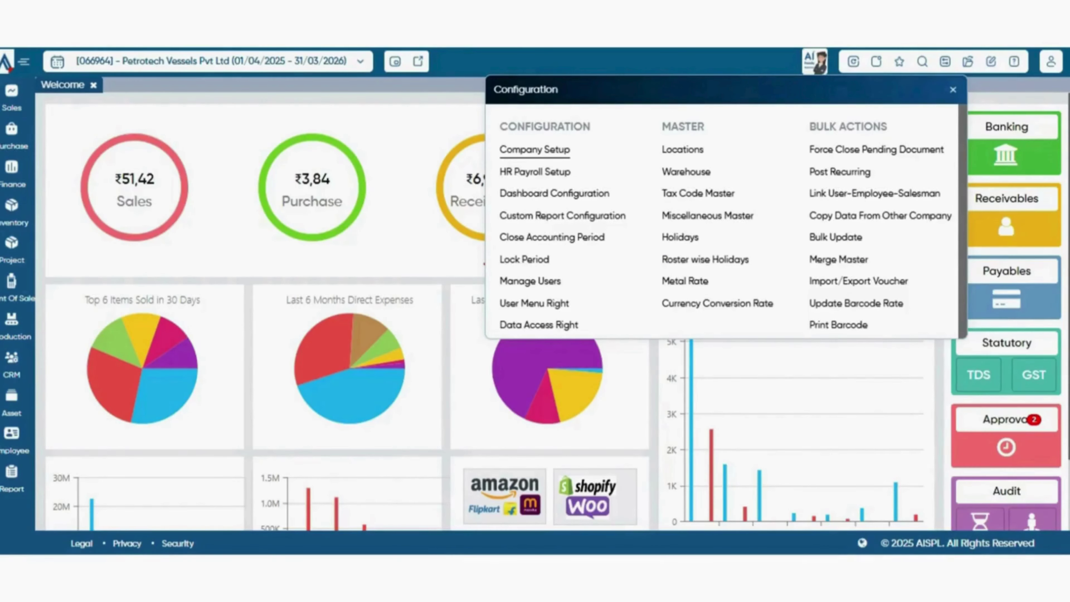
Open the Inventory preferences in Company Setup and skim through the settings down to the Fixed Asset Handsin Attribute section
{"action": "left_click", "coordinate": [534, 149]}
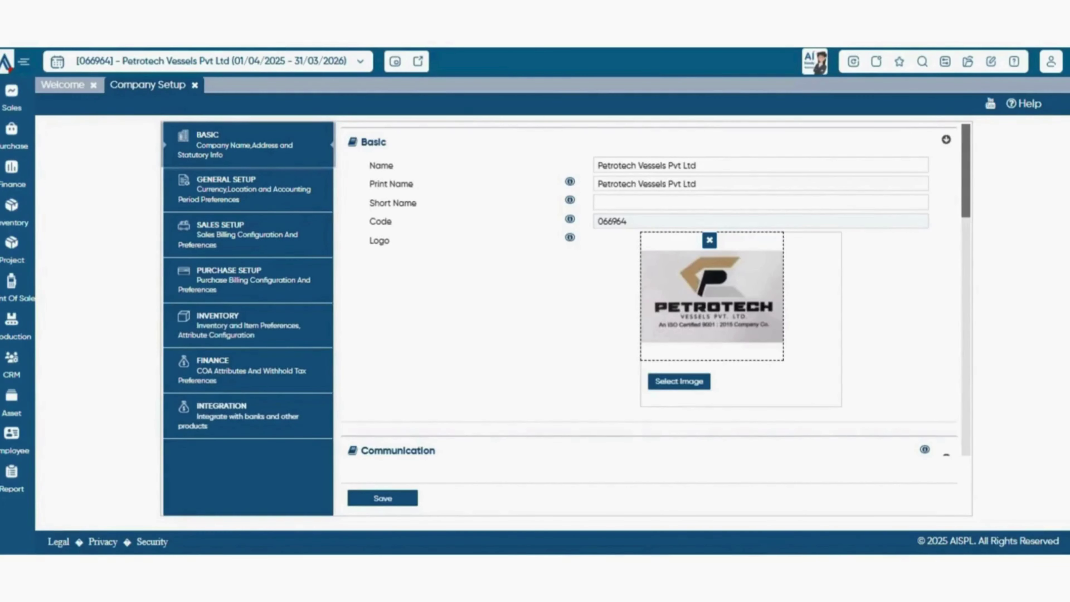
{"action": "left_click", "coordinate": [248, 326]}
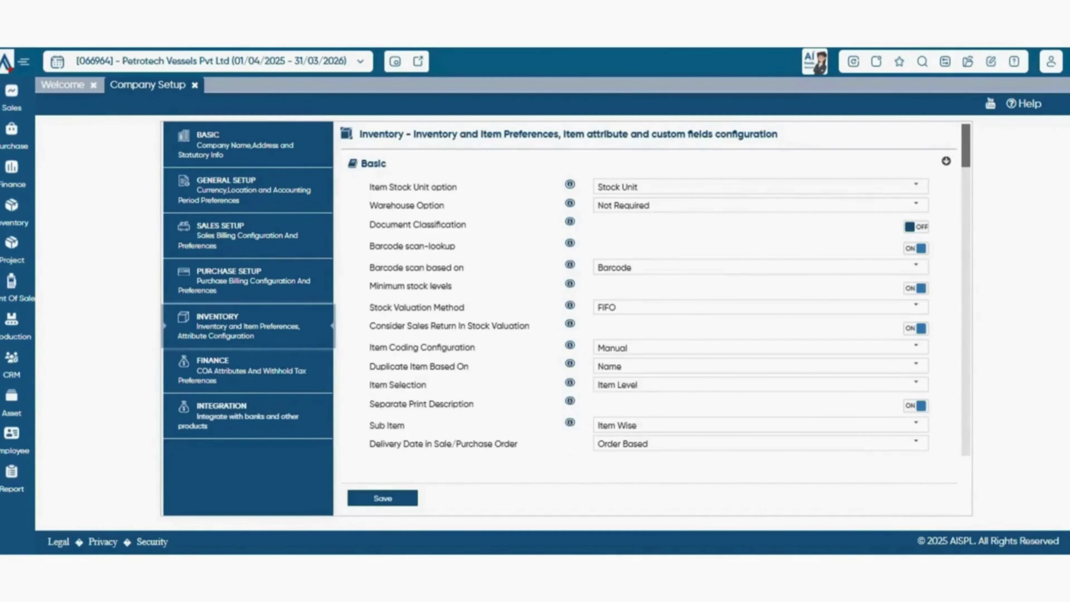
{"action": "scroll", "coordinate": [657, 290], "scroll_direction": "down", "scroll_amount": 15}
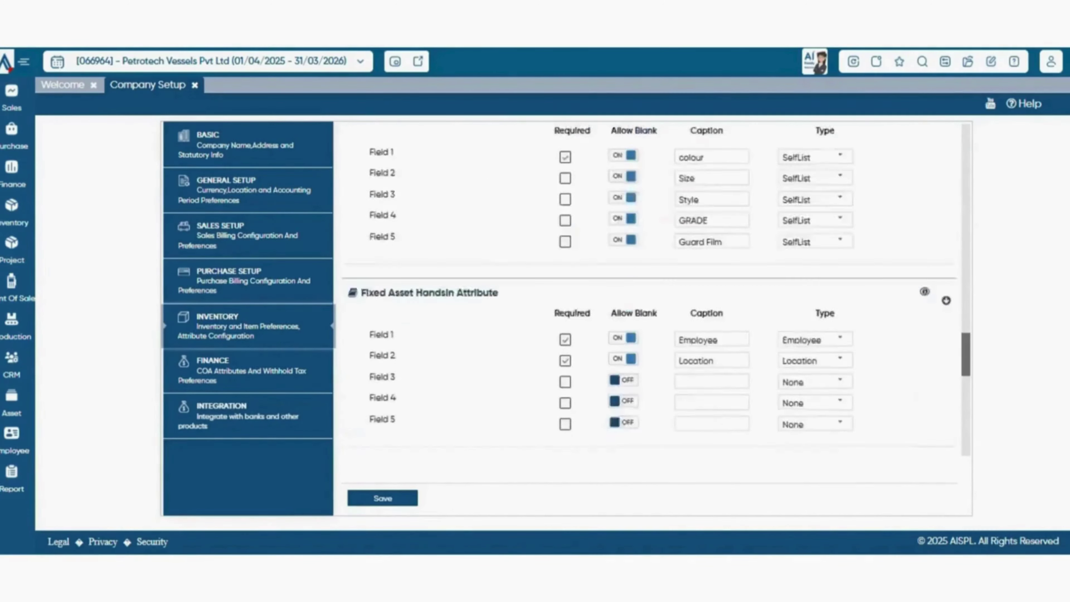
{"action": "scroll", "coordinate": [649, 295], "scroll_direction": "up", "scroll_amount": 15}
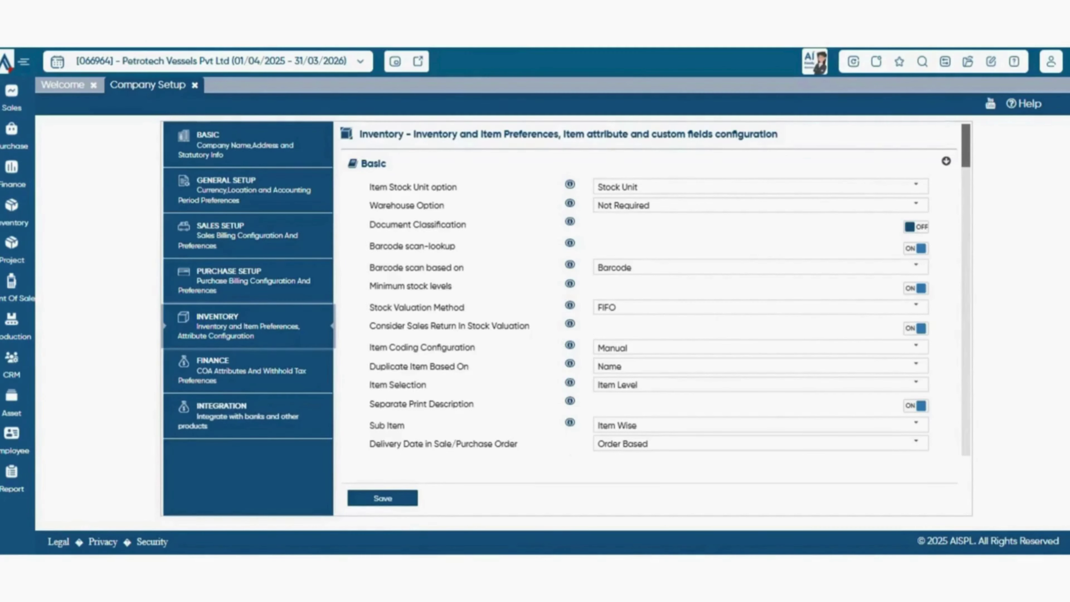
Check the available choices for Item Stock Unit option and Warehouse Option in the basic inventory preferences
{"action": "left_click", "coordinate": [916, 185]}
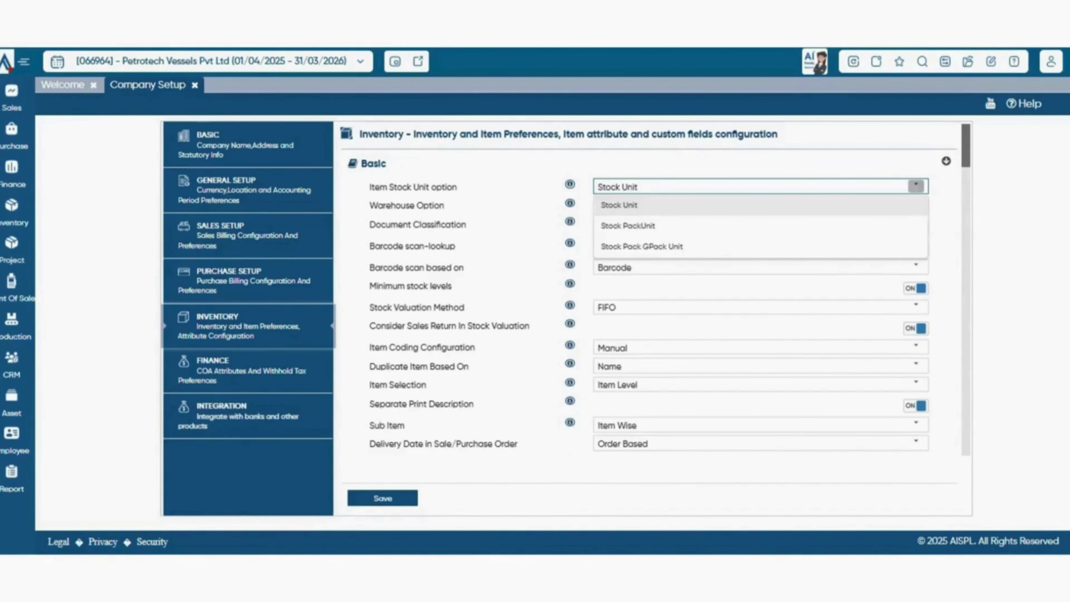
{"action": "left_click", "coordinate": [761, 206]}
{"action": "scroll", "coordinate": [649, 290], "scroll_direction": "down", "scroll_amount": 1}
{"action": "scroll", "coordinate": [648, 290], "scroll_direction": "down", "scroll_amount": 1}
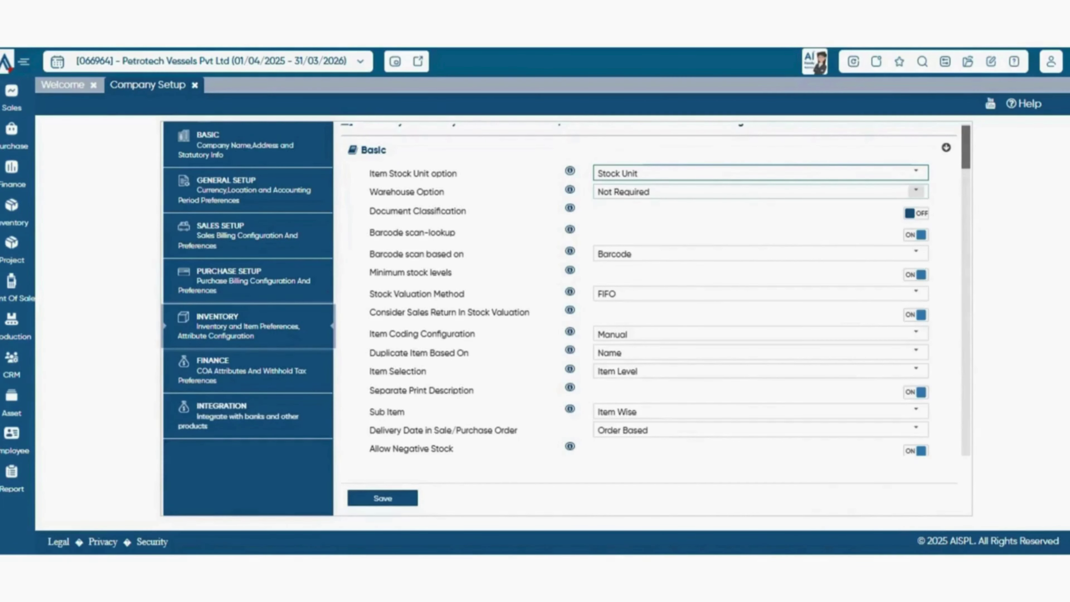
{"action": "left_click", "coordinate": [916, 191]}
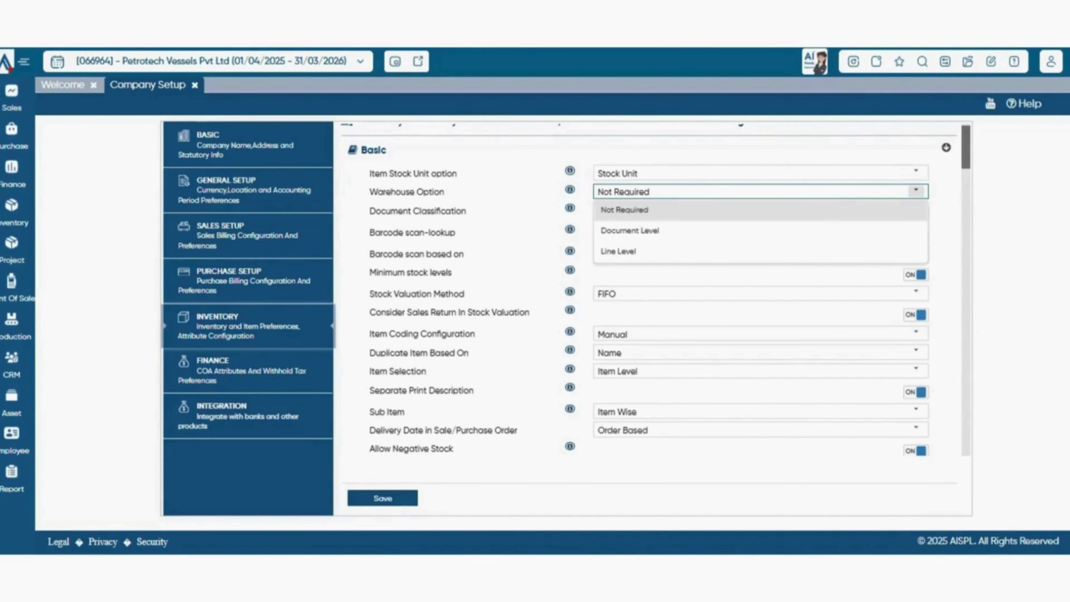
{"action": "key", "text": "Escape"}
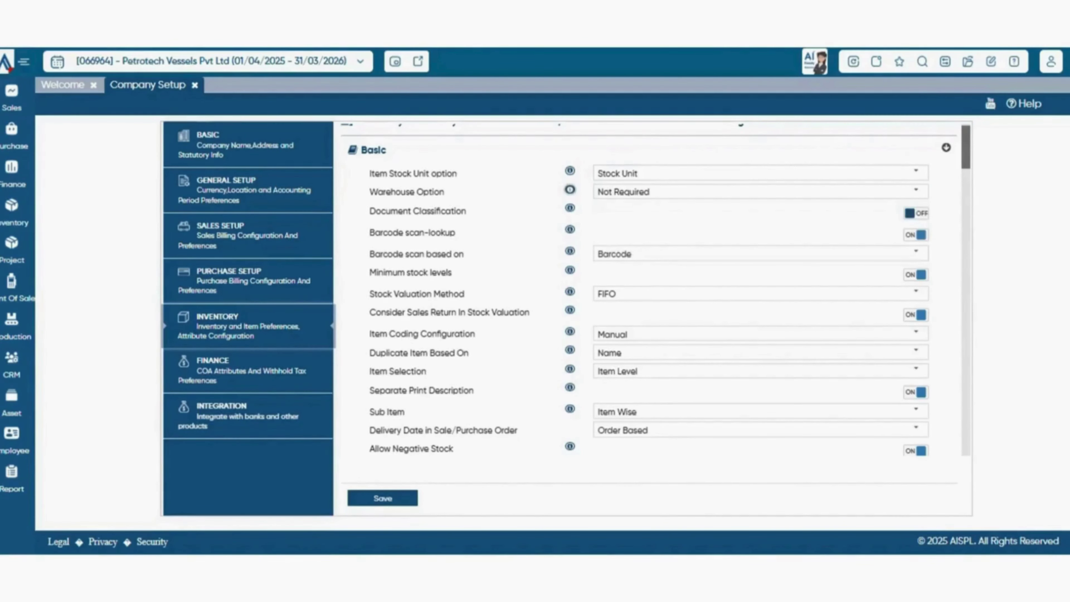
{"action": "mouse_move", "coordinate": [569, 190]}
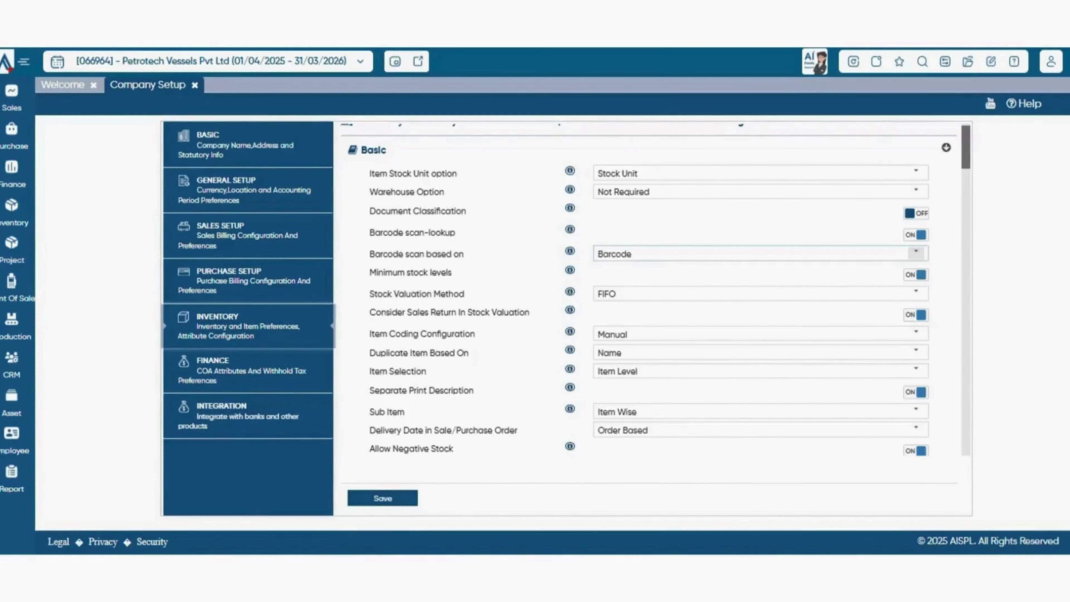
Check the available choices for Barcode scan based on and Stock Valuation Method
{"action": "left_click", "coordinate": [916, 252]}
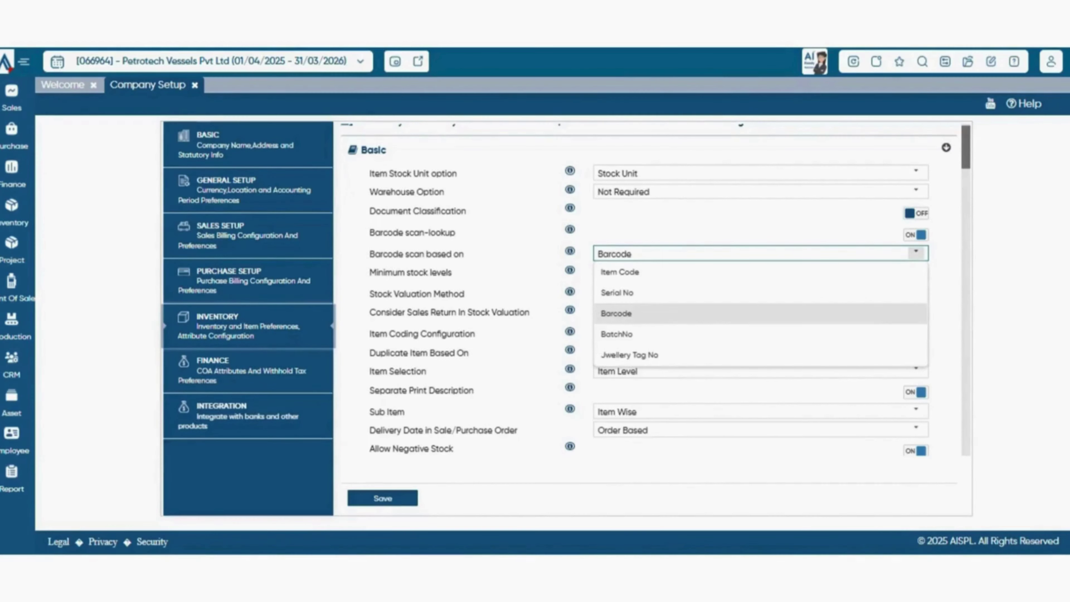
{"action": "left_click", "coordinate": [916, 252]}
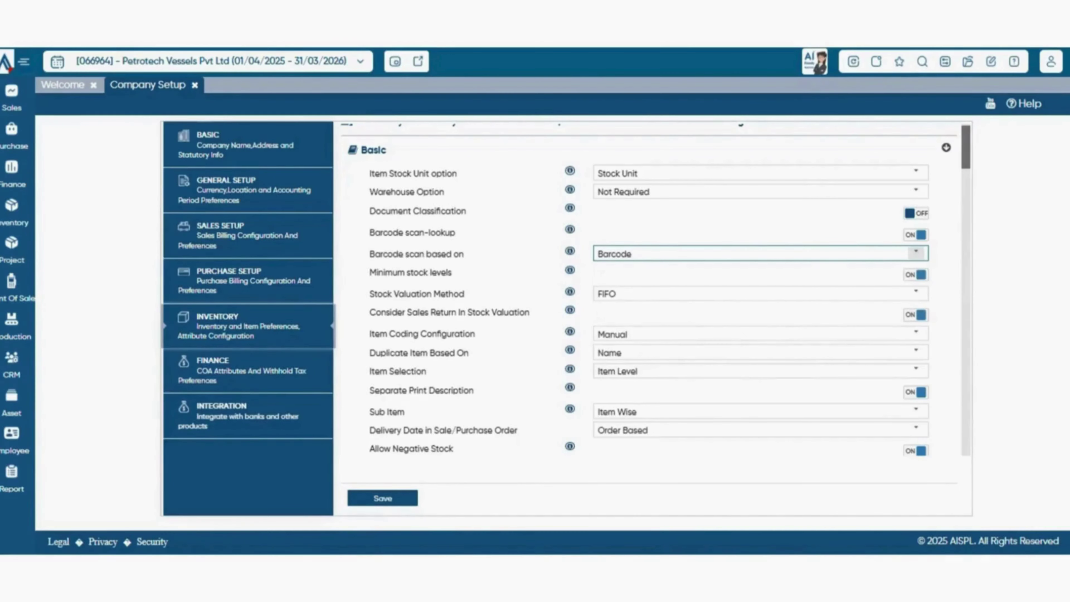
{"action": "scroll", "coordinate": [916, 253], "scroll_direction": "down", "scroll_amount": 1}
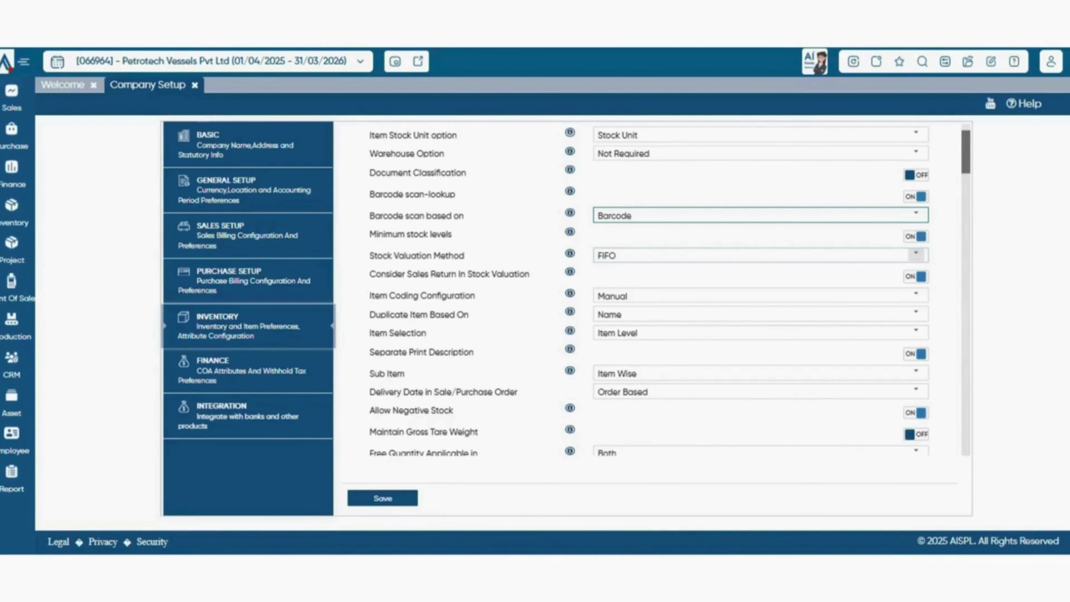
{"action": "left_click", "coordinate": [916, 255]}
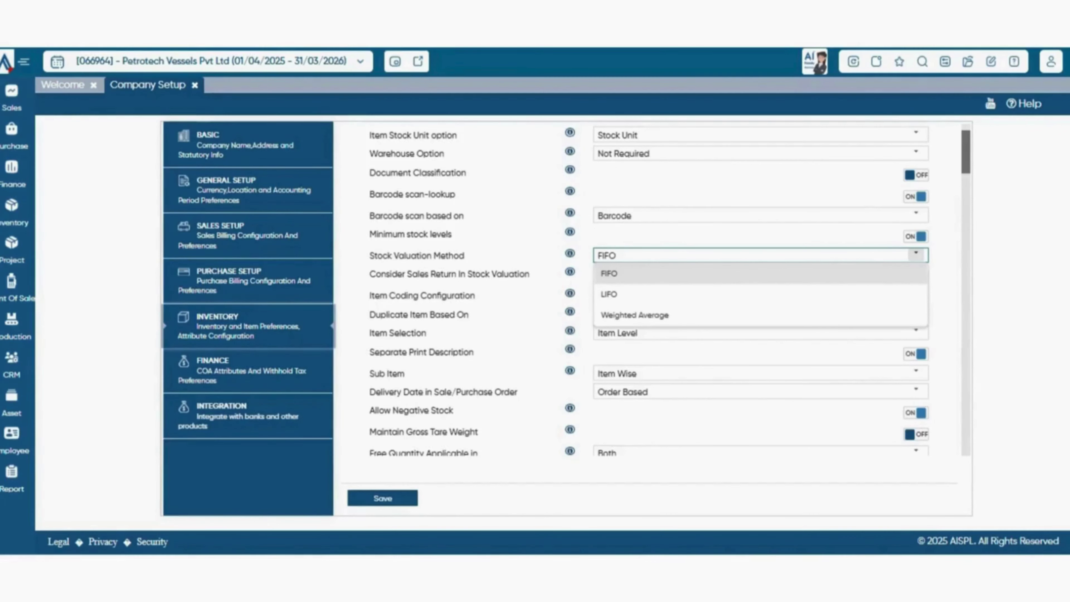
{"action": "left_click", "coordinate": [915, 255]}
Check the available choices for Item Coding Configuration and Duplicate Item Based On
{"action": "scroll", "coordinate": [915, 255], "scroll_direction": "down", "scroll_amount": 1}
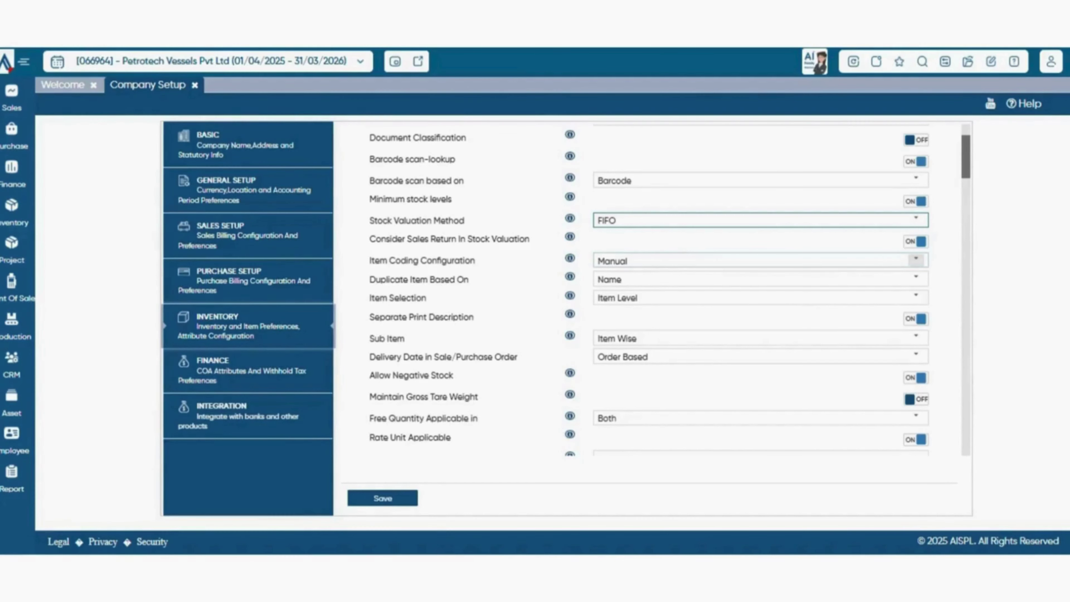
{"action": "left_click", "coordinate": [917, 260]}
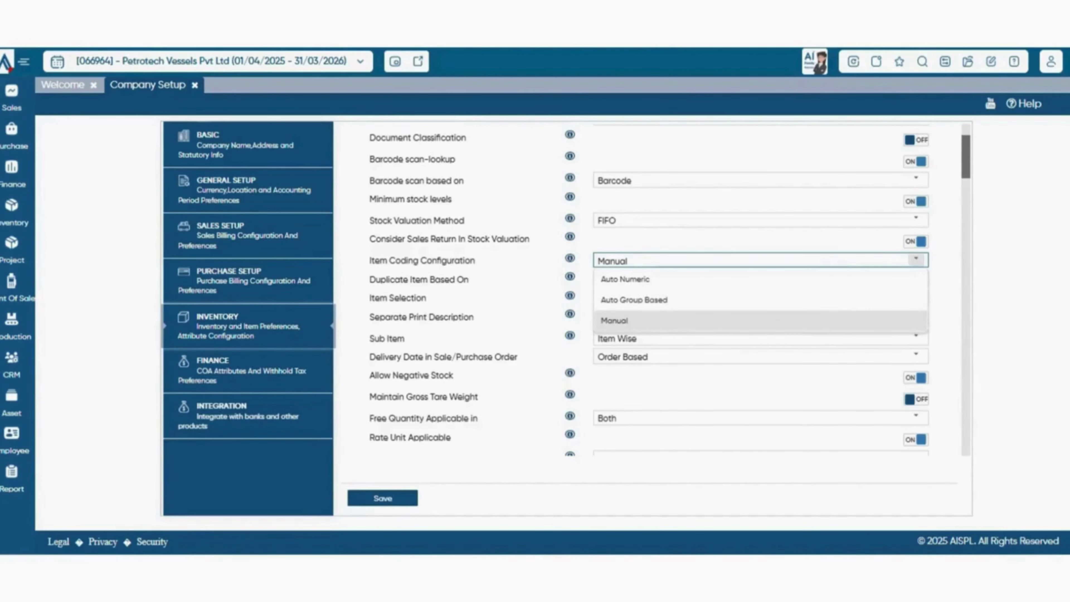
{"action": "key", "text": "Return"}
{"action": "scroll", "coordinate": [670, 291], "scroll_direction": "down", "scroll_amount": 2}
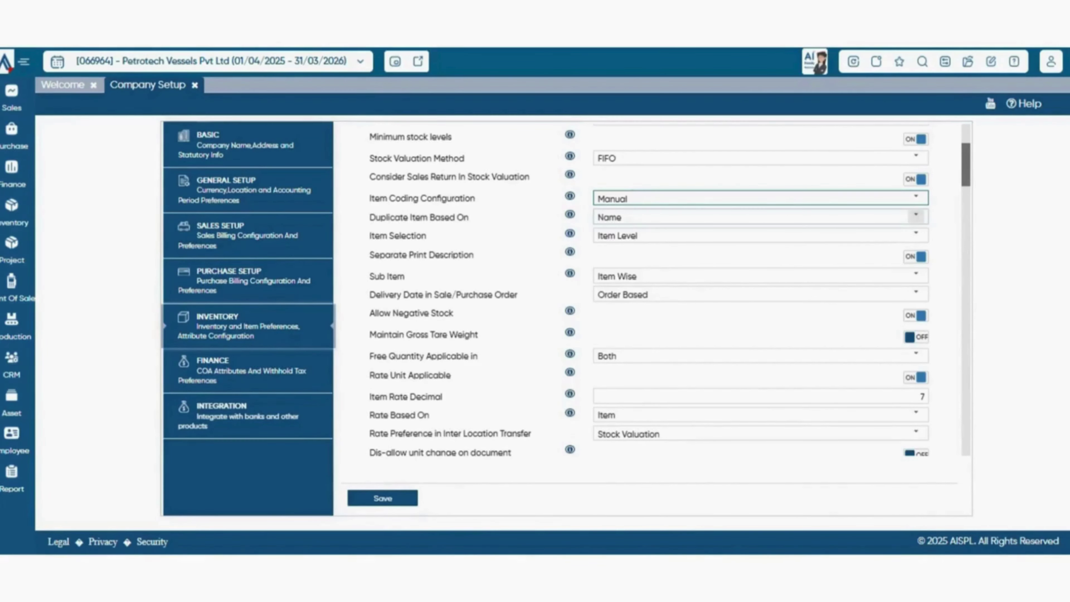
{"action": "left_click", "coordinate": [917, 215]}
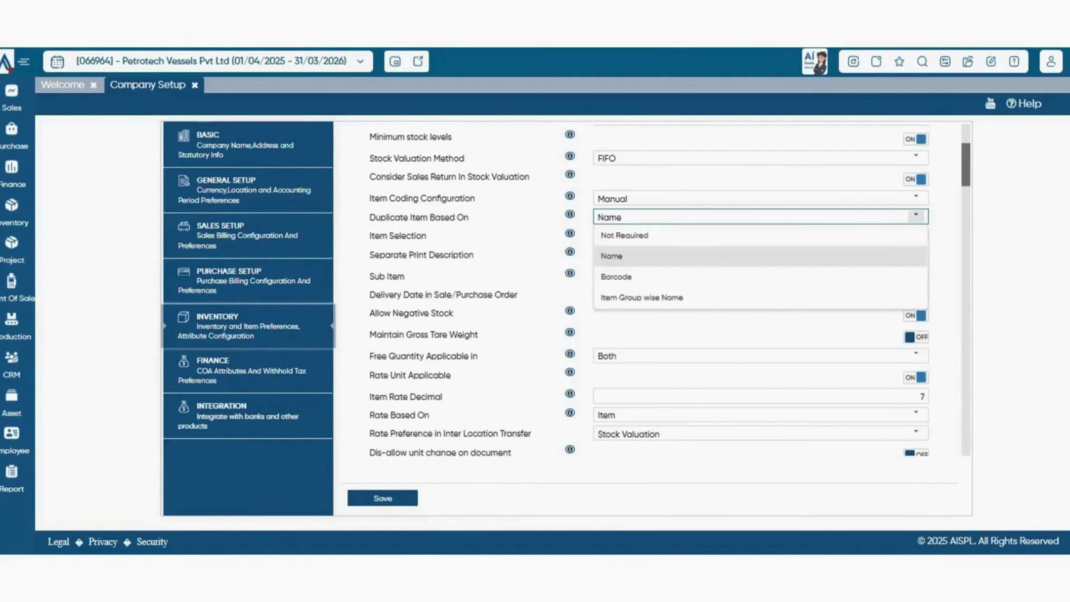
{"action": "left_click", "coordinate": [921, 255]}
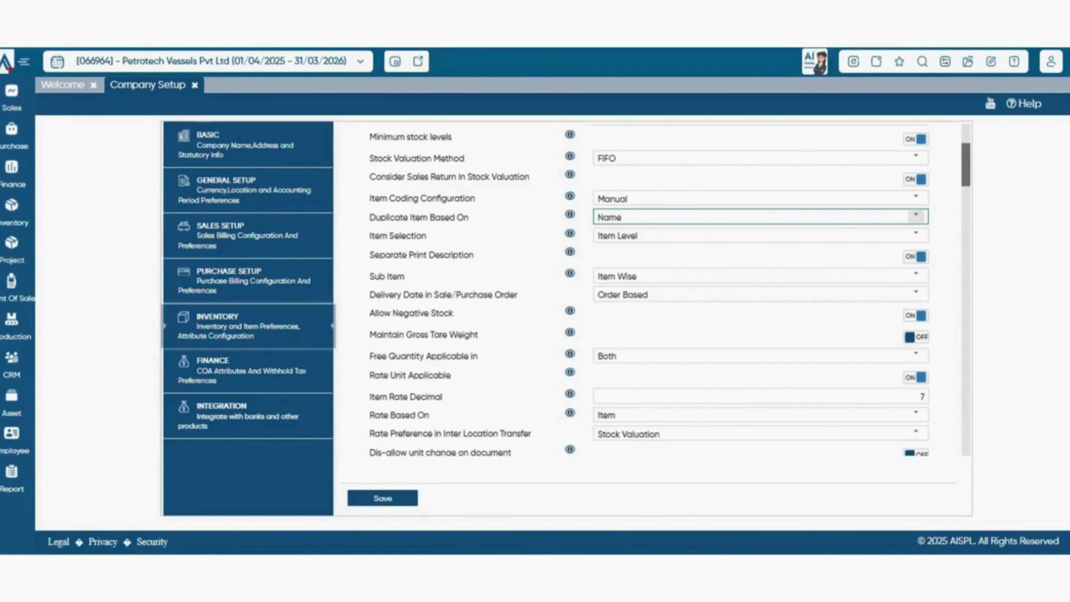
Check the available choices for Item Selection and for Delivery Date in Sale/Purchase Order
{"action": "left_click", "coordinate": [915, 235]}
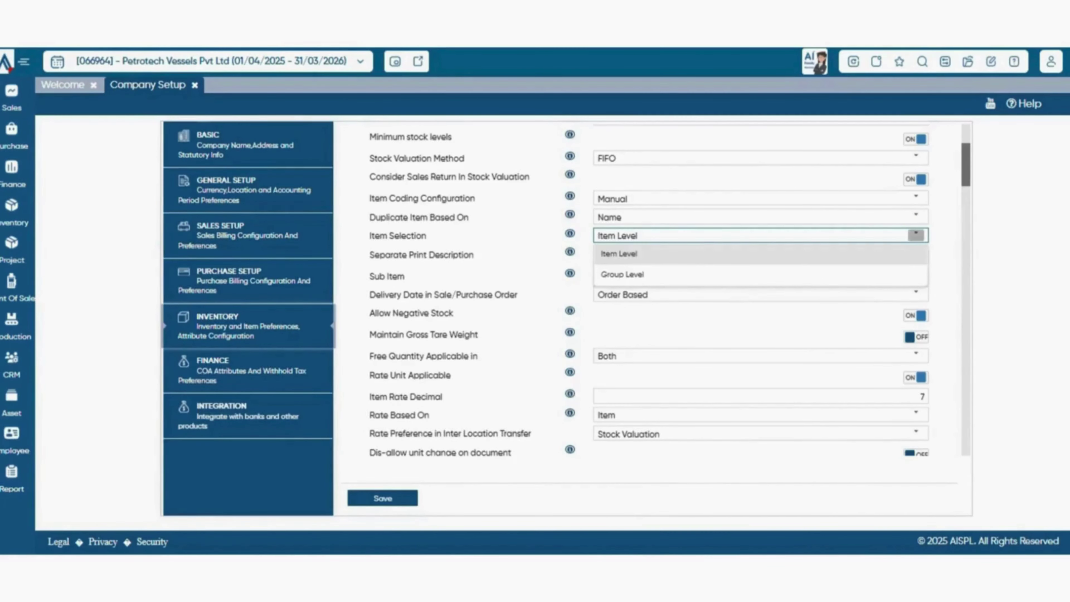
{"action": "left_click", "coordinate": [916, 234]}
{"action": "scroll", "coordinate": [916, 232], "scroll_direction": "down", "scroll_amount": 1}
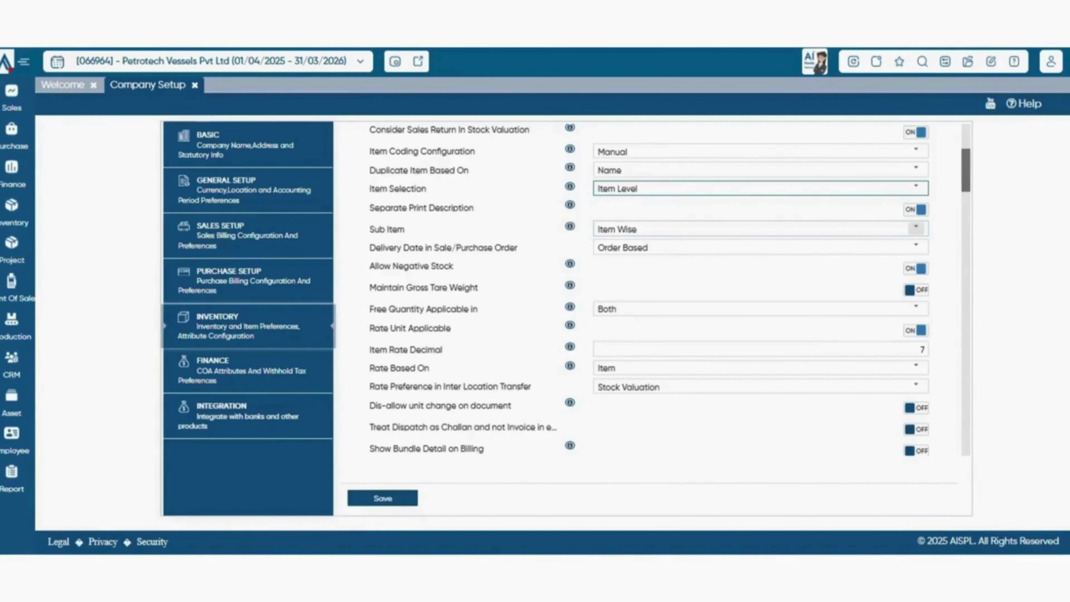
{"action": "scroll", "coordinate": [917, 232], "scroll_direction": "down", "scroll_amount": 2}
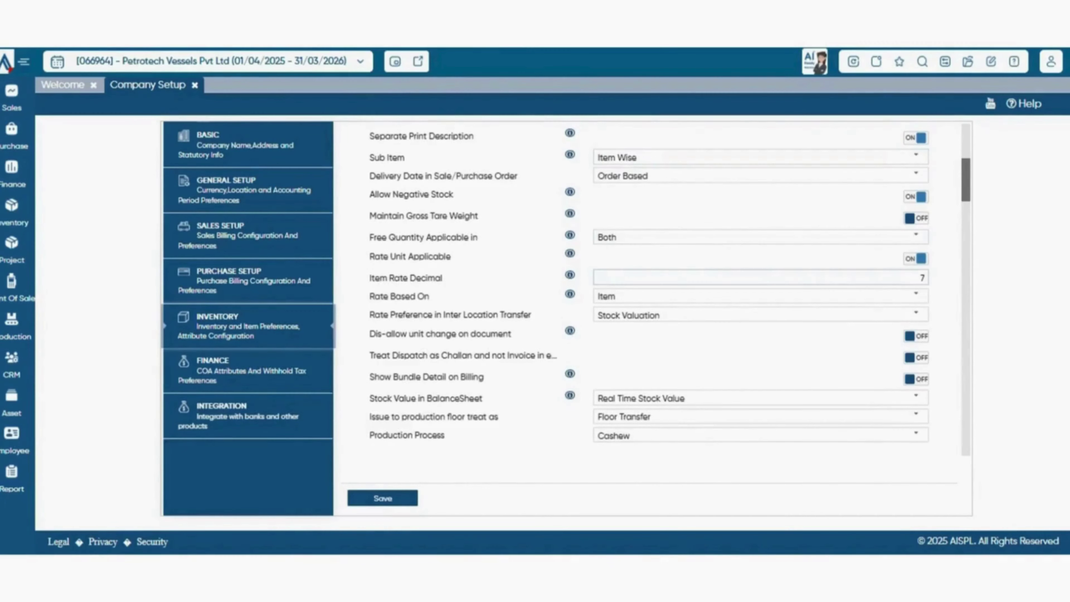
{"action": "scroll", "coordinate": [670, 287], "scroll_direction": "up", "scroll_amount": 1}
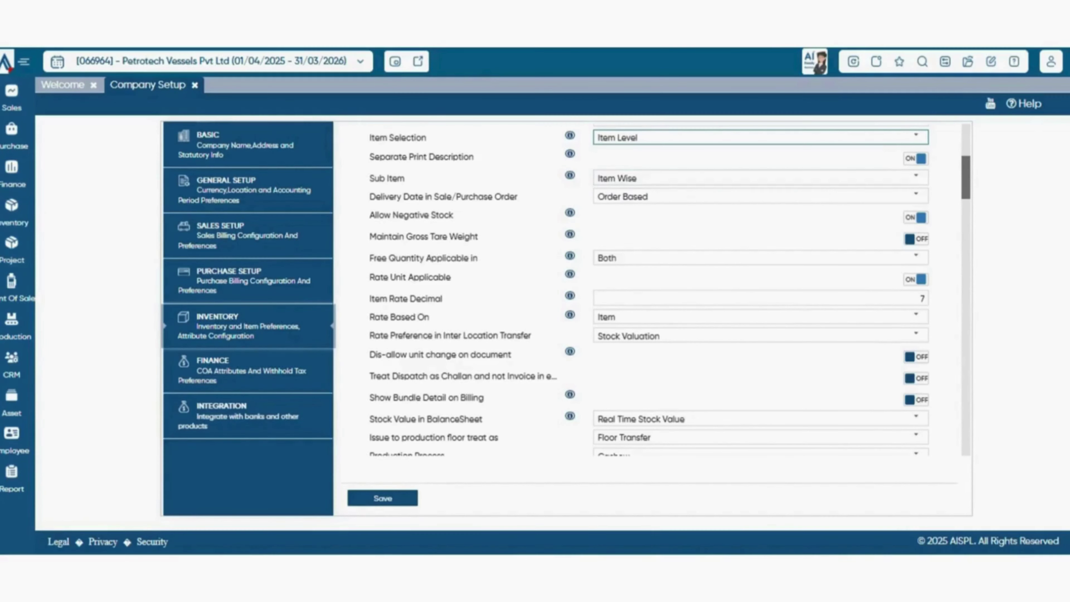
{"action": "left_click", "coordinate": [916, 195]}
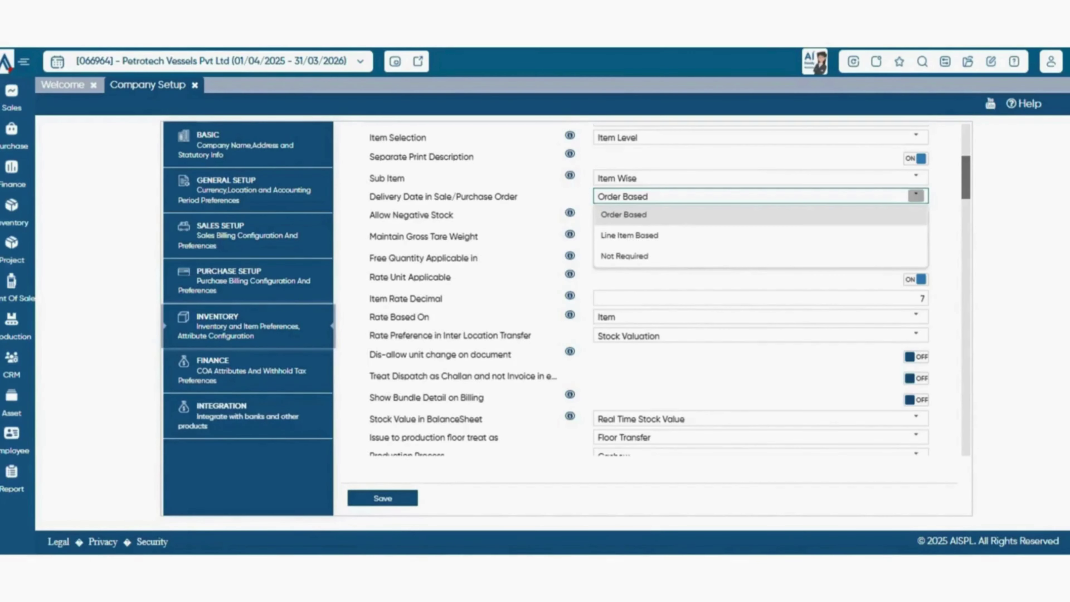
{"action": "left_click", "coordinate": [917, 196]}
Check the available choices for Free Quantity Applicable in and Rate Based On
{"action": "scroll", "coordinate": [649, 290], "scroll_direction": "down", "scroll_amount": 1}
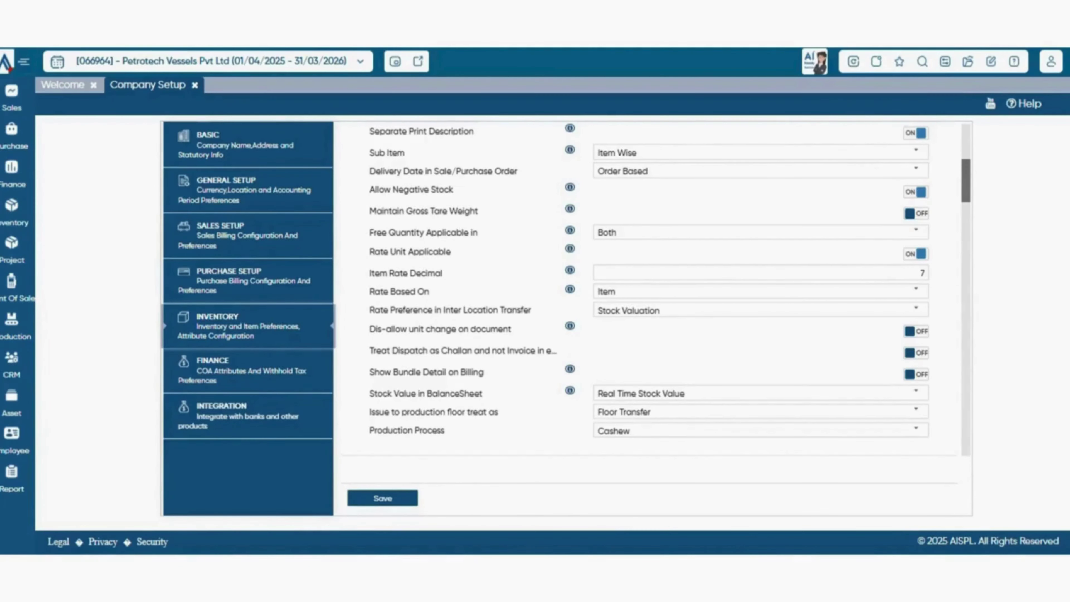
{"action": "scroll", "coordinate": [657, 289], "scroll_direction": "down", "scroll_amount": 1}
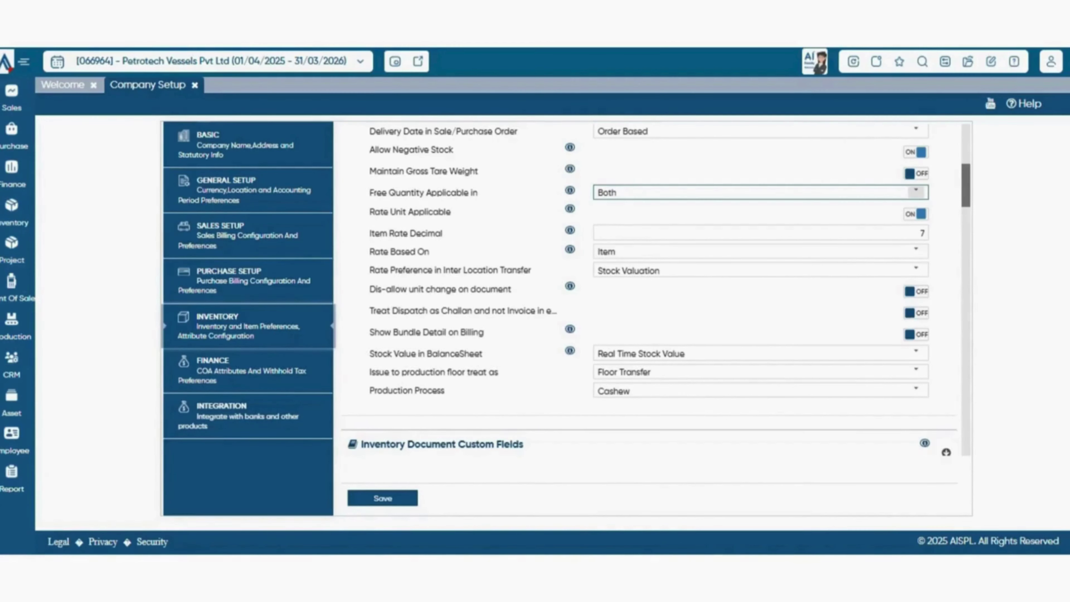
{"action": "left_click", "coordinate": [754, 192]}
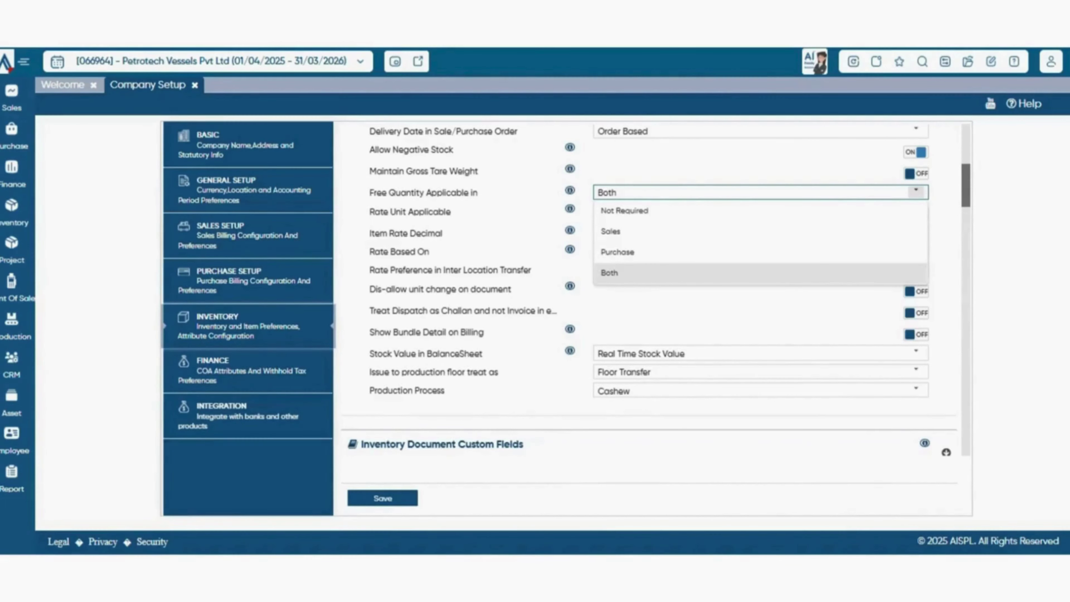
{"action": "left_click", "coordinate": [917, 192]}
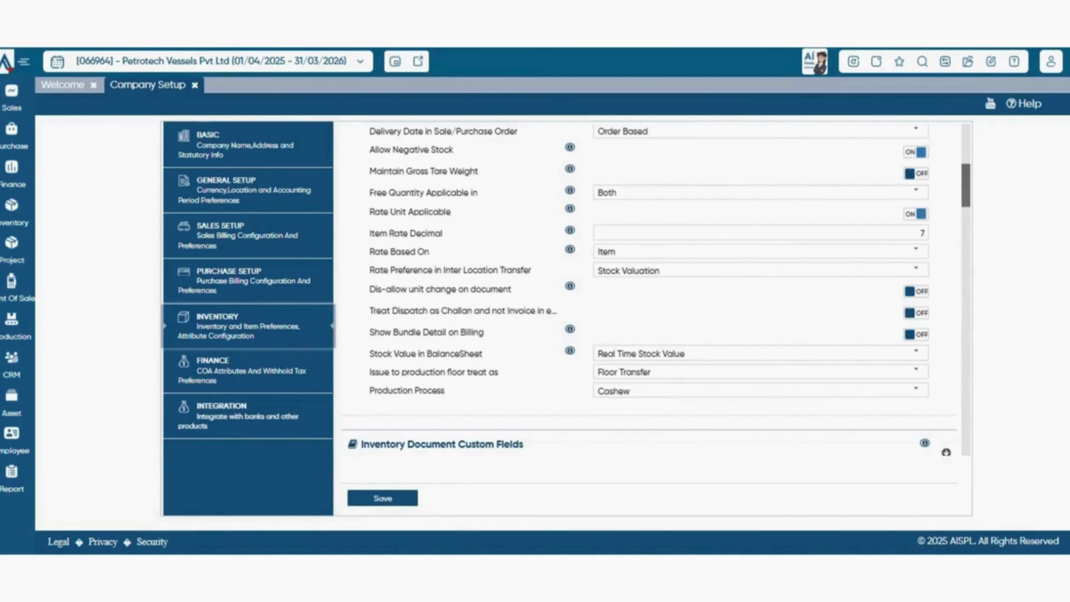
{"action": "left_click", "coordinate": [916, 251]}
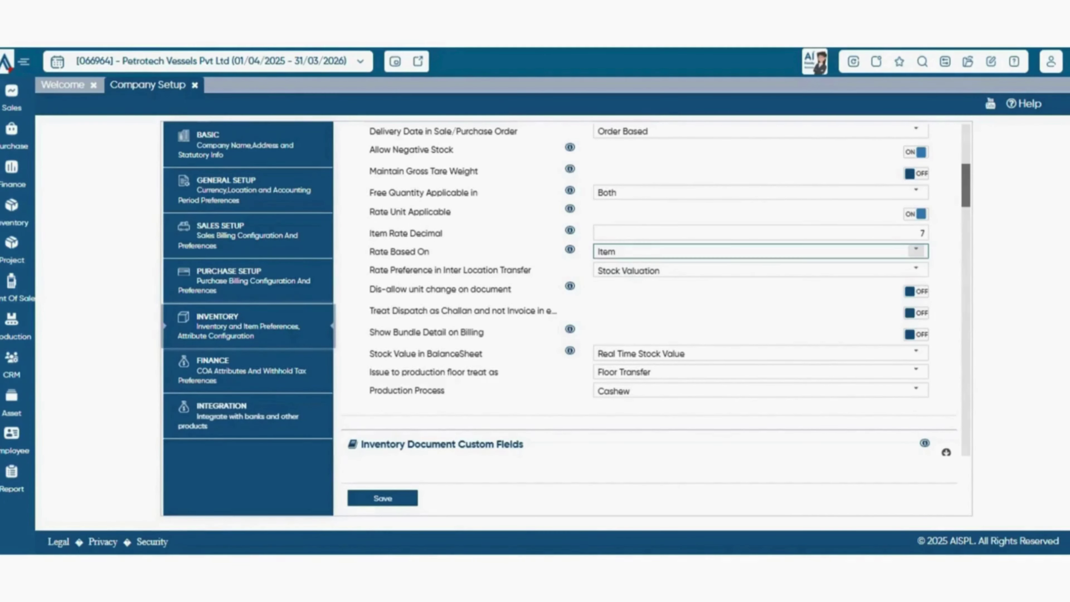
{"action": "left_click", "coordinate": [916, 251]}
Check the available choices for Rate Preference in Inter Location Transfer and Stock Value in BalanceSheet
{"action": "scroll", "coordinate": [656, 290], "scroll_direction": "down", "scroll_amount": 3}
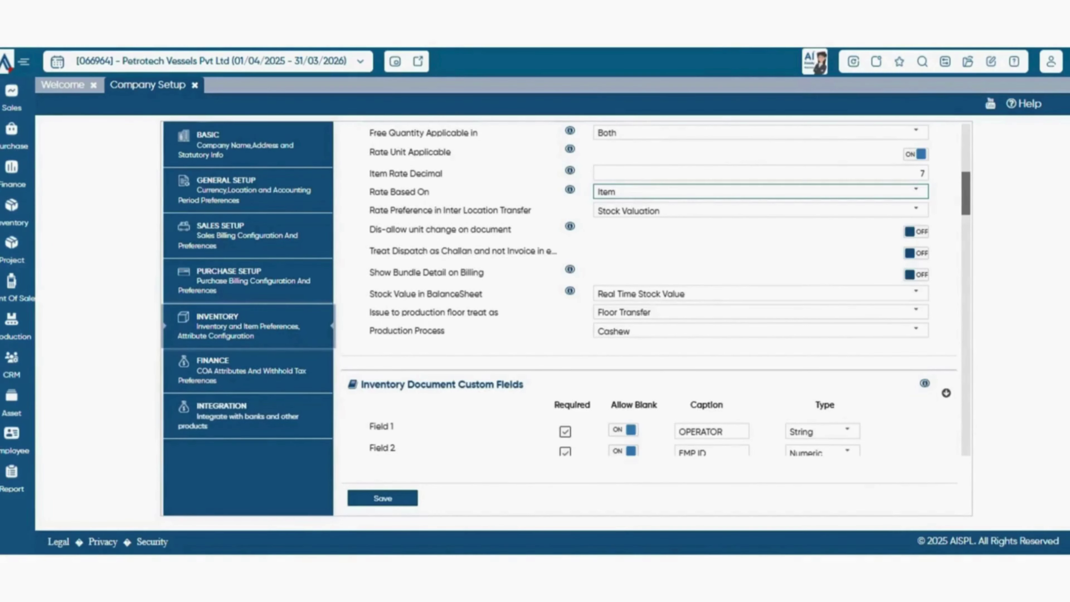
{"action": "left_click", "coordinate": [916, 210]}
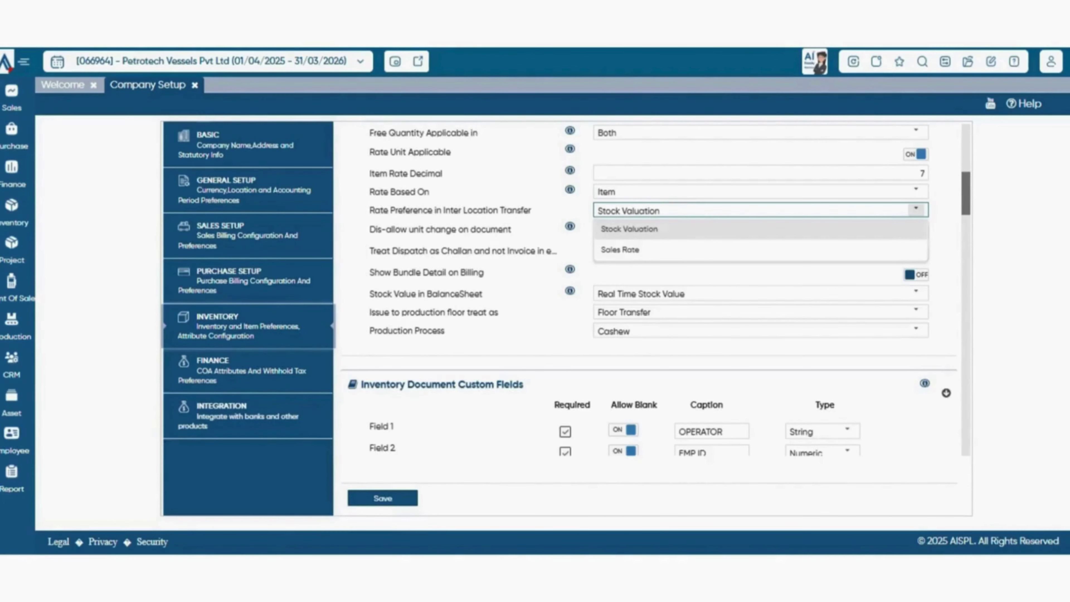
{"action": "key", "text": "Return"}
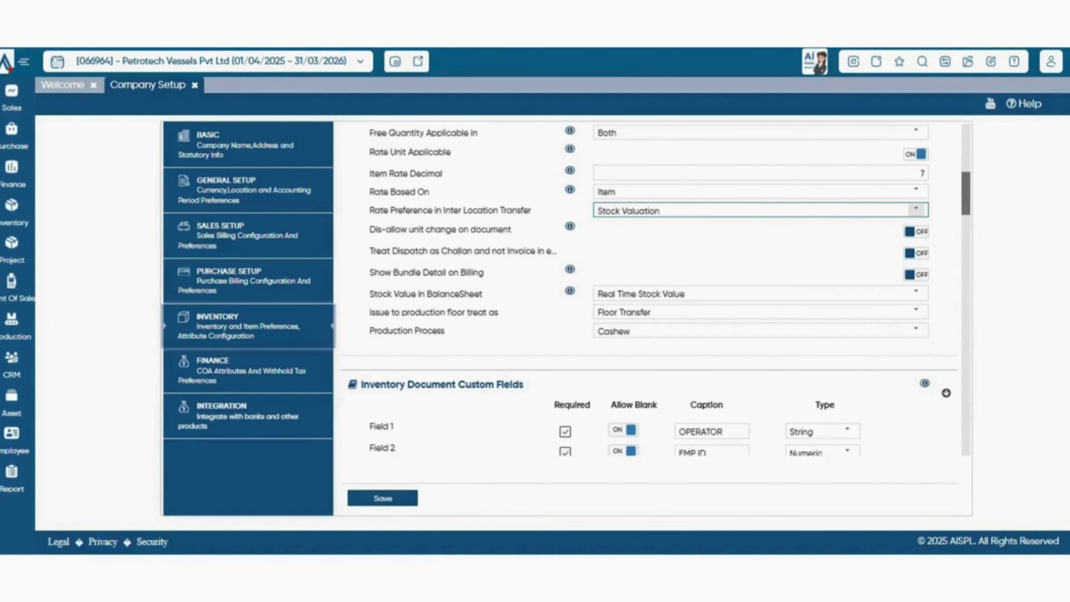
{"action": "left_click", "coordinate": [916, 293]}
{"action": "left_click", "coordinate": [916, 293]}
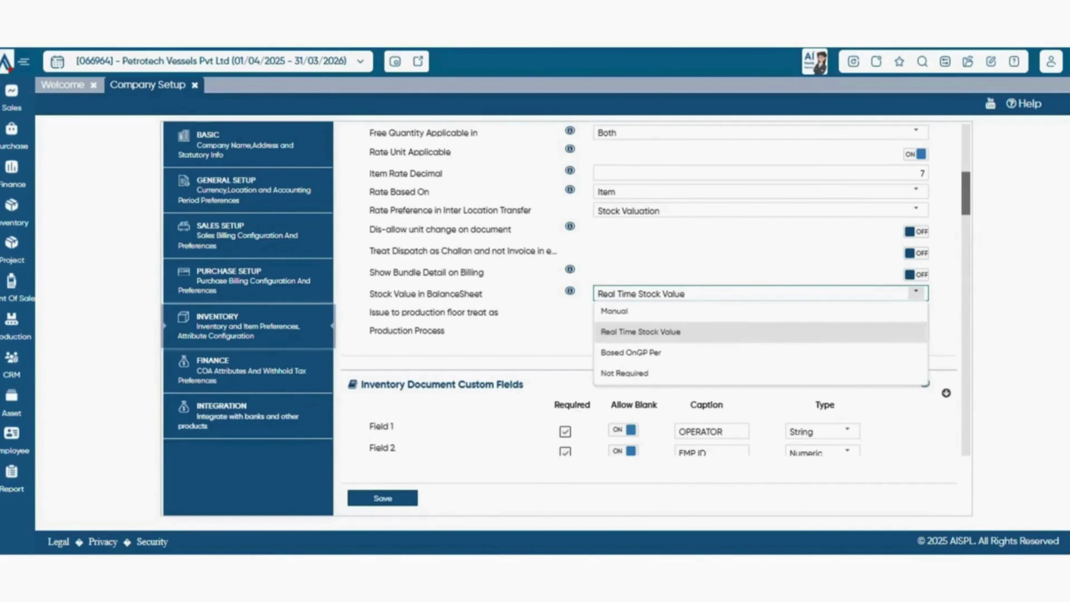
{"action": "left_click", "coordinate": [917, 293]}
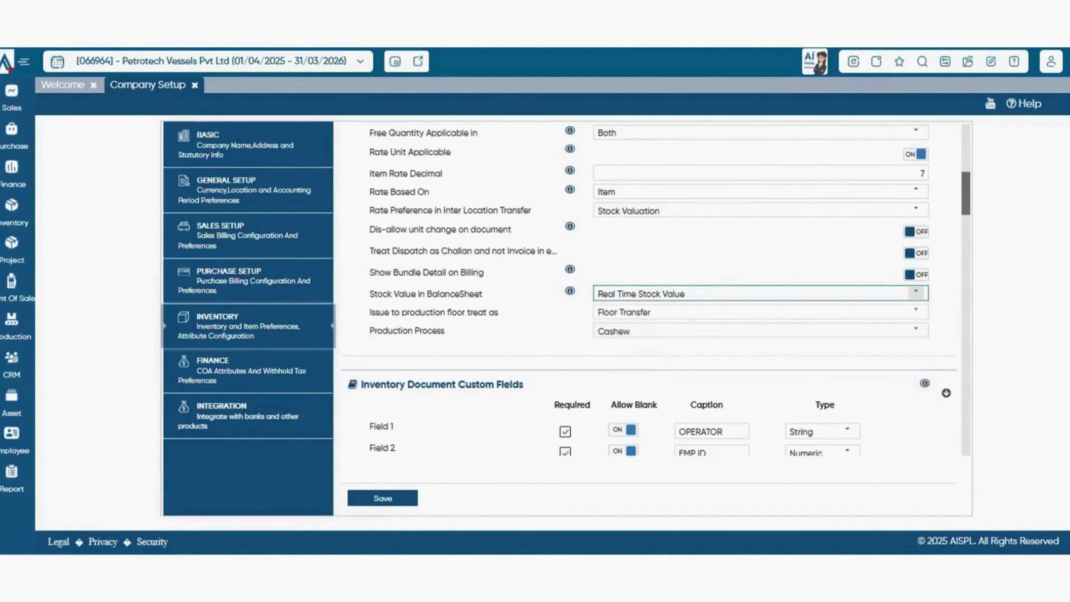
{"action": "scroll", "coordinate": [657, 290], "scroll_direction": "down", "scroll_amount": 1}
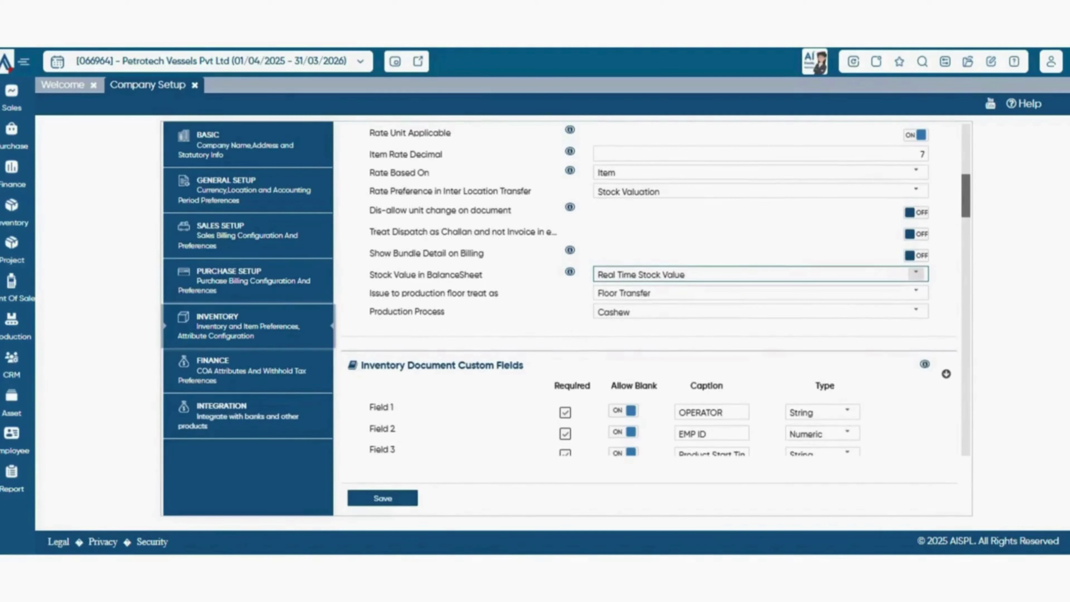
{"action": "scroll", "coordinate": [657, 290], "scroll_direction": "down", "scroll_amount": 1}
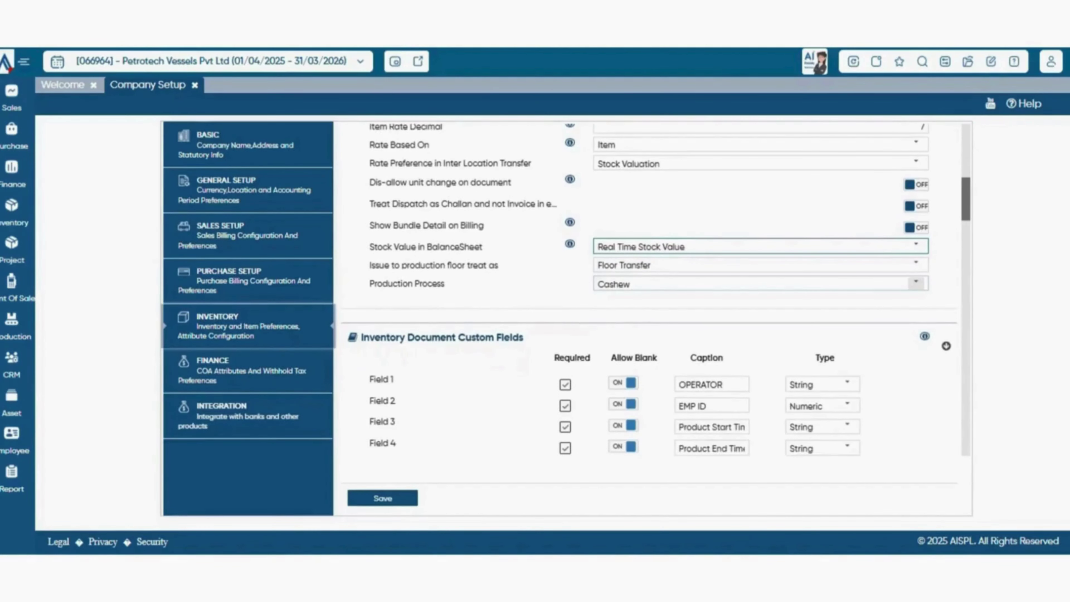
Check the available types for Field 1 in Inventory Document Custom Fields and review the Item Master Custom Fields
{"action": "scroll", "coordinate": [656, 290], "scroll_direction": "down", "scroll_amount": 3}
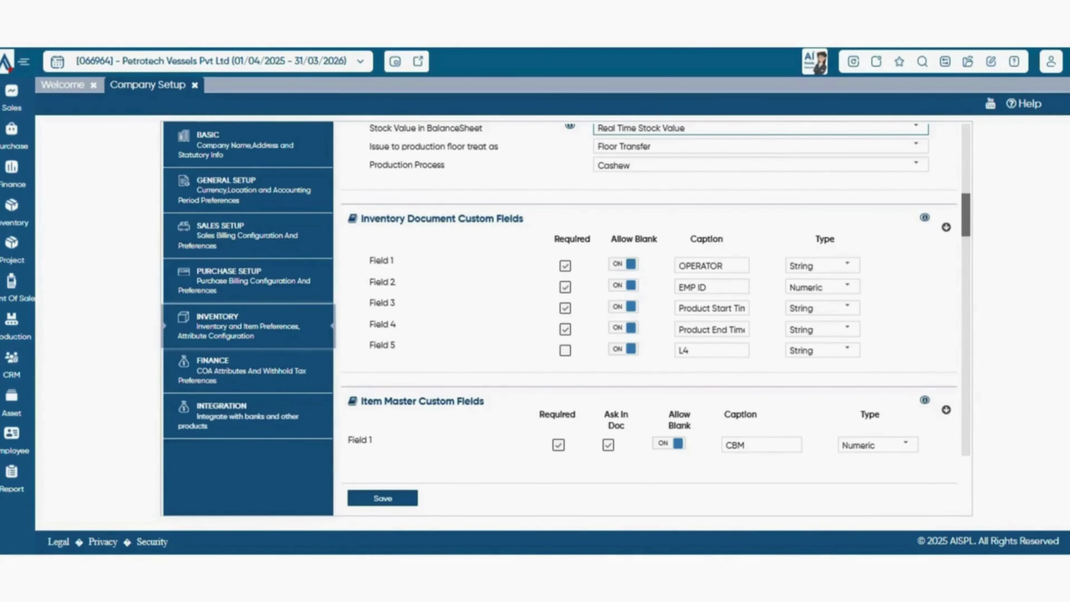
{"action": "left_click", "coordinate": [847, 265]}
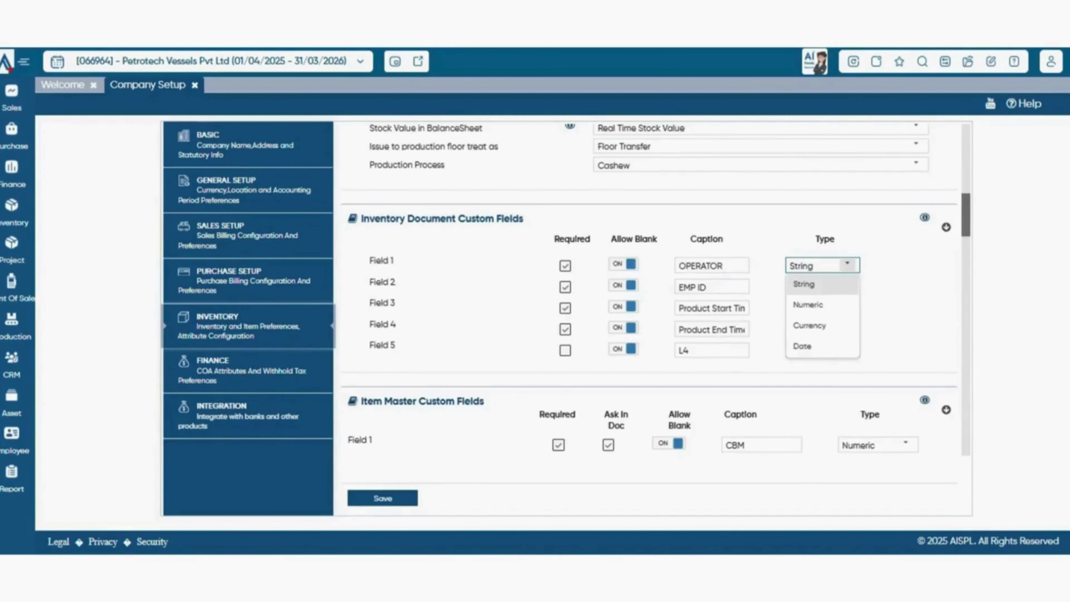
{"action": "scroll", "coordinate": [649, 296], "scroll_direction": "down", "scroll_amount": 3}
{"action": "scroll", "coordinate": [649, 291], "scroll_direction": "down", "scroll_amount": 1}
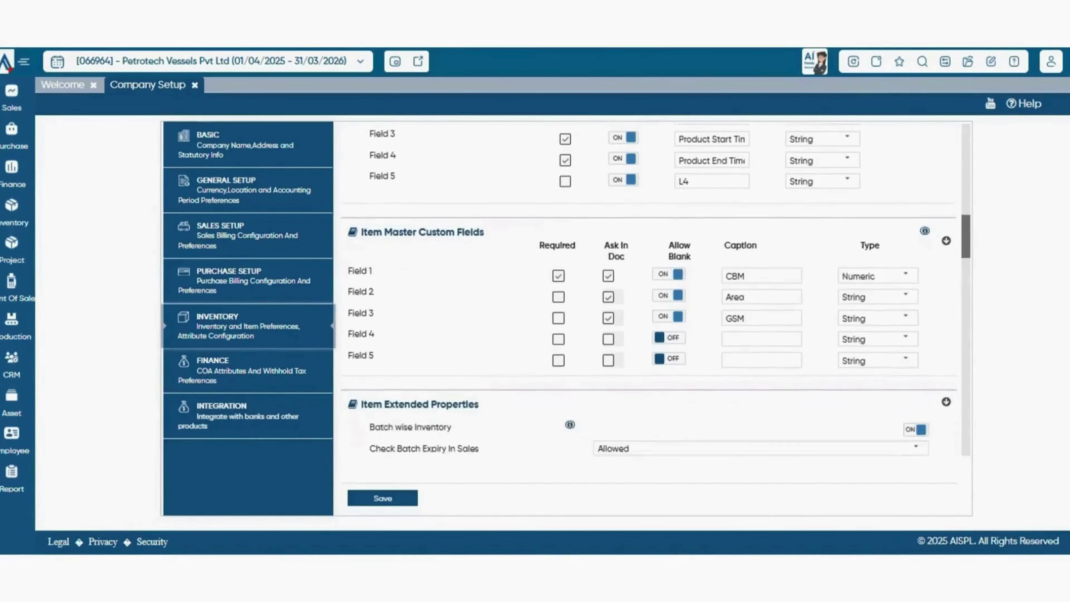
Check the available choices for Check Batch Expiry In Sales under Item Extended Properties
{"action": "scroll", "coordinate": [649, 291], "scroll_direction": "down", "scroll_amount": 3}
{"action": "scroll", "coordinate": [648, 291], "scroll_direction": "down", "scroll_amount": 1}
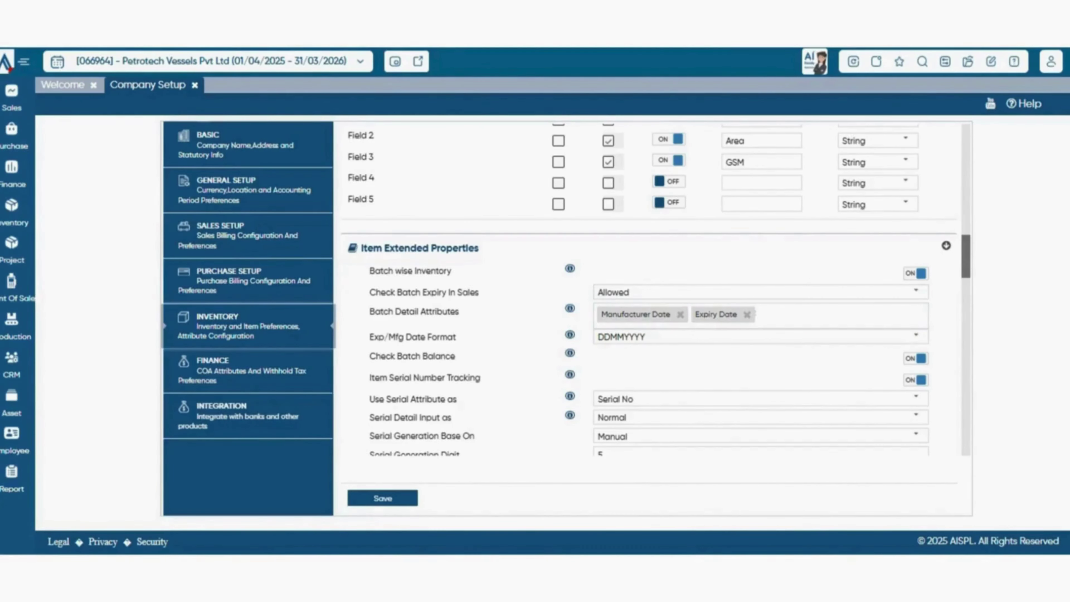
{"action": "left_click", "coordinate": [916, 291]}
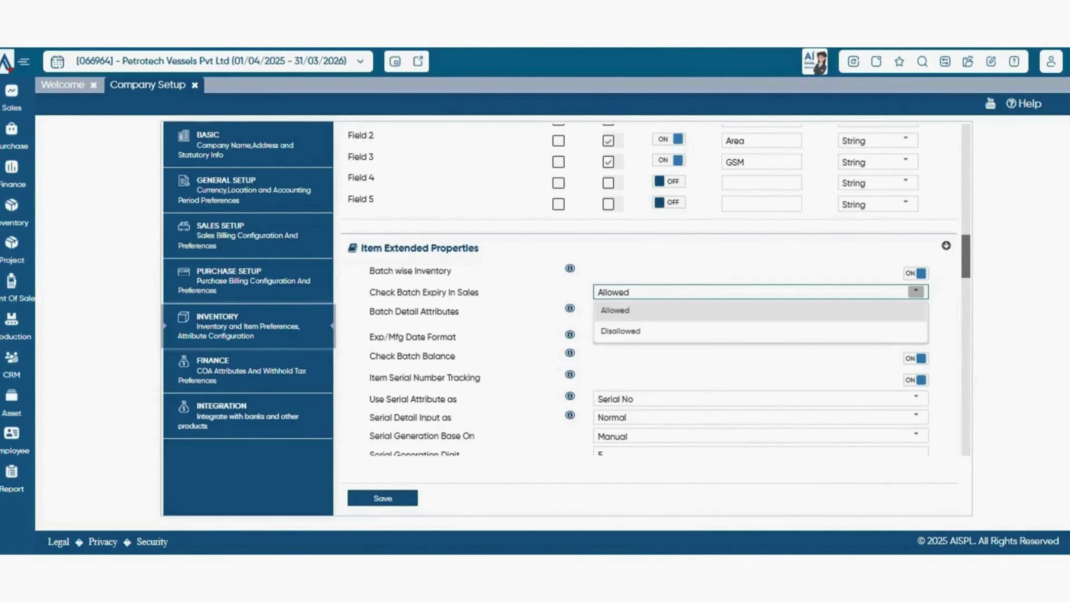
{"action": "left_click", "coordinate": [916, 292]}
Check the available choices for Batch Detail Attributes and for Exp/Mfg Date Format
{"action": "scroll", "coordinate": [761, 291], "scroll_direction": "down", "scroll_amount": 1}
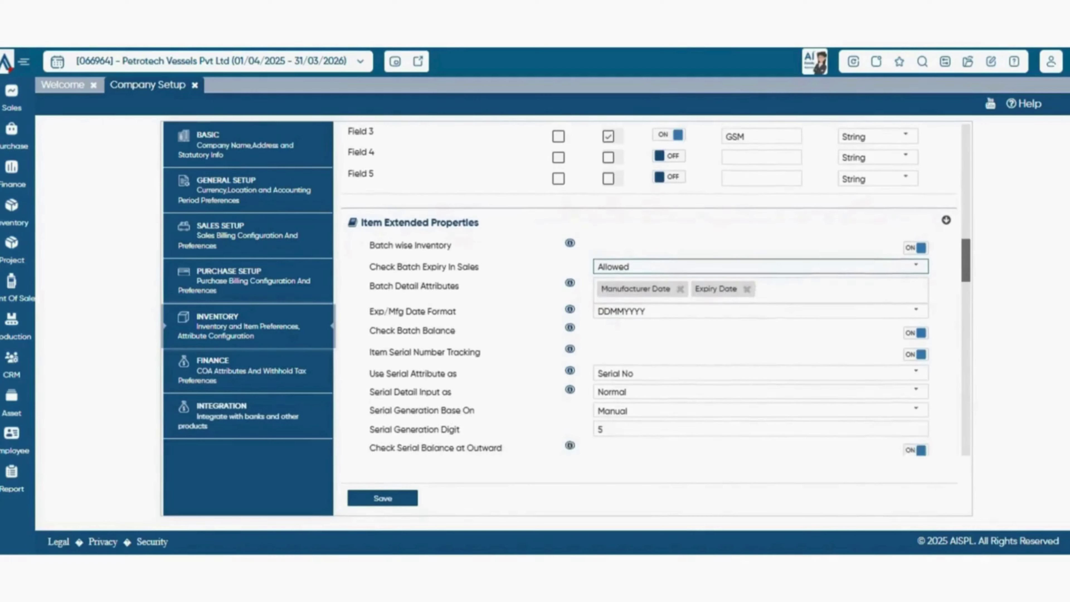
{"action": "left_click", "coordinate": [839, 271]}
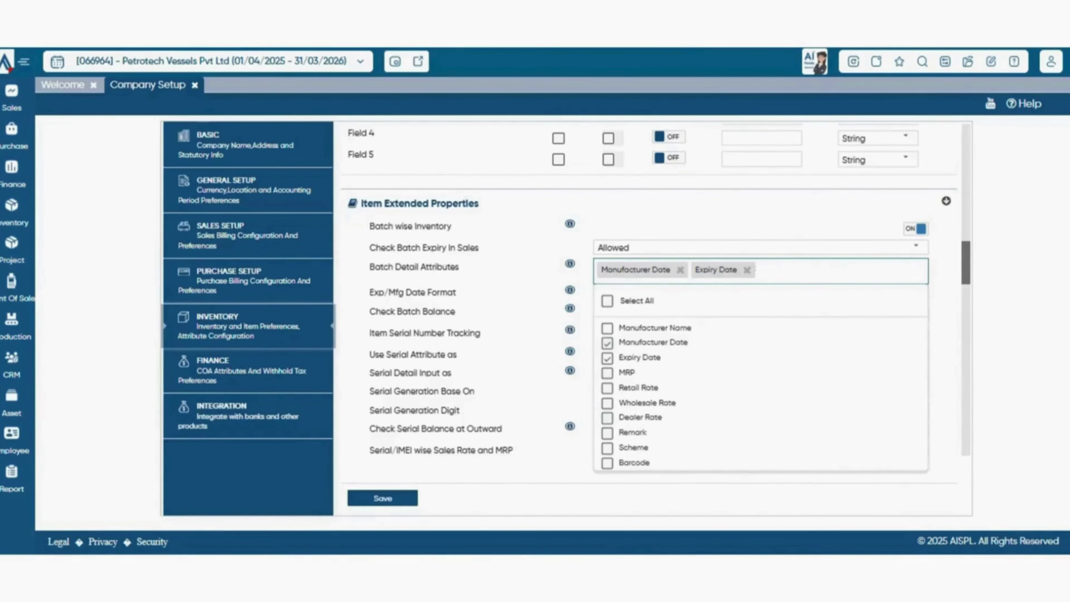
{"action": "key", "text": "Escape"}
{"action": "scroll", "coordinate": [649, 291], "scroll_direction": "down", "scroll_amount": 1}
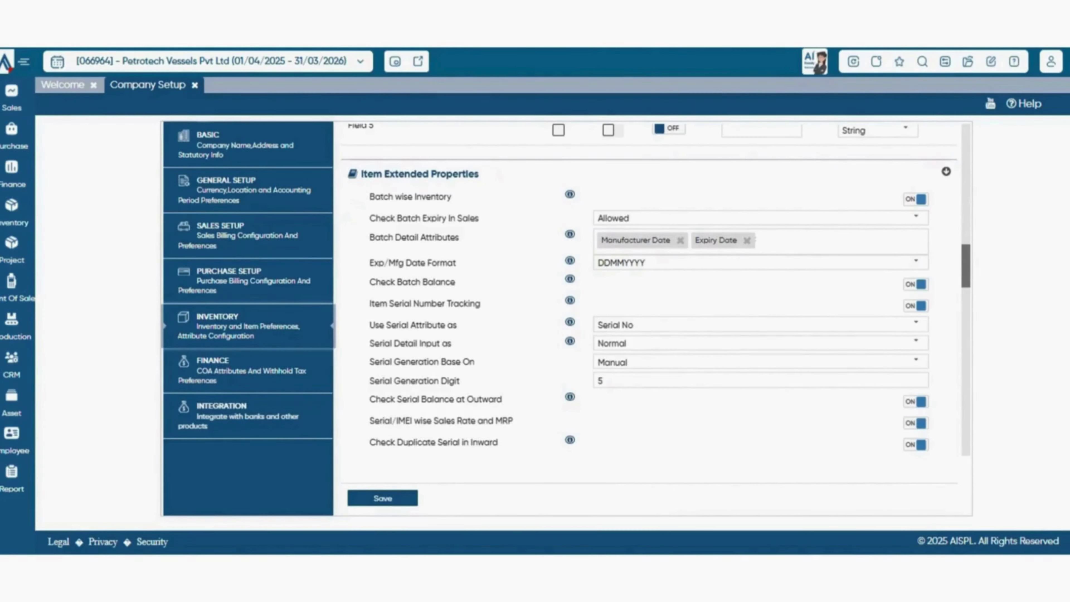
{"action": "left_click", "coordinate": [917, 262]}
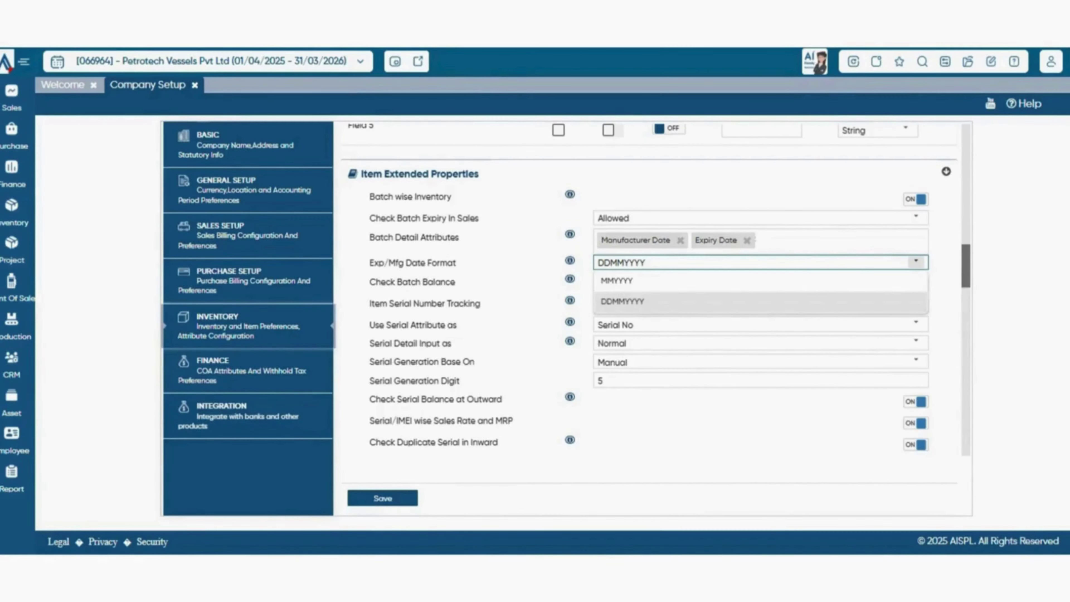
{"action": "key", "text": "Return"}
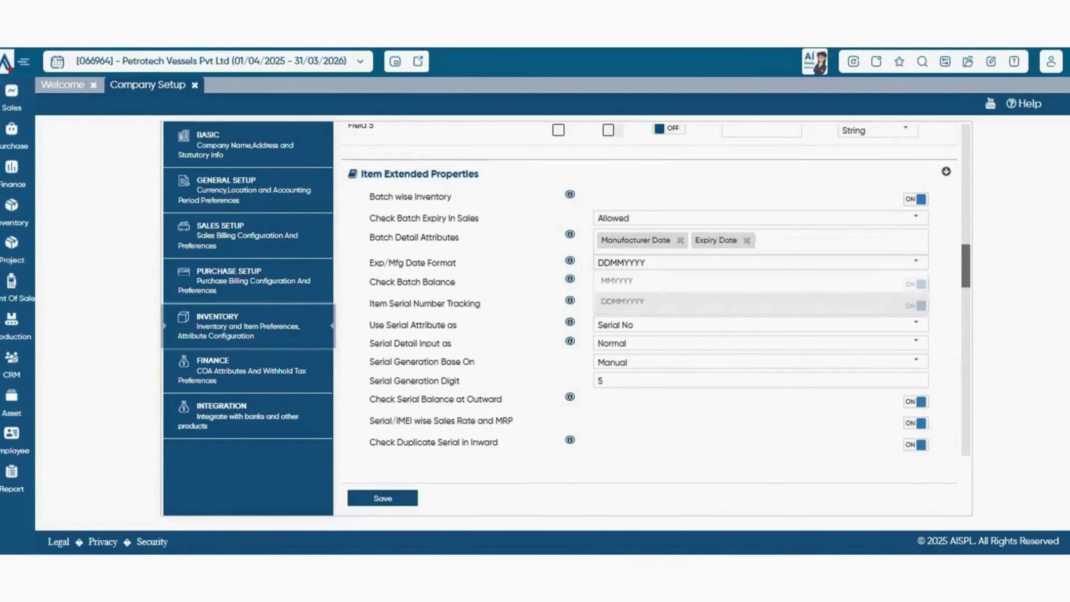
Check the available choices for Use Serial Attribute as and for Serial Detail Input as
{"action": "scroll", "coordinate": [657, 289], "scroll_direction": "down", "scroll_amount": 1}
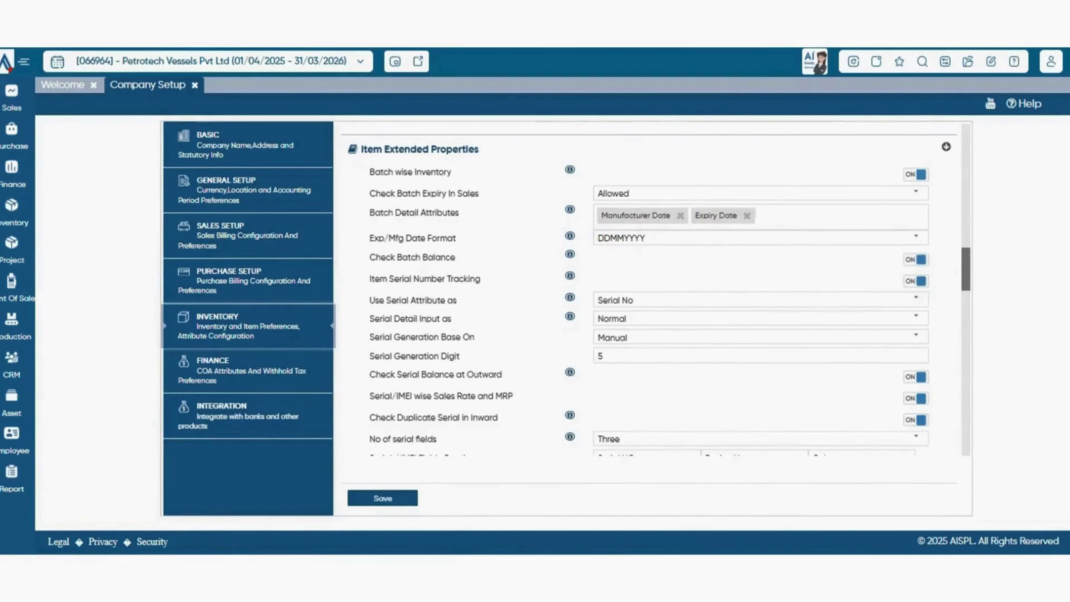
{"action": "scroll", "coordinate": [656, 289], "scroll_direction": "down", "scroll_amount": 1}
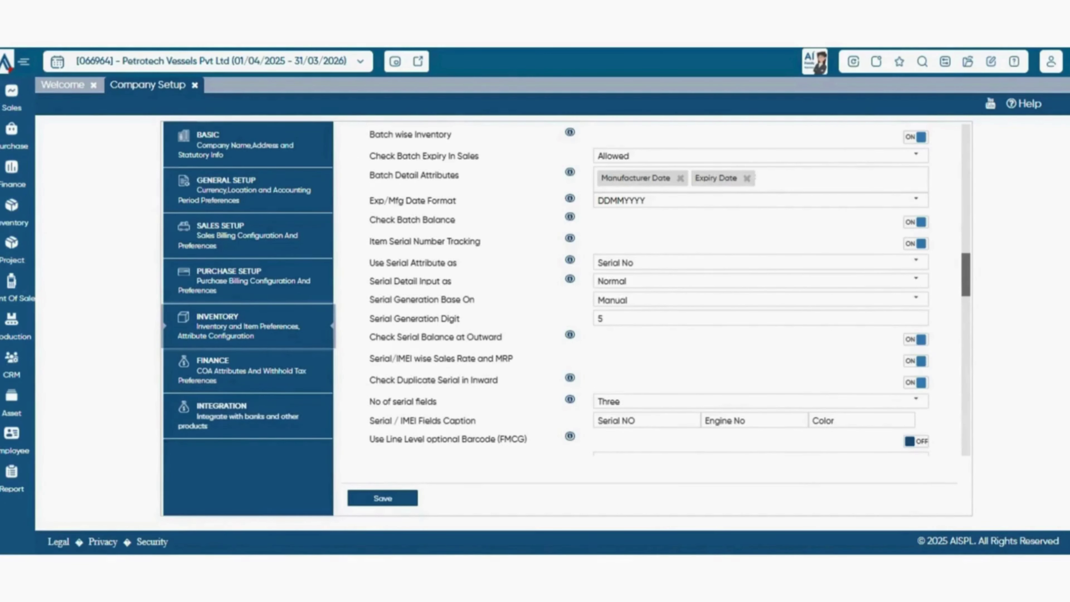
{"action": "scroll", "coordinate": [843, 244], "scroll_direction": "down", "scroll_amount": 2}
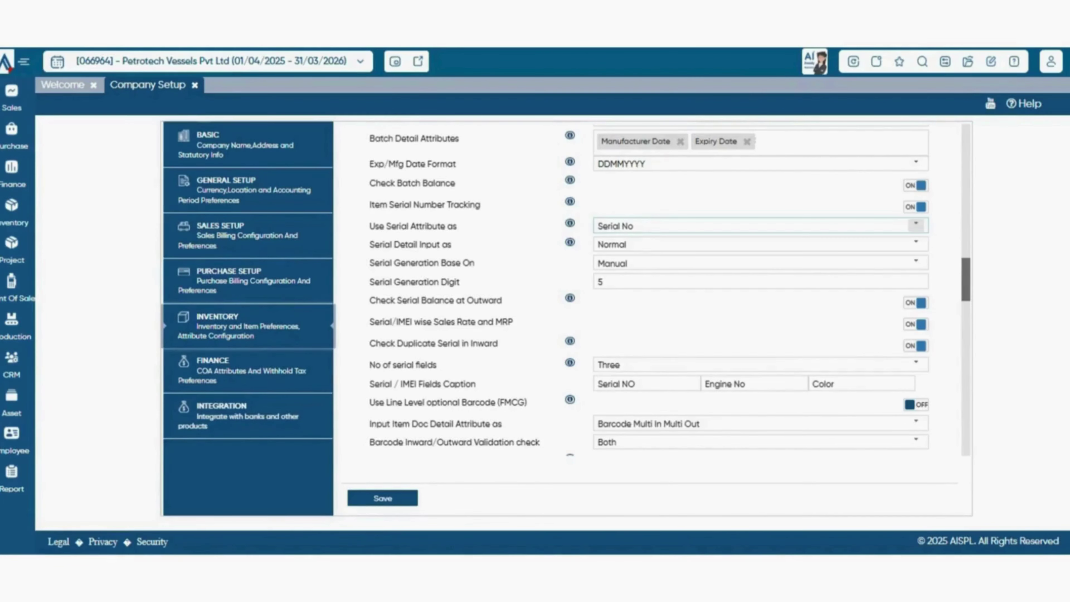
{"action": "left_click", "coordinate": [916, 226]}
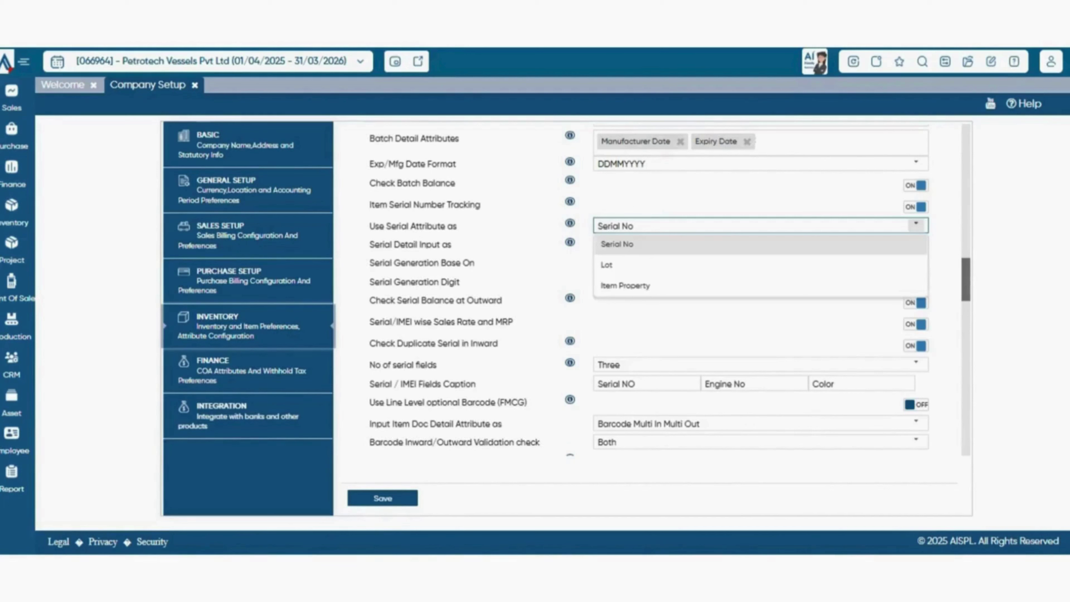
{"action": "left_click", "coordinate": [916, 226]}
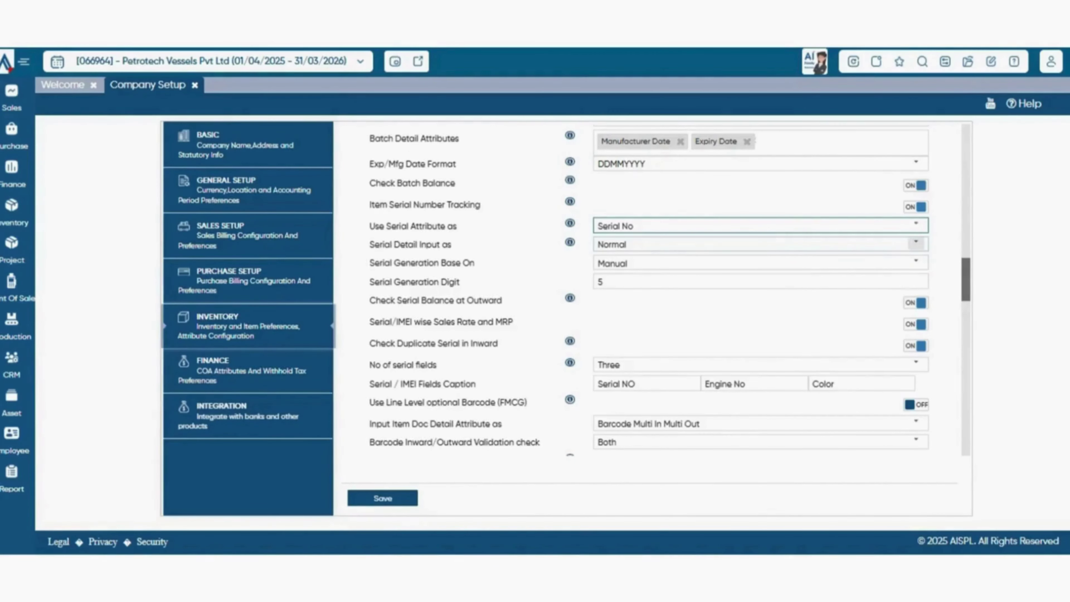
{"action": "left_click", "coordinate": [917, 243]}
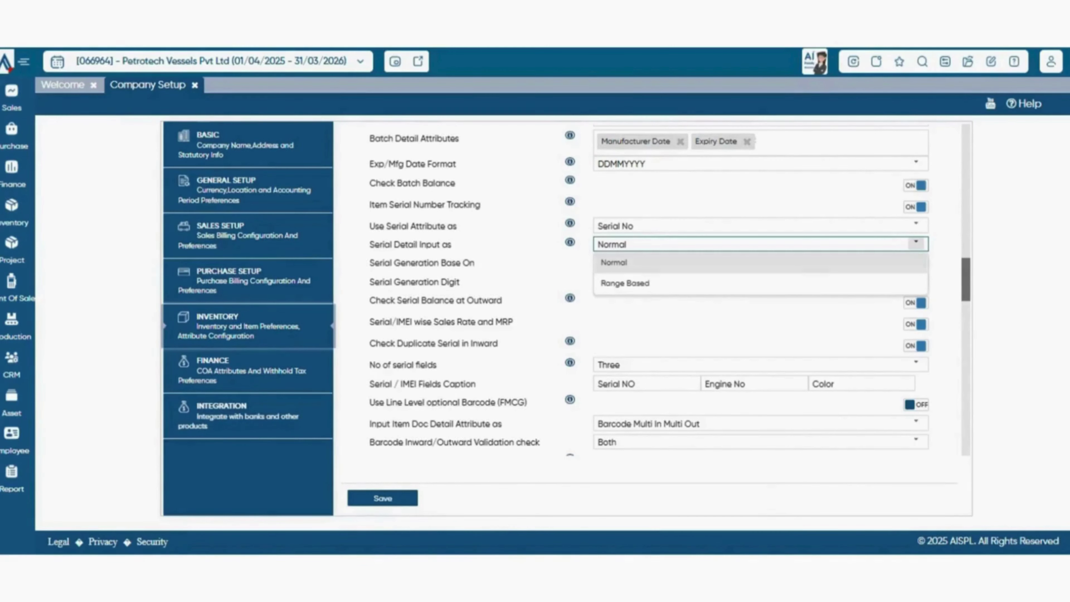
{"action": "left_click", "coordinate": [916, 244]}
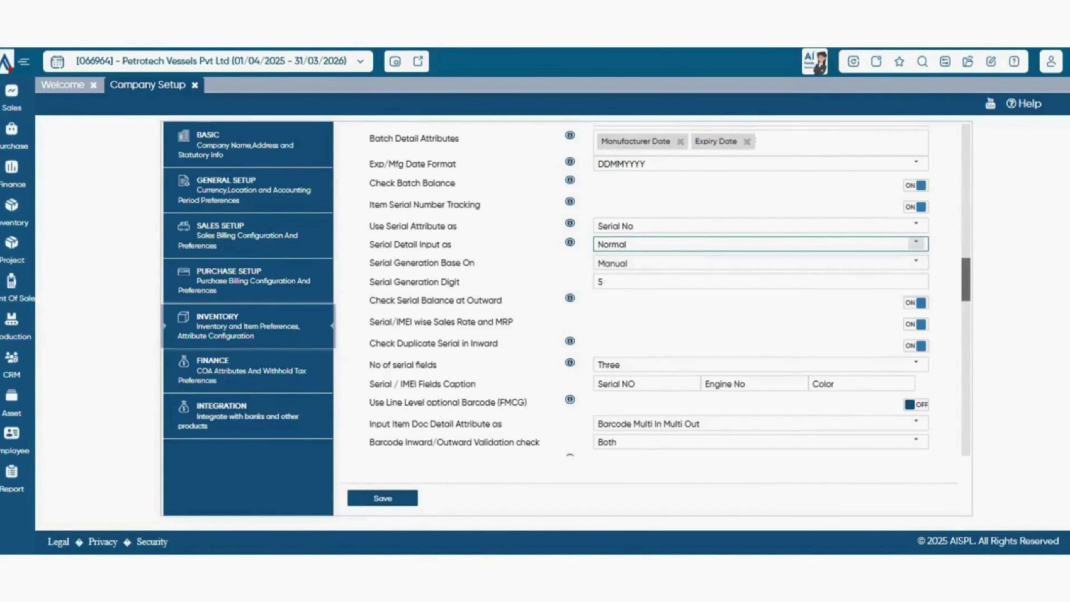
Check the available choices for Serial Generation Base On
{"action": "scroll", "coordinate": [917, 244], "scroll_direction": "down", "scroll_amount": 1}
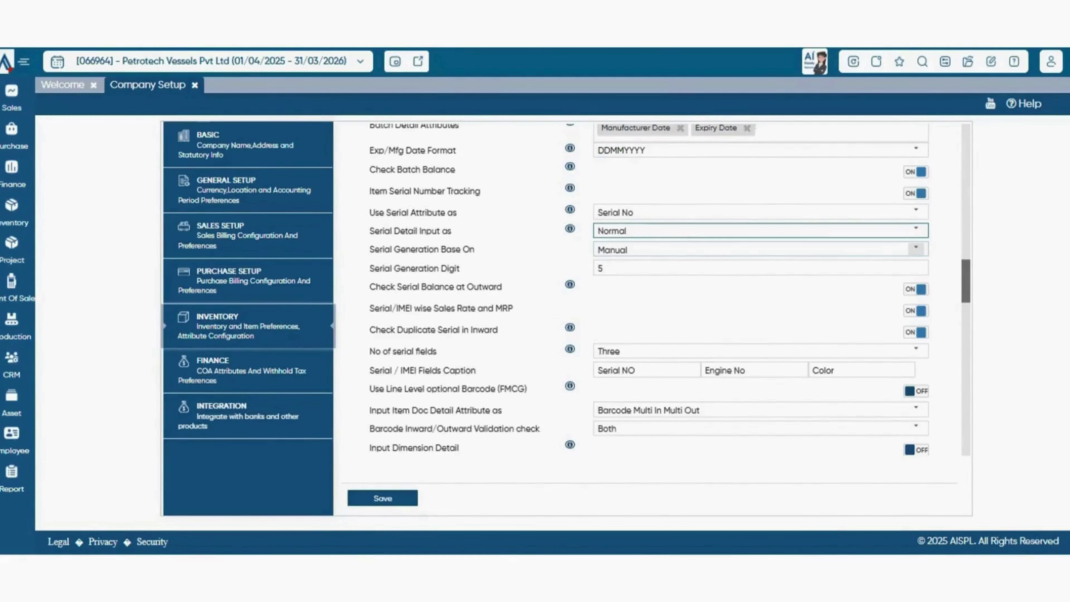
{"action": "left_click", "coordinate": [916, 248]}
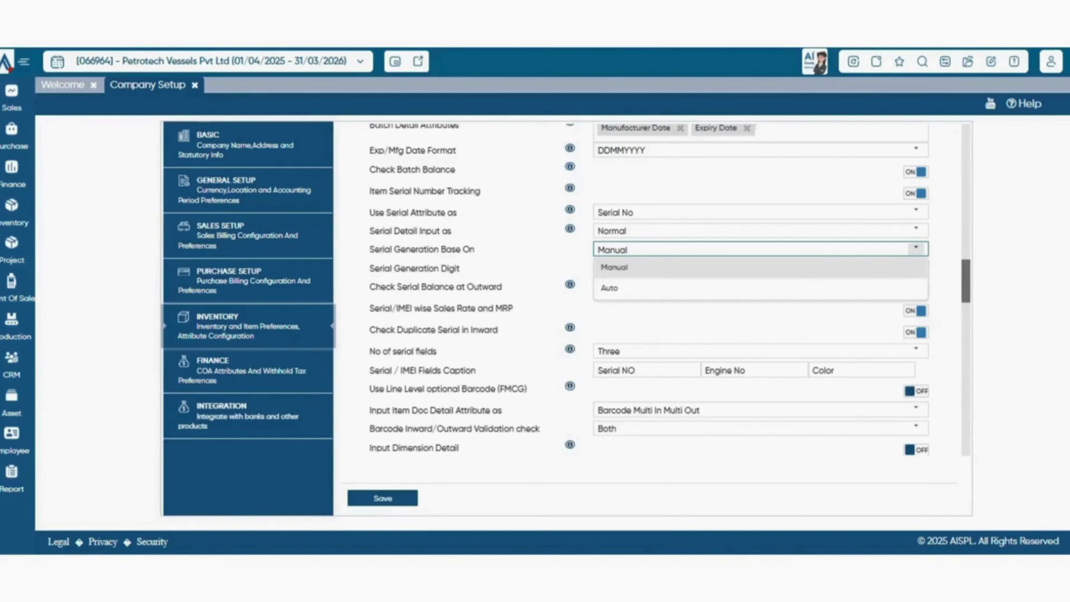
{"action": "left_click", "coordinate": [917, 249]}
Clear the Serial Generation Digit value so that the field is empty
{"action": "scroll", "coordinate": [649, 290], "scroll_direction": "down", "scroll_amount": 1}
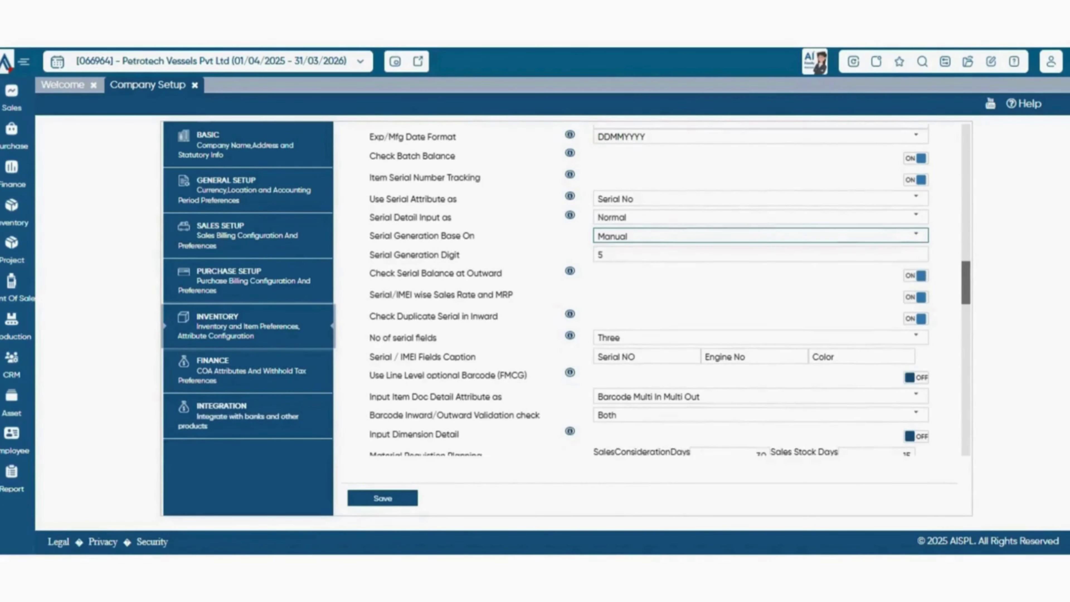
{"action": "left_click", "coordinate": [603, 254]}
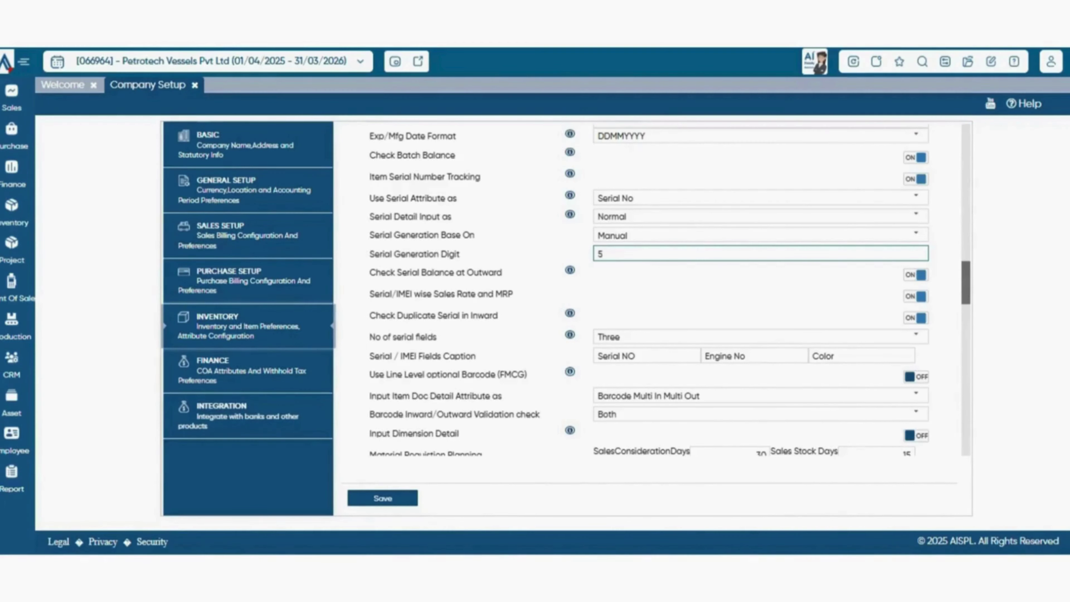
{"action": "key", "text": "BackSpace"}
{"action": "type", "text": "-17"}
{"action": "scroll", "coordinate": [761, 254], "scroll_direction": "down", "scroll_amount": 2}
{"action": "scroll", "coordinate": [649, 291], "scroll_direction": "down", "scroll_amount": 2}
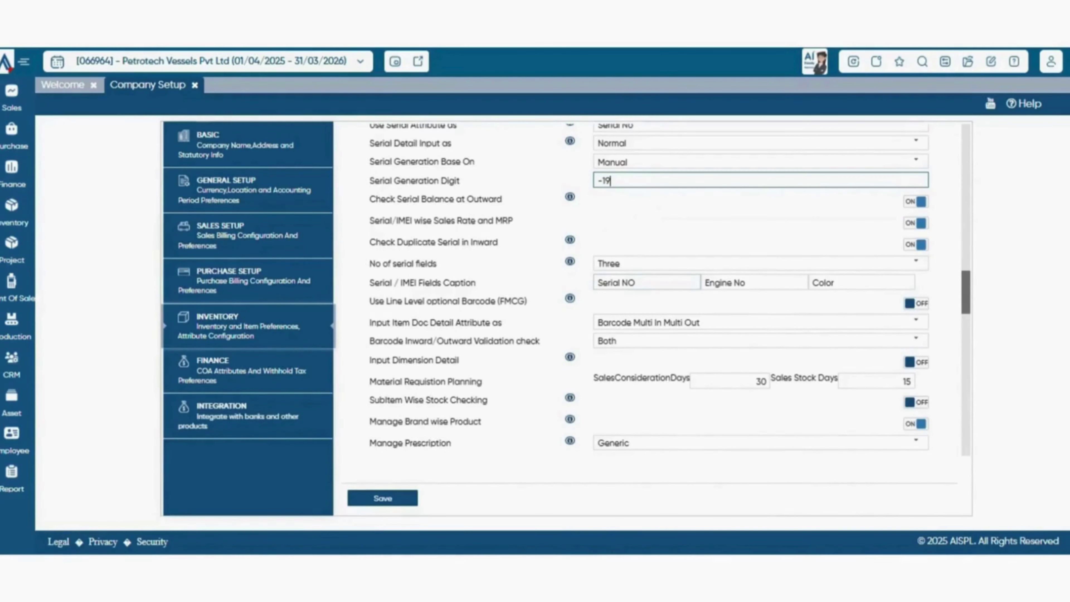
{"action": "key", "text": "BackSpace"}
{"action": "key", "text": "BackSpace"}
{"action": "key", "text": "BackSpace"}
{"action": "key", "text": "Tab"}
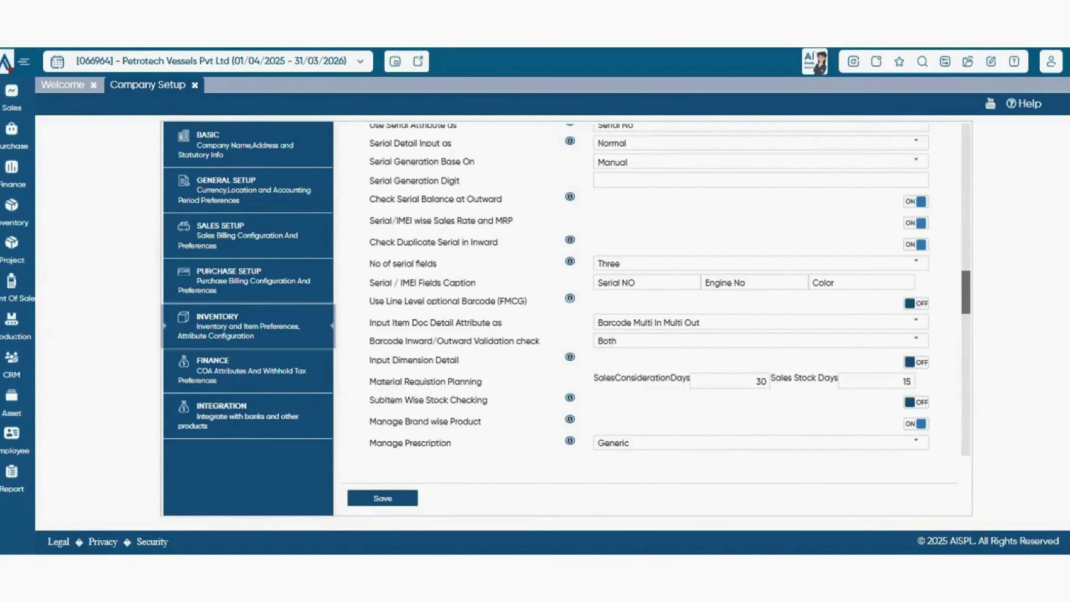
Check the available choices for No of serial fields and for Input Item Doc Detail Attribute as
{"action": "left_click", "coordinate": [917, 263]}
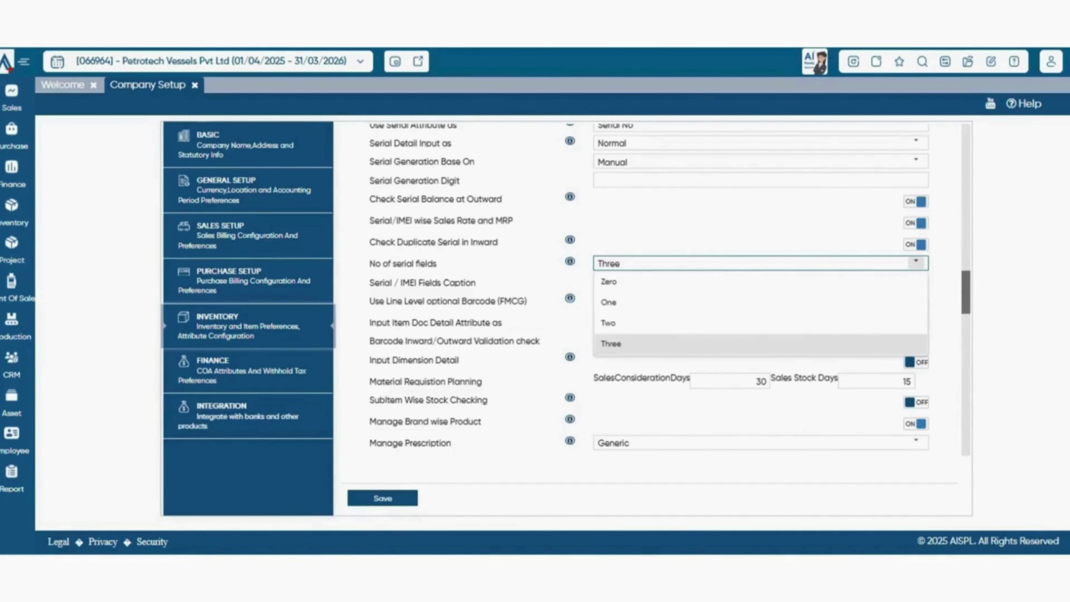
{"action": "left_click", "coordinate": [917, 262]}
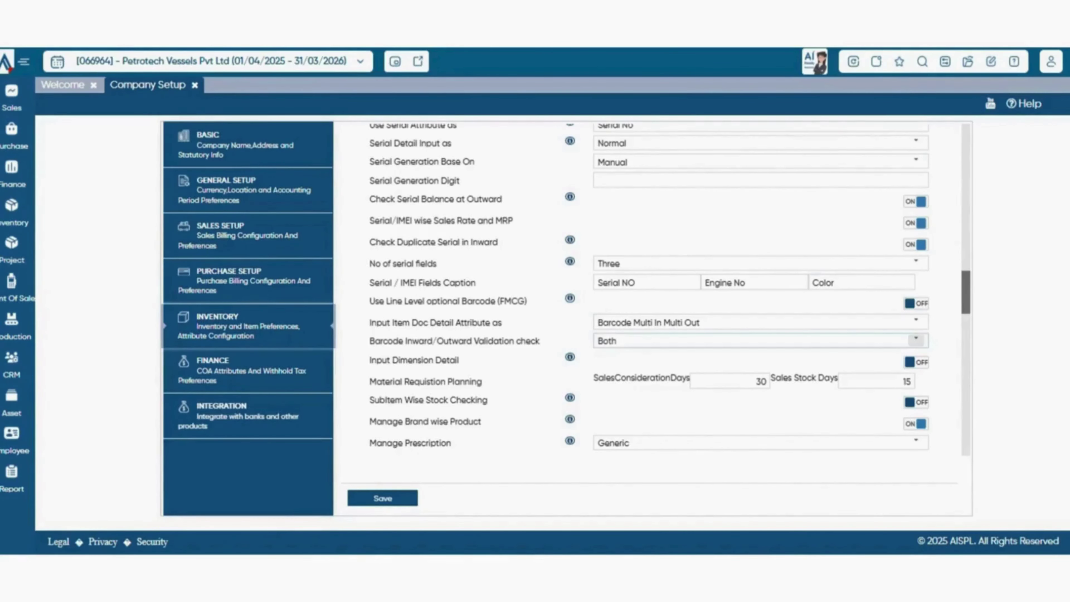
{"action": "left_click", "coordinate": [916, 321]}
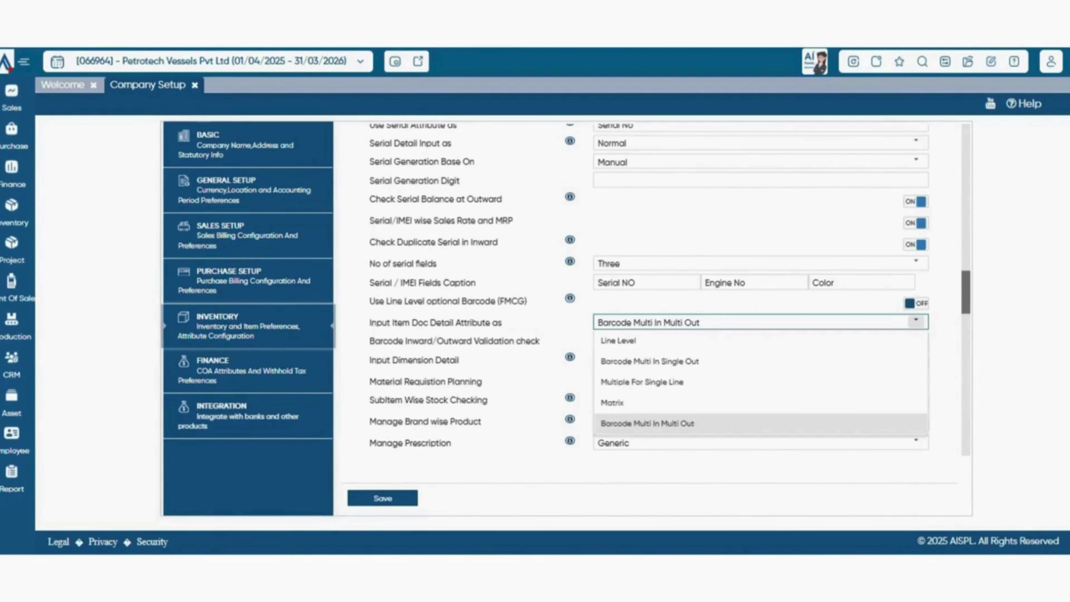
{"action": "left_click", "coordinate": [916, 322]}
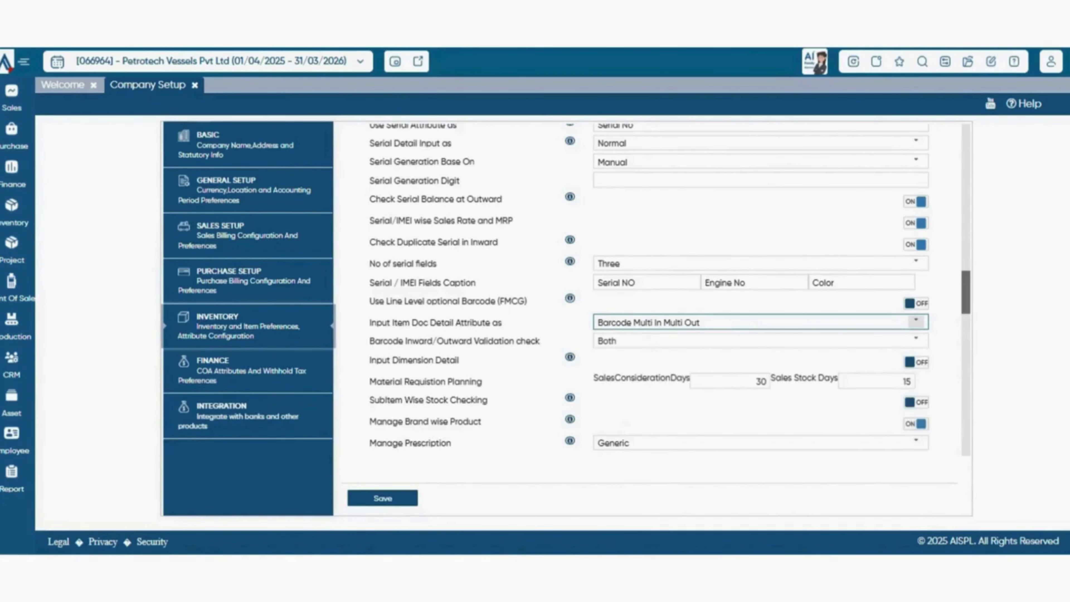
Check the available choices for Barcode Inward/Outward Validation check
{"action": "scroll", "coordinate": [649, 291], "scroll_direction": "down", "scroll_amount": 3}
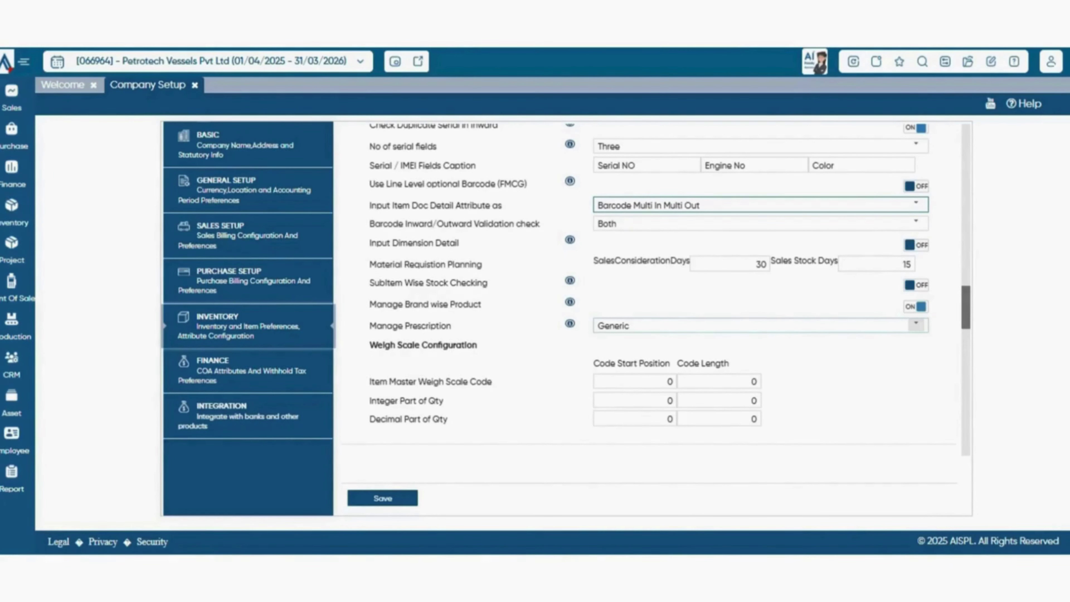
{"action": "left_click", "coordinate": [916, 223]}
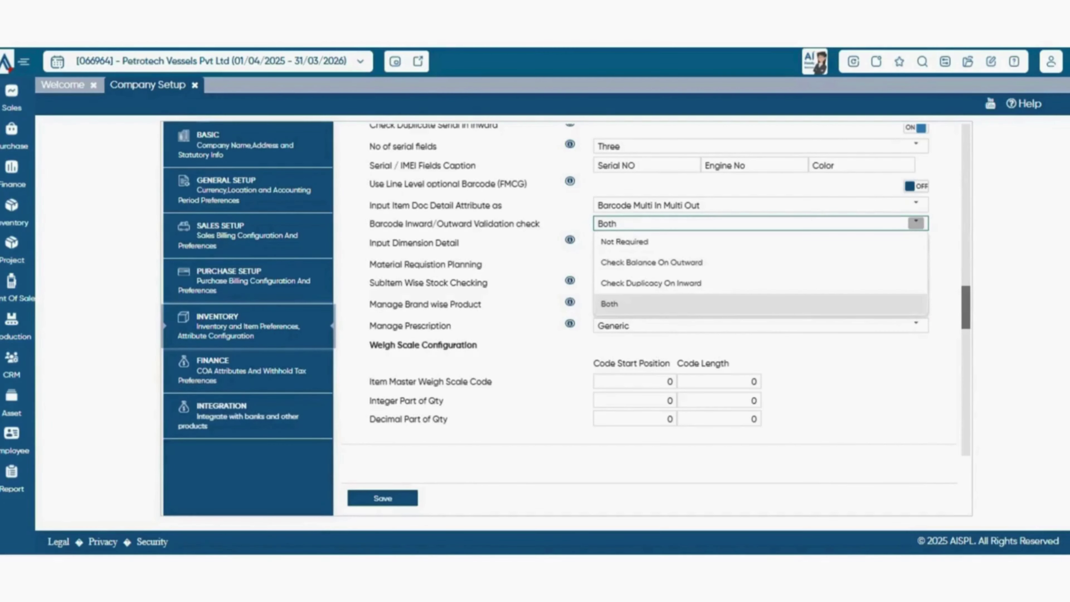
{"action": "key", "text": "Return"}
Turn on Input Dimension Detail in the Item Extended Properties
{"action": "scroll", "coordinate": [657, 288], "scroll_direction": "down", "scroll_amount": 1}
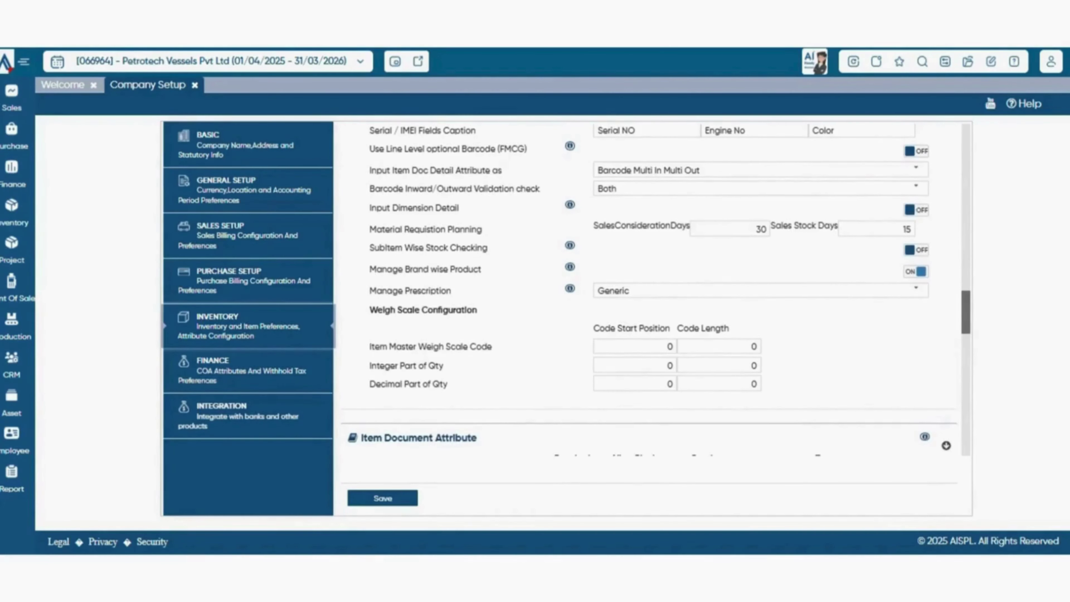
{"action": "scroll", "coordinate": [650, 289], "scroll_direction": "down", "scroll_amount": 1}
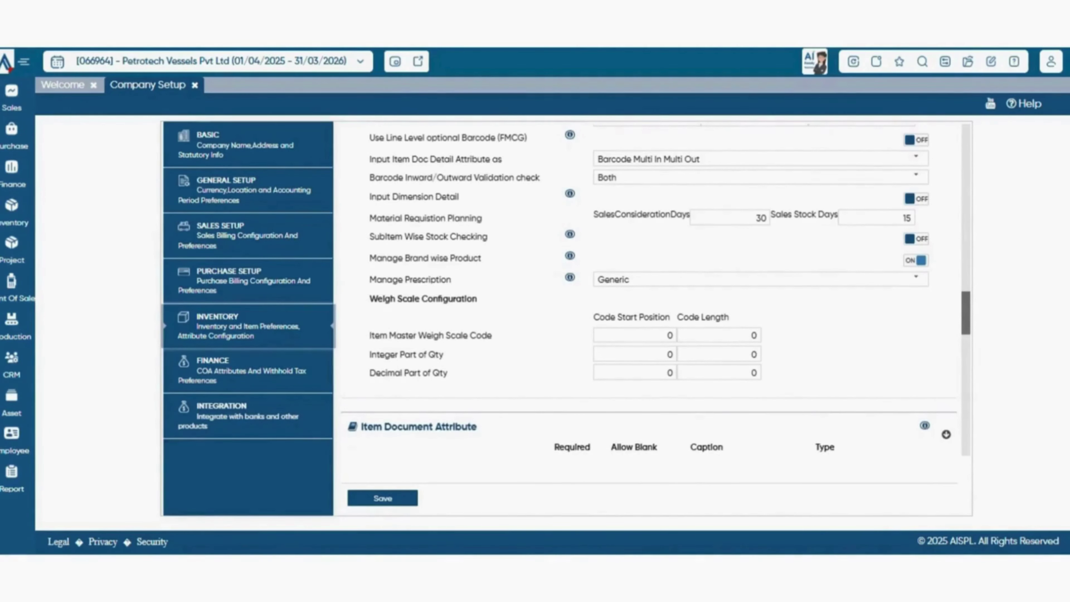
{"action": "mouse_move", "coordinate": [570, 194]}
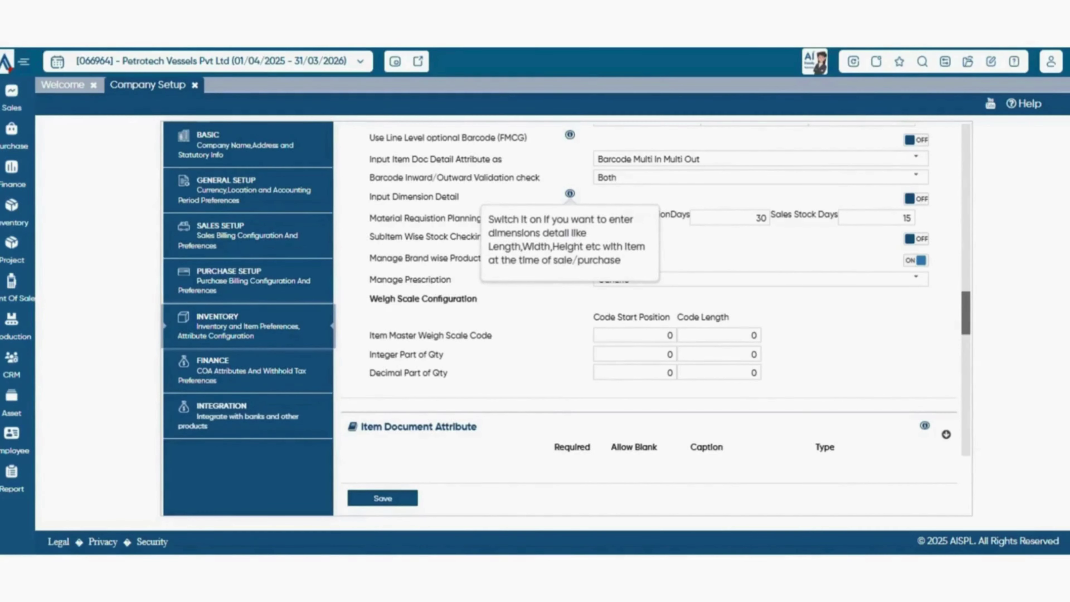
{"action": "left_click", "coordinate": [916, 199]}
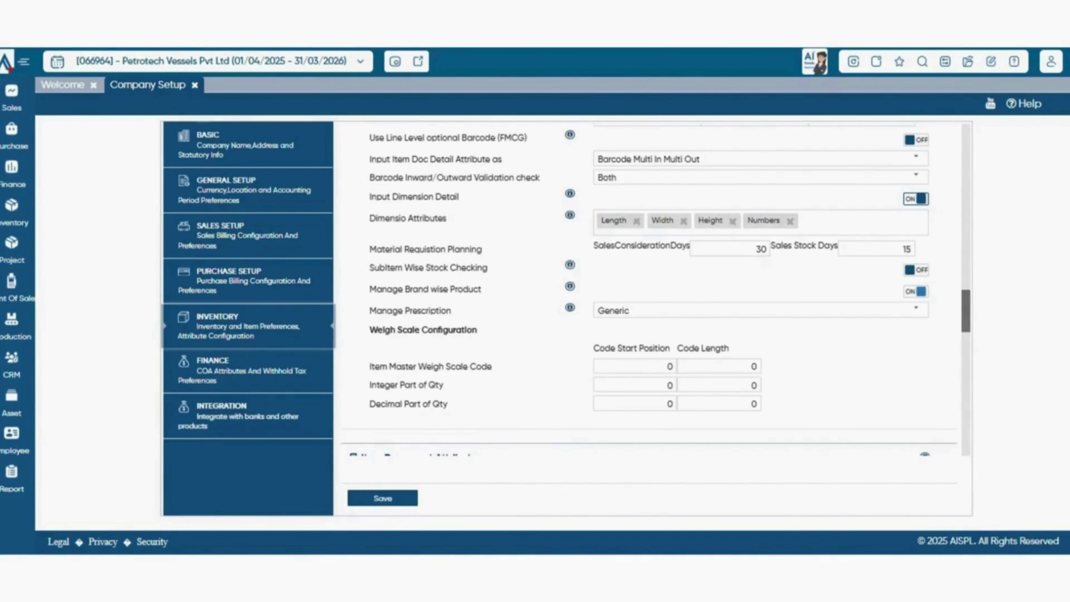
Check the available choices for Manage Prescription
{"action": "scroll", "coordinate": [656, 289], "scroll_direction": "down", "scroll_amount": 1}
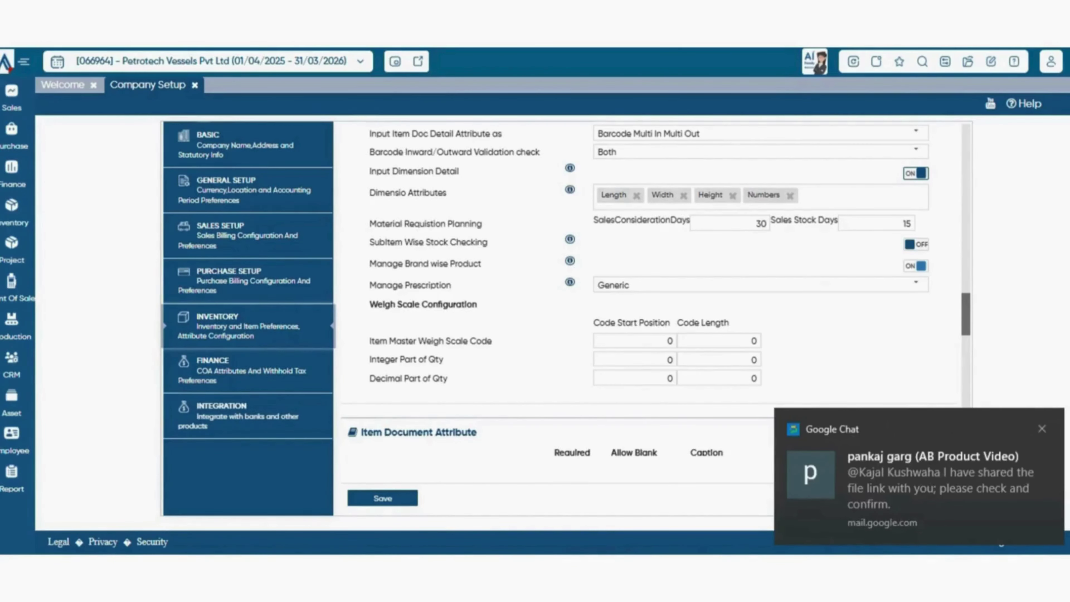
{"action": "left_click", "coordinate": [916, 284]}
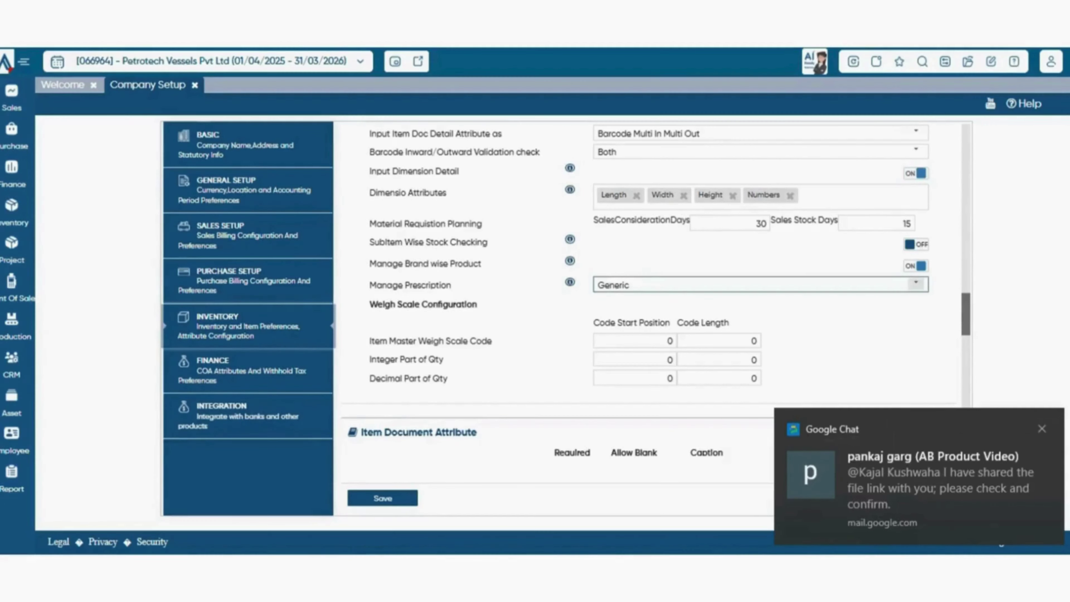
{"action": "left_click", "coordinate": [916, 284]}
{"action": "left_click", "coordinate": [916, 284]}
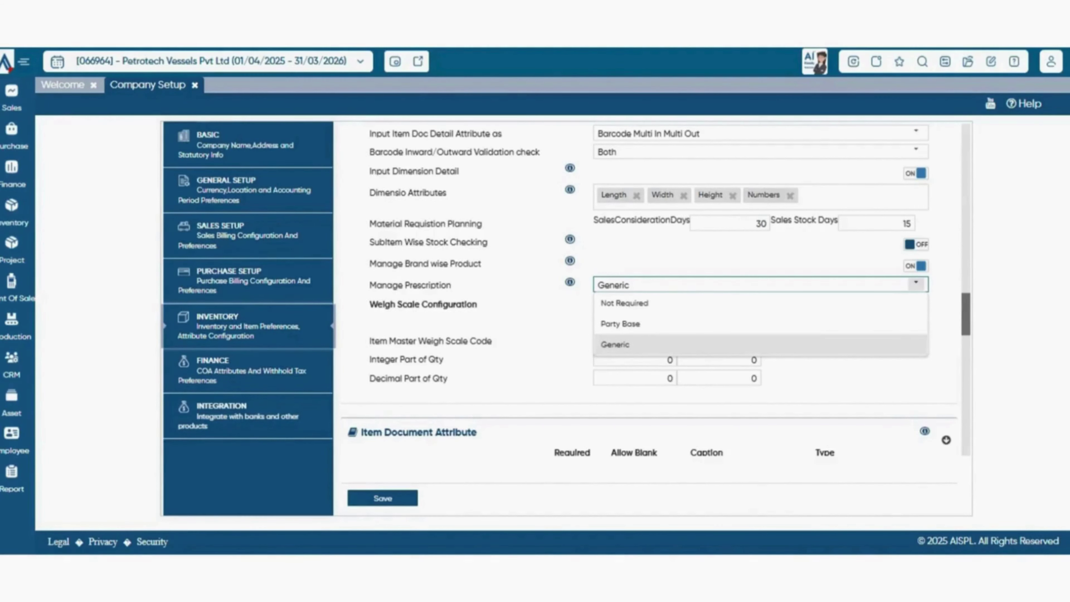
Check the available types for Field 1, captioned colour, in the Item Document Attribute section
{"action": "scroll", "coordinate": [657, 291], "scroll_direction": "down", "scroll_amount": 1}
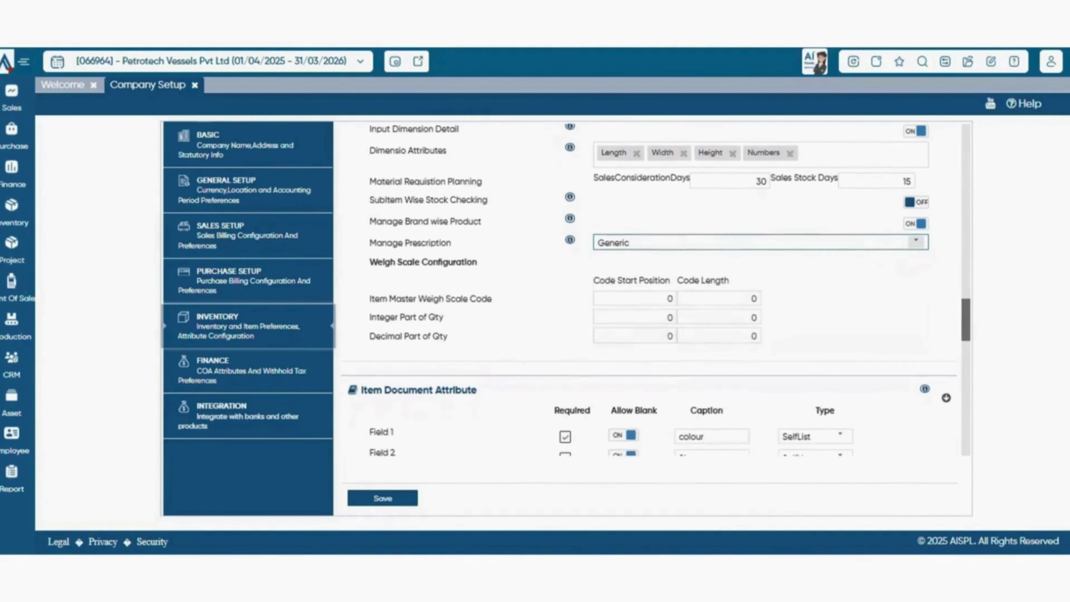
{"action": "scroll", "coordinate": [650, 289], "scroll_direction": "down", "scroll_amount": 4}
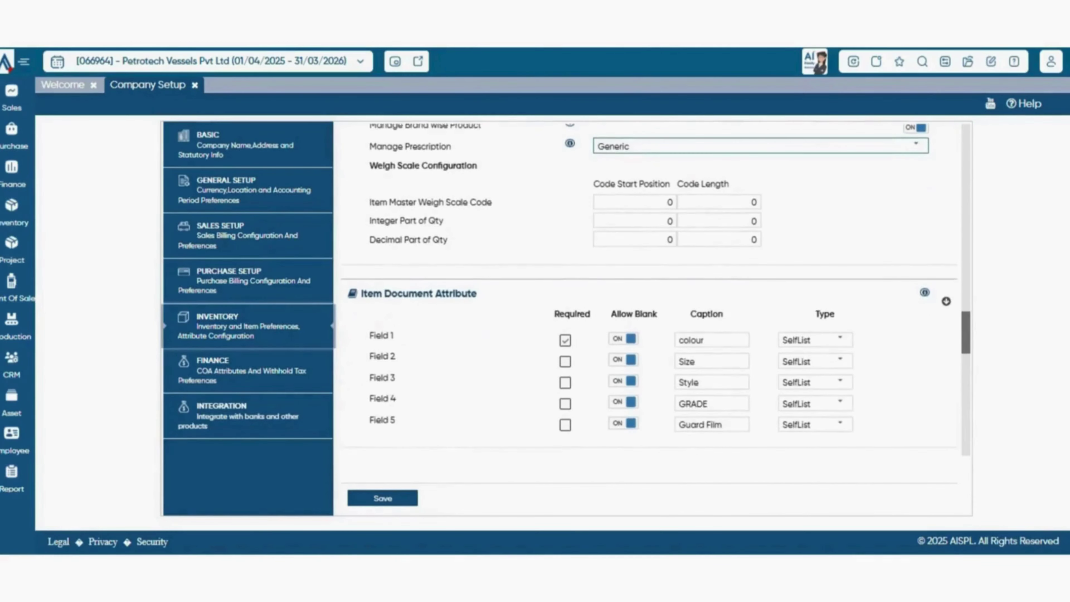
{"action": "scroll", "coordinate": [649, 289], "scroll_direction": "down", "scroll_amount": 1}
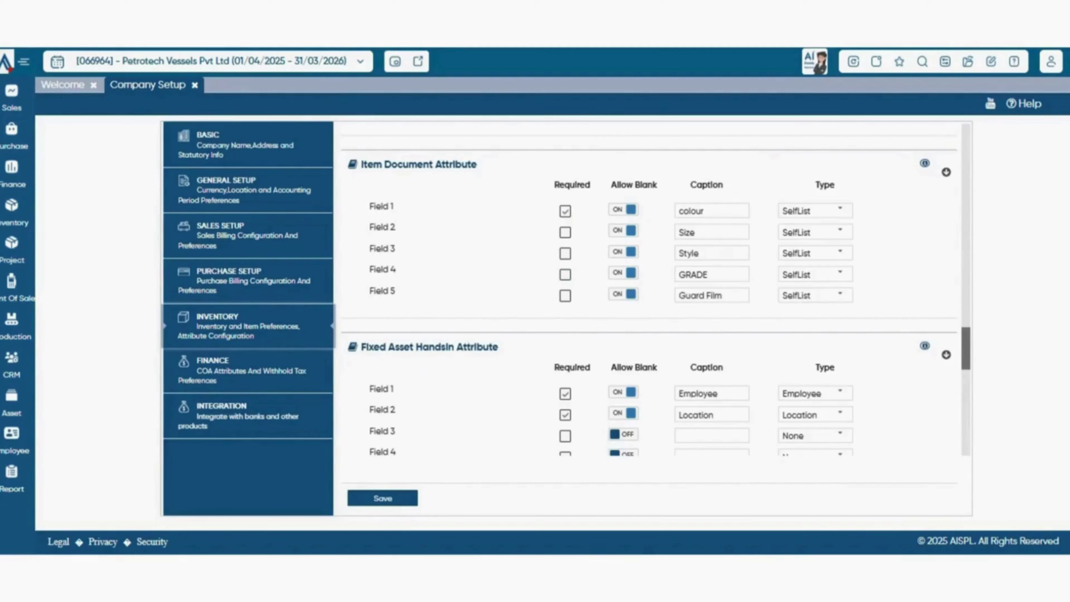
{"action": "scroll", "coordinate": [656, 291], "scroll_direction": "up", "scroll_amount": 6}
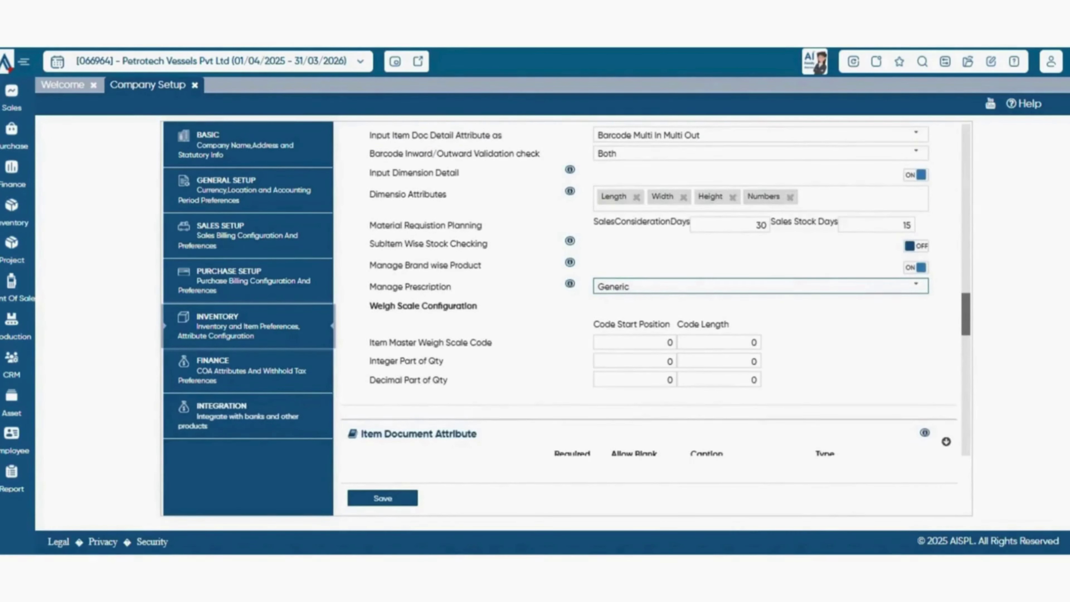
{"action": "scroll", "coordinate": [657, 291], "scroll_direction": "down", "scroll_amount": 5}
{"action": "left_click", "coordinate": [815, 270]}
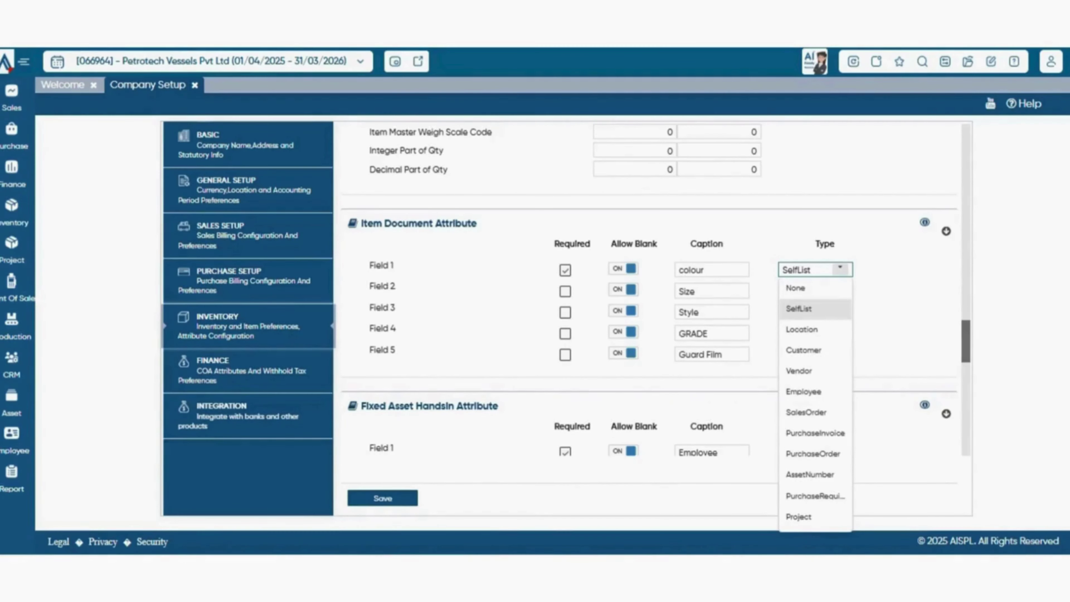
{"action": "left_click", "coordinate": [841, 269]}
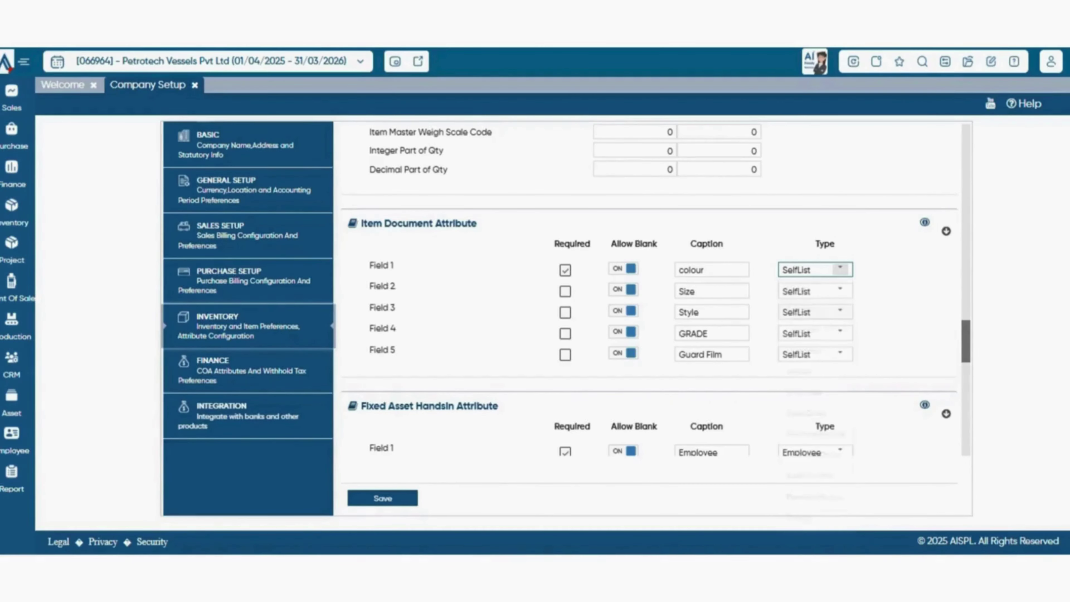
Review the Fixed Asset HandsIn, Item Master and Sub Item Master Attribute fields and the Service settings
{"action": "scroll", "coordinate": [657, 291], "scroll_direction": "down", "scroll_amount": 3}
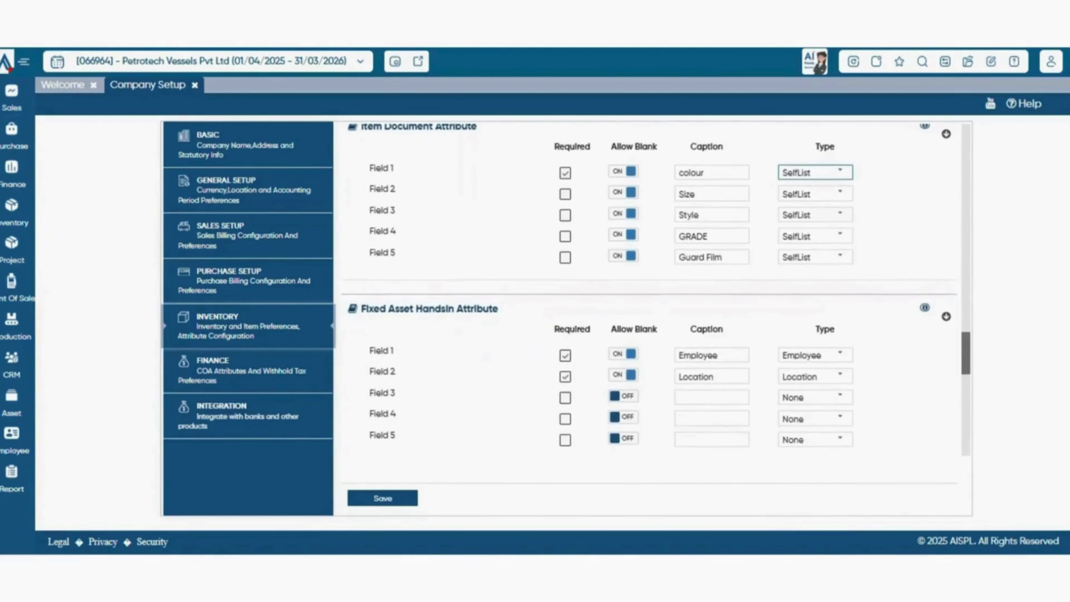
{"action": "scroll", "coordinate": [840, 276], "scroll_direction": "down", "scroll_amount": 1}
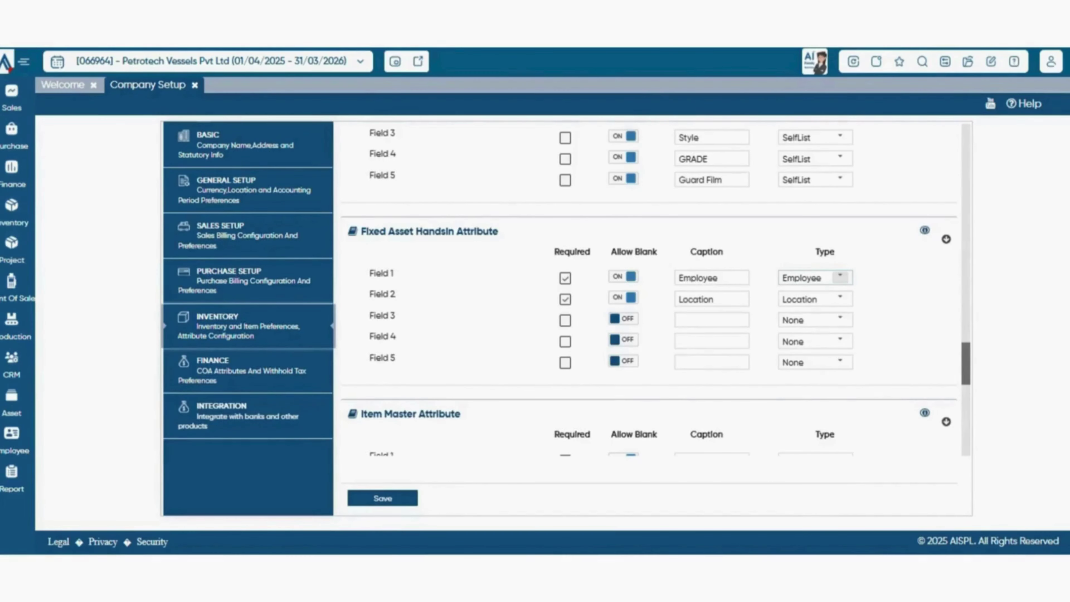
{"action": "scroll", "coordinate": [649, 295], "scroll_direction": "down", "scroll_amount": 5}
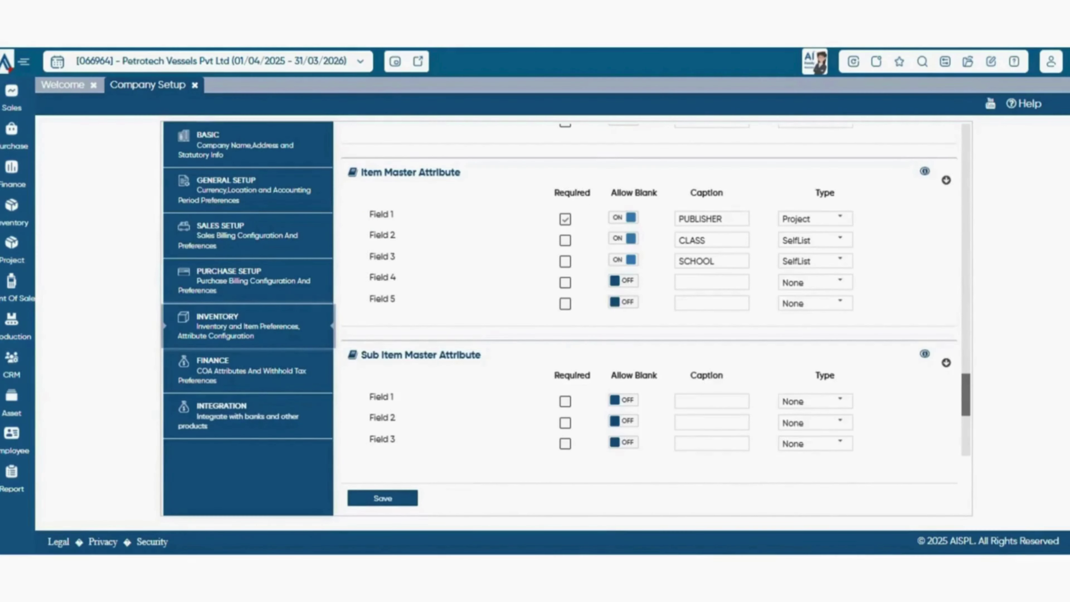
{"action": "scroll", "coordinate": [649, 291], "scroll_direction": "down", "scroll_amount": 2}
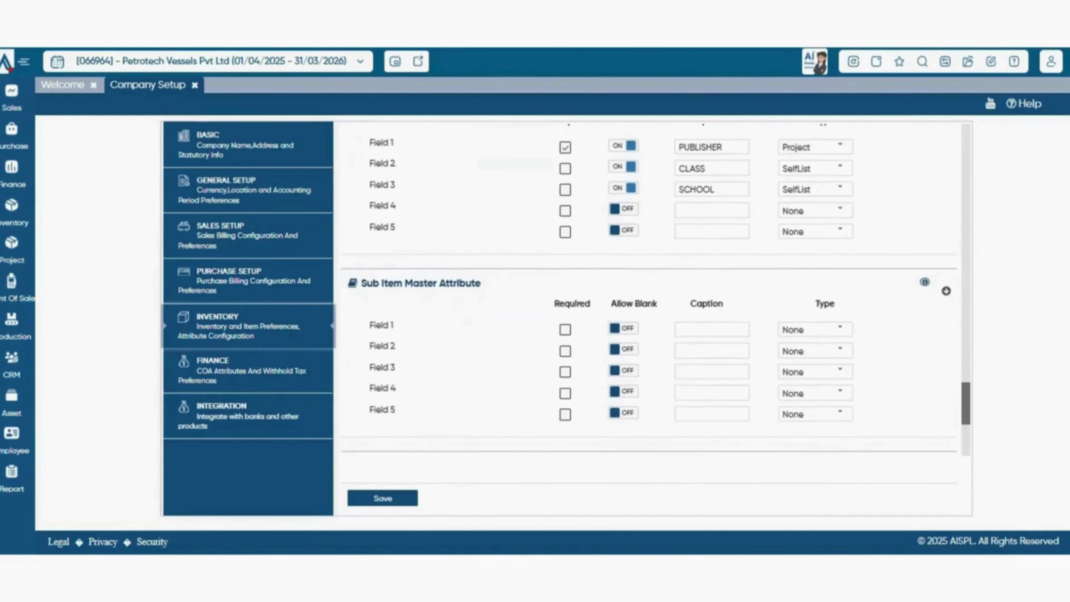
{"action": "scroll", "coordinate": [649, 291], "scroll_direction": "down", "scroll_amount": 2}
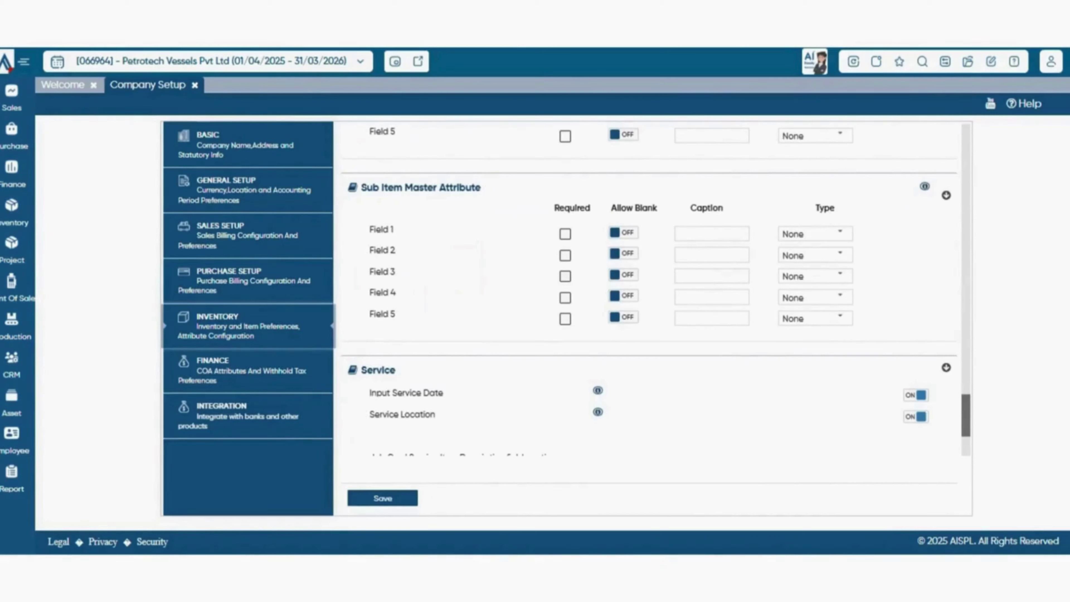
{"action": "scroll", "coordinate": [649, 291], "scroll_direction": "down", "scroll_amount": 3}
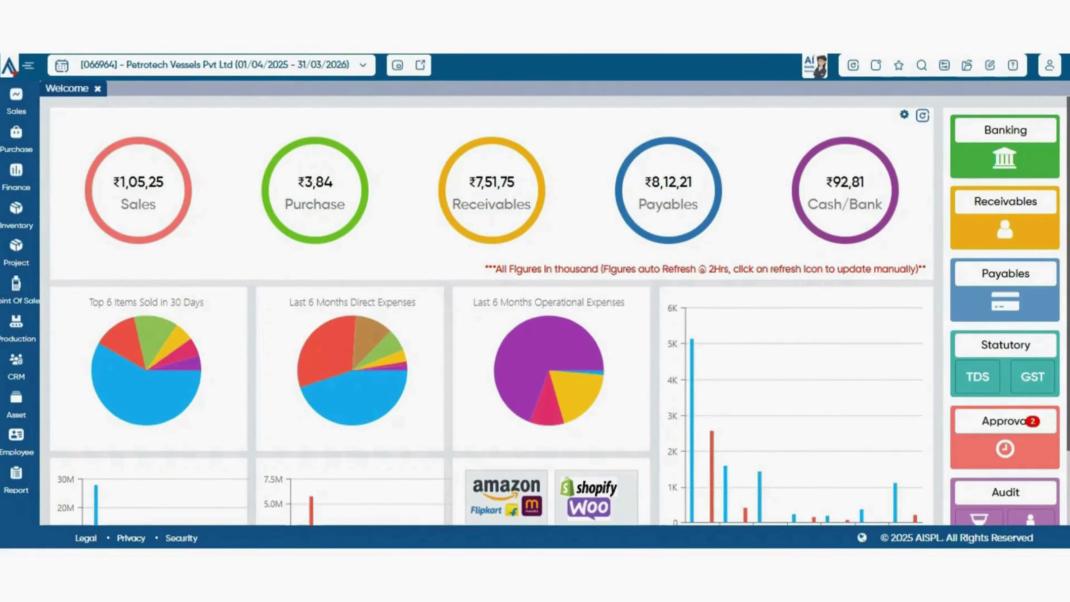
Open the Item Master from the Inventory module and start a new item of the Inventory kind
{"action": "left_click", "coordinate": [16, 215]}
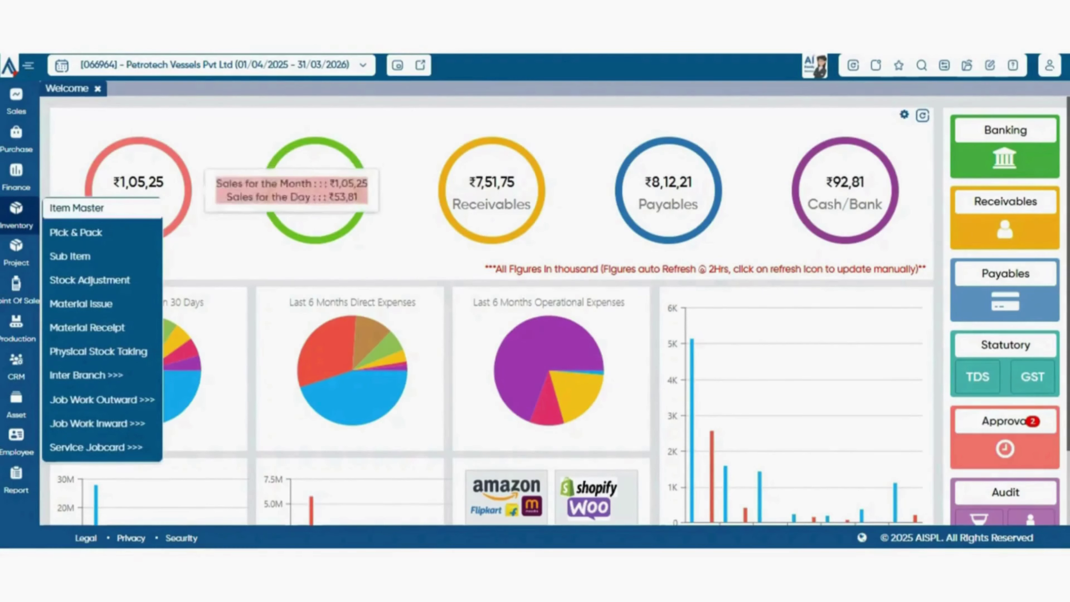
{"action": "left_click", "coordinate": [76, 208]}
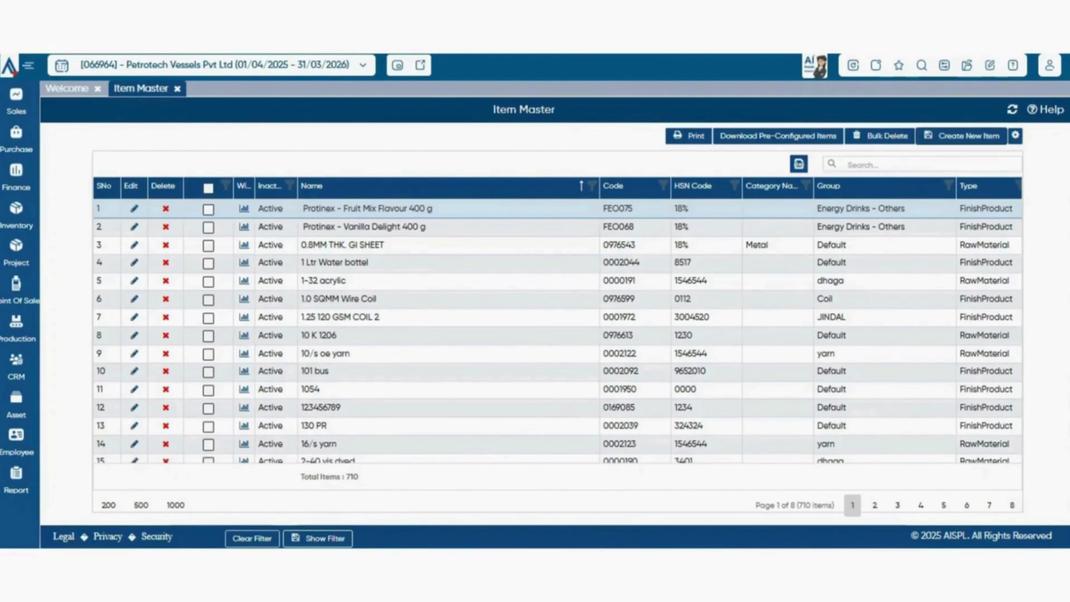
{"action": "left_click", "coordinate": [961, 136]}
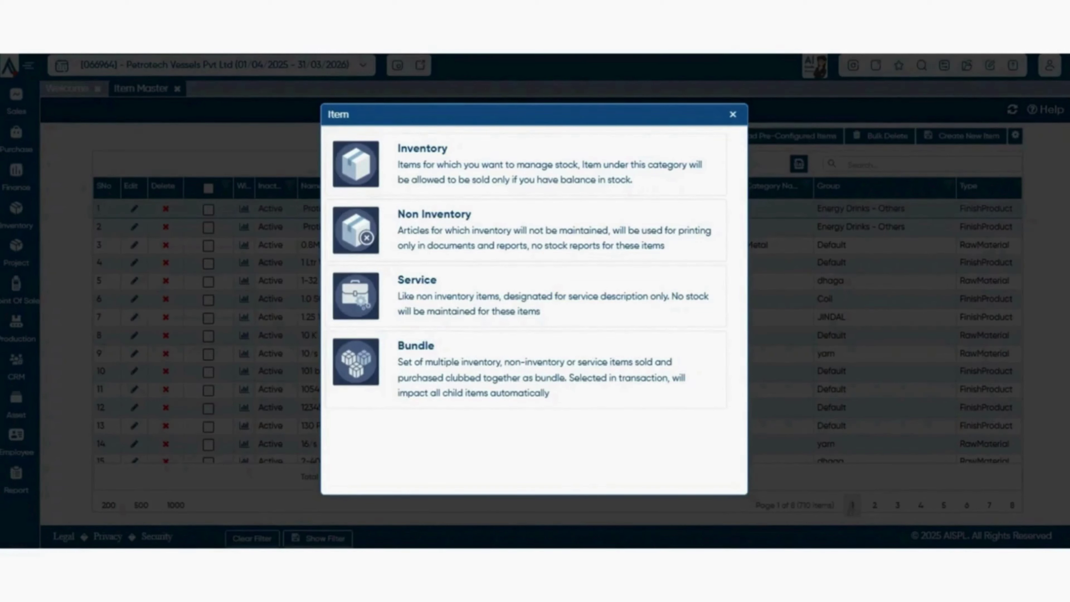
{"action": "left_click", "coordinate": [422, 164]}
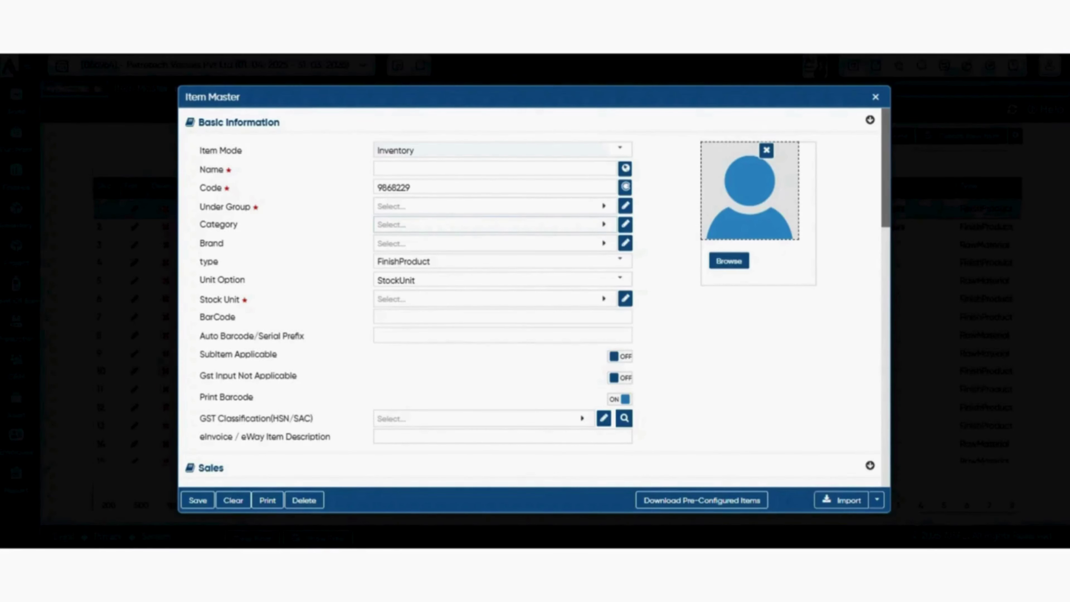
Check the available choices for Brand and type in the new item's Basic Information
{"action": "left_click", "coordinate": [495, 243]}
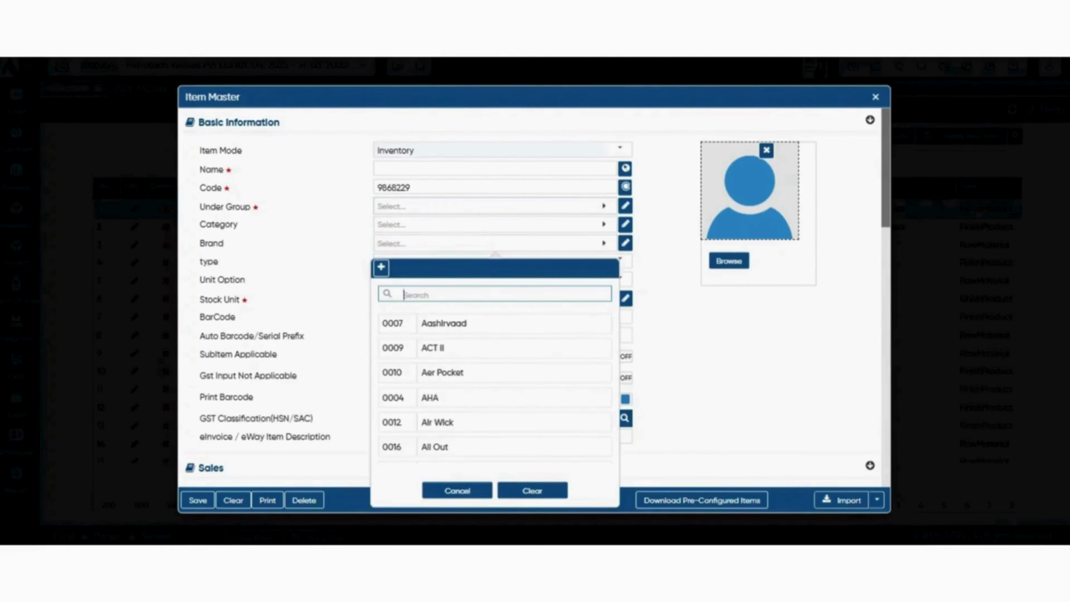
{"action": "key", "text": "Escape"}
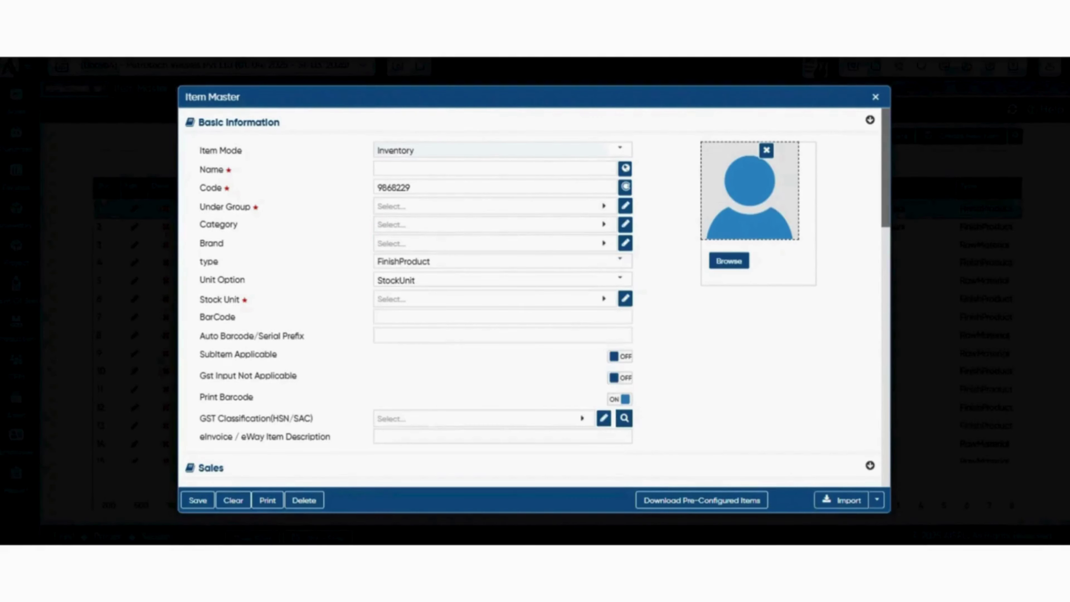
{"action": "scroll", "coordinate": [530, 297], "scroll_direction": "down", "scroll_amount": 1}
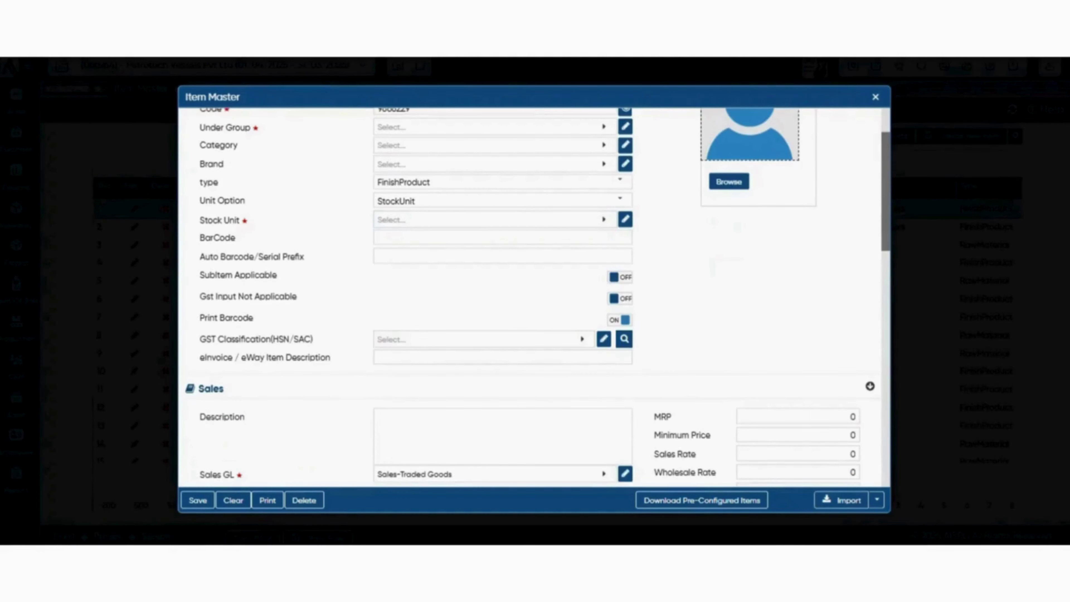
{"action": "left_click", "coordinate": [501, 182]}
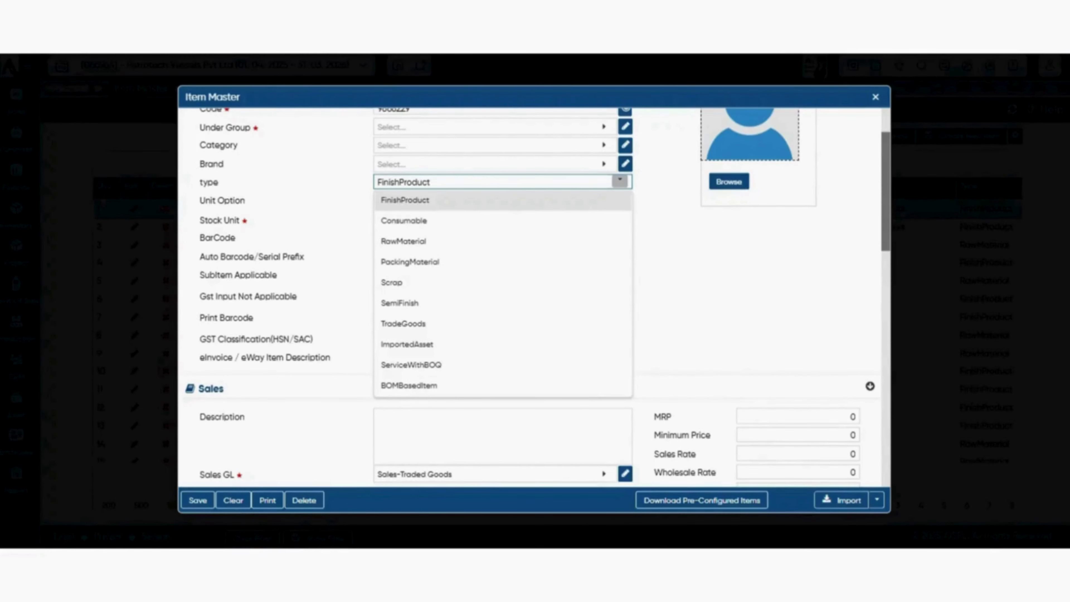
{"action": "key", "text": "Escape"}
{"action": "left_click", "coordinate": [503, 182]}
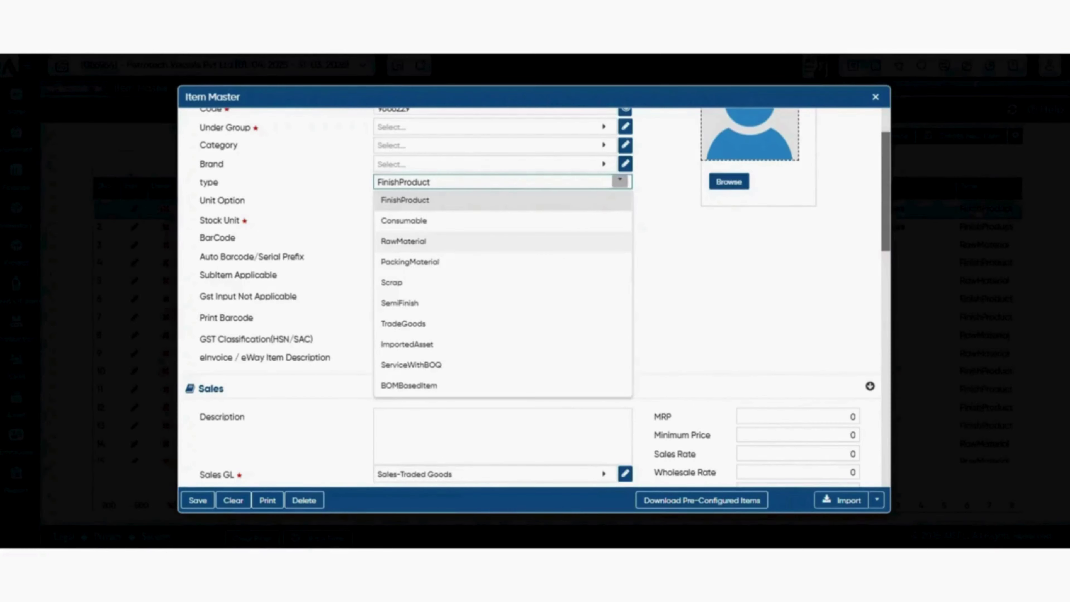
{"action": "key", "text": "Escape"}
Set the new item's Unit Option to Stock_PackUnit
{"action": "left_click", "coordinate": [503, 201]}
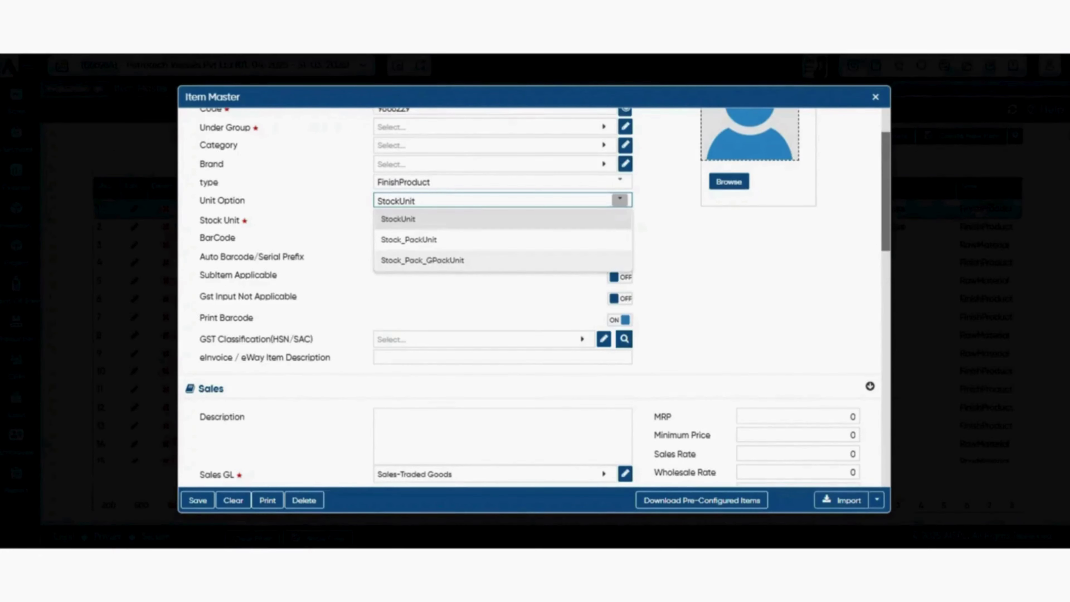
{"action": "key", "text": "Escape"}
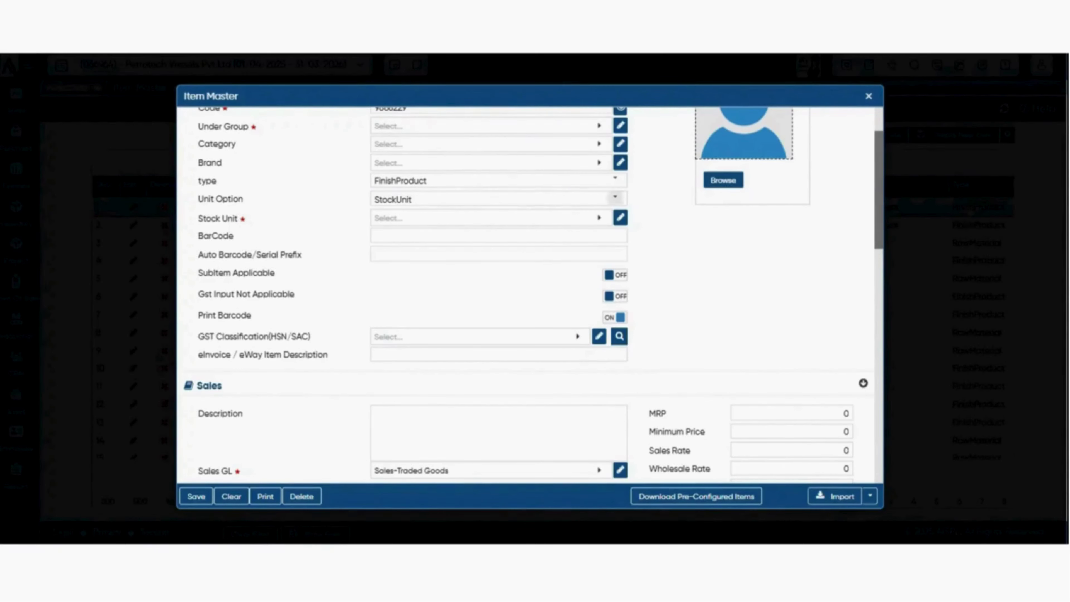
{"action": "left_click", "coordinate": [615, 196]}
{"action": "left_click", "coordinate": [406, 236]}
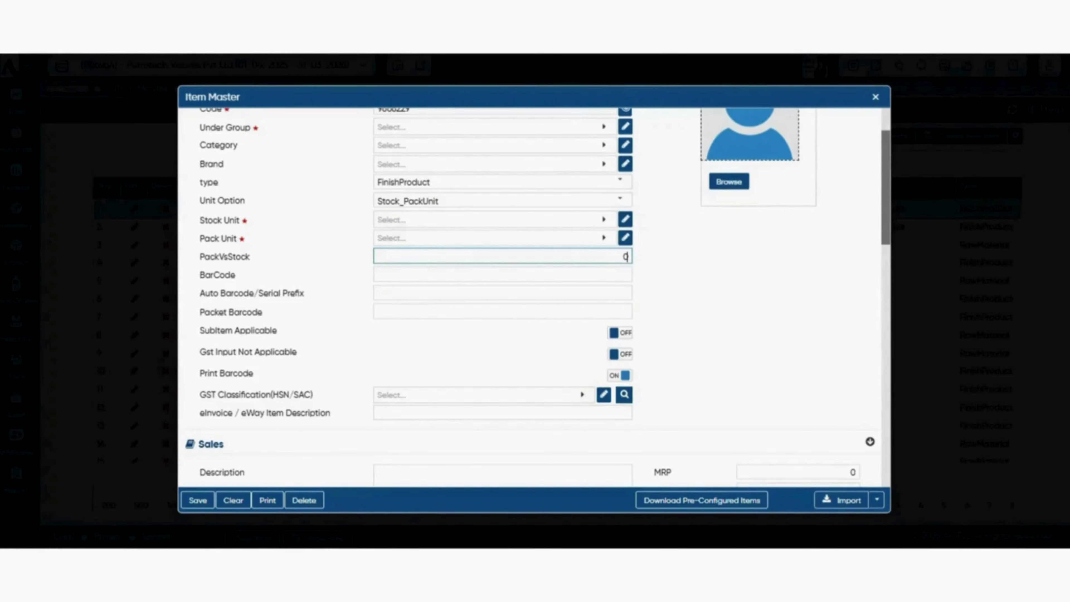
Set Stock Unit to PCS, Pack Unit to KGS and PackVsStock to 12
{"action": "left_click", "coordinate": [495, 219]}
{"action": "type", "text": "p"}
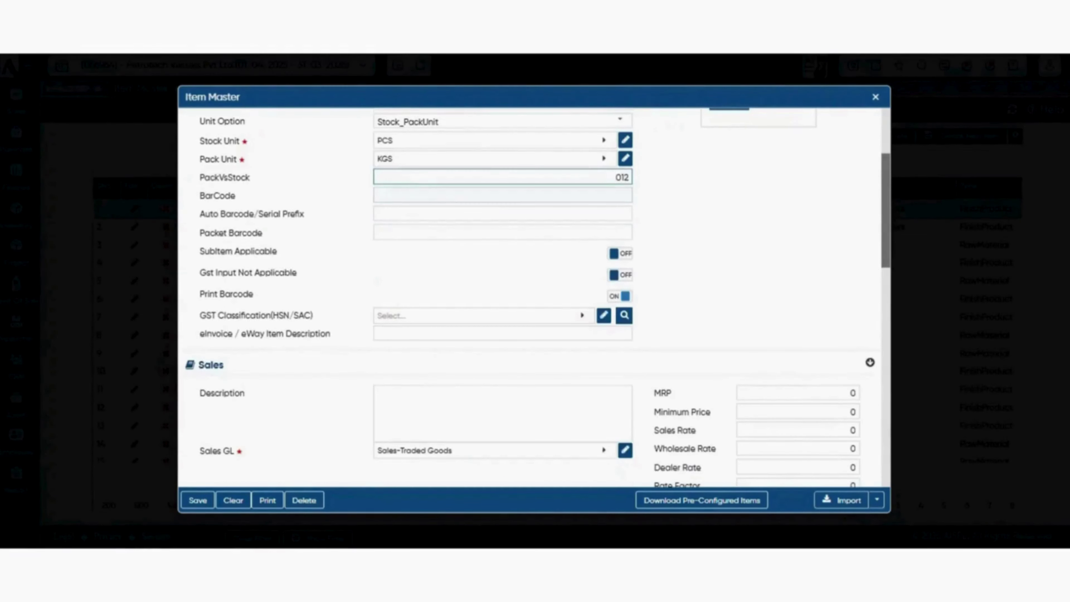
{"action": "left_click", "coordinate": [502, 195]}
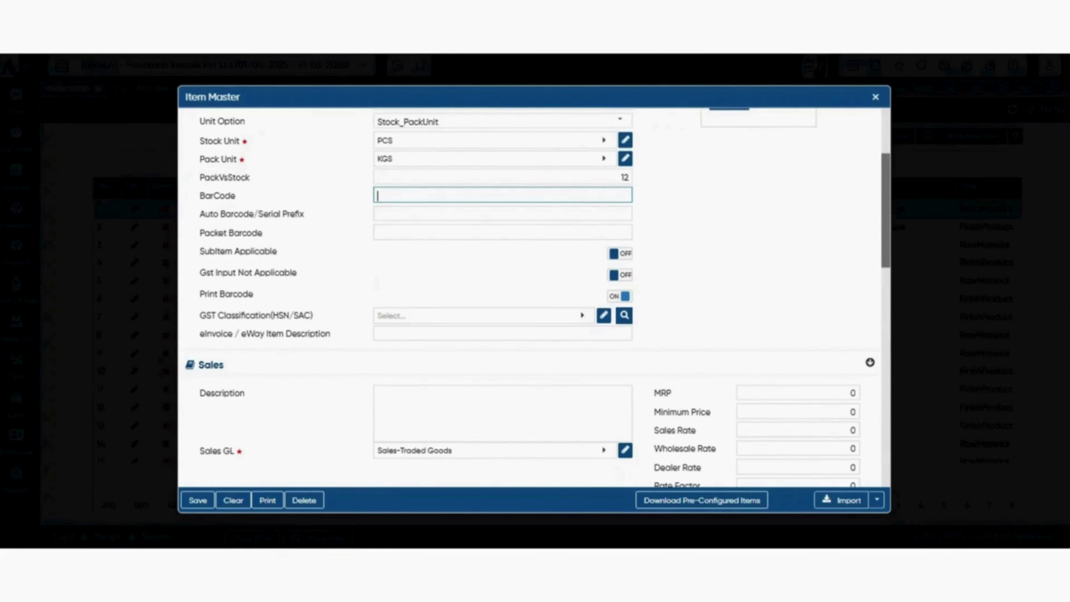
Try SubItem Applicable by turning it on for the new item and back off
{"action": "left_click", "coordinate": [502, 232]}
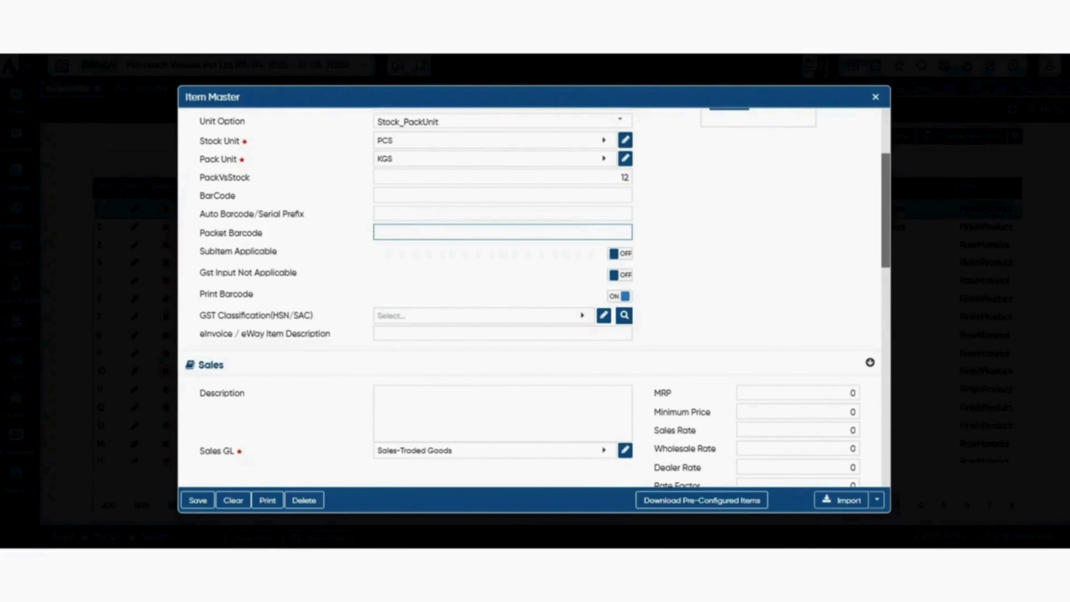
{"action": "scroll", "coordinate": [534, 298], "scroll_direction": "down", "scroll_amount": 3}
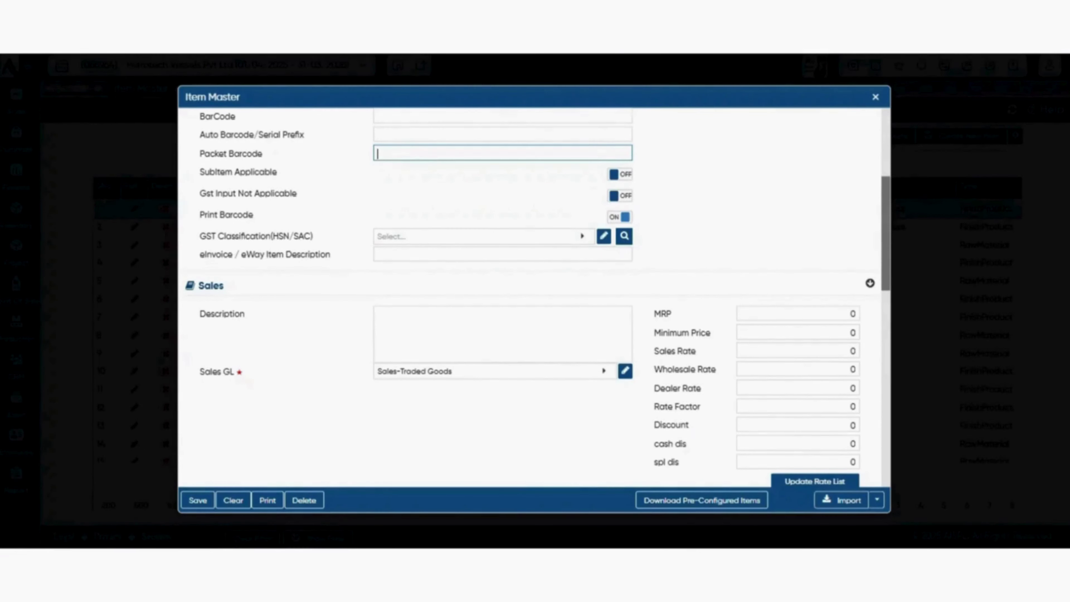
{"action": "key", "text": "Tab"}
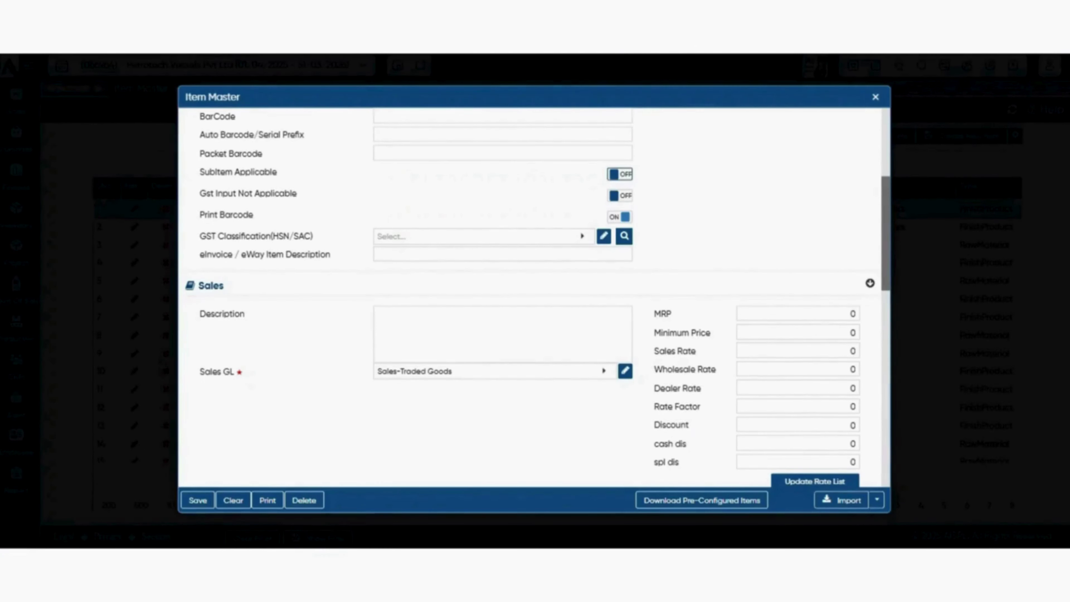
{"action": "key", "text": "space"}
{"action": "key", "text": "space"}
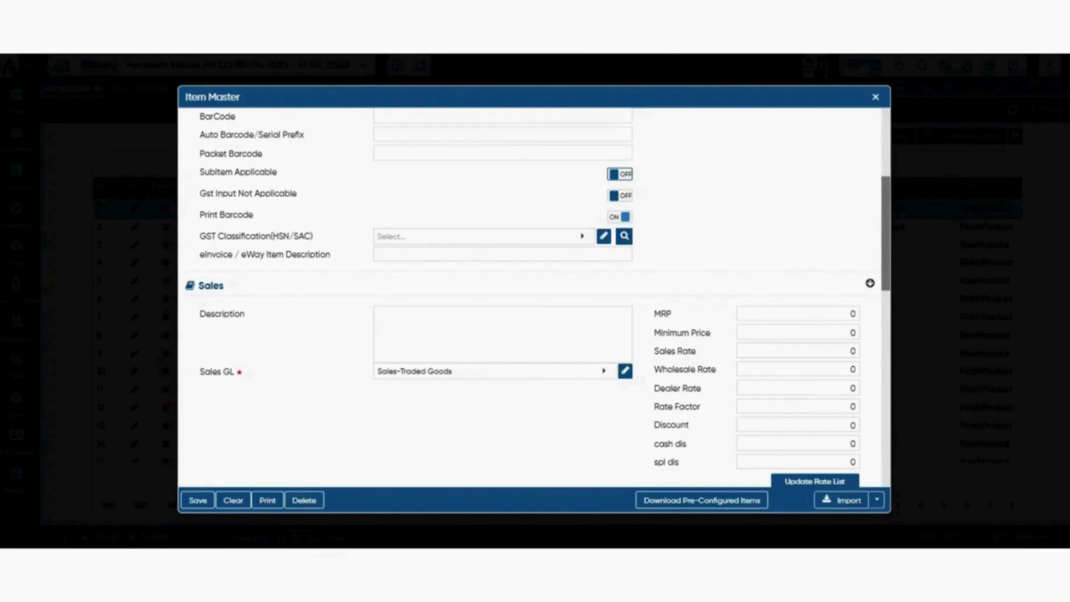
Look through the Sales, Suggested Item and Purchase sections of the new item's form
{"action": "scroll", "coordinate": [531, 295], "scroll_direction": "down", "scroll_amount": 2}
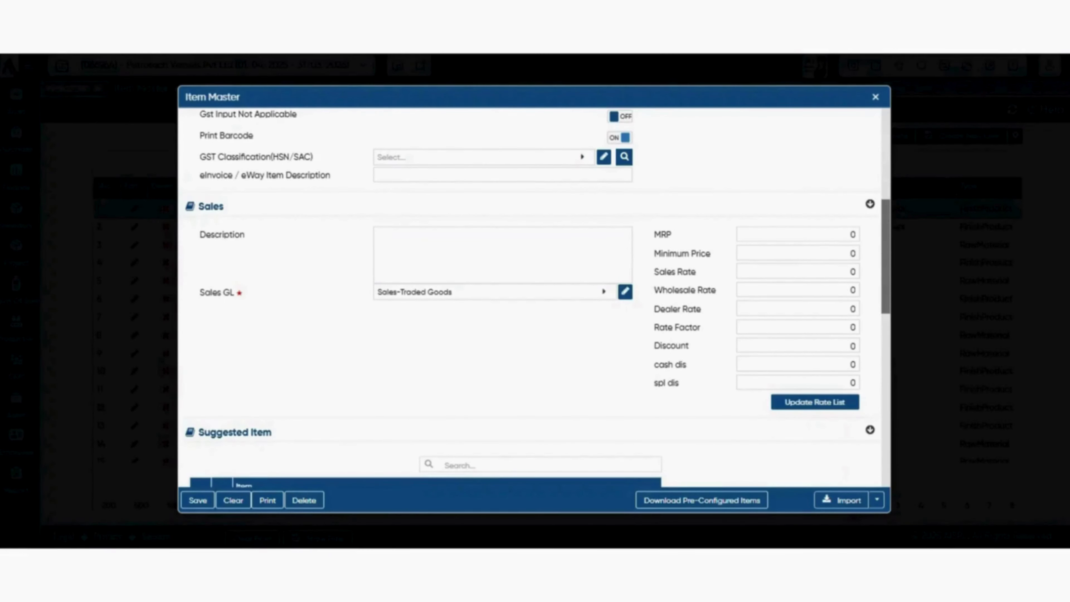
{"action": "scroll", "coordinate": [531, 295], "scroll_direction": "down", "scroll_amount": 2}
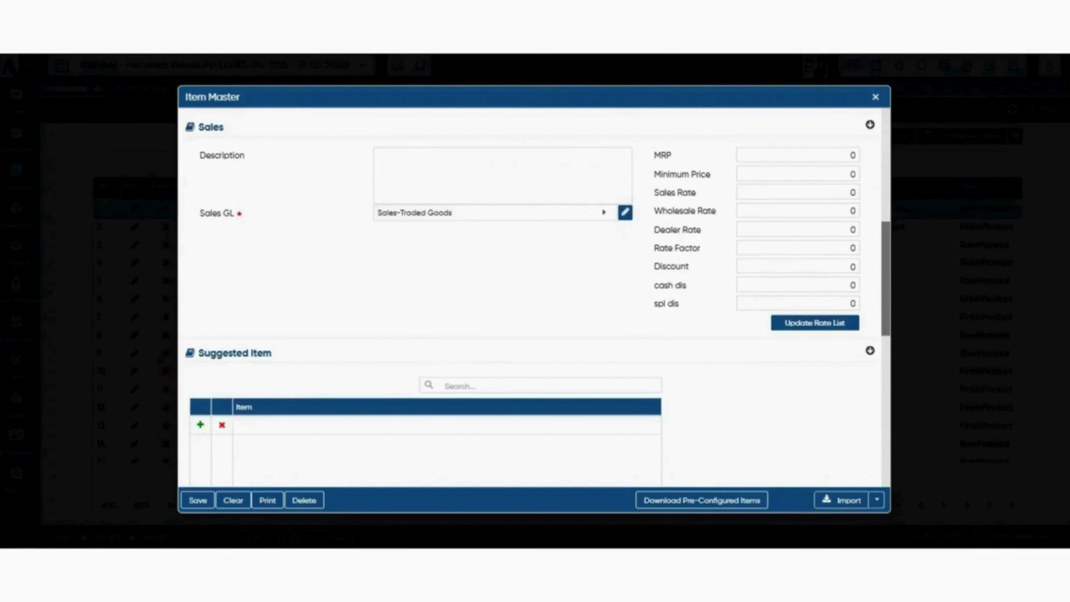
{"action": "scroll", "coordinate": [531, 295], "scroll_direction": "up", "scroll_amount": 2}
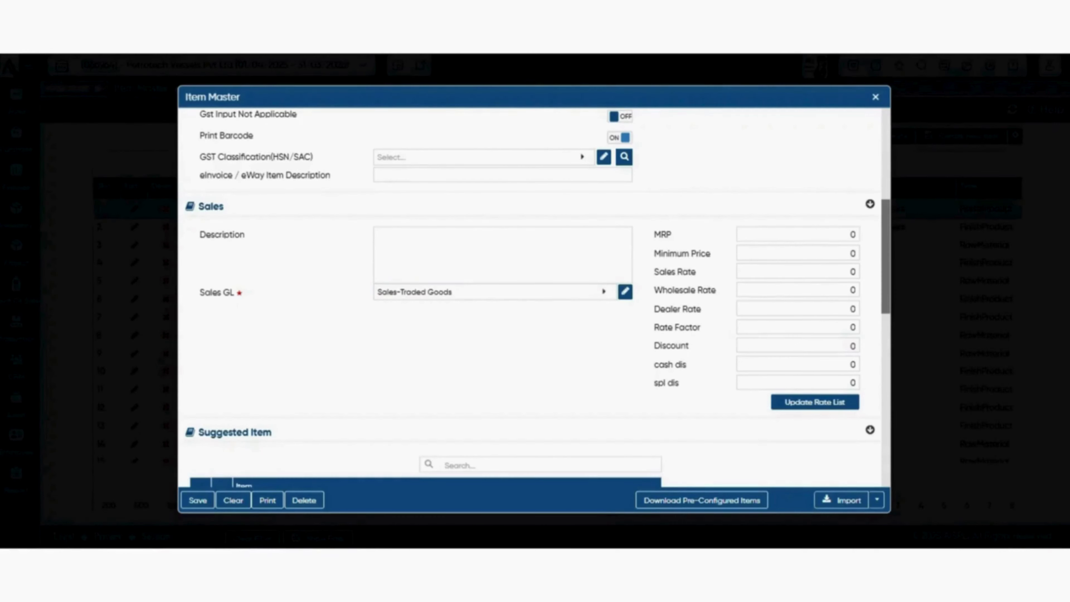
{"action": "scroll", "coordinate": [534, 298], "scroll_direction": "down", "scroll_amount": 5}
{"action": "scroll", "coordinate": [535, 298], "scroll_direction": "up", "scroll_amount": 6}
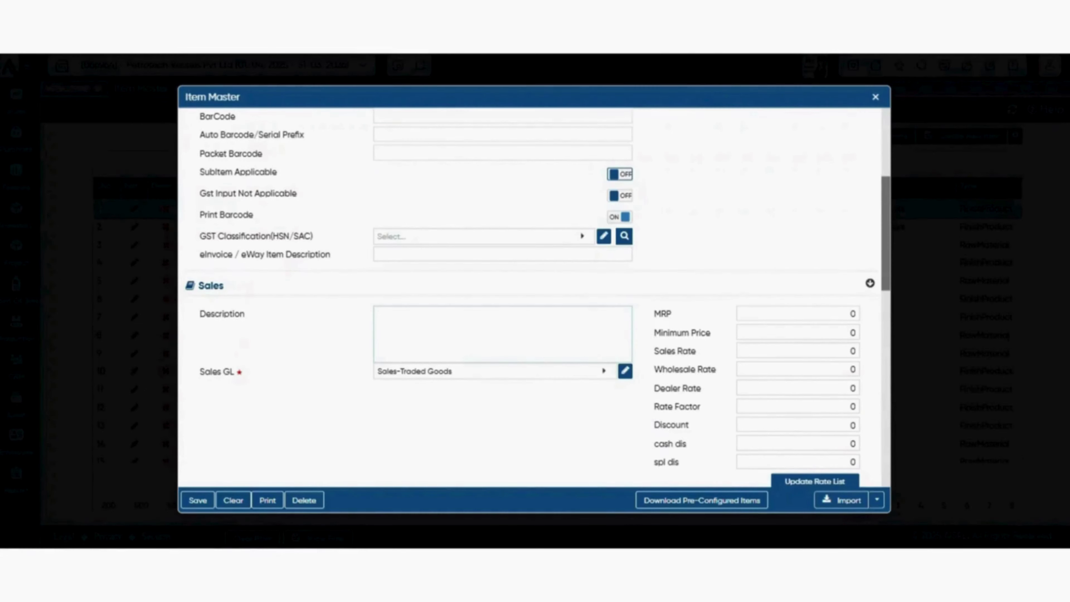
{"action": "scroll", "coordinate": [534, 298], "scroll_direction": "down", "scroll_amount": 4}
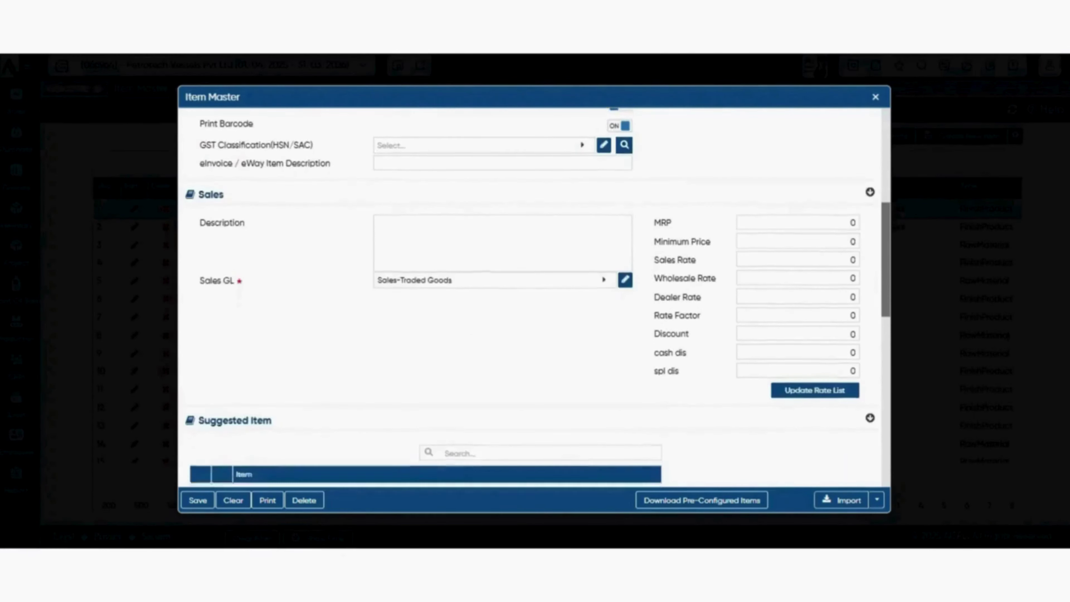
{"action": "scroll", "coordinate": [534, 298], "scroll_direction": "down", "scroll_amount": 3}
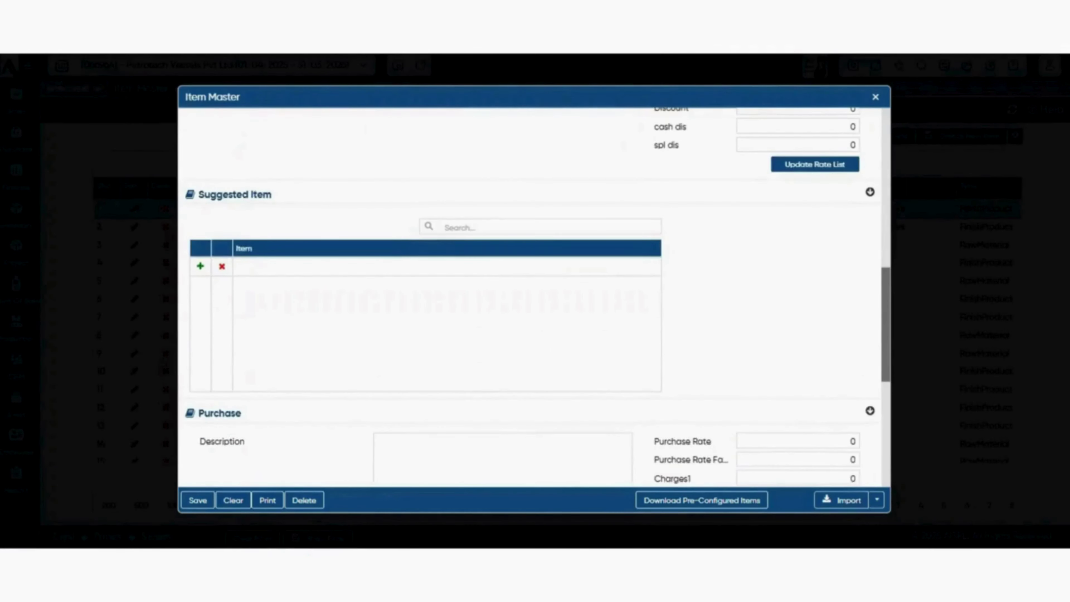
{"action": "scroll", "coordinate": [534, 297], "scroll_direction": "down", "scroll_amount": 2}
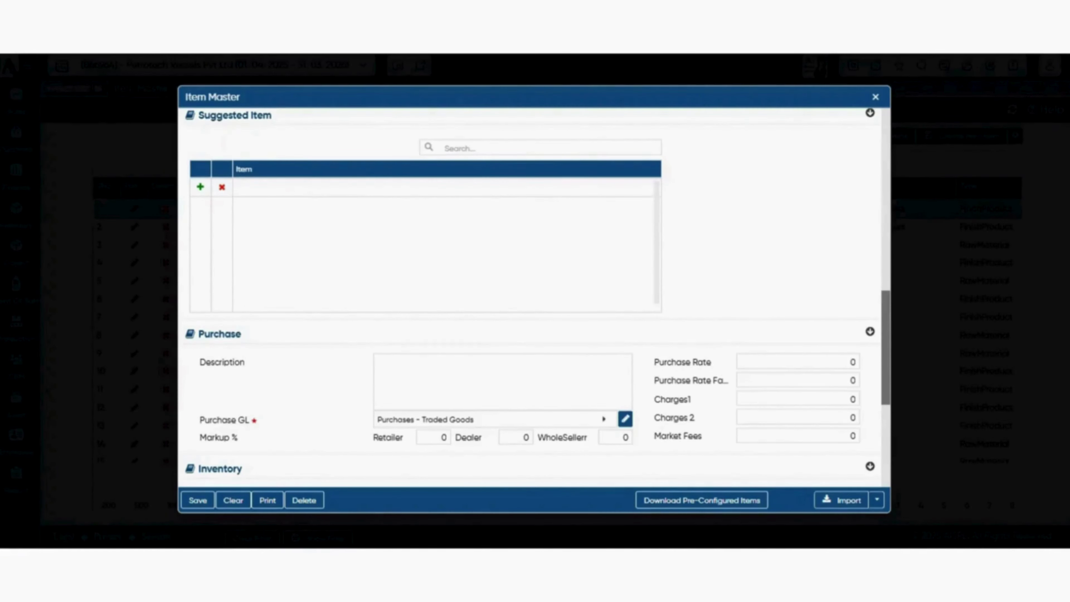
Set the new item's Purchase Rate to 200 in the Purchase section
{"action": "scroll", "coordinate": [535, 316], "scroll_direction": "down", "scroll_amount": 4}
{"action": "left_click", "coordinate": [503, 224]}
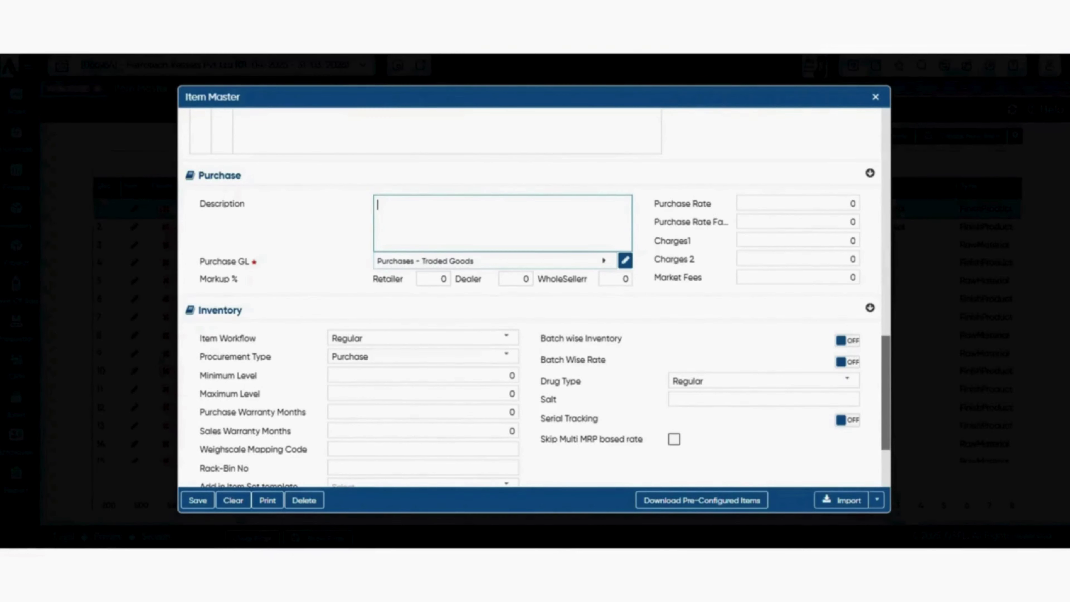
{"action": "left_click", "coordinate": [683, 204]}
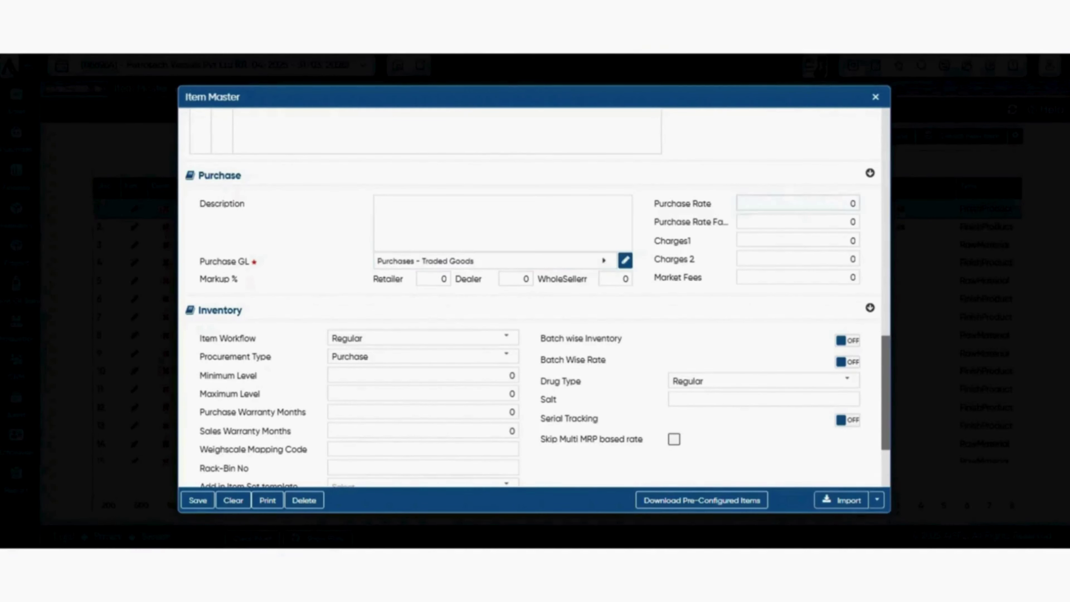
{"action": "left_click", "coordinate": [797, 203]}
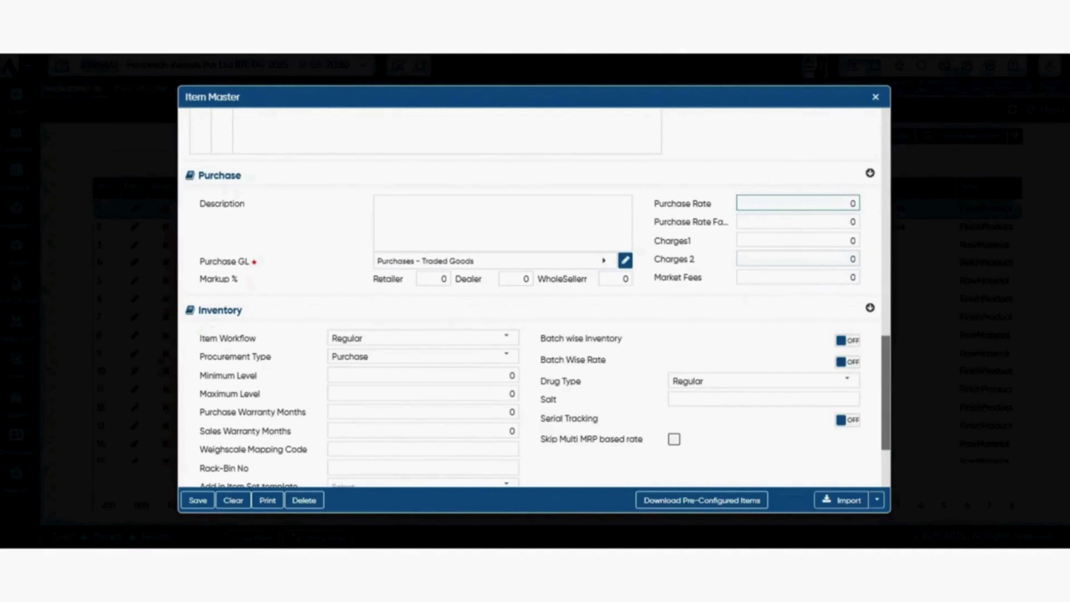
{"action": "type", "text": "200"}
Set the purchase Markup % to 25 for Retailer, 15 for Dealer and 10 for WholeSeller
{"action": "left_click", "coordinate": [433, 278]}
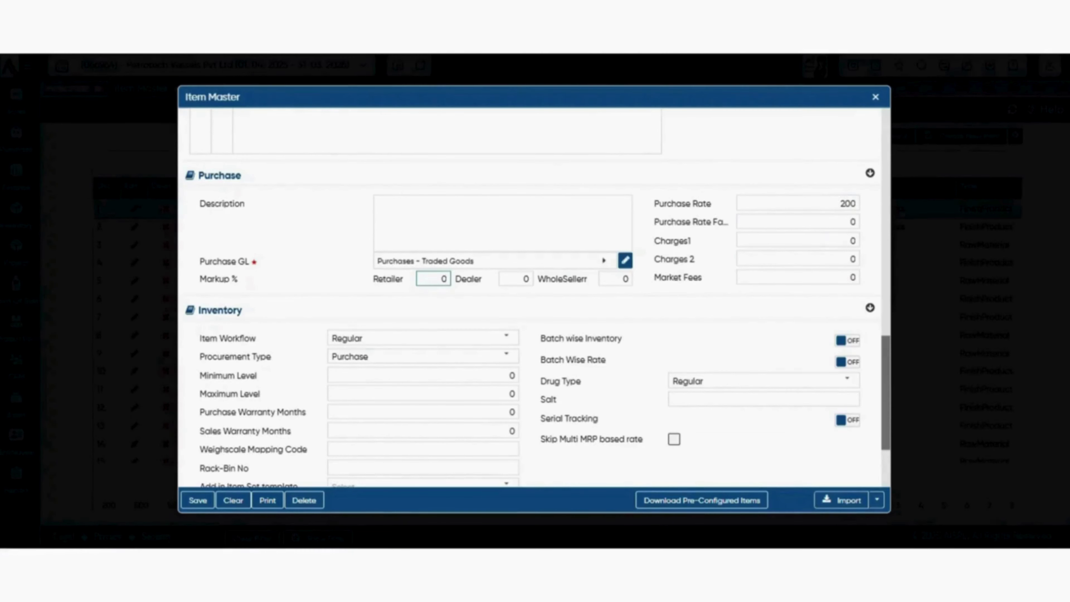
{"action": "type", "text": "25"}
{"action": "key", "text": "Tab"}
{"action": "type", "text": "15"}
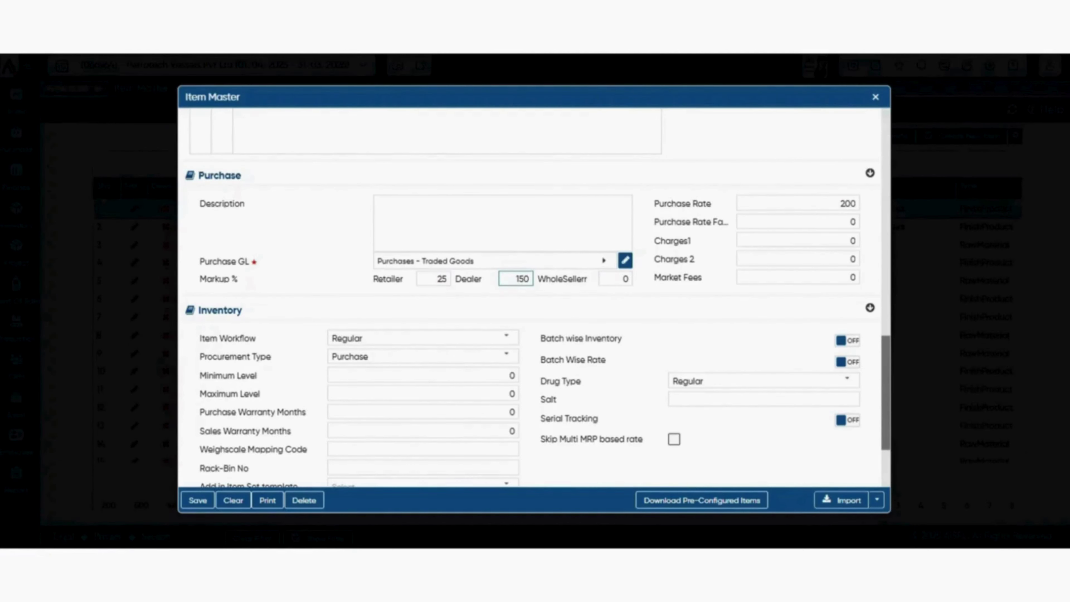
{"action": "key", "text": "Delete"}
{"action": "key", "text": "Tab"}
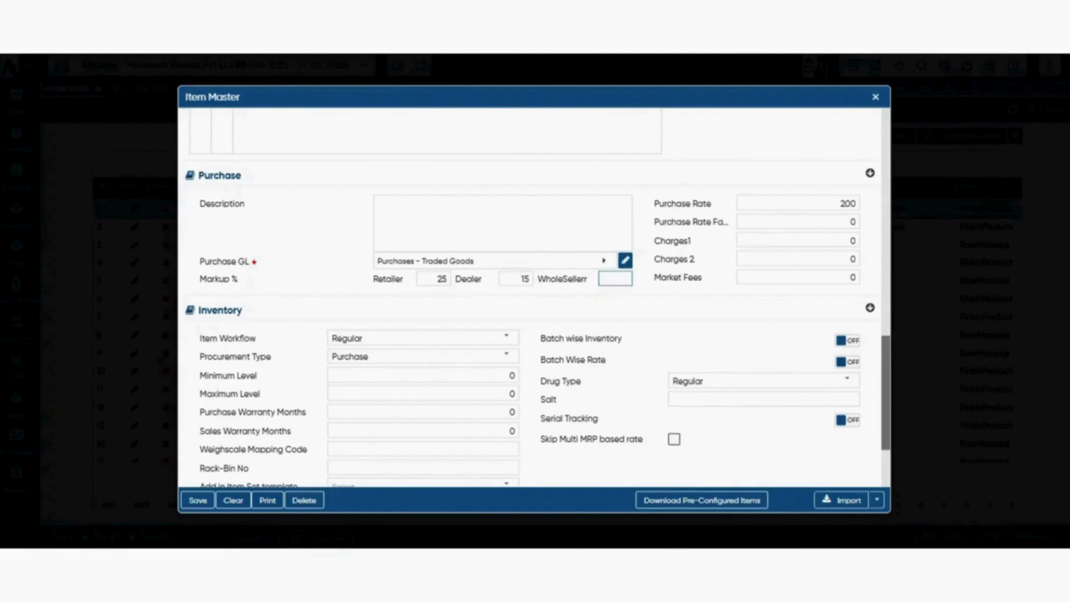
{"action": "type", "text": "10"}
{"action": "left_click", "coordinate": [523, 310]}
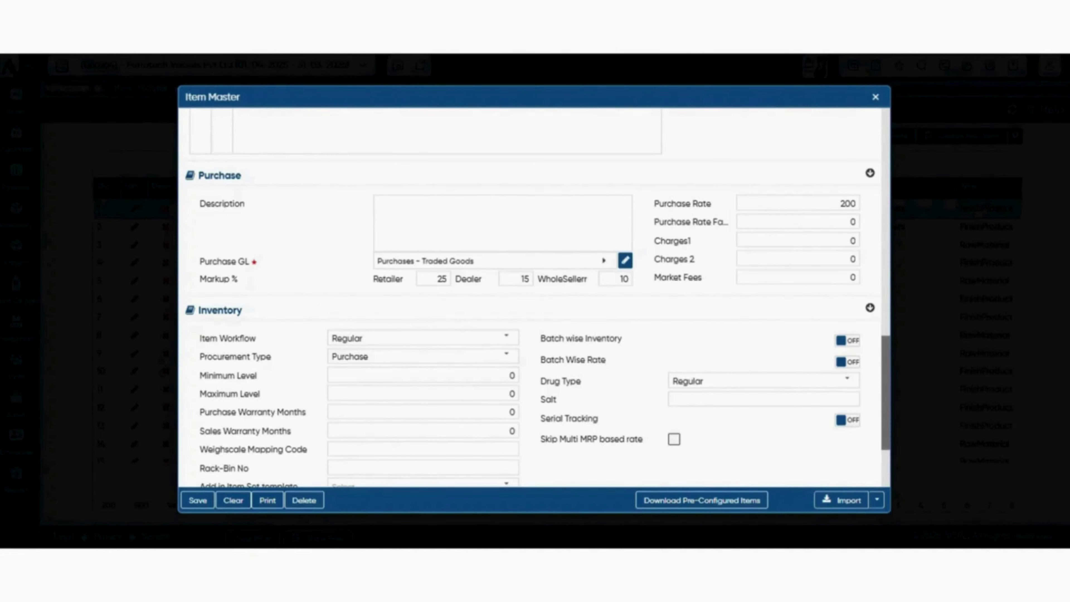
Try GarmentUnique as the new item's Item Workflow in the Inventory section and set it back to Regular
{"action": "scroll", "coordinate": [531, 295], "scroll_direction": "down", "scroll_amount": 2}
{"action": "scroll", "coordinate": [531, 296], "scroll_direction": "down", "scroll_amount": 2}
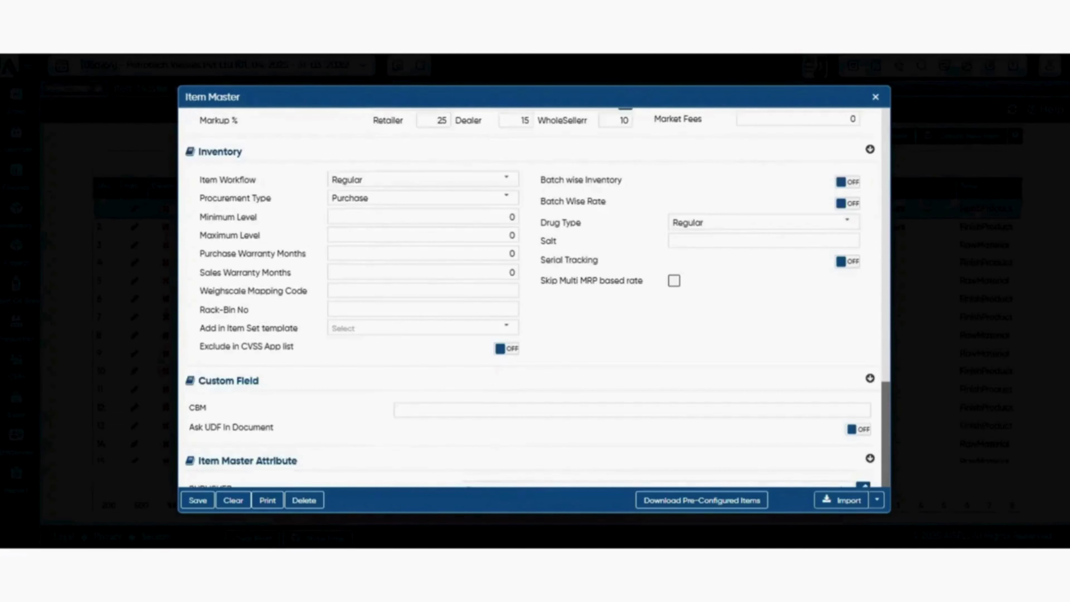
{"action": "scroll", "coordinate": [531, 295], "scroll_direction": "up", "scroll_amount": 2}
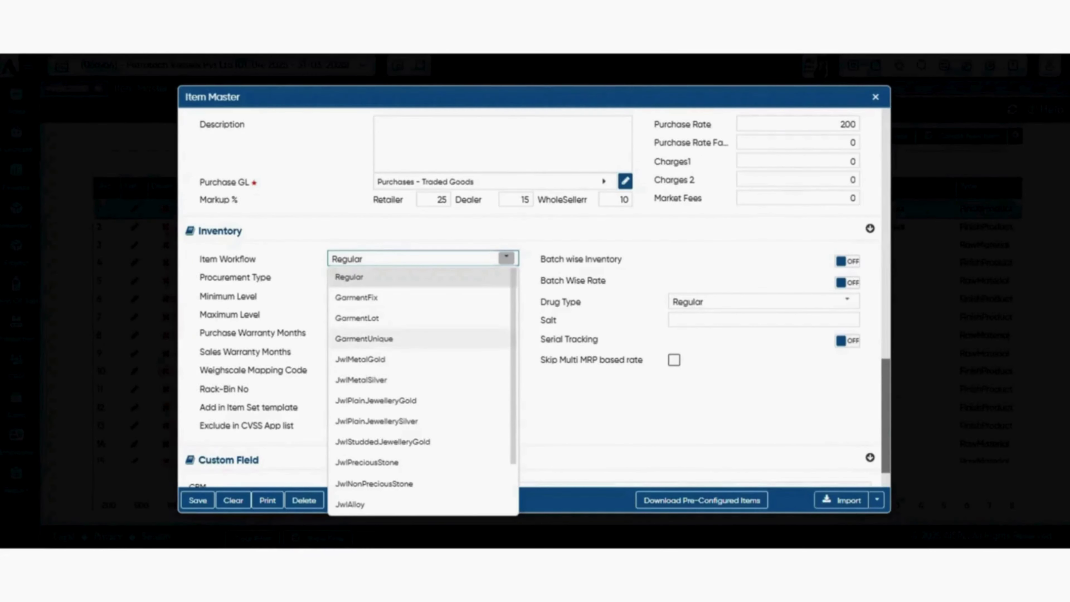
{"action": "left_click", "coordinate": [364, 339]}
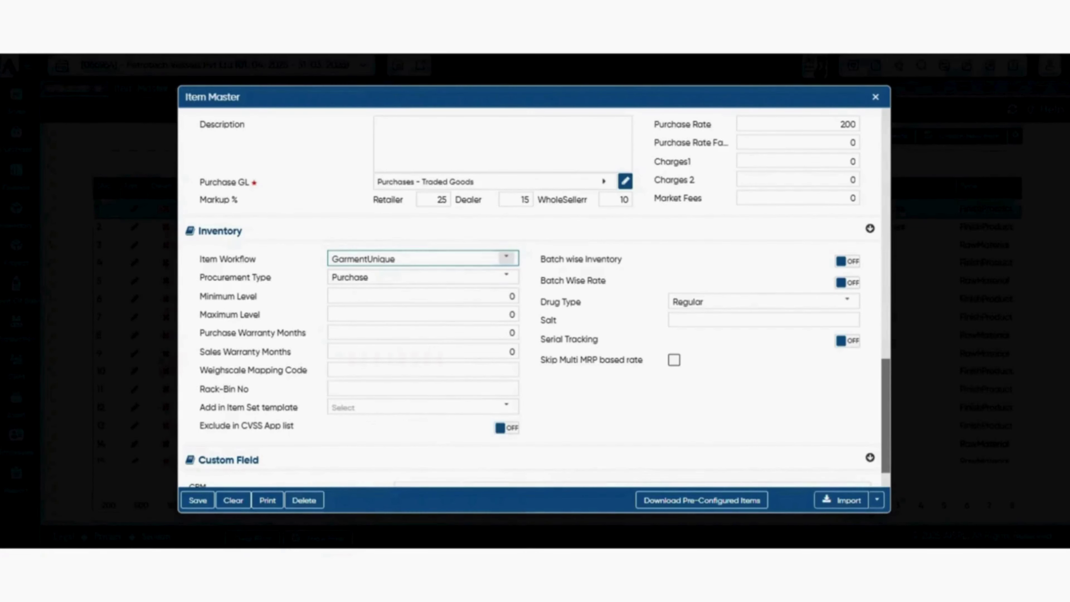
{"action": "left_click", "coordinate": [507, 257]}
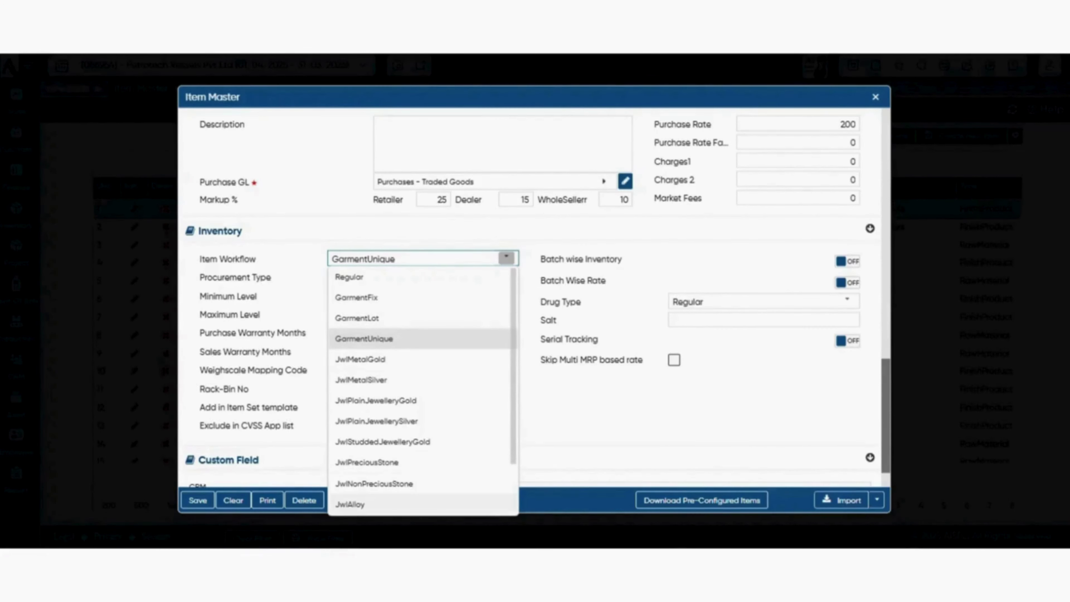
{"action": "left_click", "coordinate": [350, 277]}
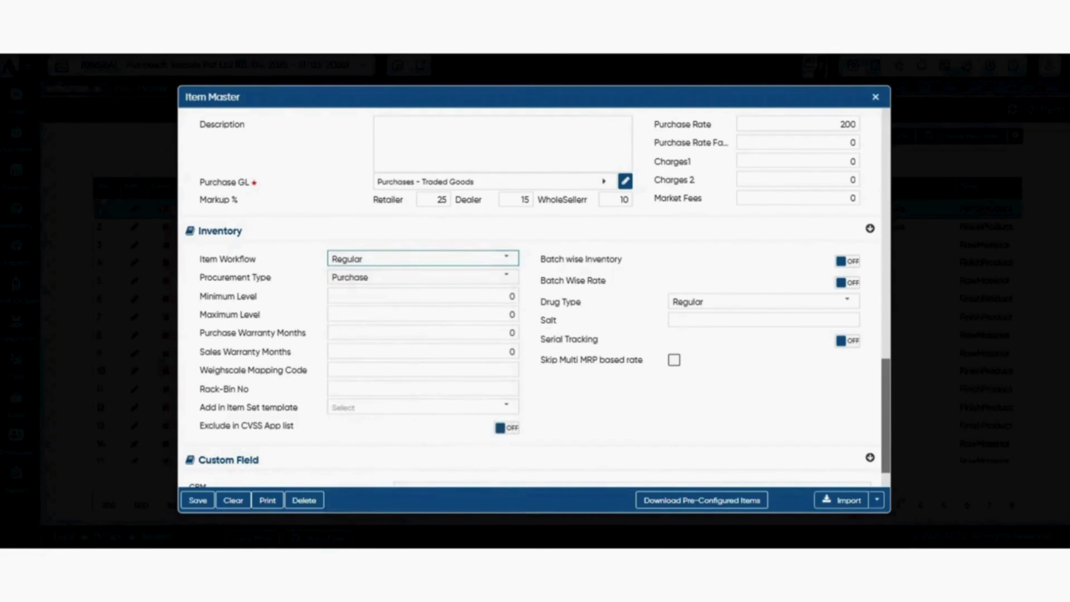
Turn on Batch wise Inventory and Batch Wise Rate for the new item and check the available Drug Type choices
{"action": "left_click", "coordinate": [423, 296]}
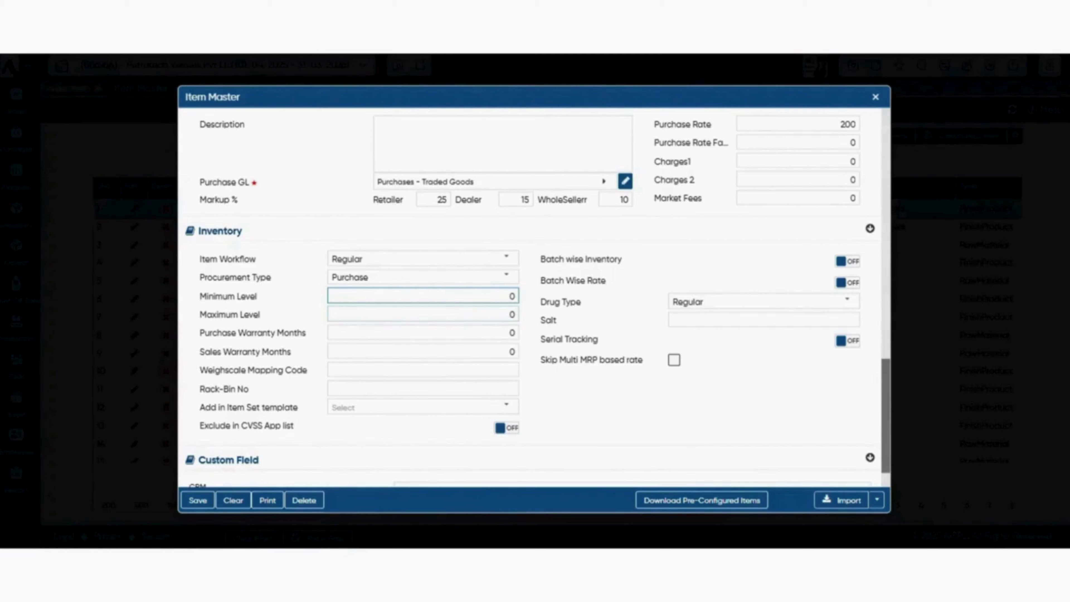
{"action": "left_click", "coordinate": [847, 261]}
{"action": "left_click", "coordinate": [848, 283]}
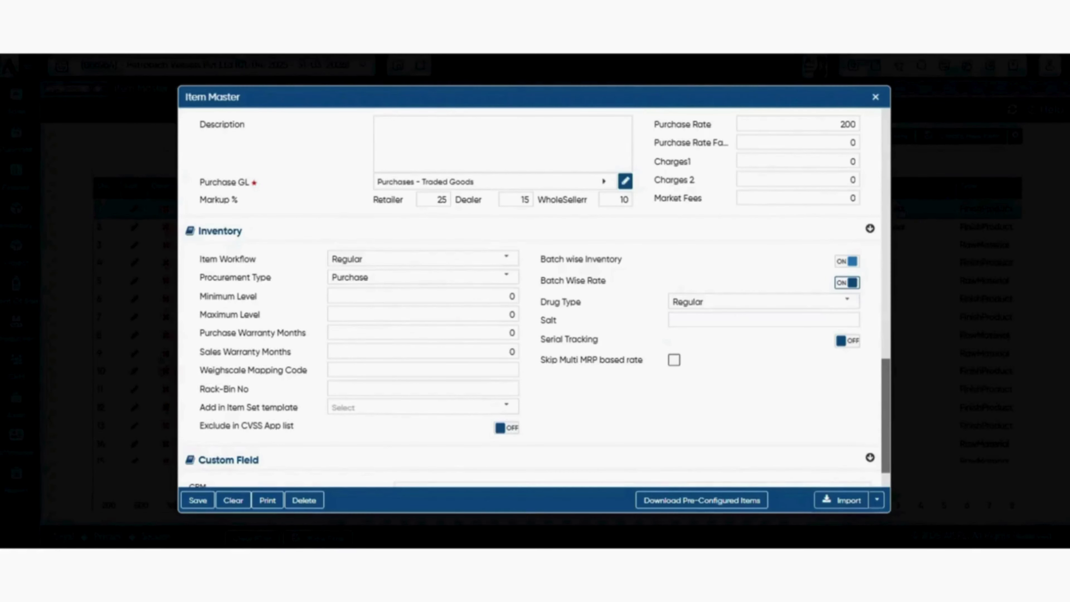
{"action": "left_click", "coordinate": [847, 300]}
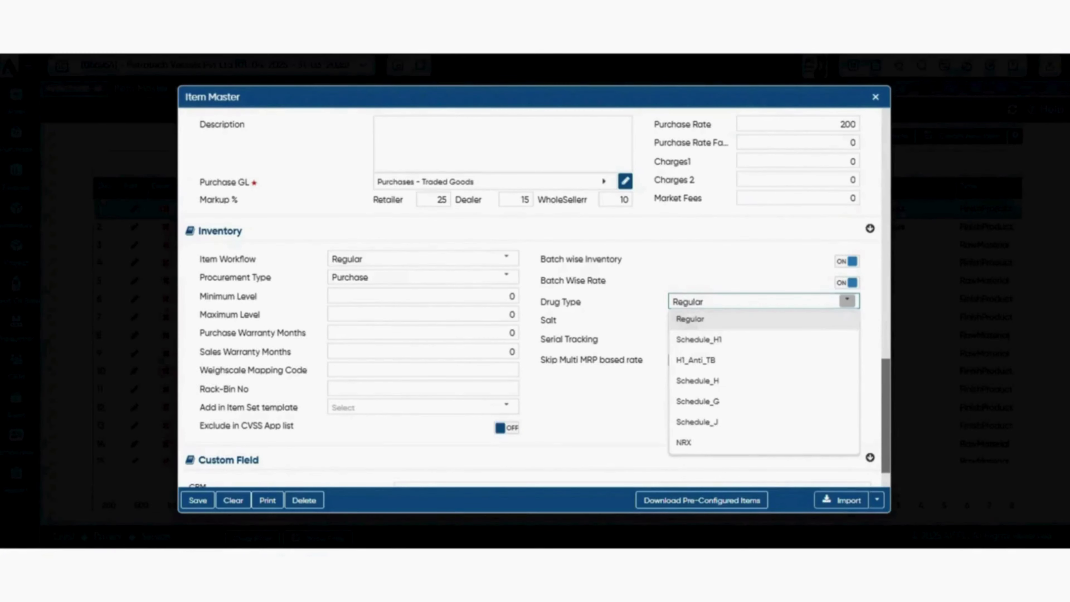
{"action": "key", "text": "Escape"}
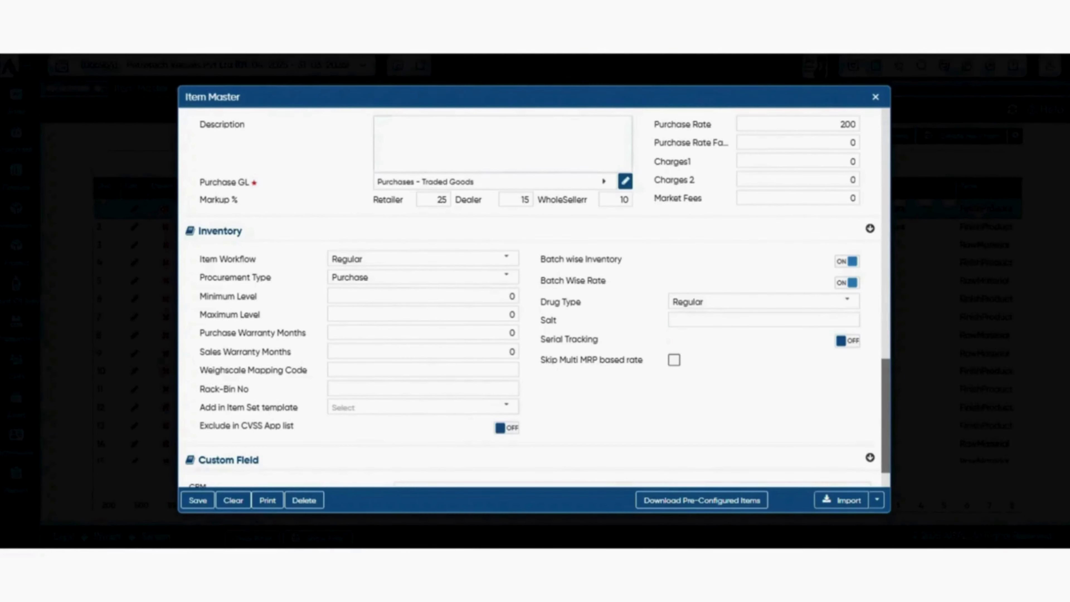
Check the Item Master's import and format download options and look at the Import Excel dialog
{"action": "scroll", "coordinate": [535, 295], "scroll_direction": "down", "scroll_amount": 3}
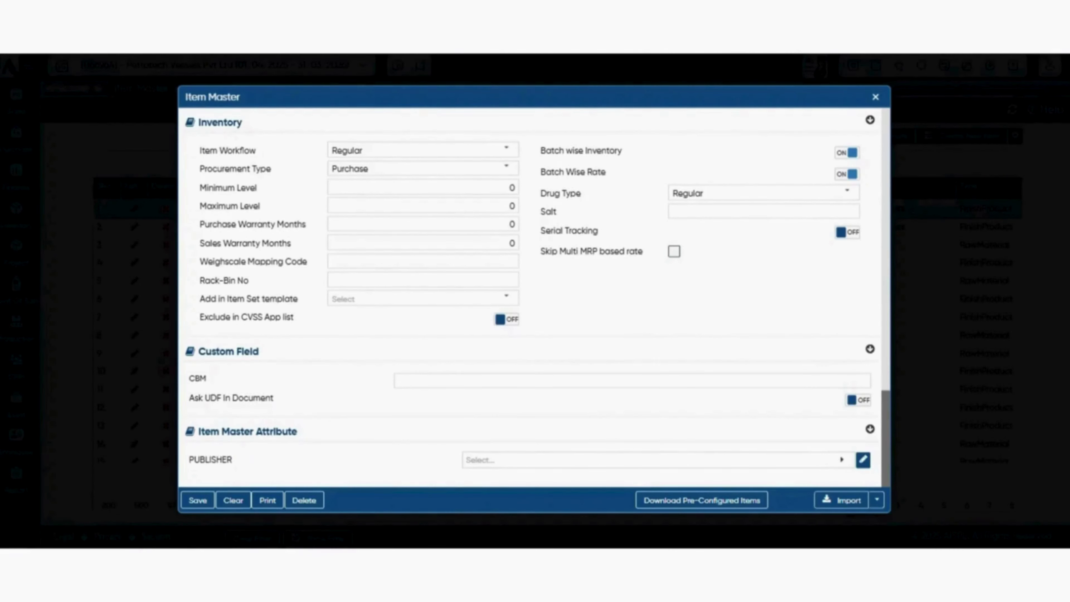
{"action": "left_click", "coordinate": [877, 500]}
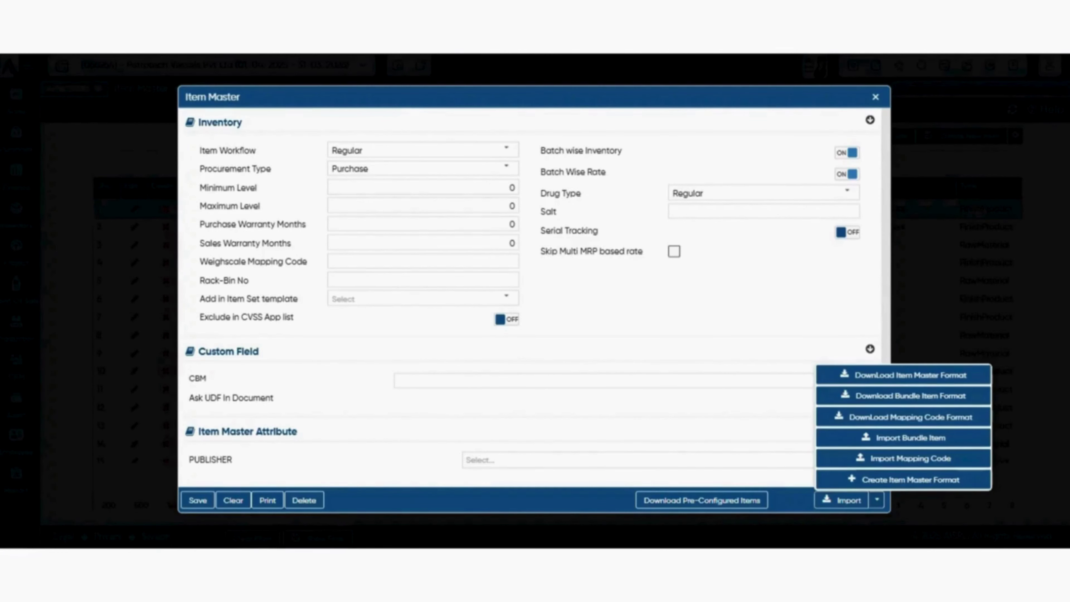
{"action": "left_click", "coordinate": [877, 500]}
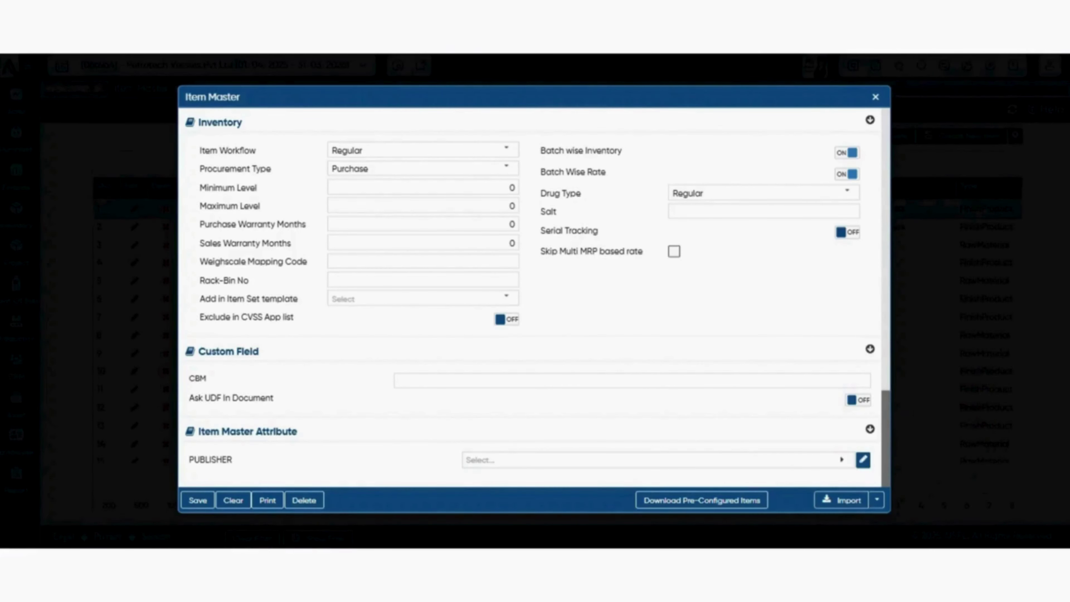
{"action": "left_click", "coordinate": [842, 501]}
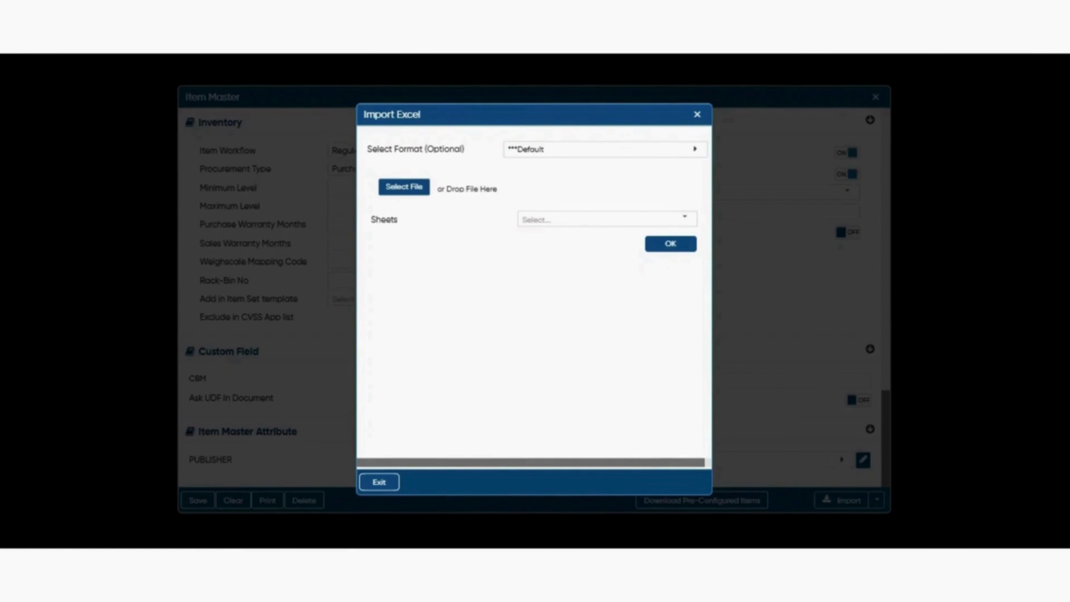
{"action": "key", "text": "Escape"}
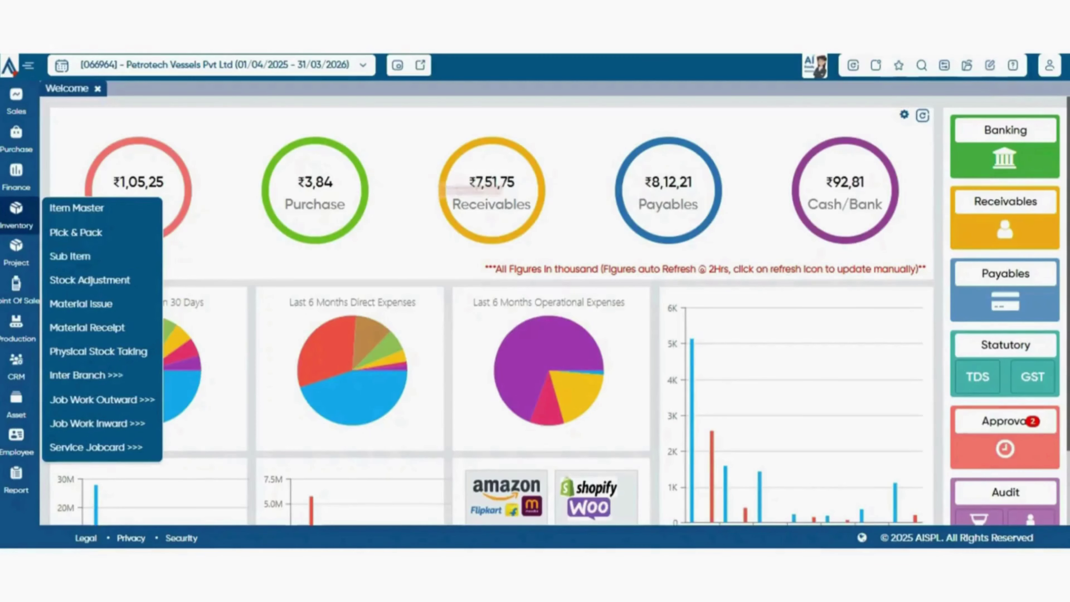
Open the Pick & Pack list and view a blank new pick and pack prescription form, closing it without saving
{"action": "left_click", "coordinate": [76, 232]}
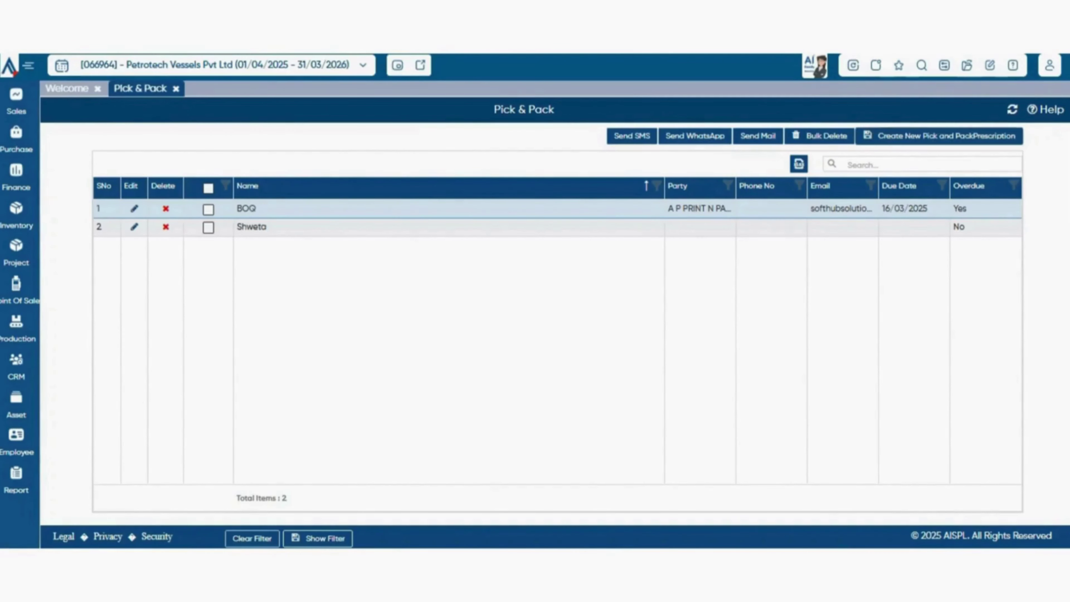
{"action": "left_click", "coordinate": [939, 136]}
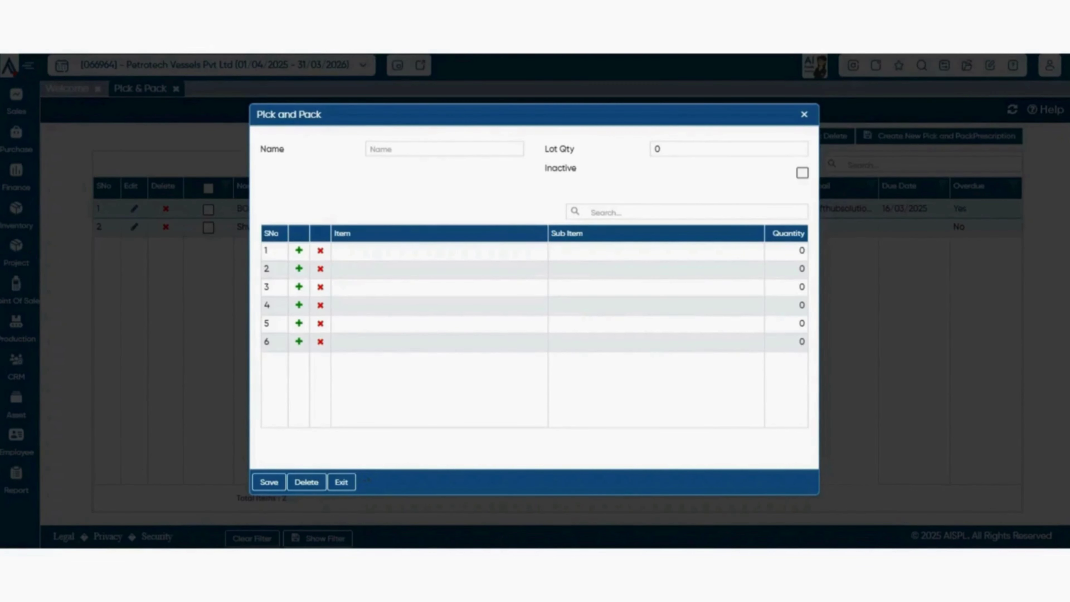
{"action": "left_click", "coordinate": [342, 482]}
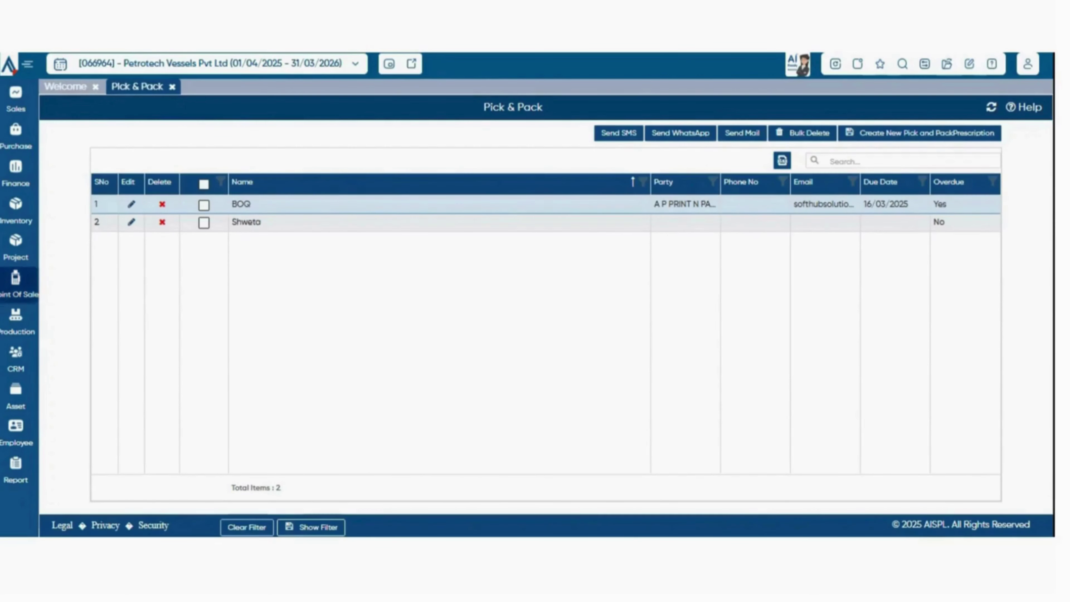
View the Sub Item list and open the Stock Adjustment voucher from the inventory functions
{"action": "left_click", "coordinate": [16, 209]}
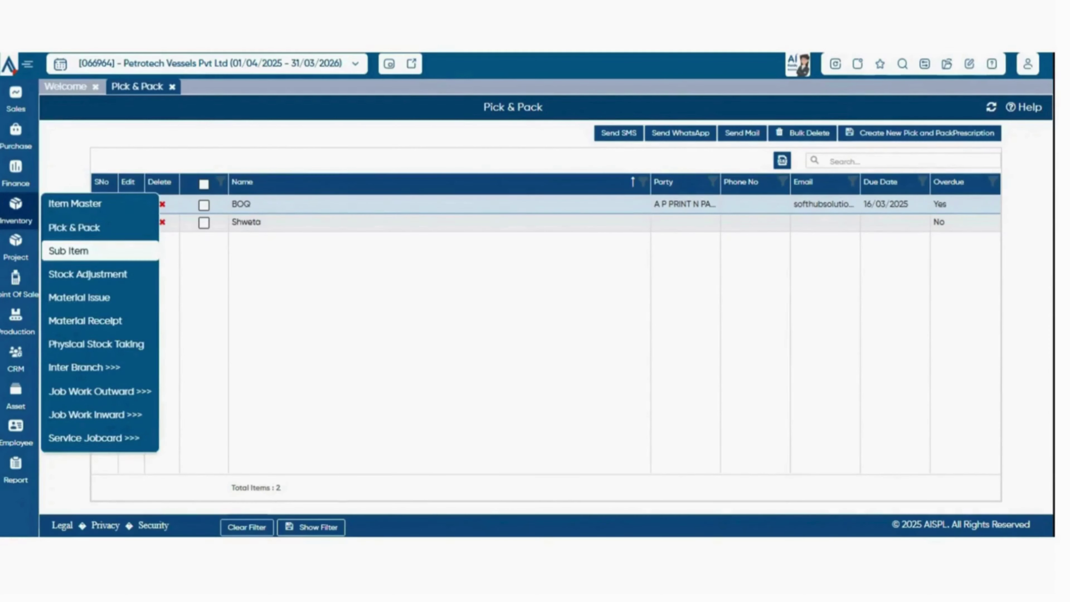
{"action": "left_click", "coordinate": [69, 251]}
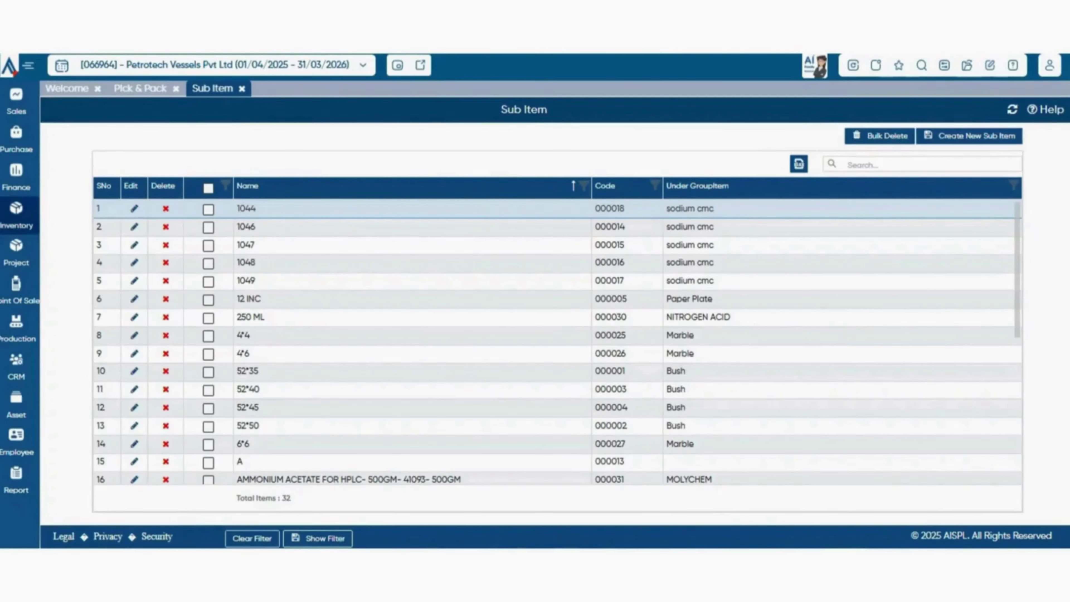
{"action": "left_click", "coordinate": [15, 211]}
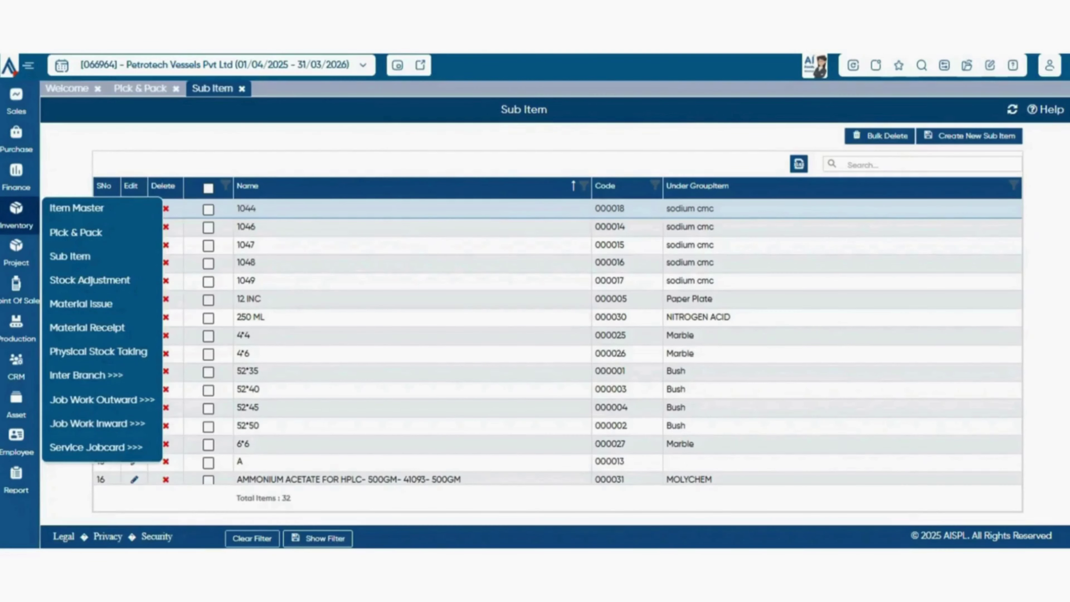
{"action": "left_click", "coordinate": [90, 279]}
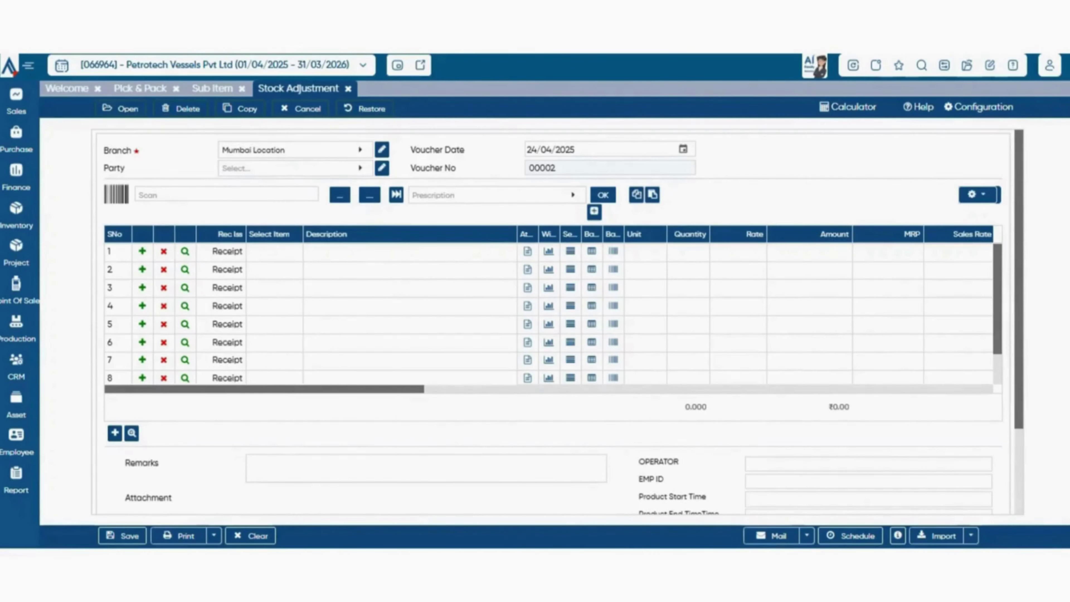
Try to add item FEO075 (Protinex - Fruit Mix Flavour 400 g) to the first stock adjustment line with batch FEO07500002
{"action": "left_click", "coordinate": [273, 252]}
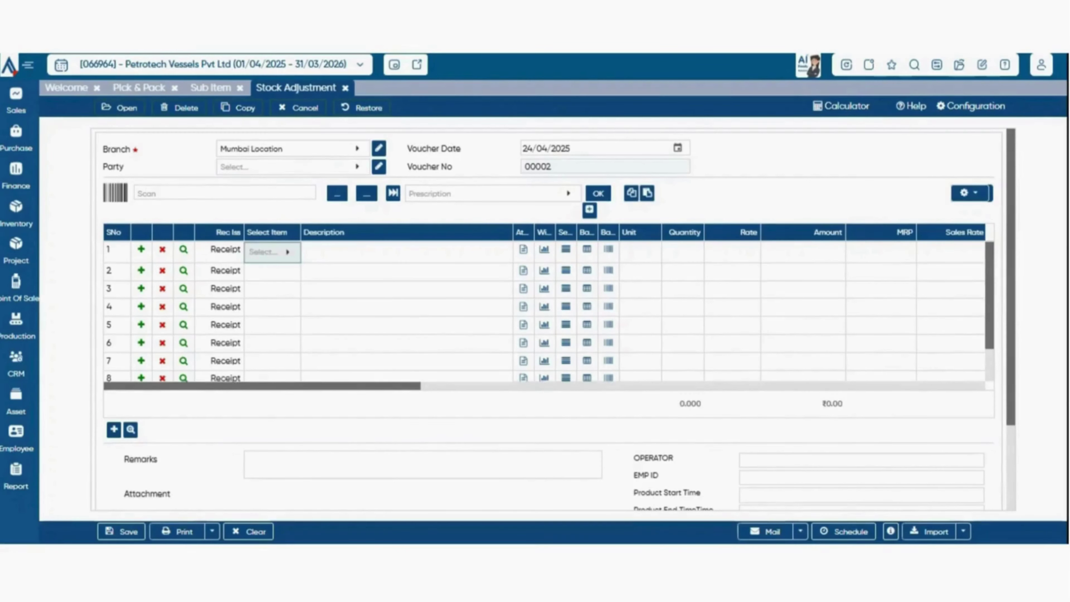
{"action": "left_click", "coordinate": [273, 252]}
{"action": "left_click", "coordinate": [169, 334]}
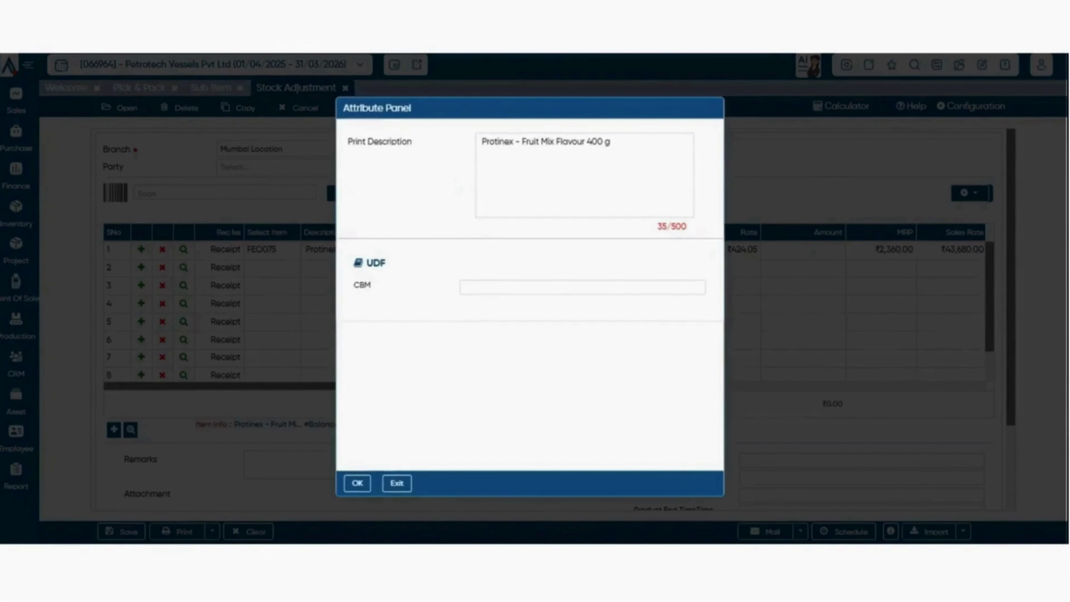
{"action": "key", "text": "Return"}
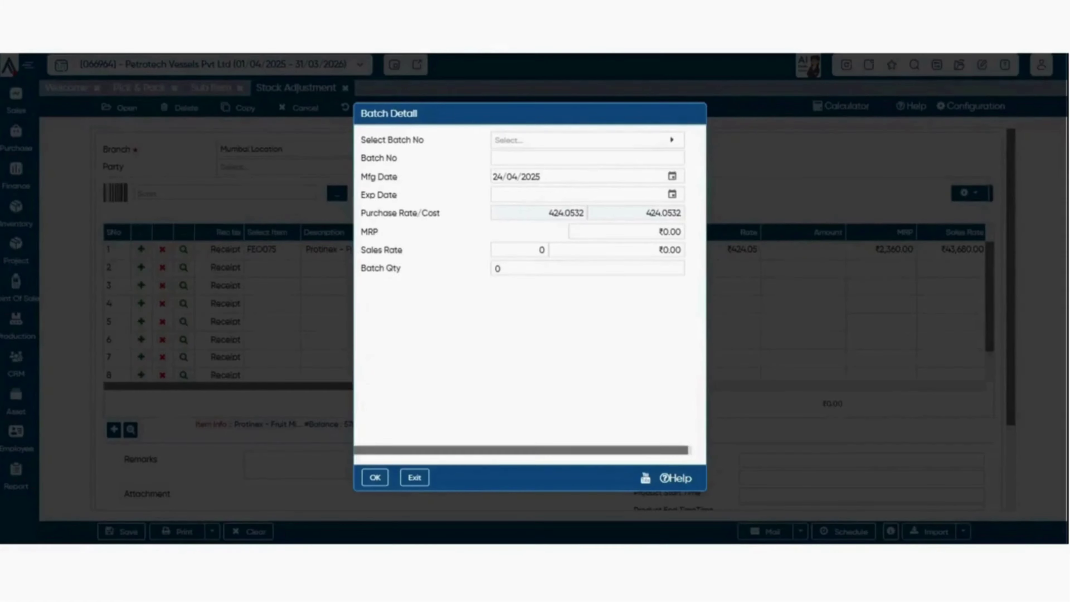
{"action": "key", "text": "Return"}
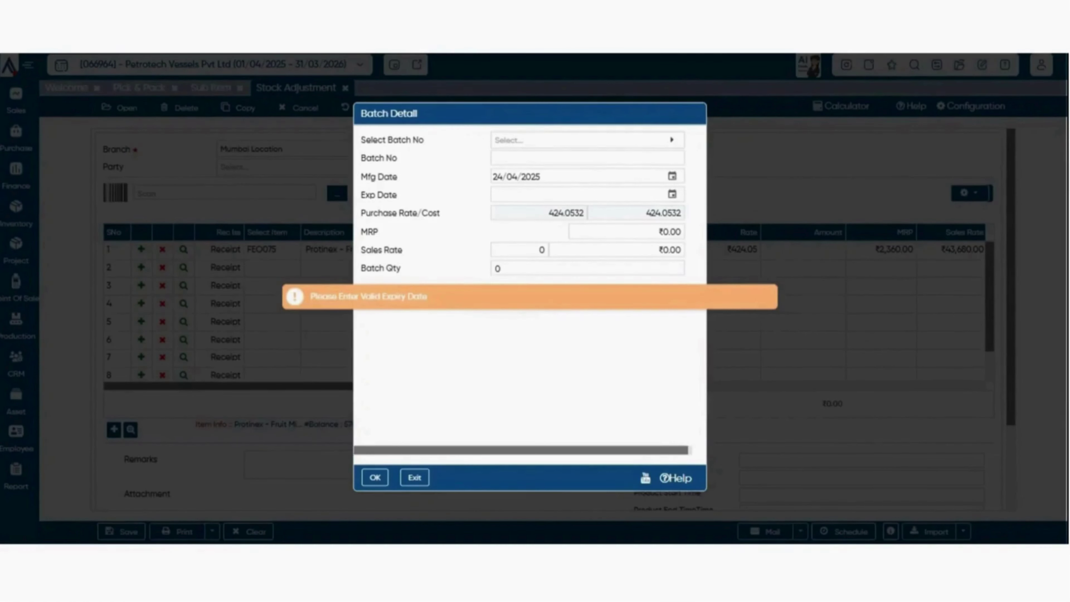
{"action": "left_click", "coordinate": [588, 140]}
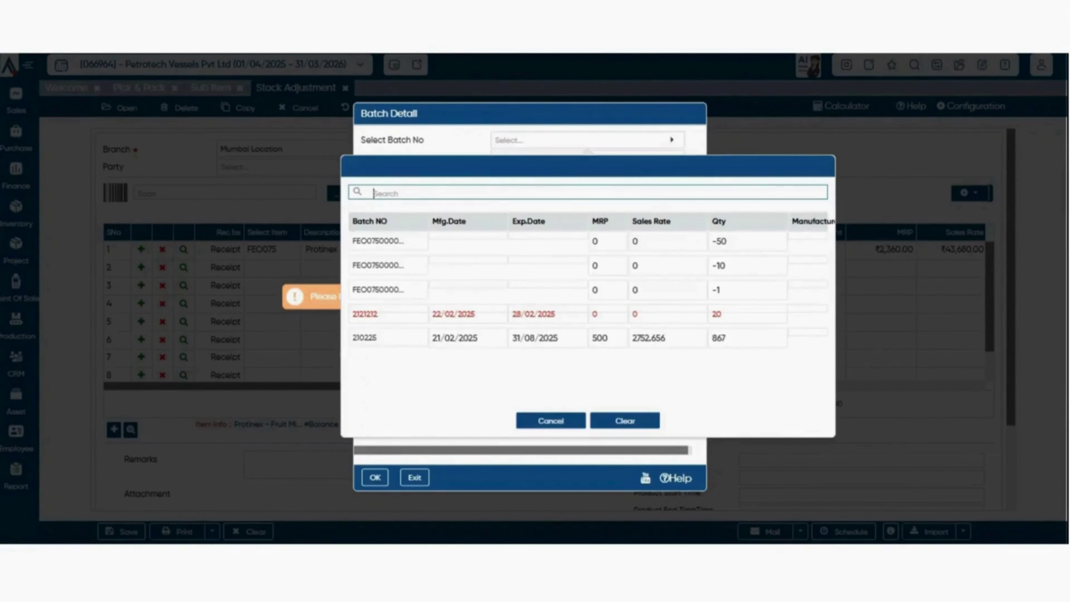
{"action": "left_click", "coordinate": [548, 290]}
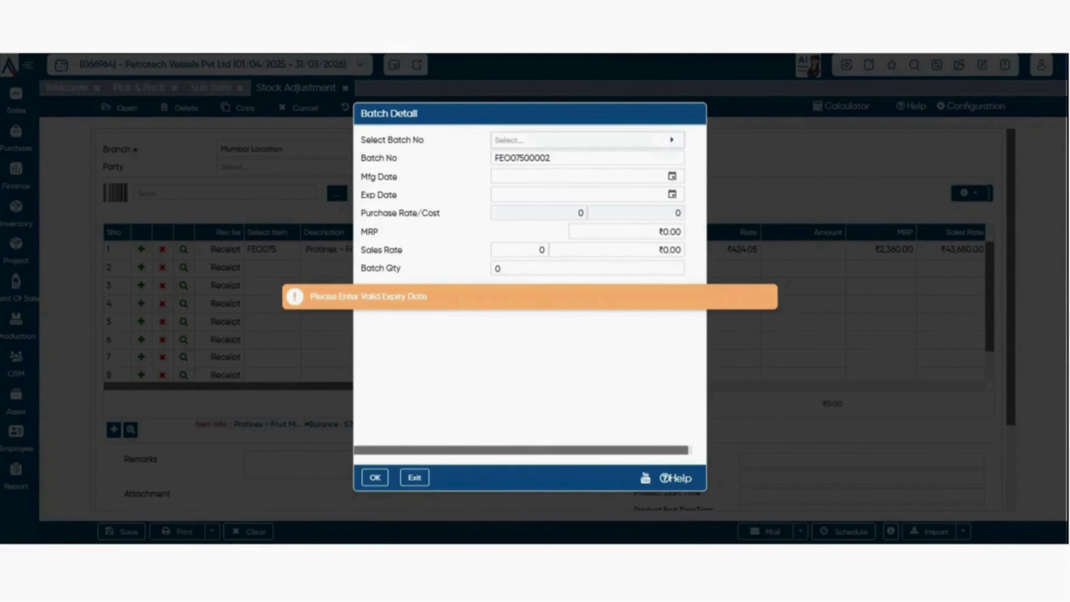
{"action": "key", "text": "Escape"}
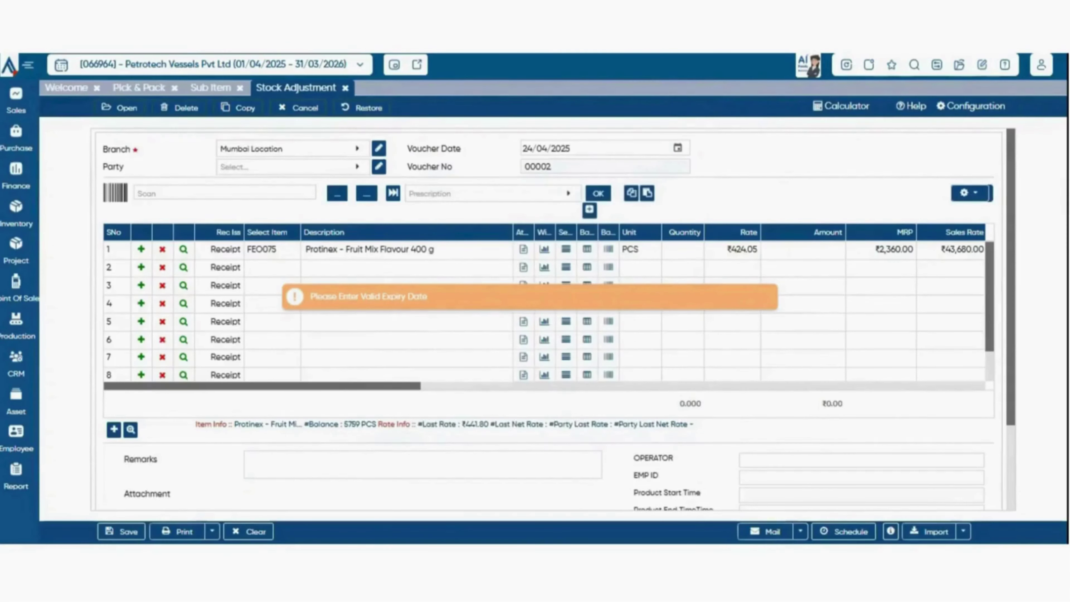
Replace the first stock adjustment line's item with 0976543 (0.8MM THK. GI SHEET) as an Issue
{"action": "left_click", "coordinate": [273, 250]}
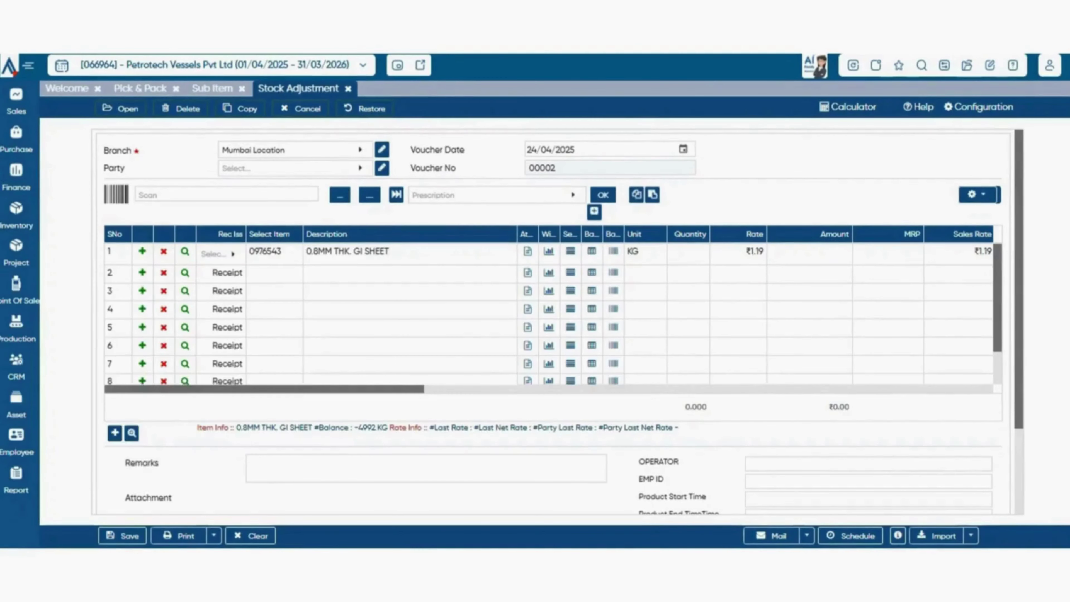
View the blank Material Issue and Material Receipt vouchers and the Physical Stock Taking list from the inventory functions
{"action": "left_click", "coordinate": [16, 213]}
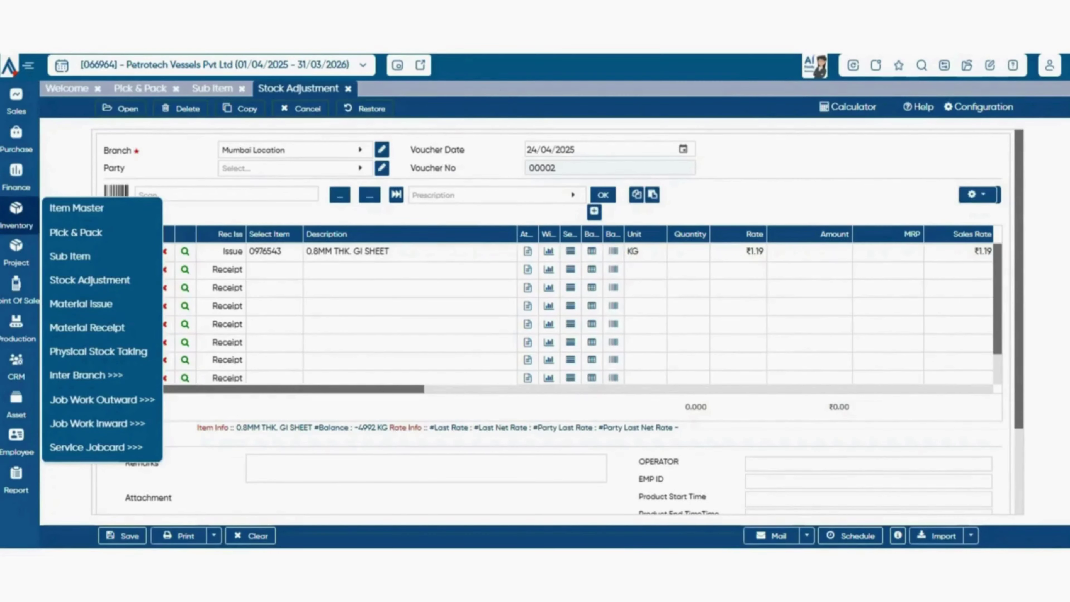
{"action": "left_click", "coordinate": [81, 305]}
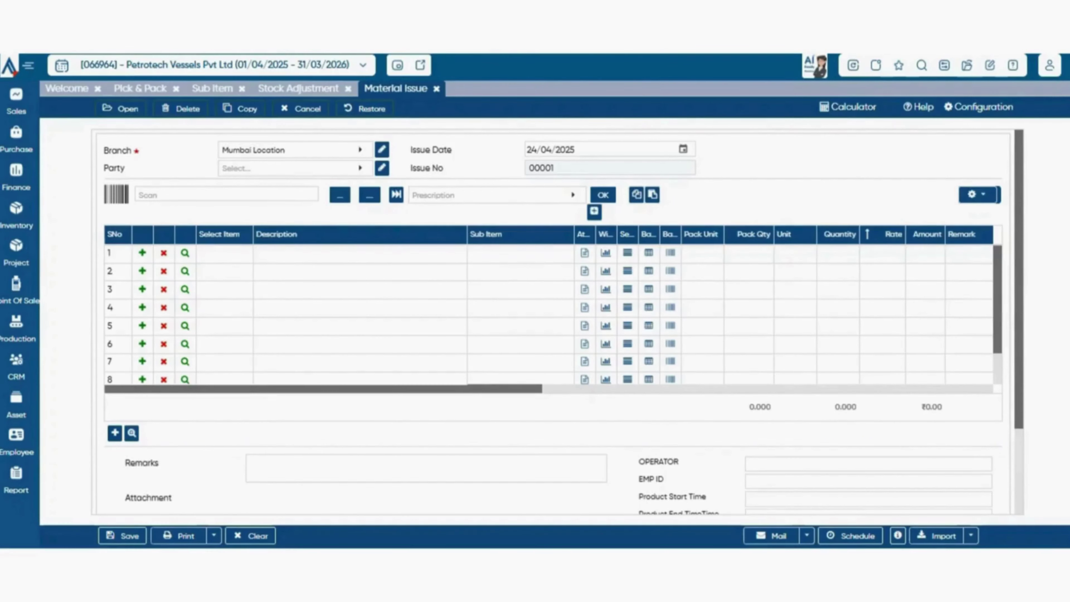
{"action": "left_click", "coordinate": [16, 215]}
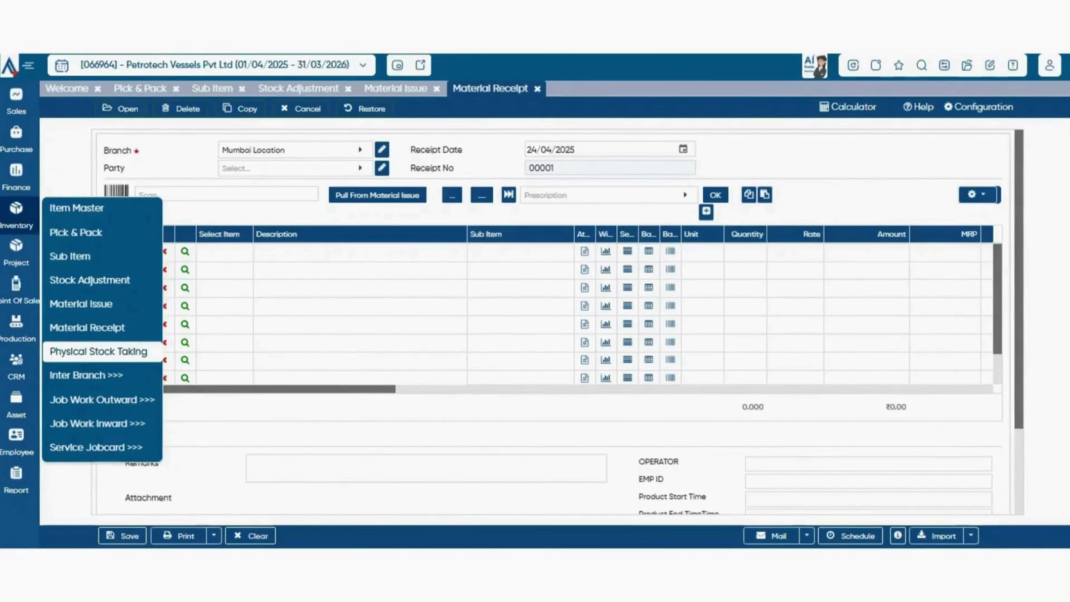
{"action": "left_click", "coordinate": [98, 351]}
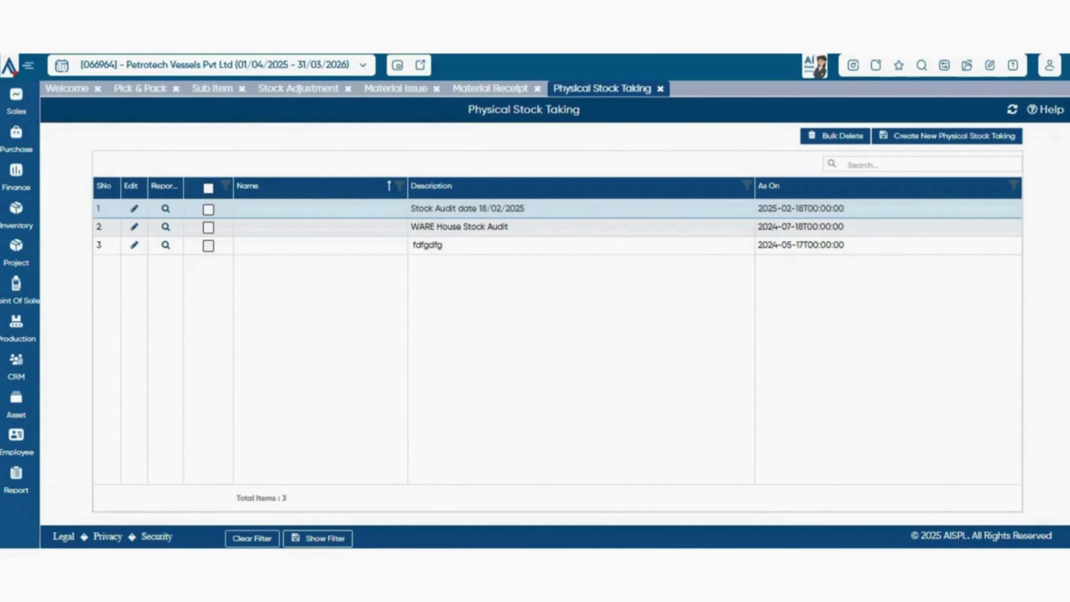
Open the Inter Branch Issue Request voucher and choose CHENNAI lOCAION as the Request to Branch
{"action": "left_click", "coordinate": [16, 215]}
{"action": "mouse_move", "coordinate": [86, 374]}
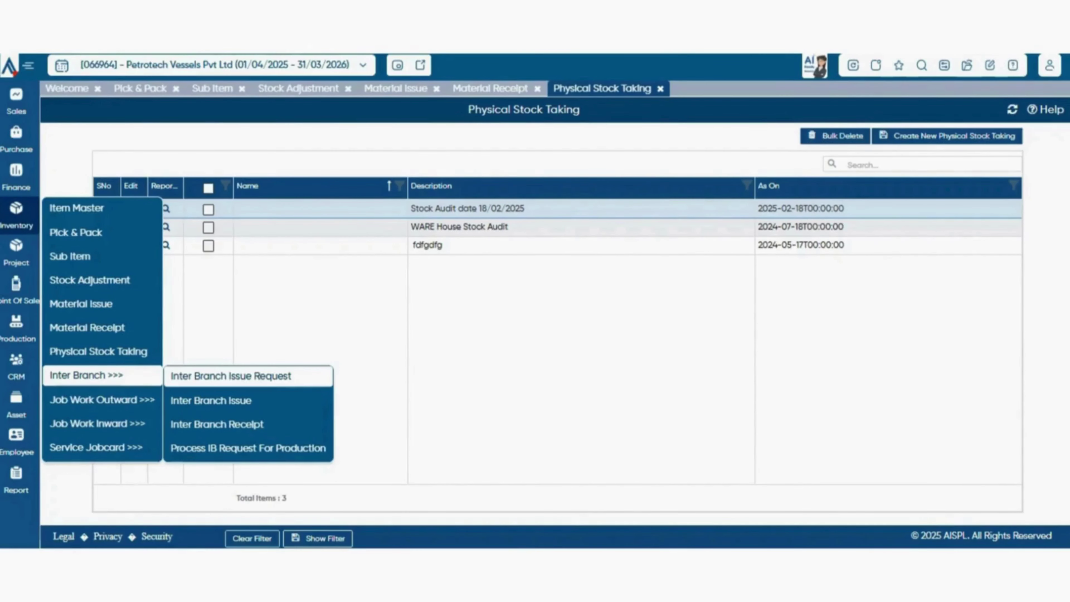
{"action": "left_click", "coordinate": [231, 376]}
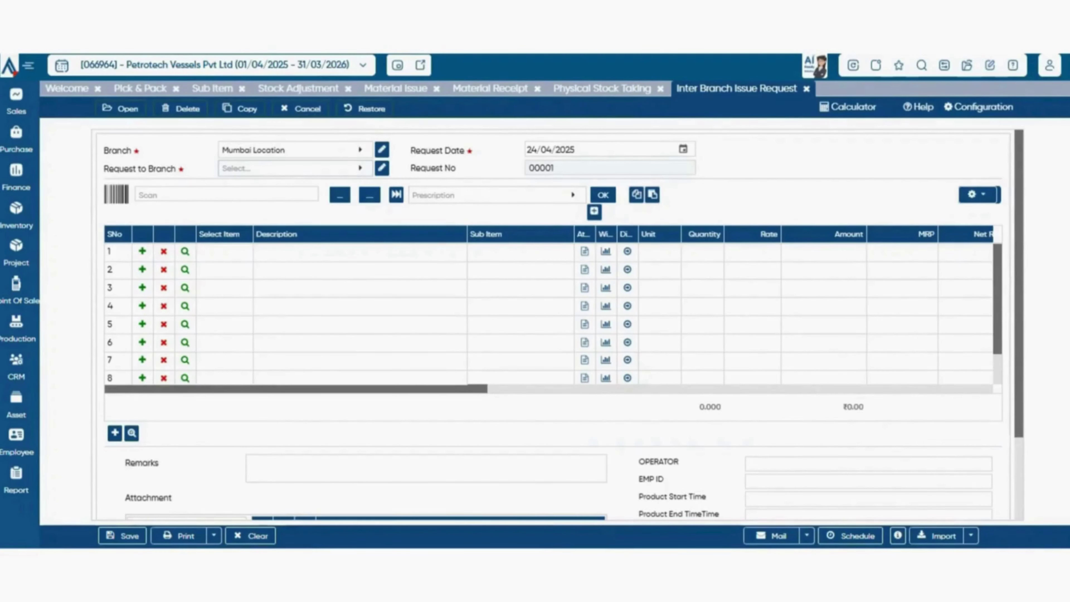
{"action": "left_click", "coordinate": [291, 169]}
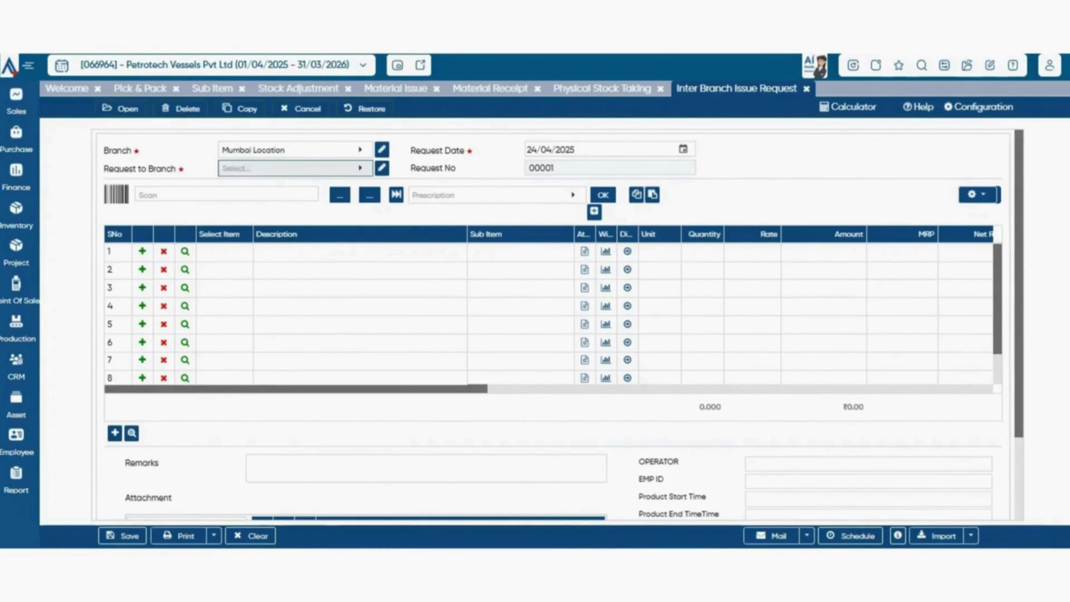
{"action": "left_click", "coordinate": [261, 250]}
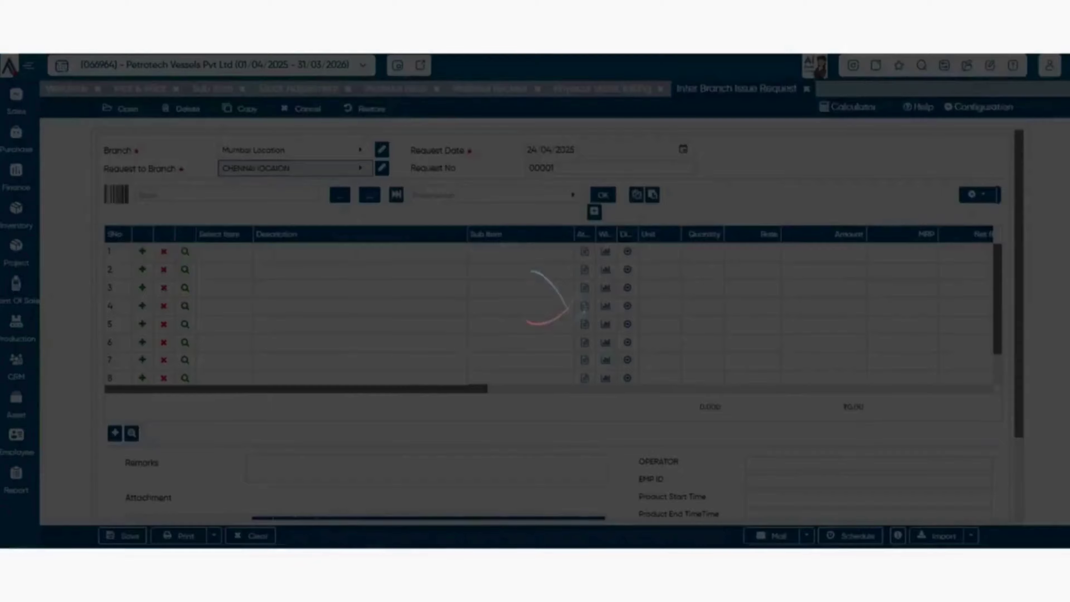
Open the Inter Branch Issue voucher and pick a destination for To Branch from the branch list
{"action": "left_click", "coordinate": [16, 211]}
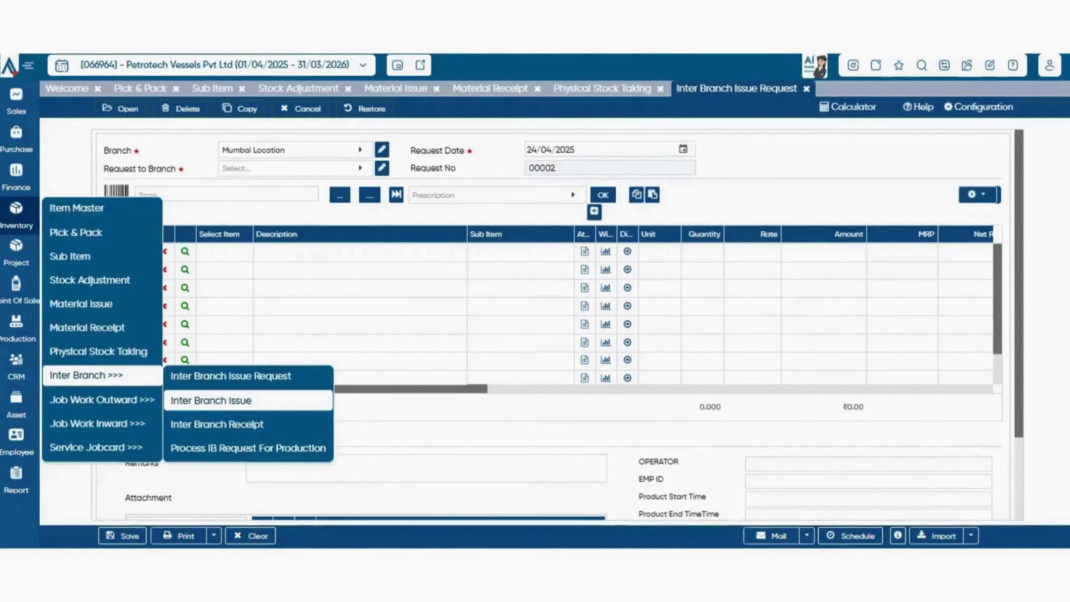
{"action": "left_click", "coordinate": [211, 400]}
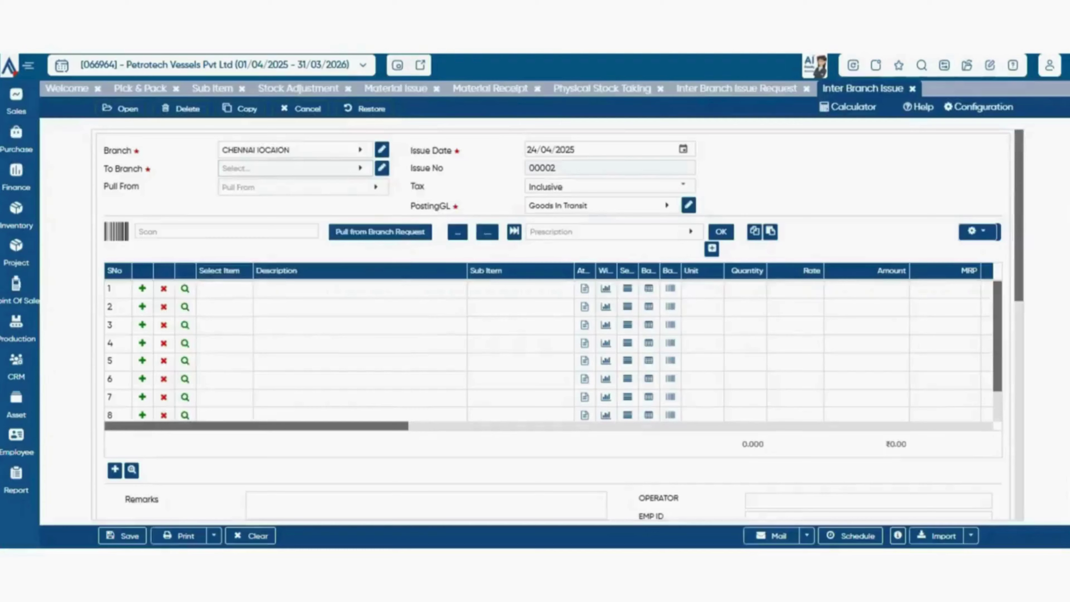
{"action": "left_click", "coordinate": [295, 168]}
{"action": "key", "text": "Down"}
{"action": "key", "text": "Down"}
{"action": "key", "text": "Down"}
{"action": "key", "text": "Down"}
{"action": "key", "text": "Down"}
{"action": "key", "text": "Down"}
{"action": "key", "text": "Down"}
{"action": "key", "text": "Down"}
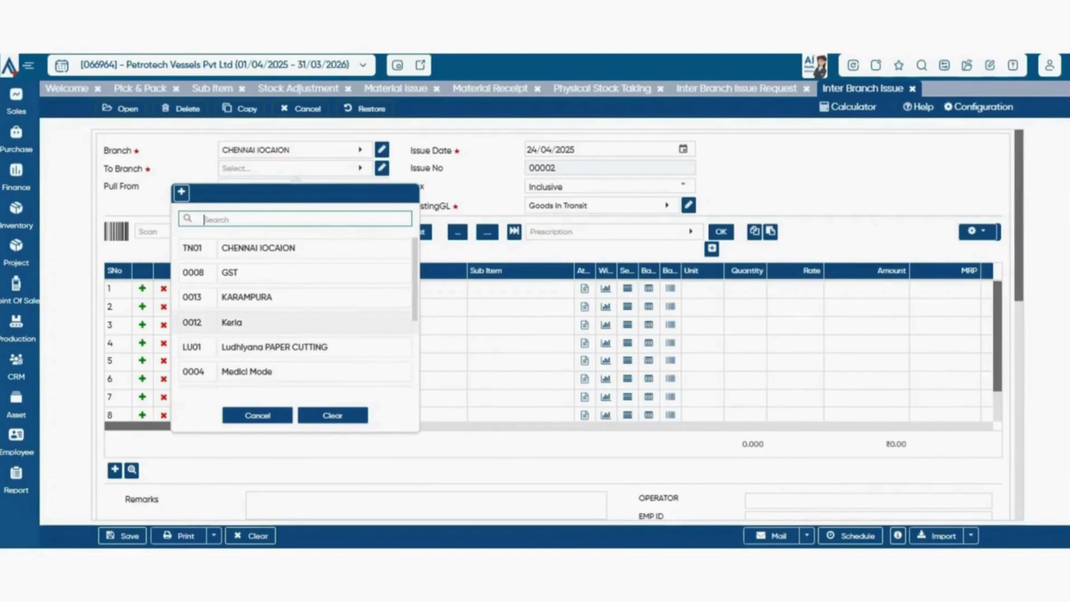
{"action": "key", "text": "Up"}
{"action": "key", "text": "Return"}
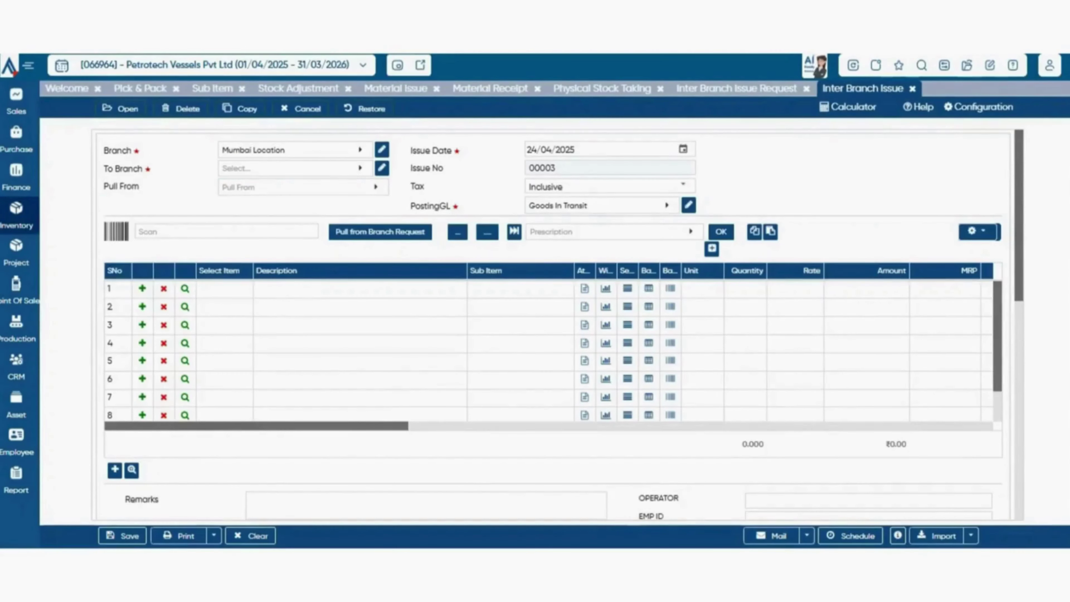
Open the Inter Branch Receipt voucher's general configuration and check the available Parent Document choices
{"action": "mouse_move", "coordinate": [15, 213]}
{"action": "mouse_move", "coordinate": [86, 375]}
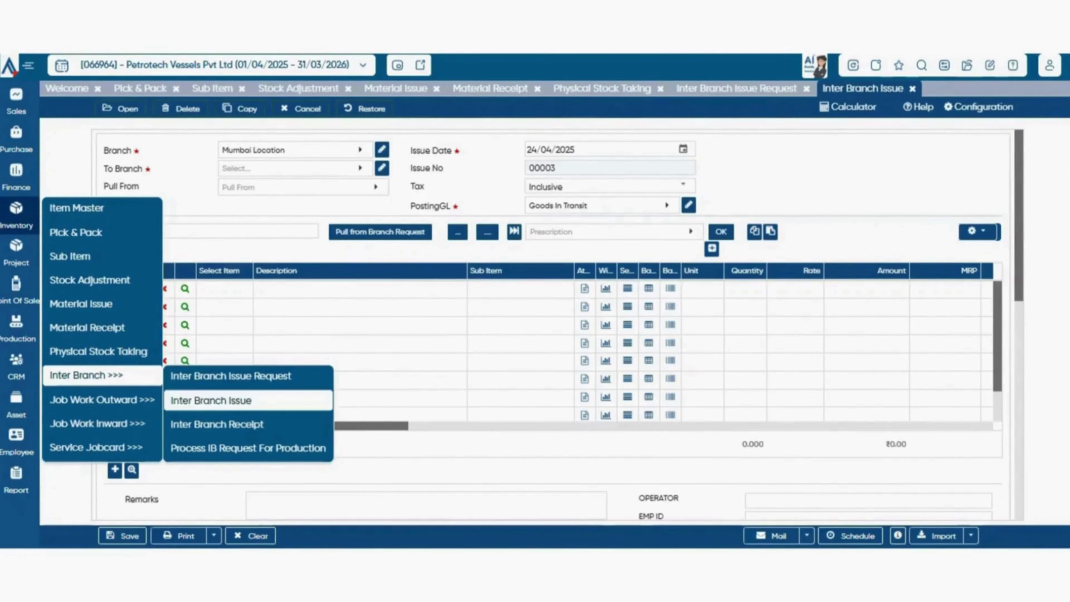
{"action": "left_click", "coordinate": [217, 424]}
{"action": "left_click", "coordinate": [979, 107]}
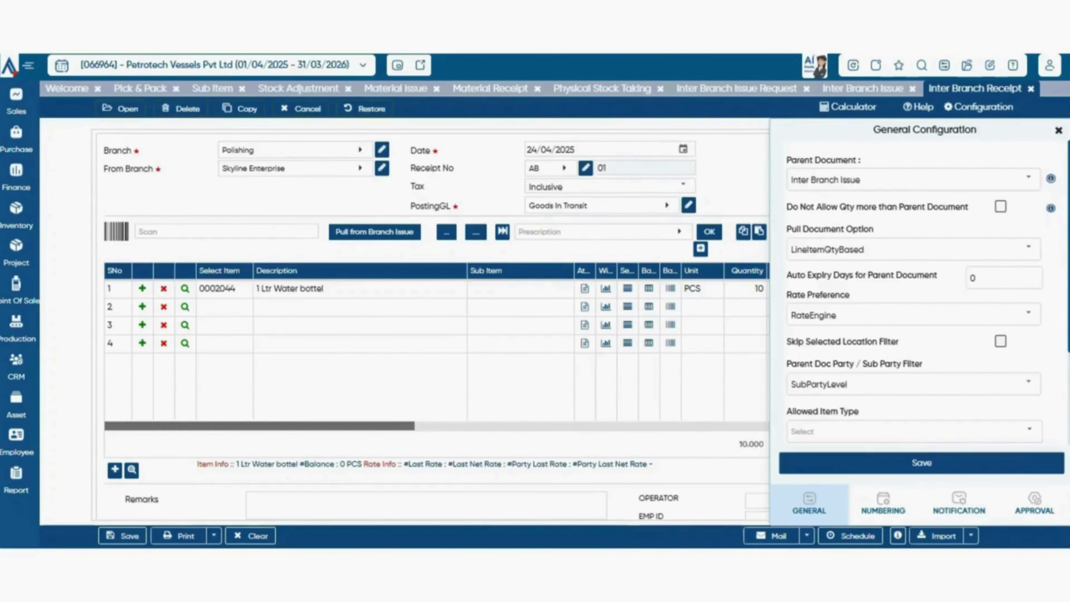
{"action": "left_click", "coordinate": [1029, 178]}
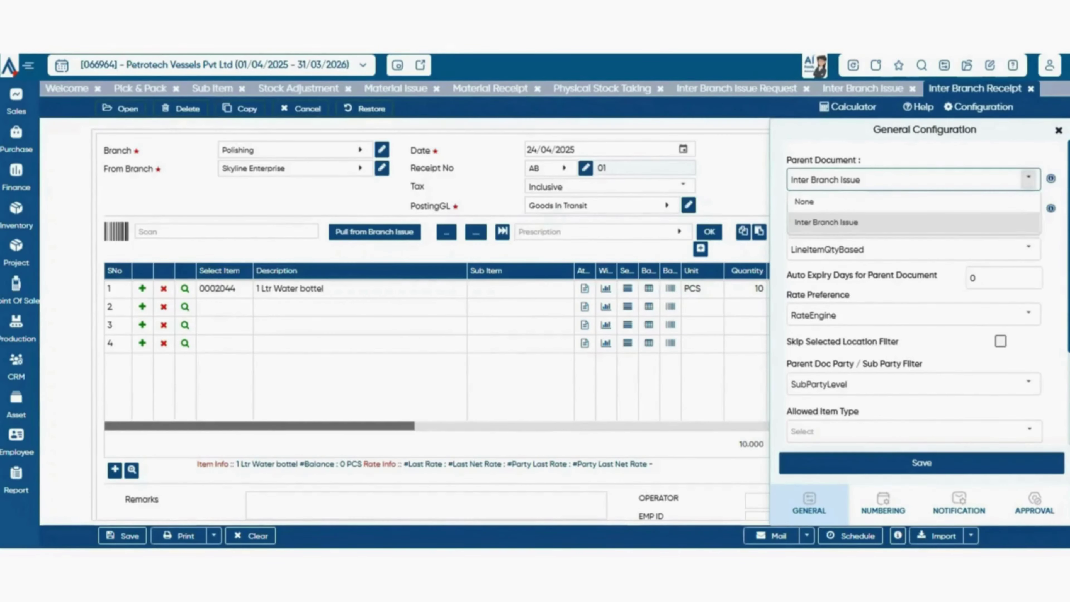
{"action": "left_click", "coordinate": [1029, 179]}
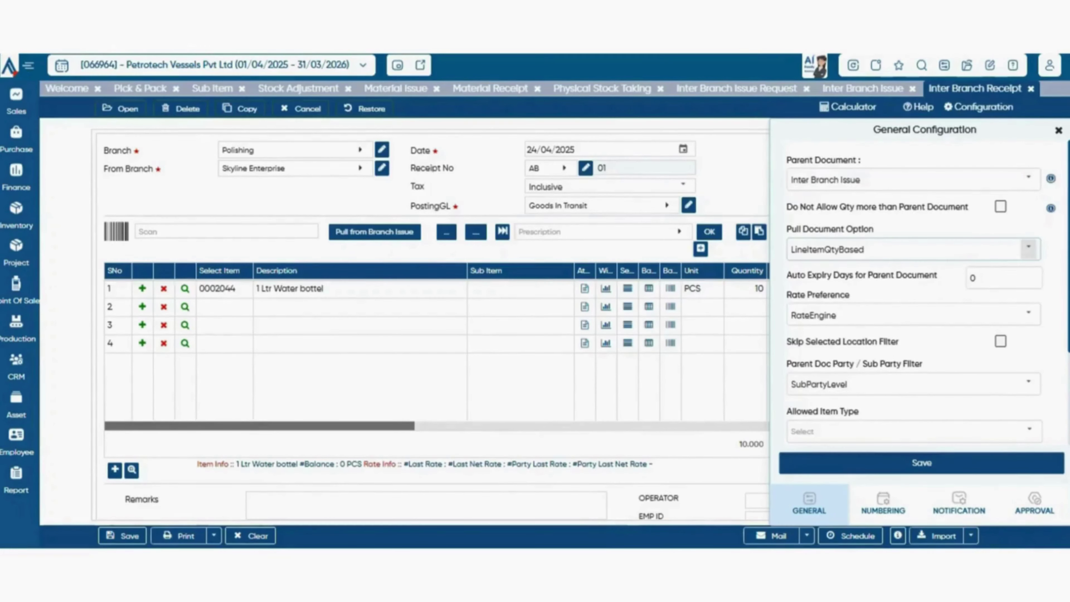
Review the choices for Pull Document Option, Rate Preference, Parent Doc Party / Sub Party Filter and Allowed Item Type
{"action": "left_click", "coordinate": [1029, 247]}
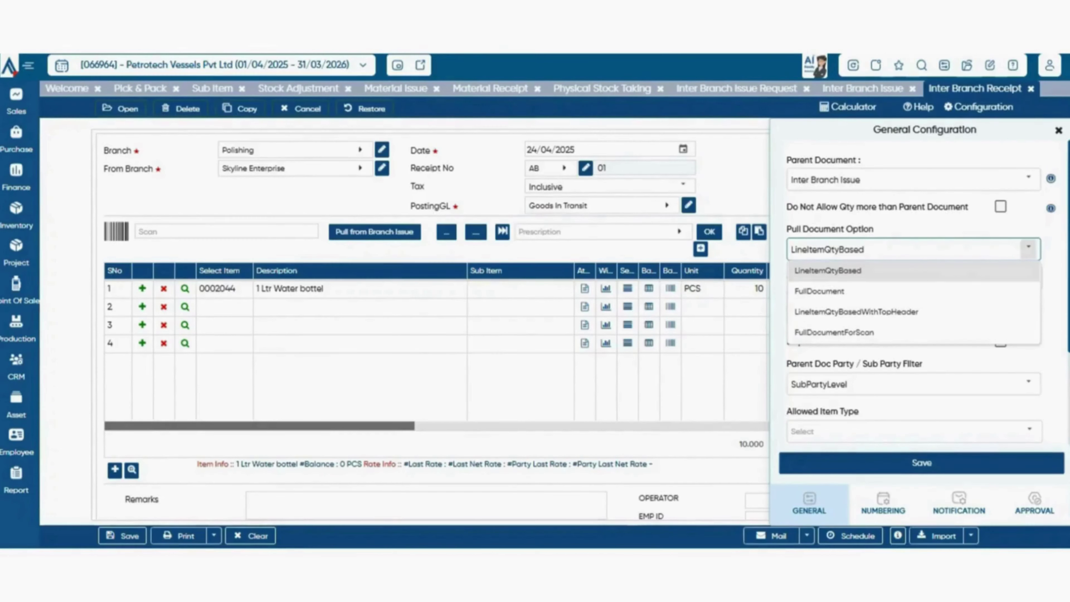
{"action": "left_click", "coordinate": [1029, 249]}
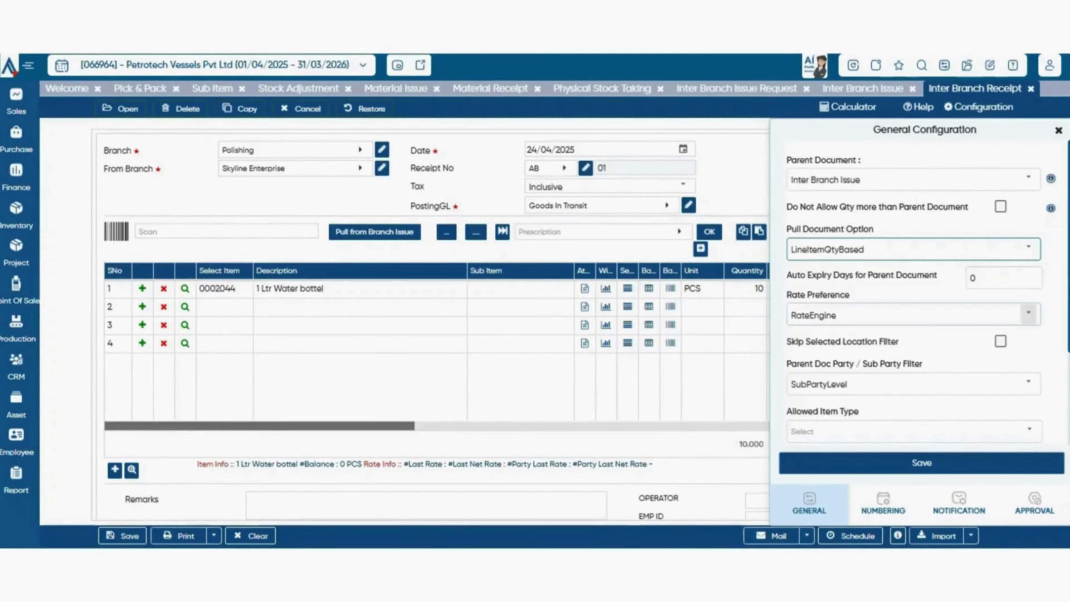
{"action": "left_click", "coordinate": [1029, 314]}
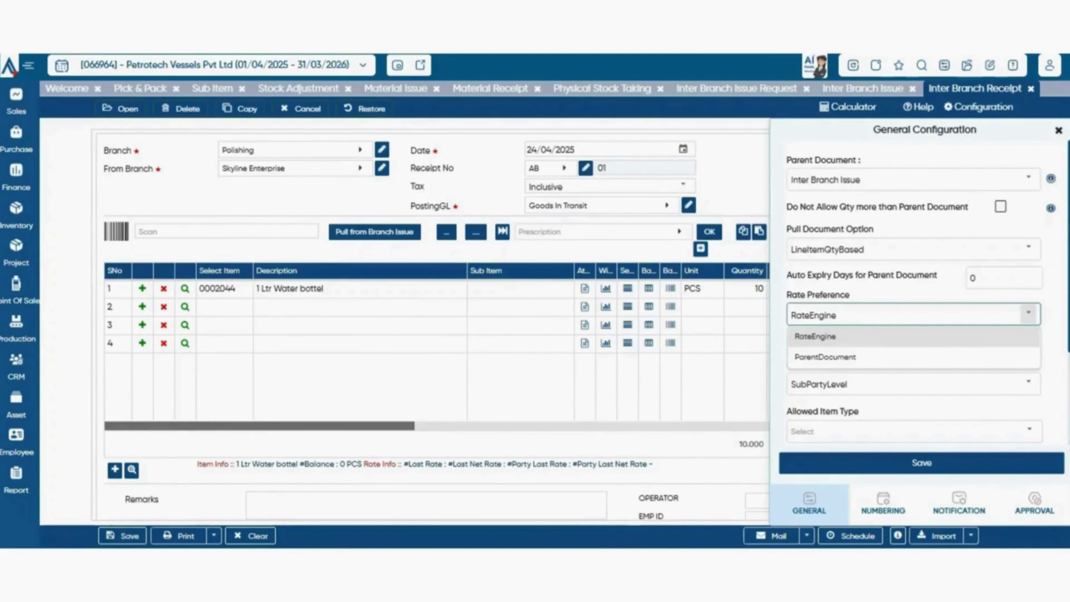
{"action": "left_click", "coordinate": [1029, 314]}
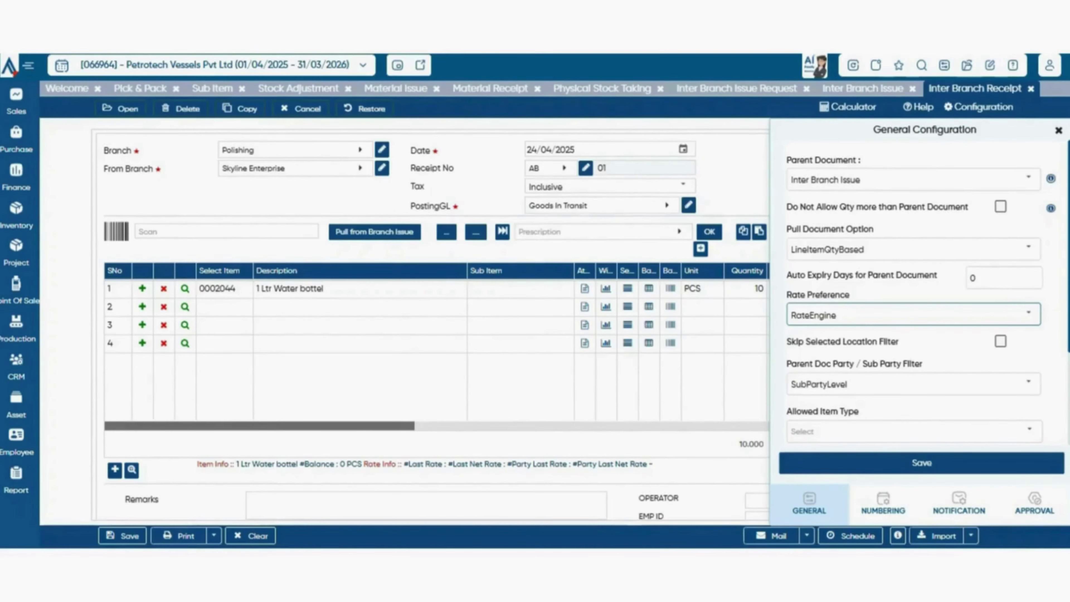
{"action": "left_click", "coordinate": [1029, 383]}
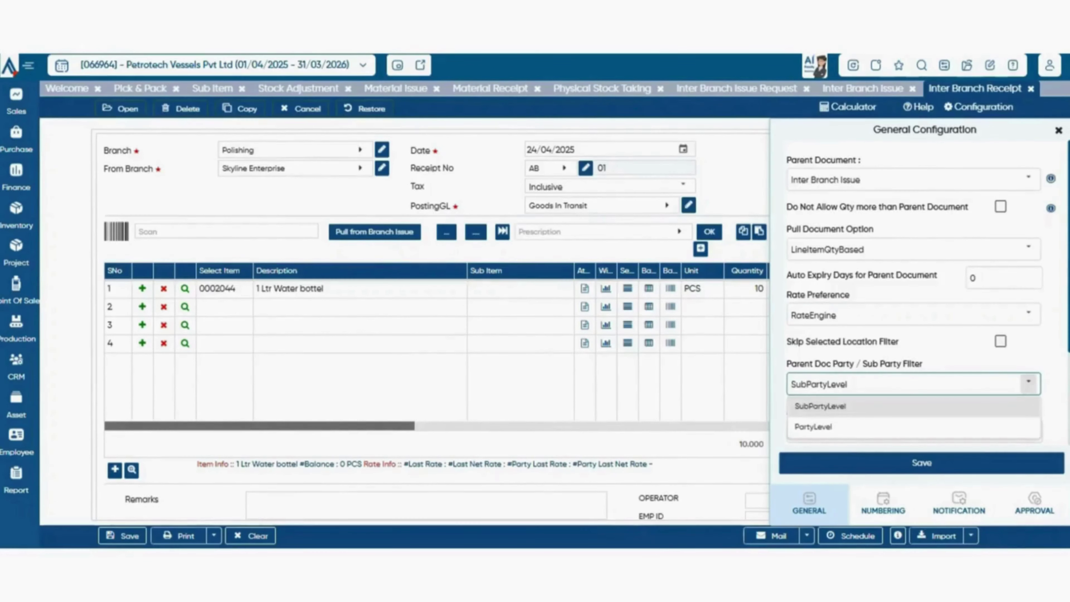
{"action": "left_click", "coordinate": [1029, 383]}
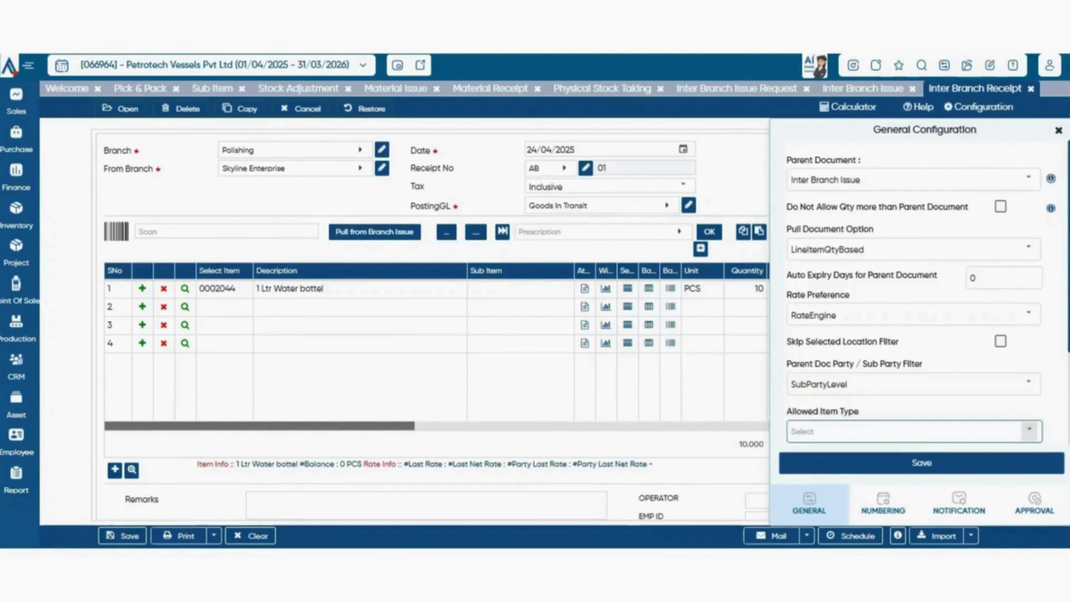
{"action": "left_click", "coordinate": [1029, 430]}
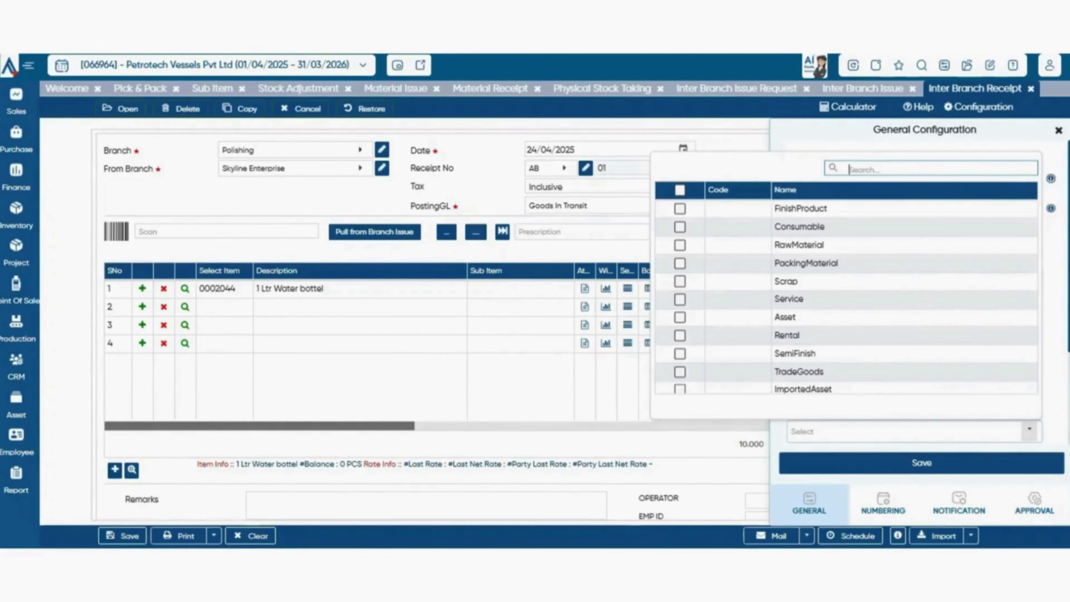
{"action": "key", "text": "Escape"}
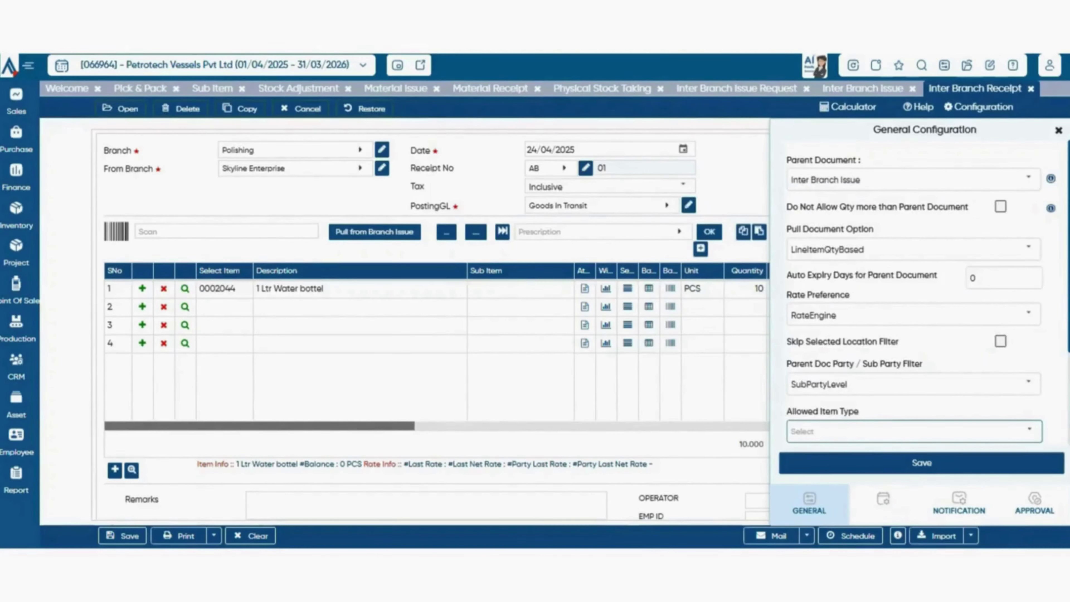
Set the Numeric Series to Manual in the Inter Branch Receipt's numbering configuration
{"action": "left_click", "coordinate": [884, 504]}
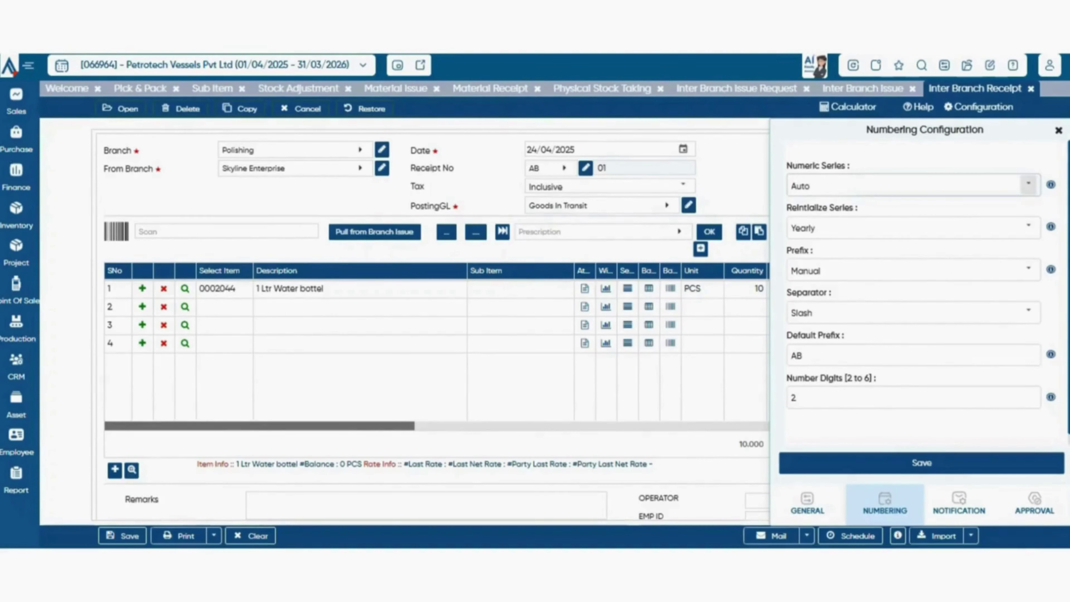
{"action": "left_click", "coordinate": [910, 186]}
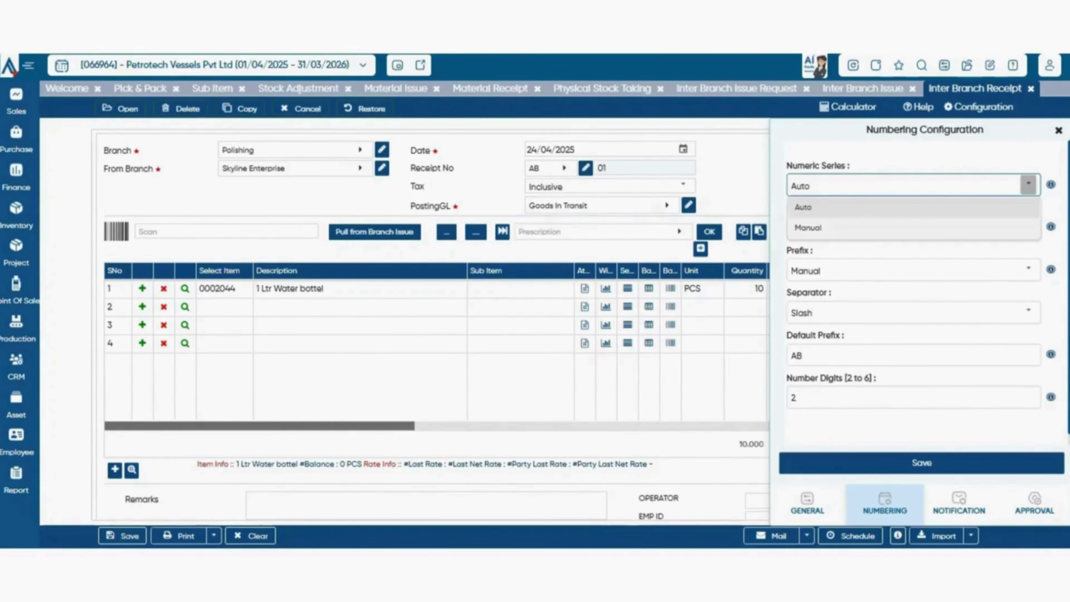
{"action": "left_click", "coordinate": [910, 228]}
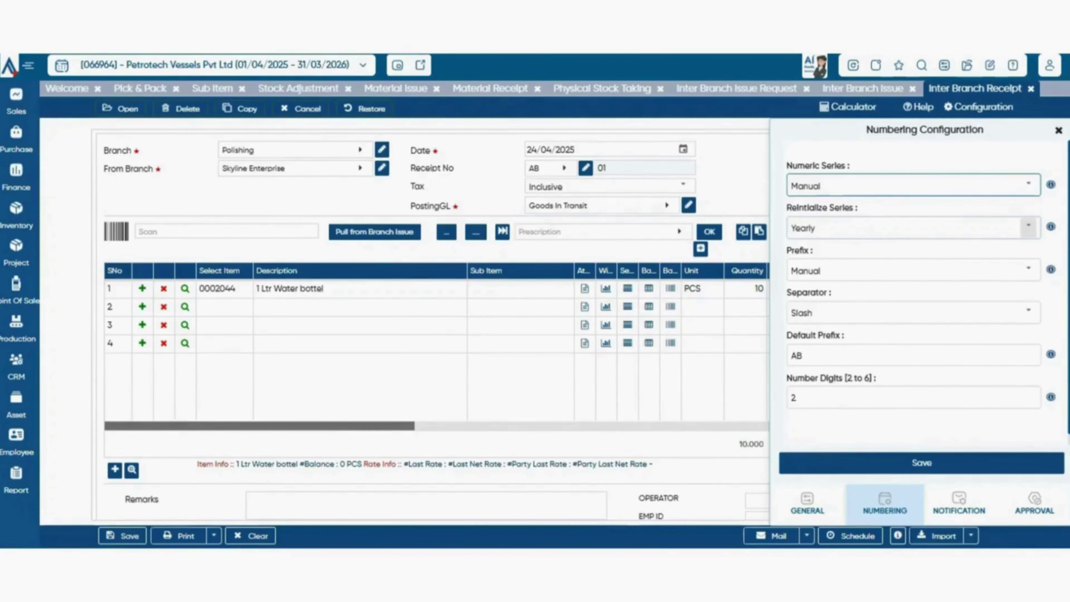
Keep Reintialize Series at Yearly, Prefix at Manual and Separator at Slash in the Inter Branch Receipt's numbering configuration
{"action": "left_click", "coordinate": [911, 228]}
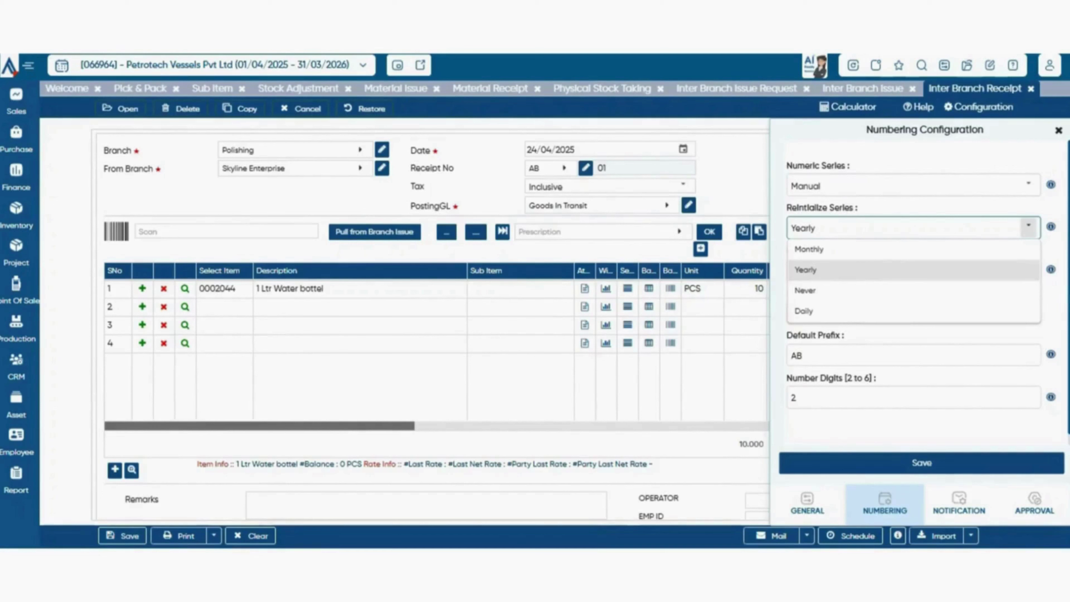
{"action": "left_click", "coordinate": [806, 270]}
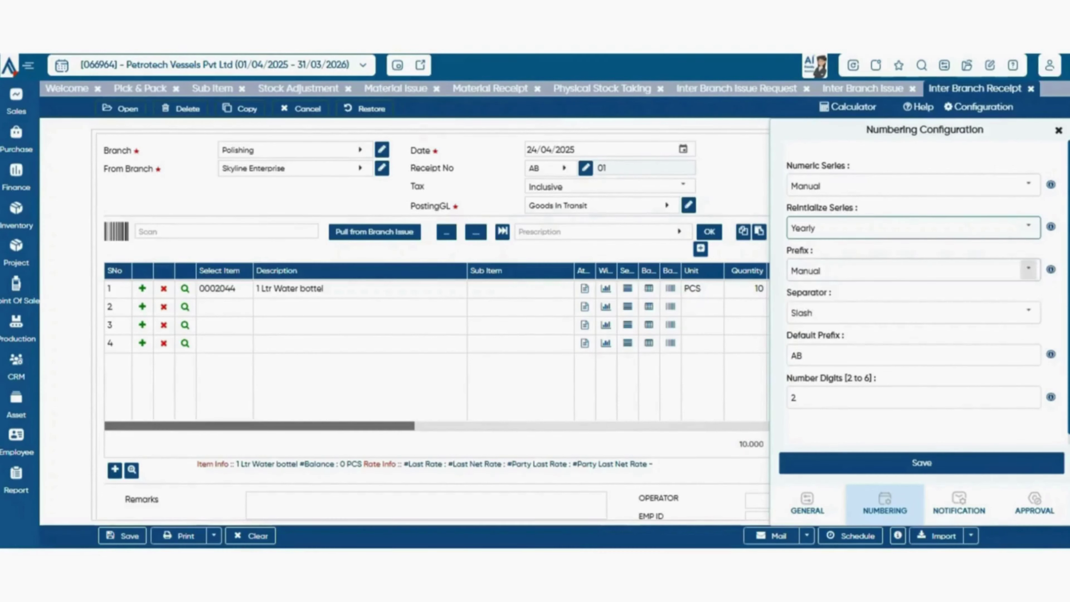
{"action": "left_click", "coordinate": [911, 270]}
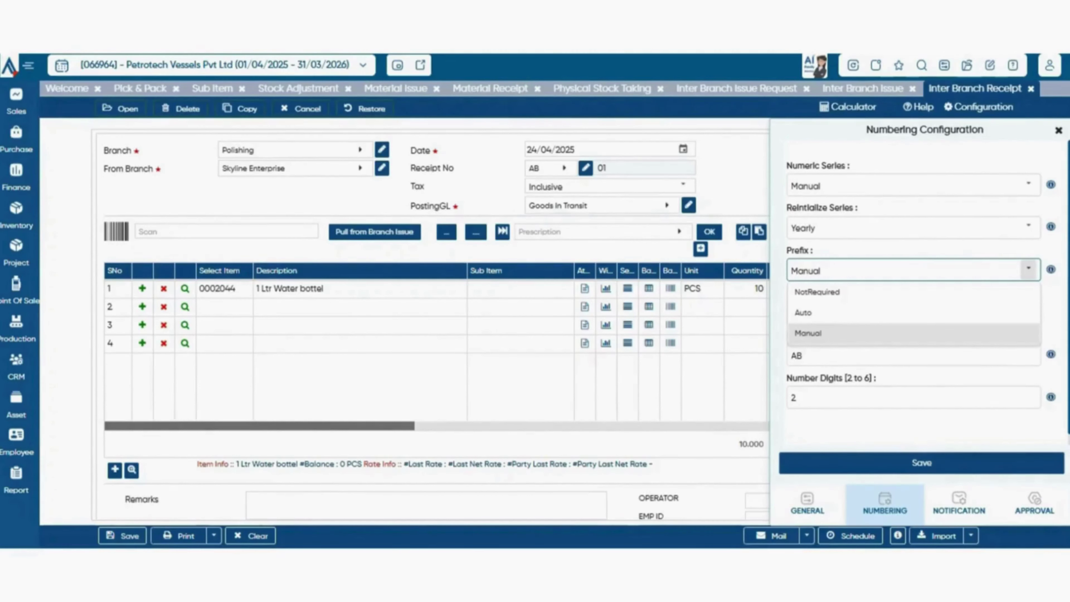
{"action": "key", "text": "Return"}
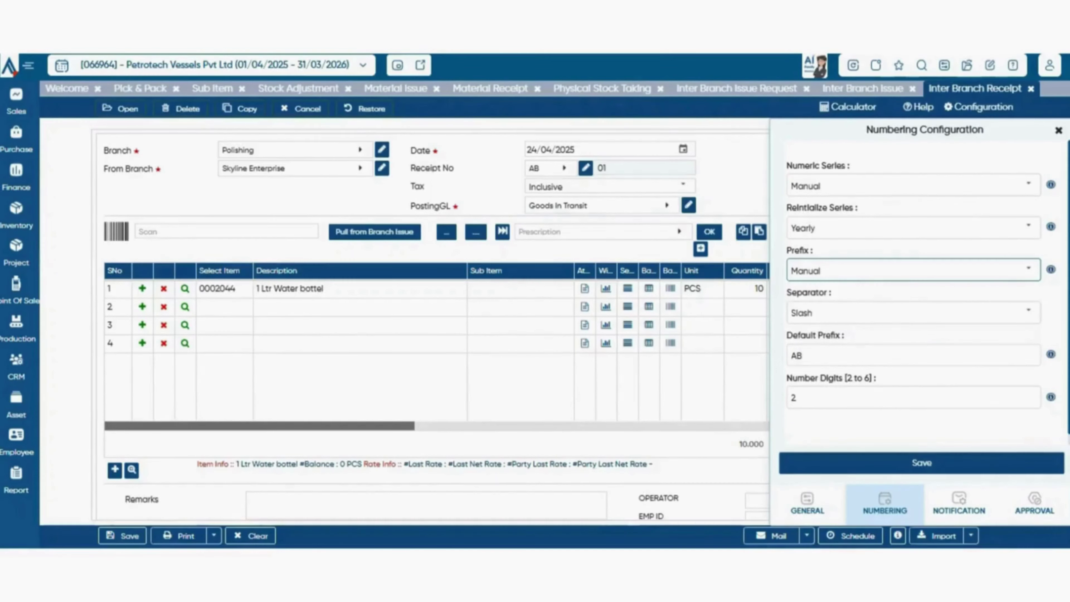
{"action": "left_click", "coordinate": [803, 356]}
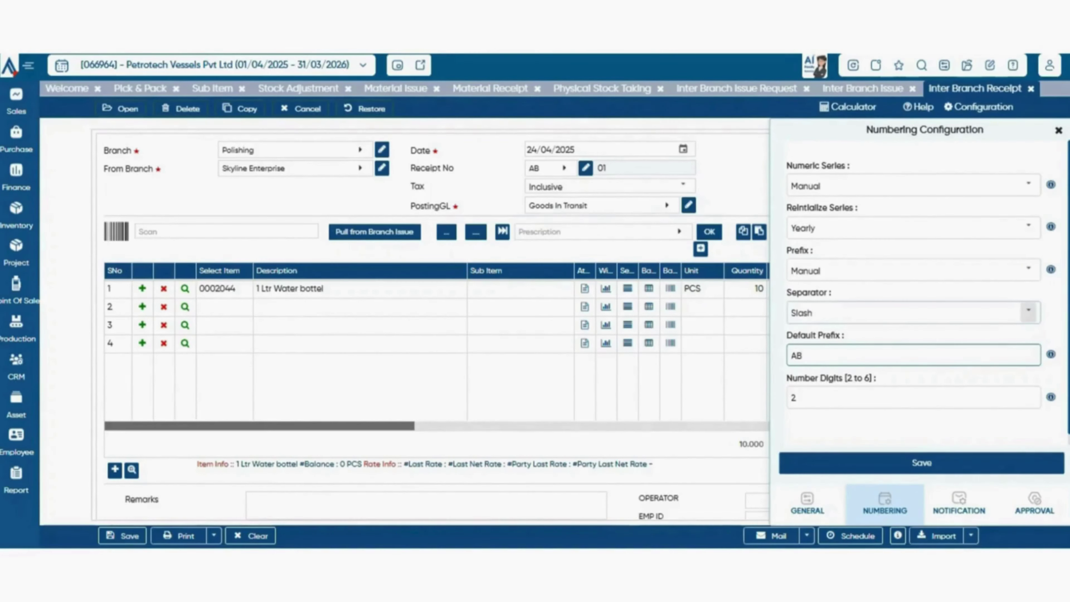
{"action": "left_click", "coordinate": [1029, 311]}
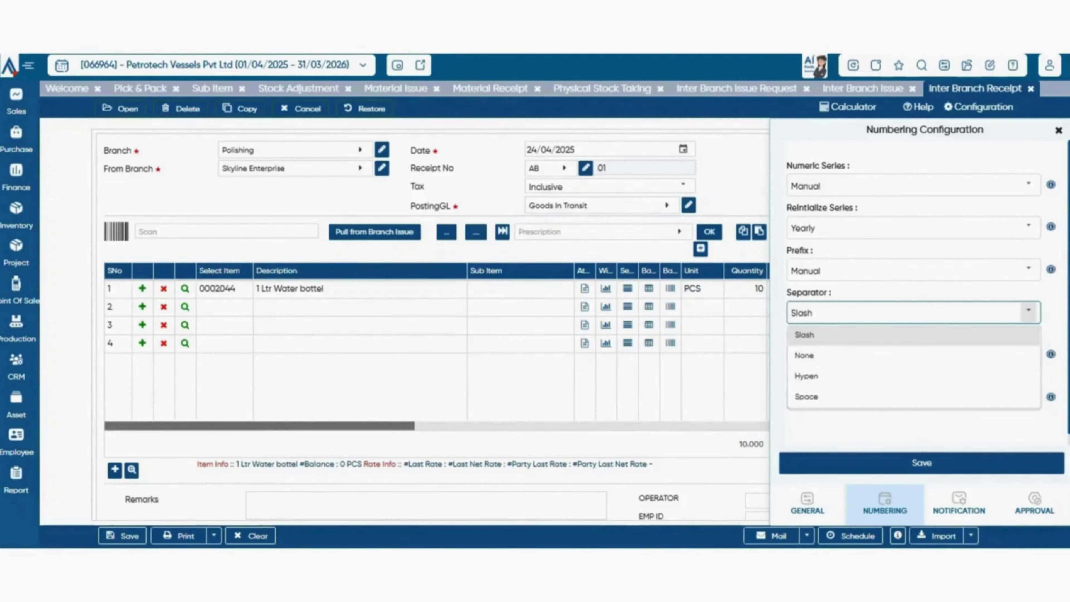
{"action": "left_click", "coordinate": [1028, 312]}
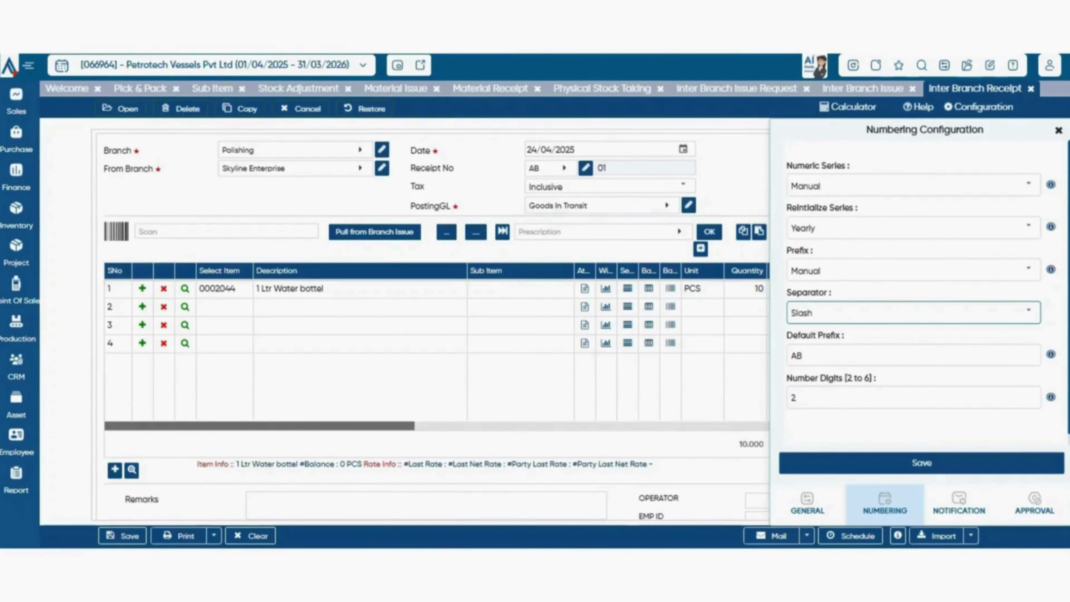
Review the Inter Branch Receipt's notification configuration and the choices for Approval Required, including OneLevel
{"action": "left_click", "coordinate": [959, 504]}
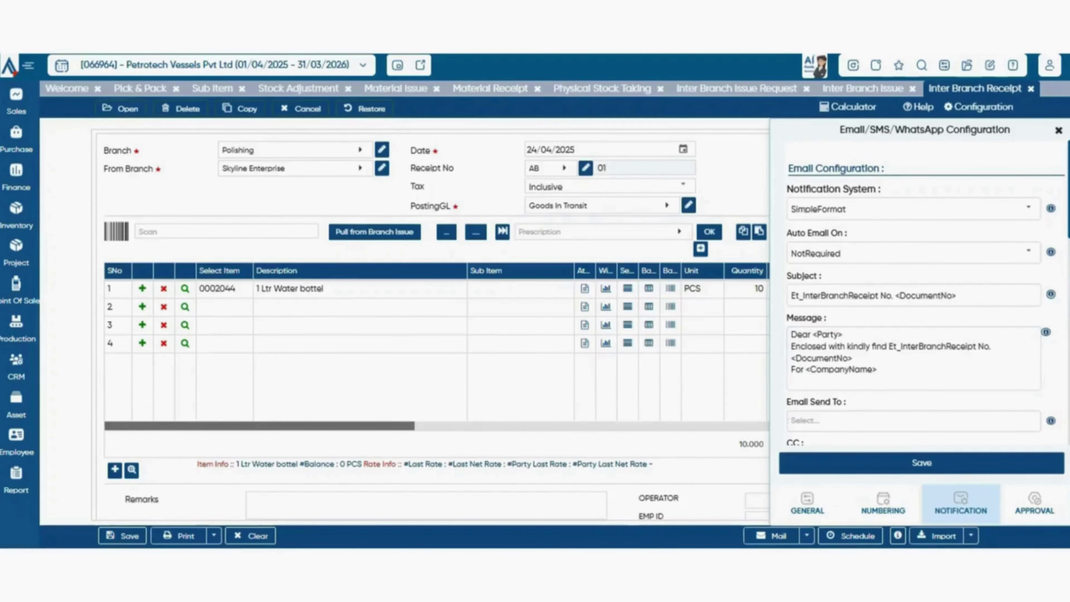
{"action": "left_click", "coordinate": [1035, 505]}
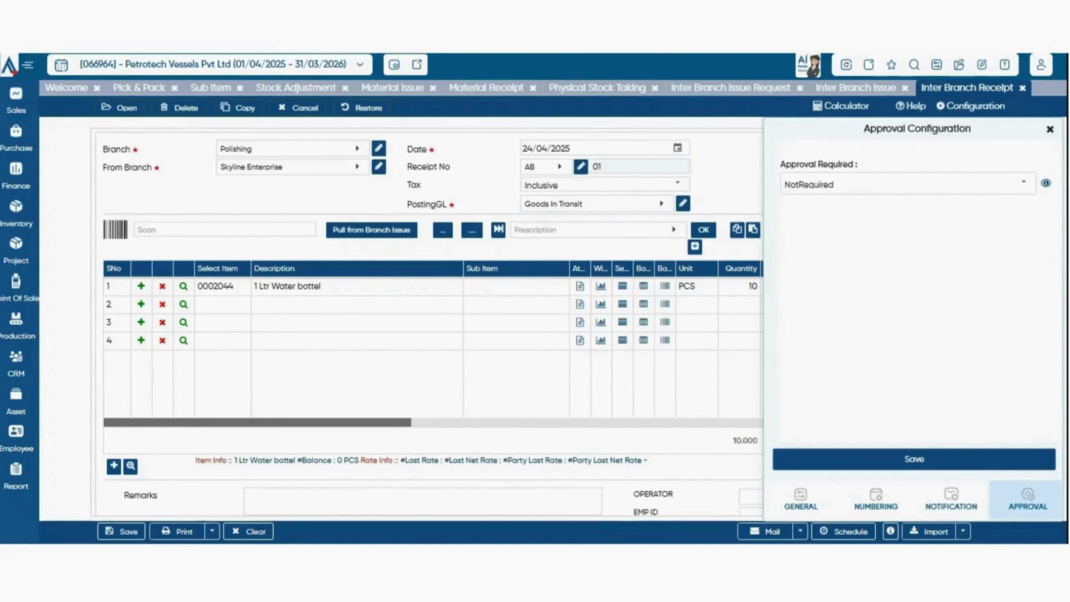
{"action": "left_click", "coordinate": [1024, 183]}
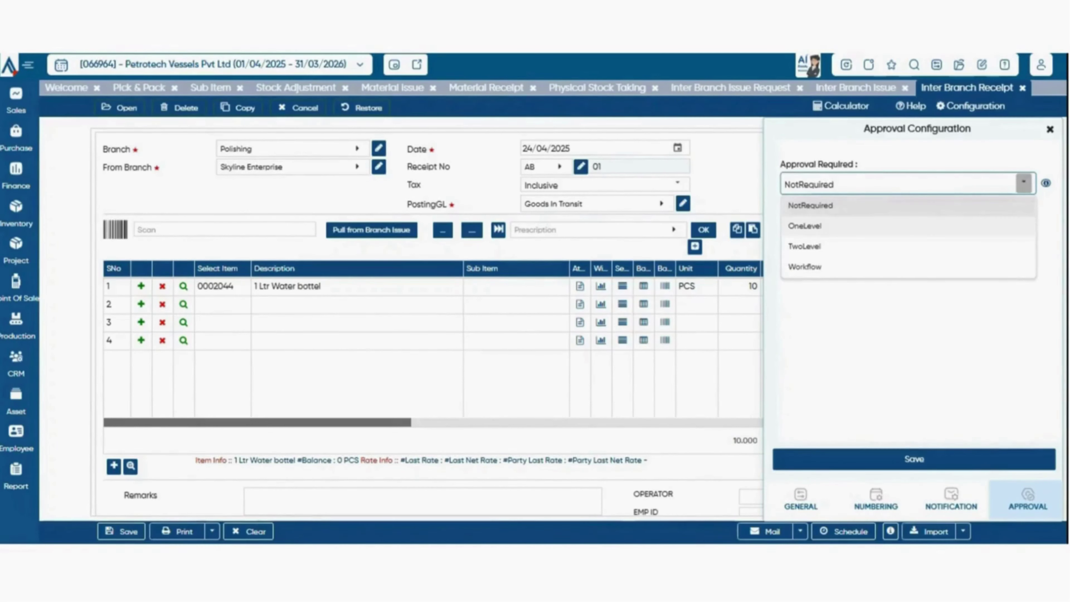
{"action": "left_click", "coordinate": [805, 226]}
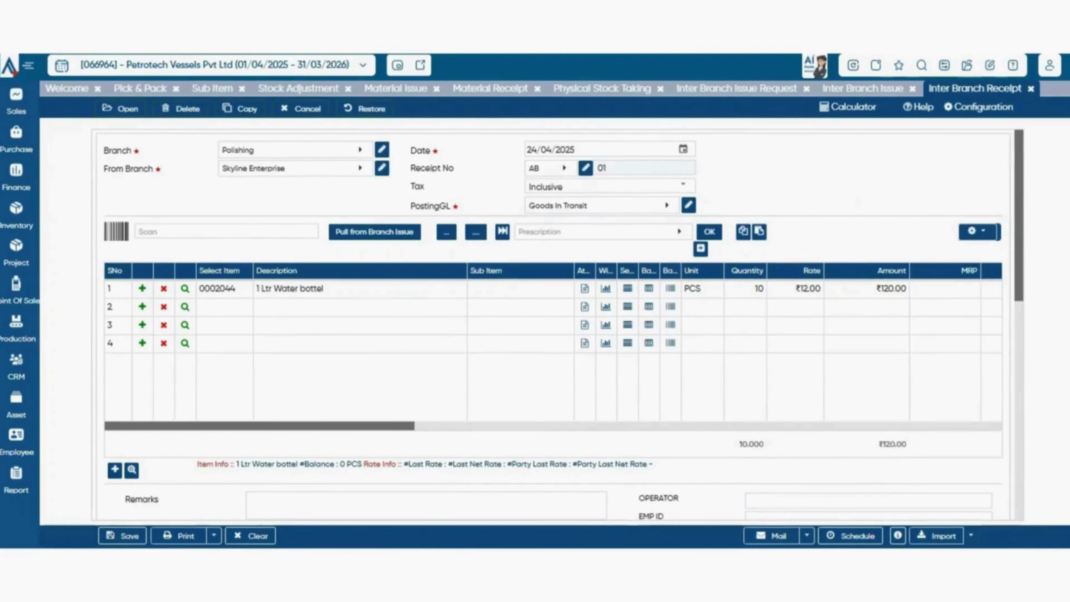
{"action": "left_click", "coordinate": [964, 532]}
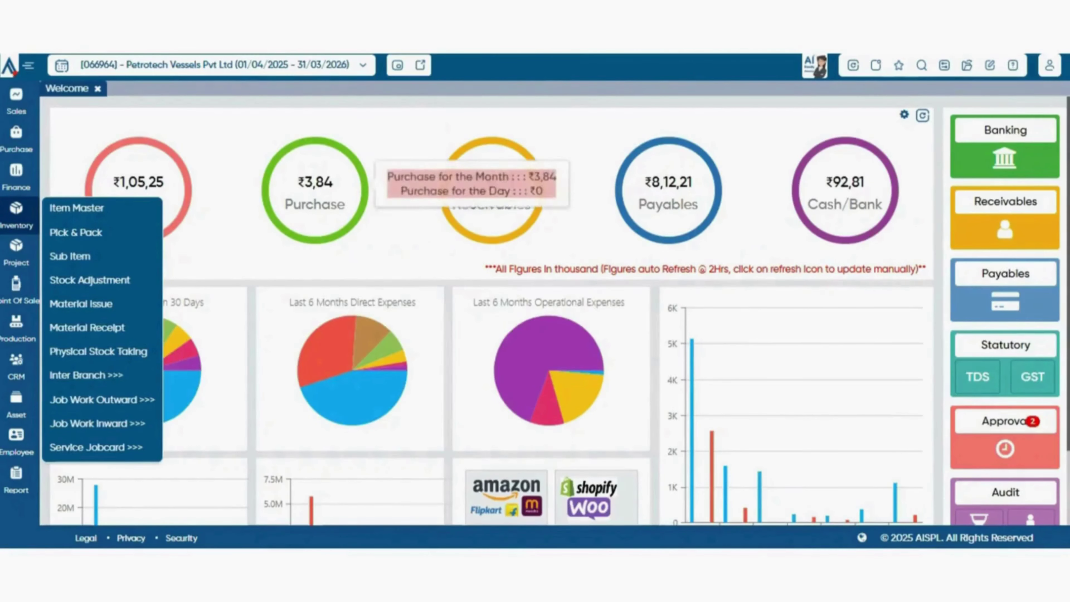
Open the Job Work Outward Rate list to examine the rates by process and finish item
{"action": "mouse_move", "coordinate": [86, 375]}
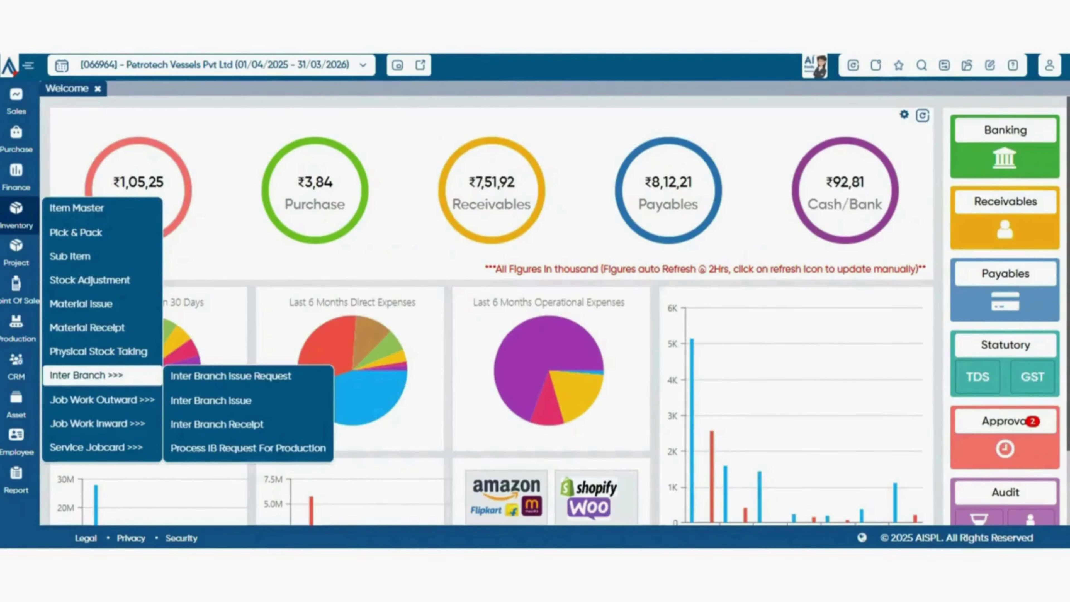
{"action": "mouse_move", "coordinate": [102, 399]}
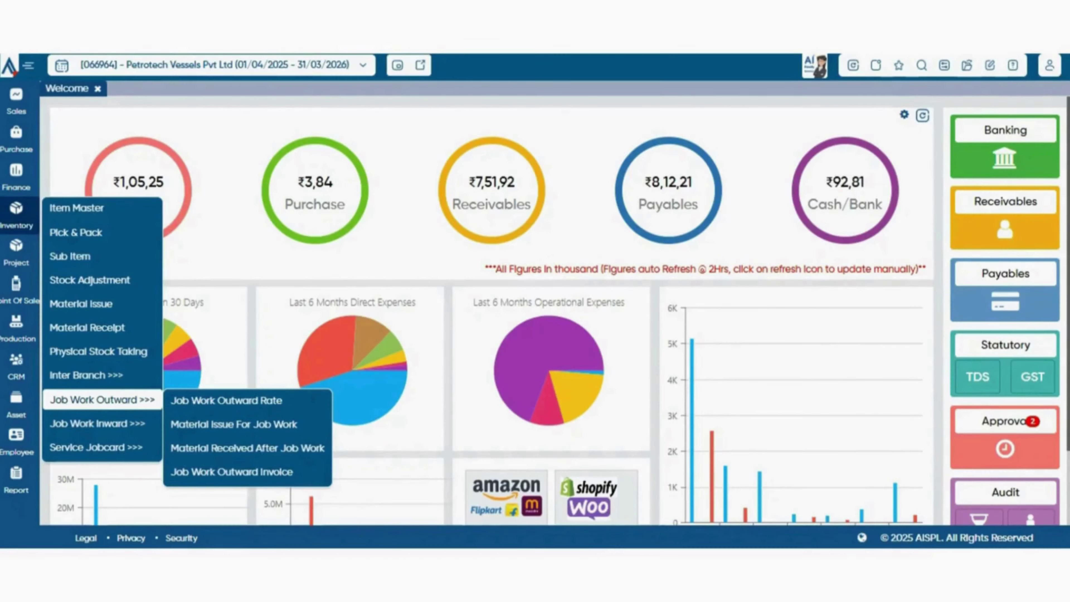
{"action": "left_click", "coordinate": [227, 400]}
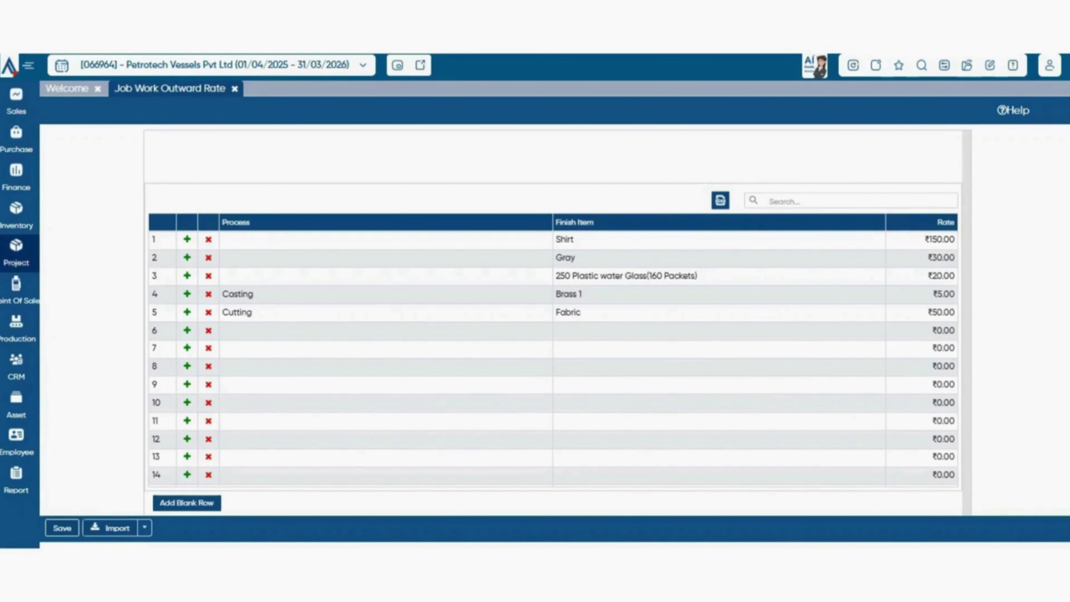
Open the Material Issue For Job Work voucher from the Job Work Outward group in Inventory
{"action": "left_click", "coordinate": [16, 213]}
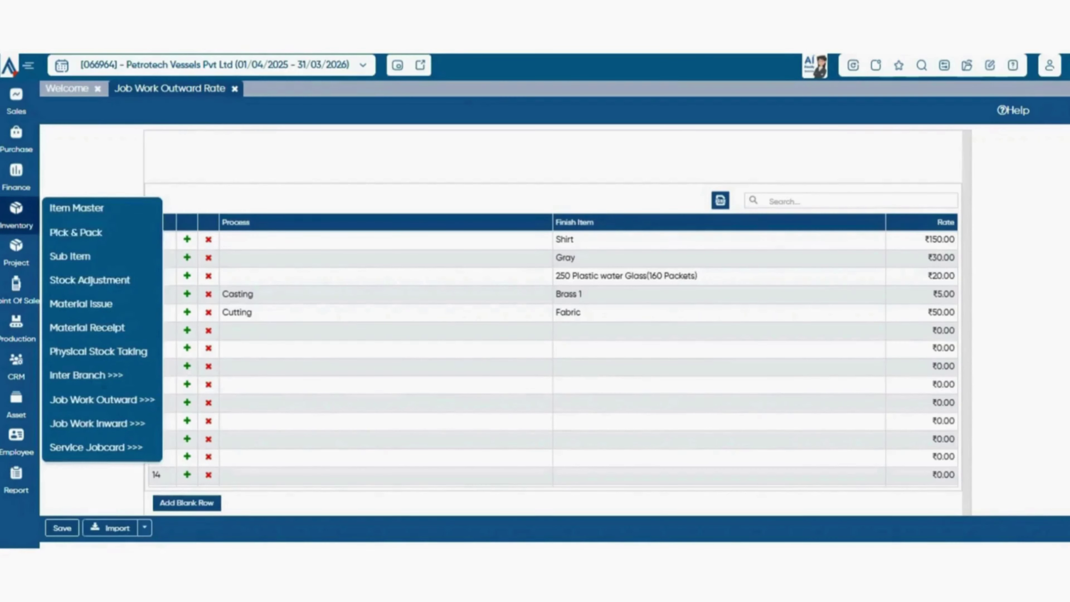
{"action": "mouse_move", "coordinate": [102, 399]}
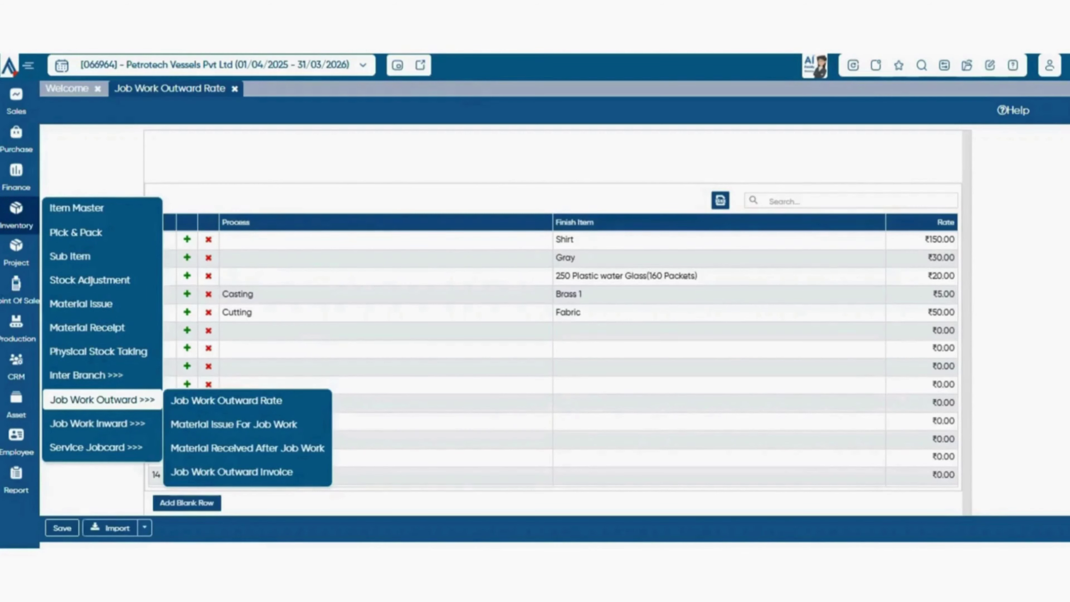
{"action": "left_click", "coordinate": [234, 424]}
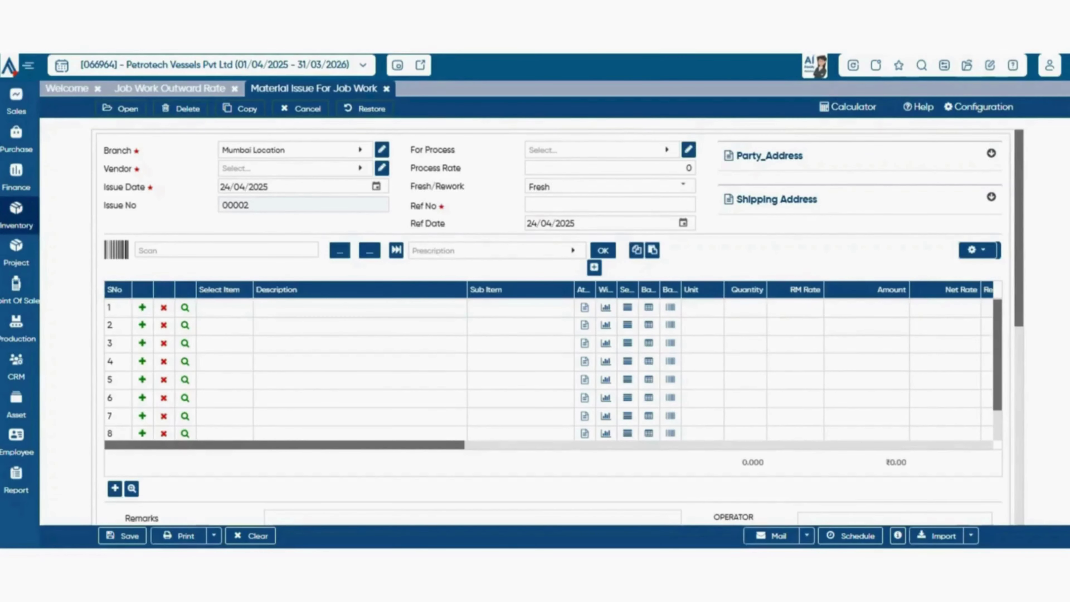
Open the Material Received After Job Work voucher from the Job Work Outward group
{"action": "left_click", "coordinate": [16, 215]}
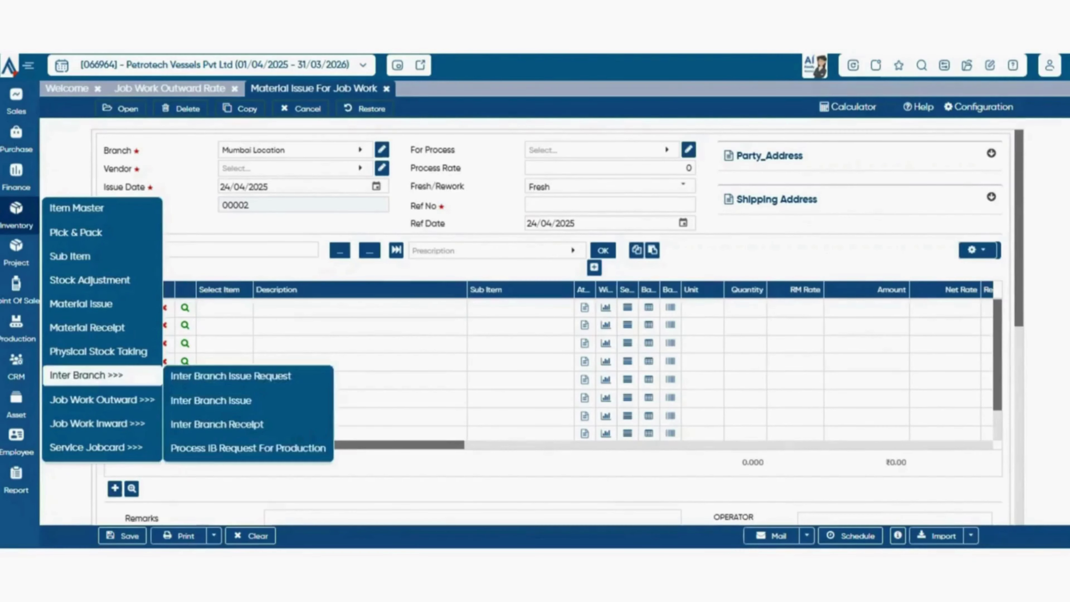
{"action": "mouse_move", "coordinate": [102, 400]}
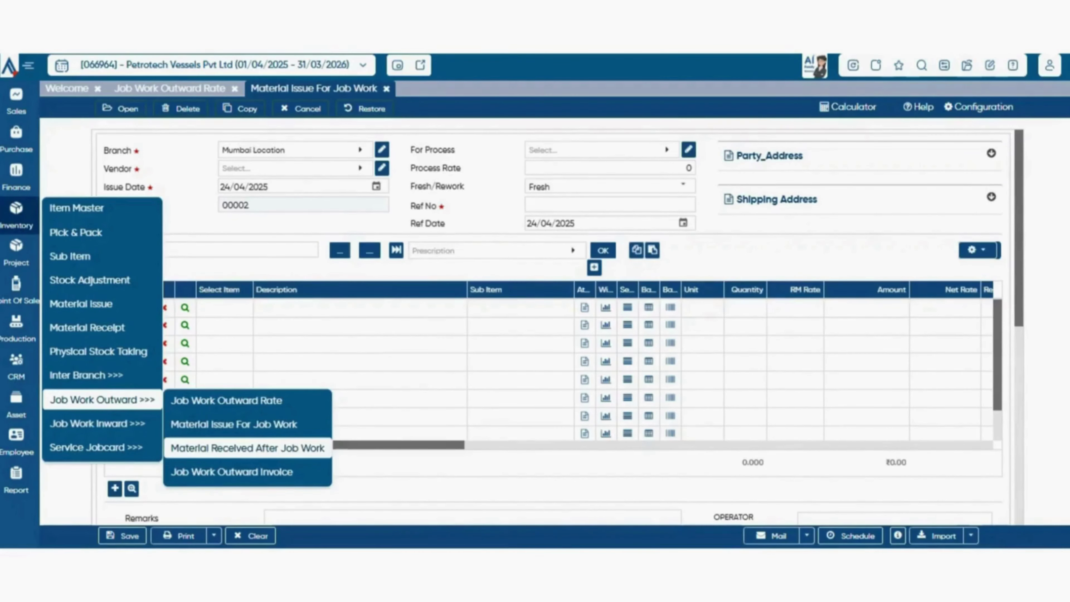
{"action": "left_click", "coordinate": [247, 448]}
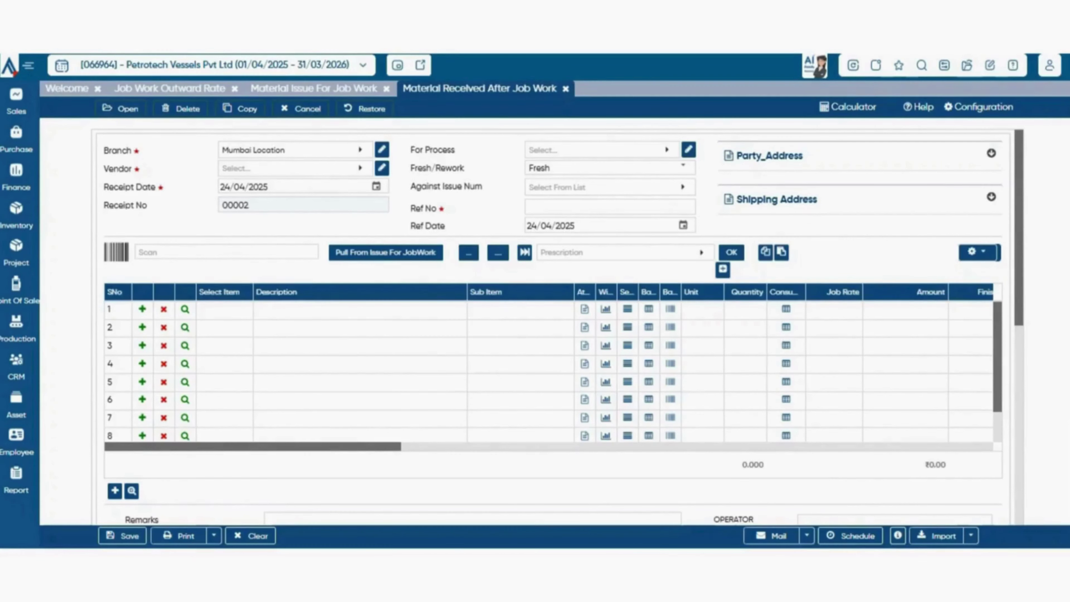
Open the Job Work Outward Invoice and review its item grid, charges, TDS fields and Logistics section
{"action": "left_click", "coordinate": [16, 215]}
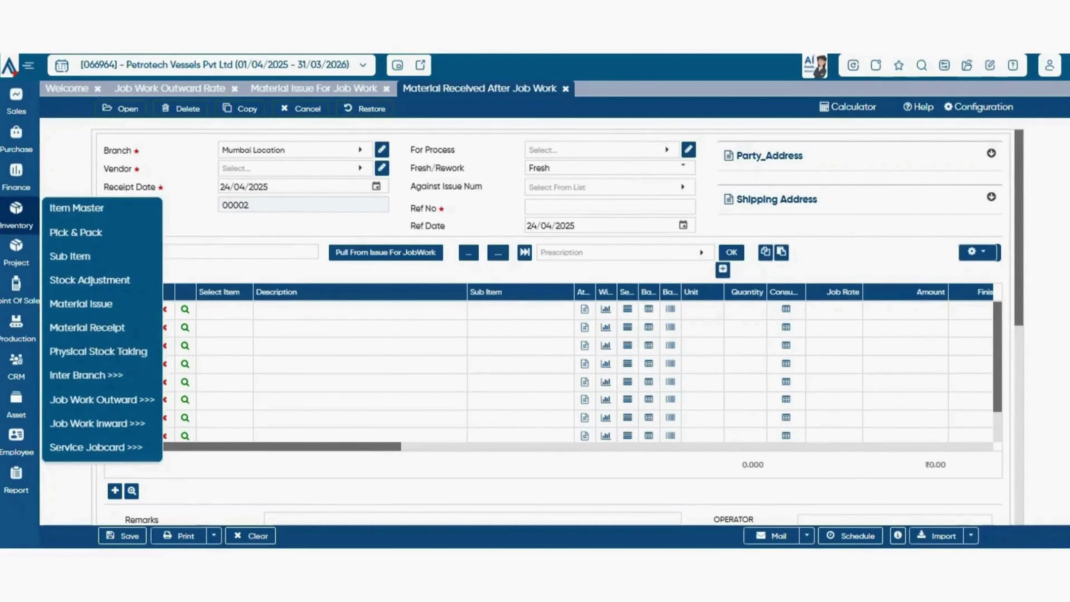
{"action": "mouse_move", "coordinate": [103, 399]}
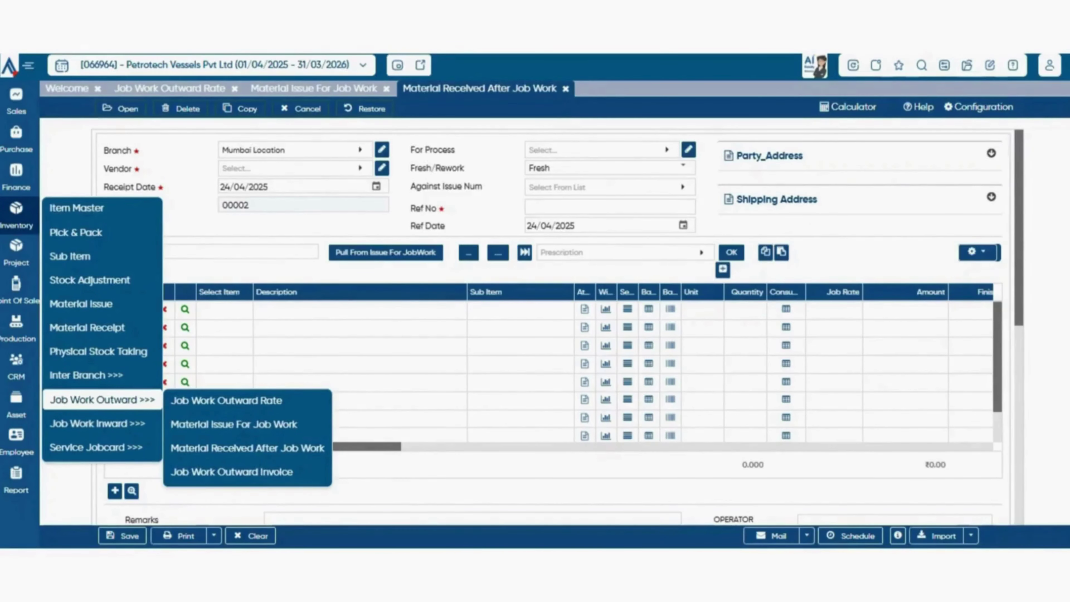
{"action": "left_click", "coordinate": [231, 472]}
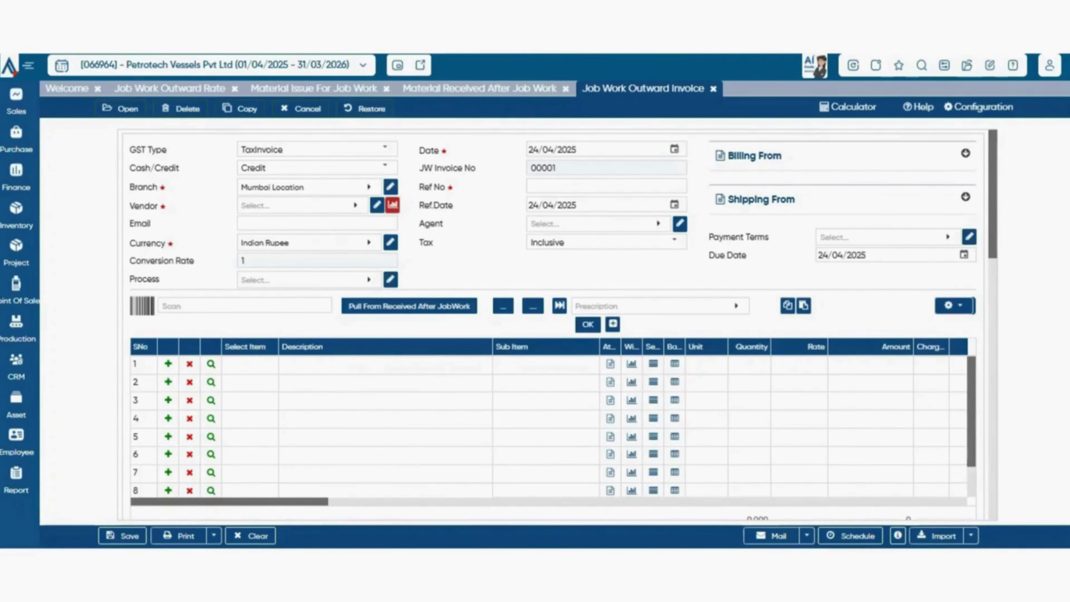
{"action": "scroll", "coordinate": [548, 426], "scroll_direction": "down", "scroll_amount": 1}
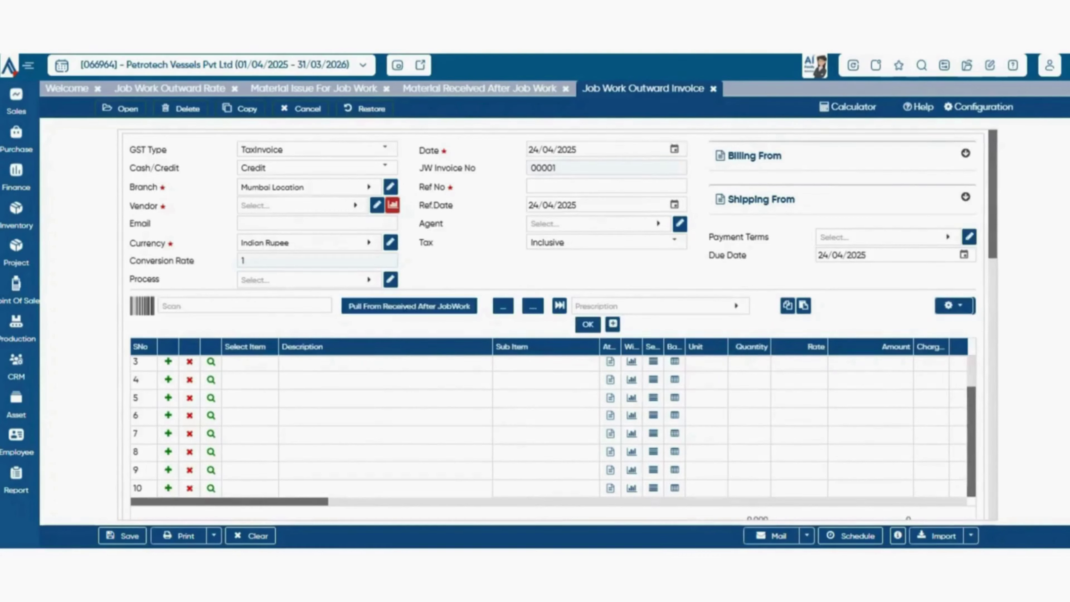
{"action": "scroll", "coordinate": [548, 325], "scroll_direction": "down", "scroll_amount": 5}
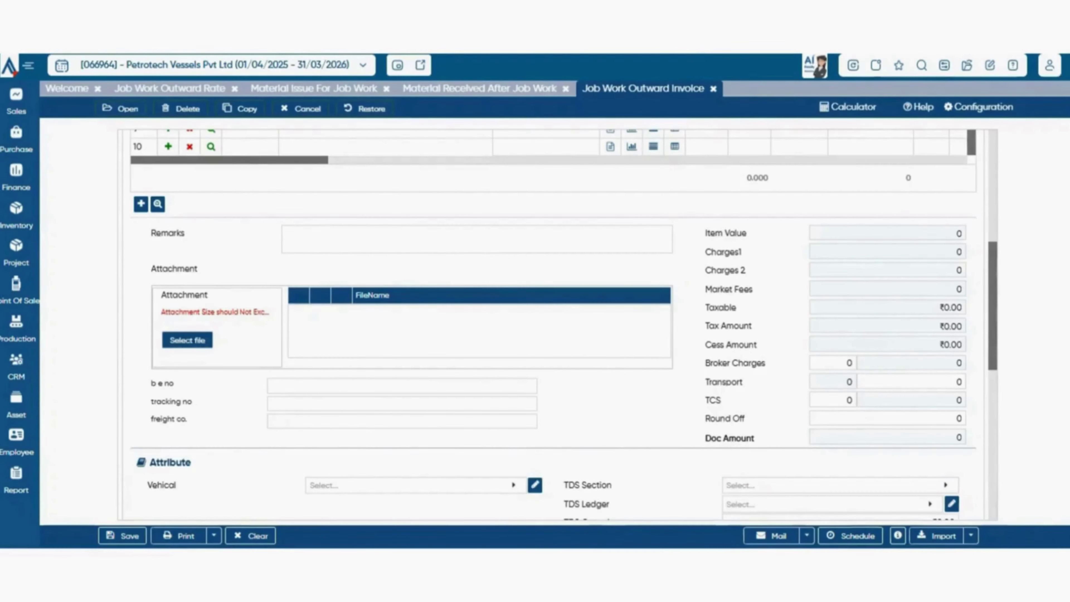
{"action": "scroll", "coordinate": [561, 325], "scroll_direction": "down", "scroll_amount": 8}
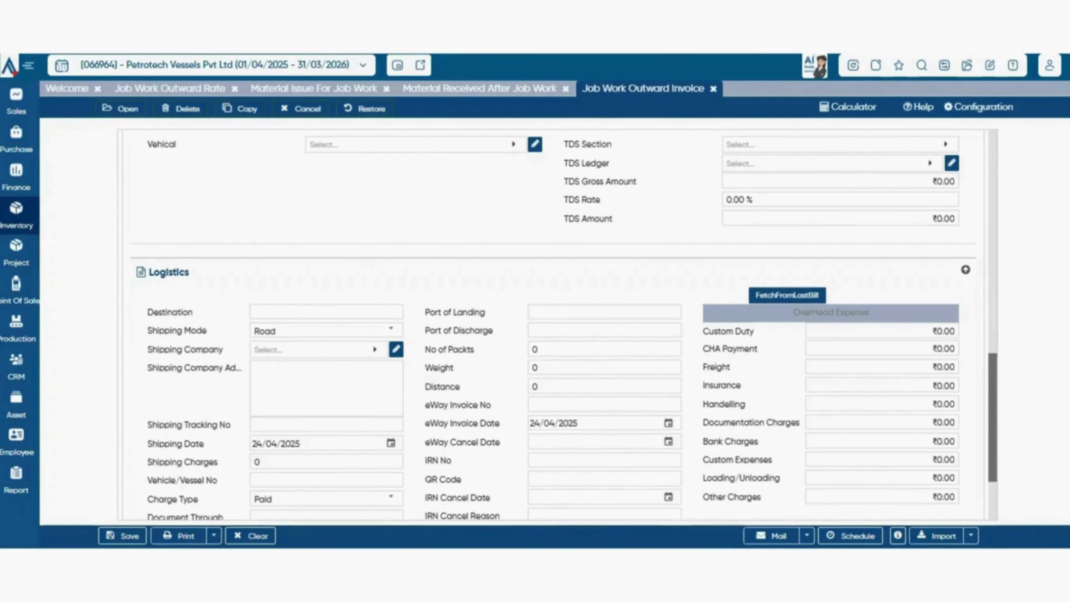
Open the Job Work Inward Rate list to examine the inward rates by process and finish item
{"action": "left_click", "coordinate": [16, 215]}
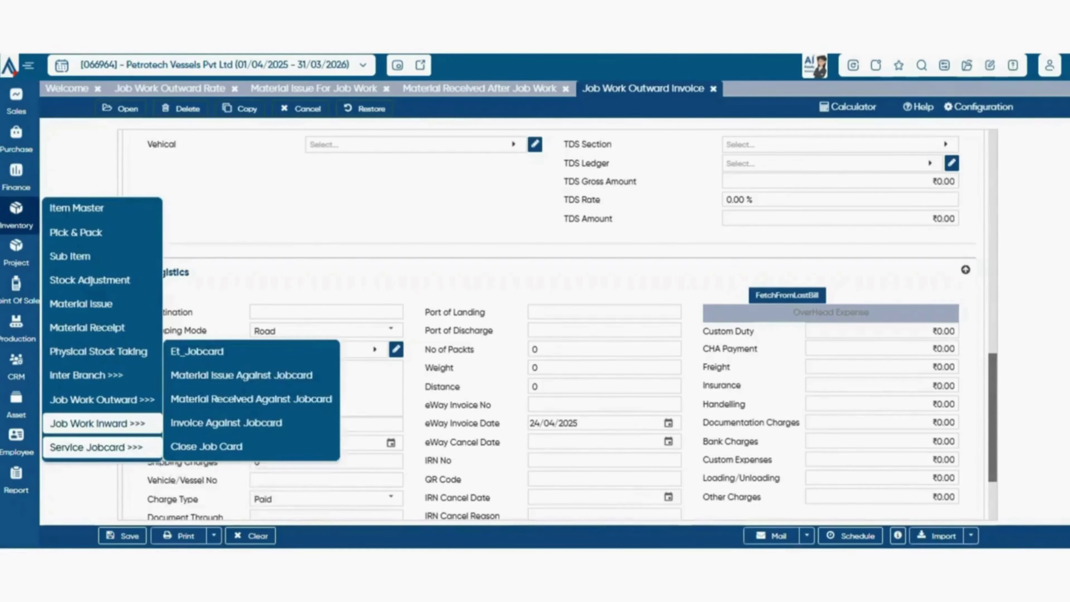
{"action": "mouse_move", "coordinate": [97, 424]}
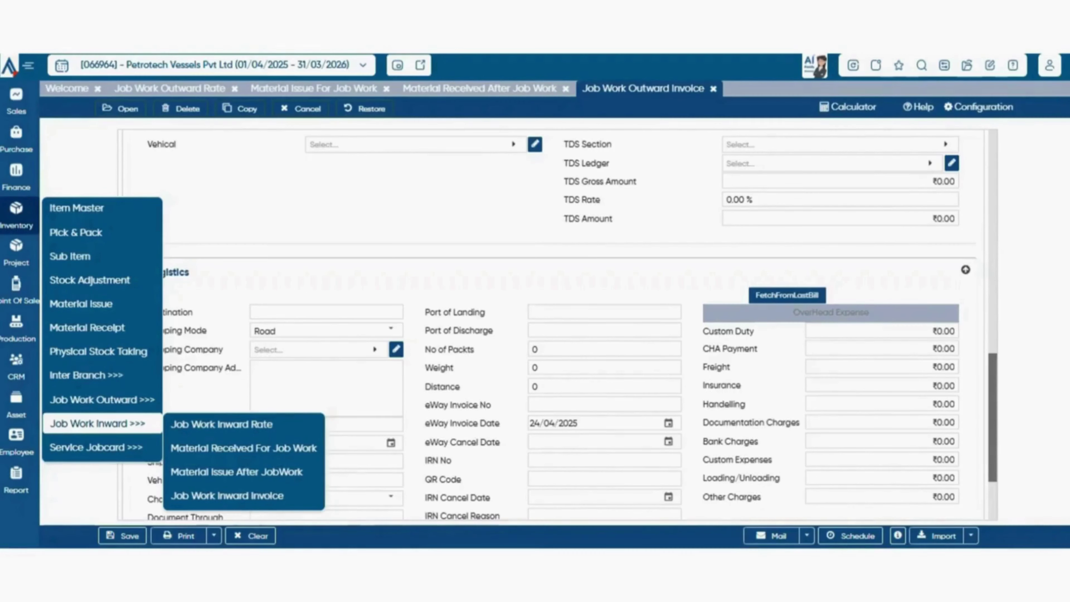
{"action": "mouse_move", "coordinate": [102, 399]}
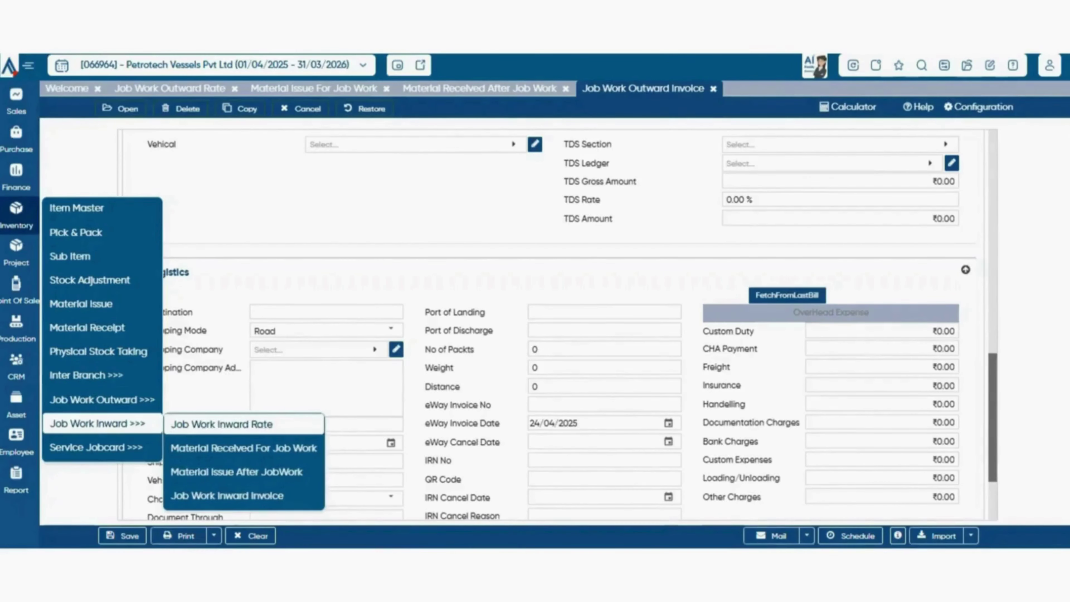
{"action": "left_click", "coordinate": [222, 425]}
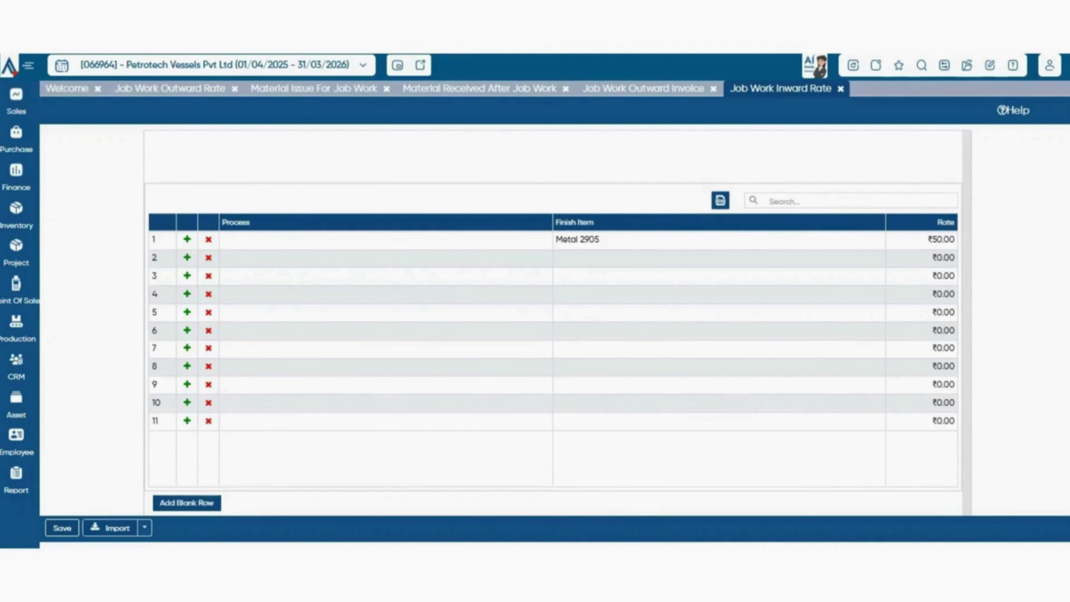
Open the Material Received For Job Work voucher from the Job Work Inward group and review its fields
{"action": "mouse_move", "coordinate": [16, 216]}
{"action": "mouse_move", "coordinate": [102, 400]}
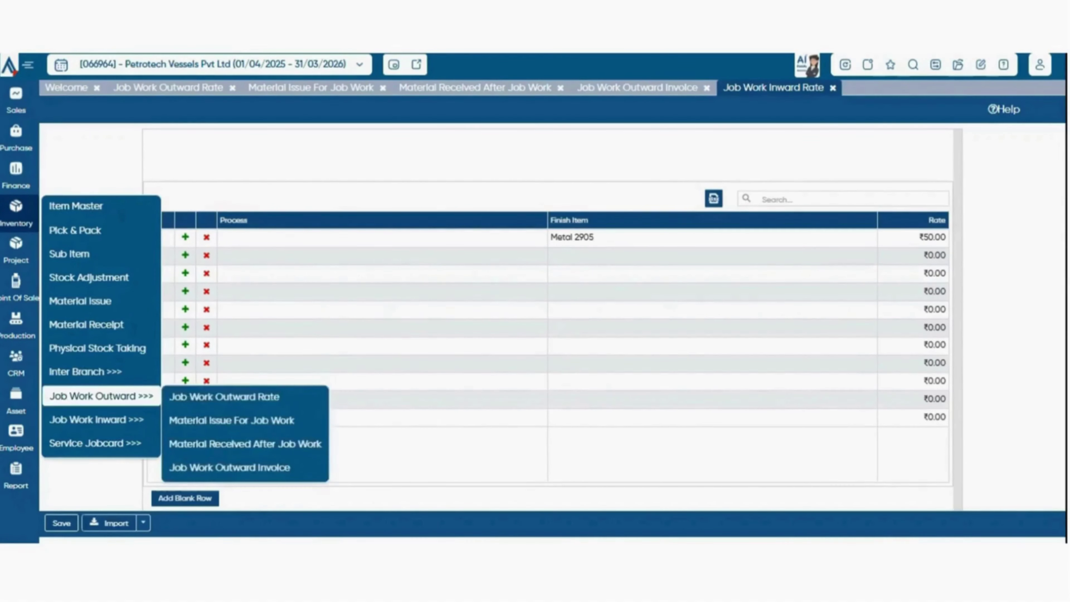
{"action": "mouse_move", "coordinate": [97, 420]}
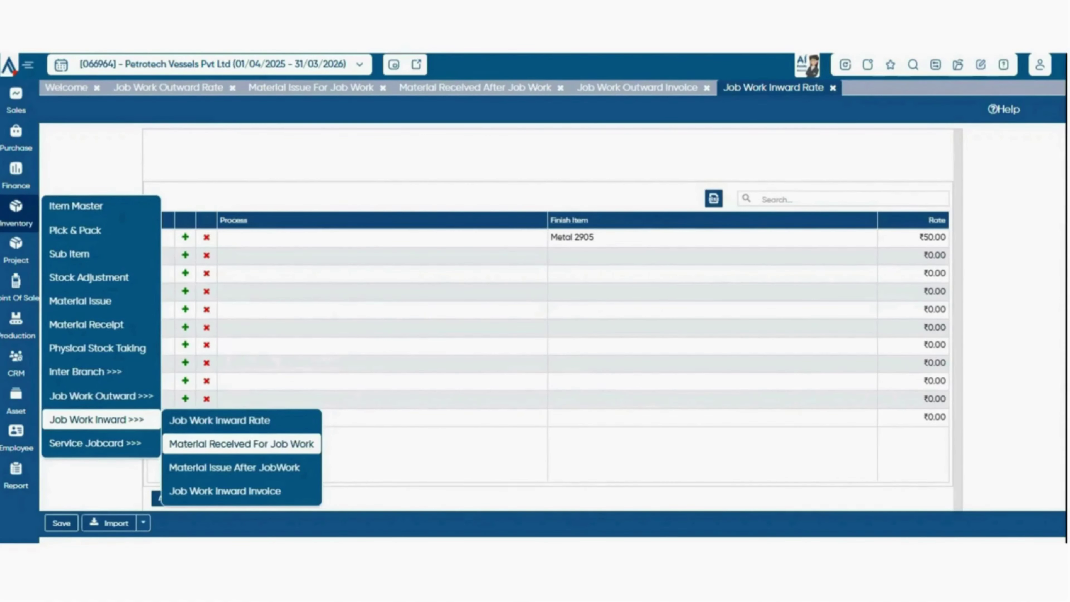
{"action": "left_click", "coordinate": [241, 444]}
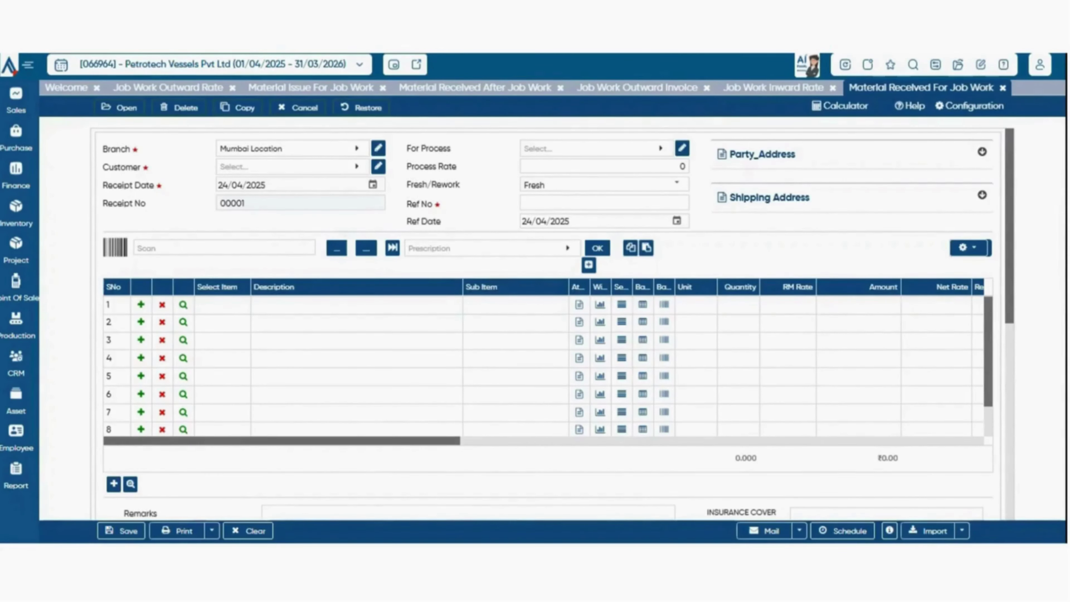
{"action": "scroll", "coordinate": [558, 325], "scroll_direction": "down", "scroll_amount": 8}
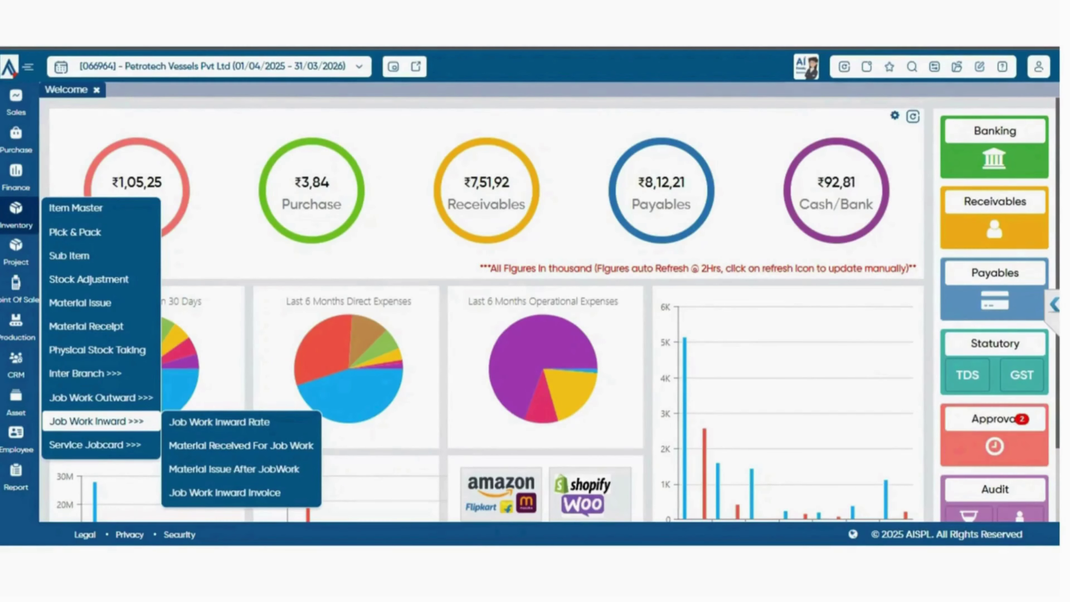
Open the Material Issue After JobWork voucher, followed by the Job Work Inward Invoice, from the Job Work Inward group
{"action": "left_click", "coordinate": [234, 469]}
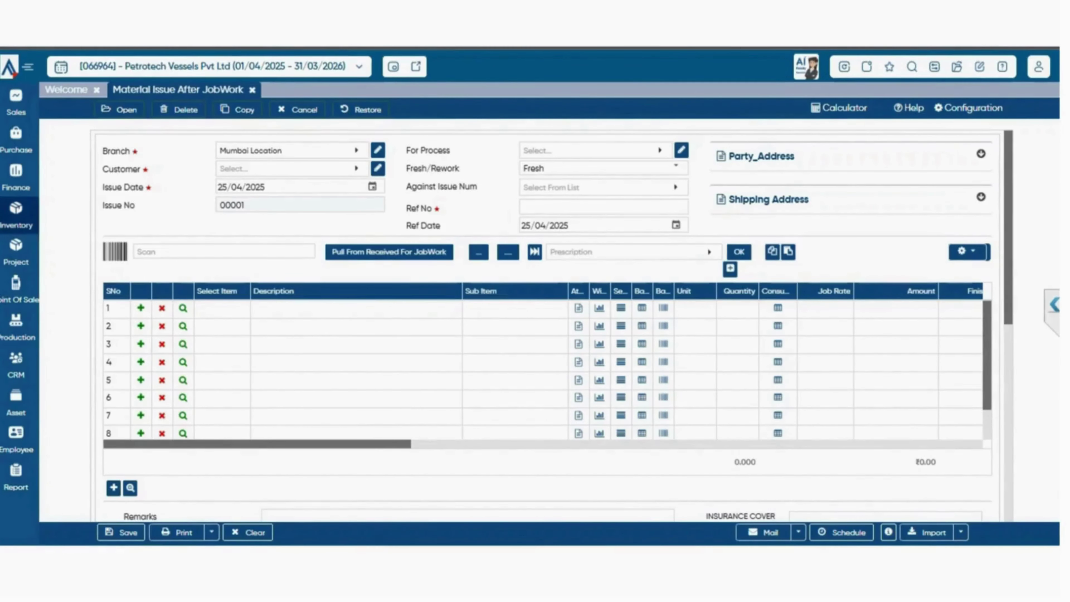
{"action": "left_click", "coordinate": [16, 213]}
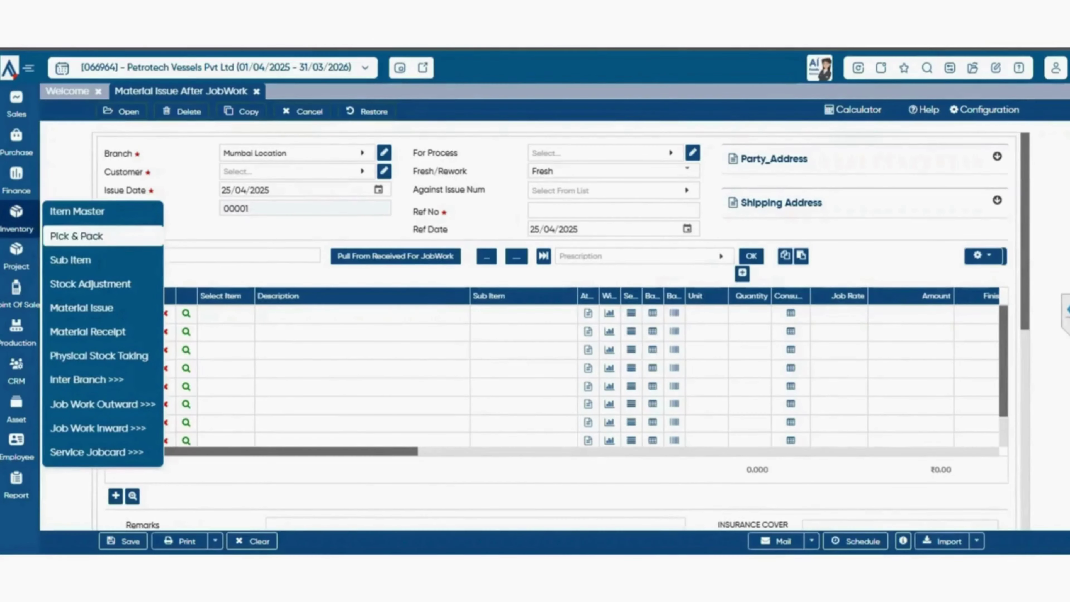
{"action": "mouse_move", "coordinate": [86, 380]}
{"action": "mouse_move", "coordinate": [98, 428]}
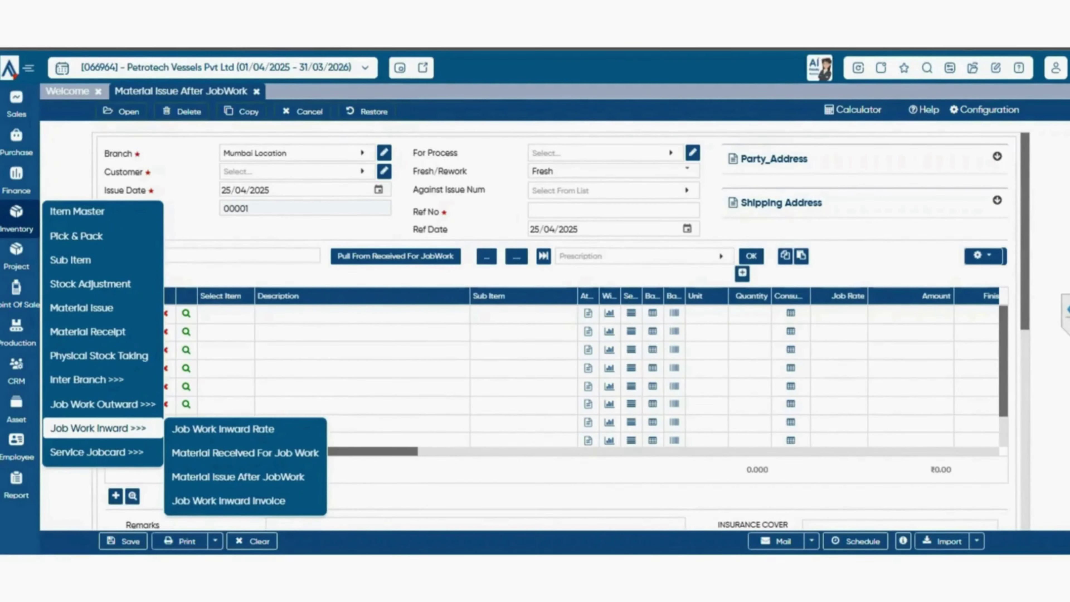
{"action": "left_click", "coordinate": [229, 501]}
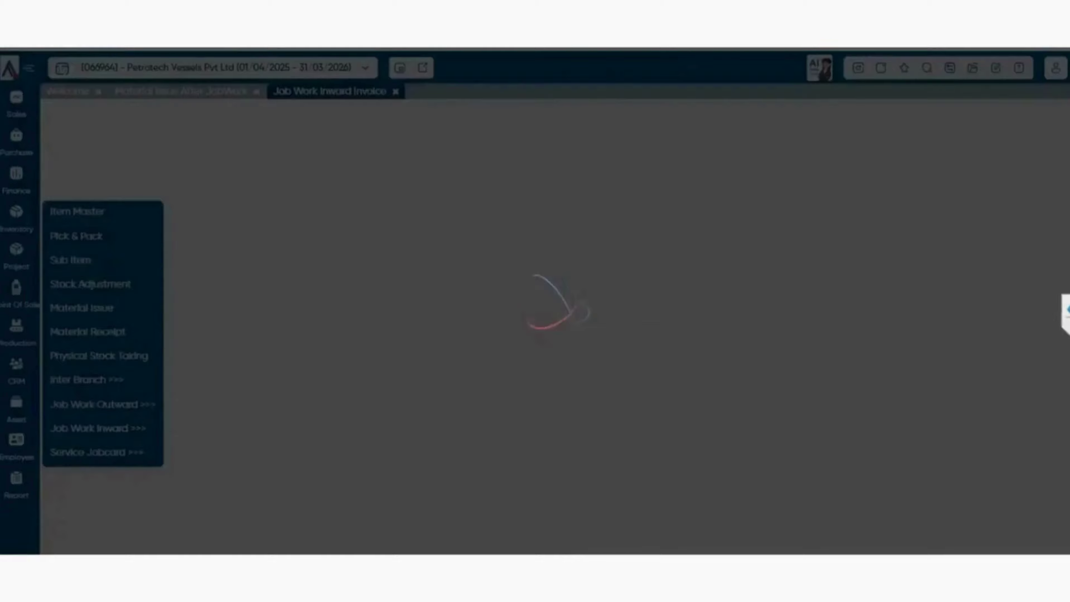
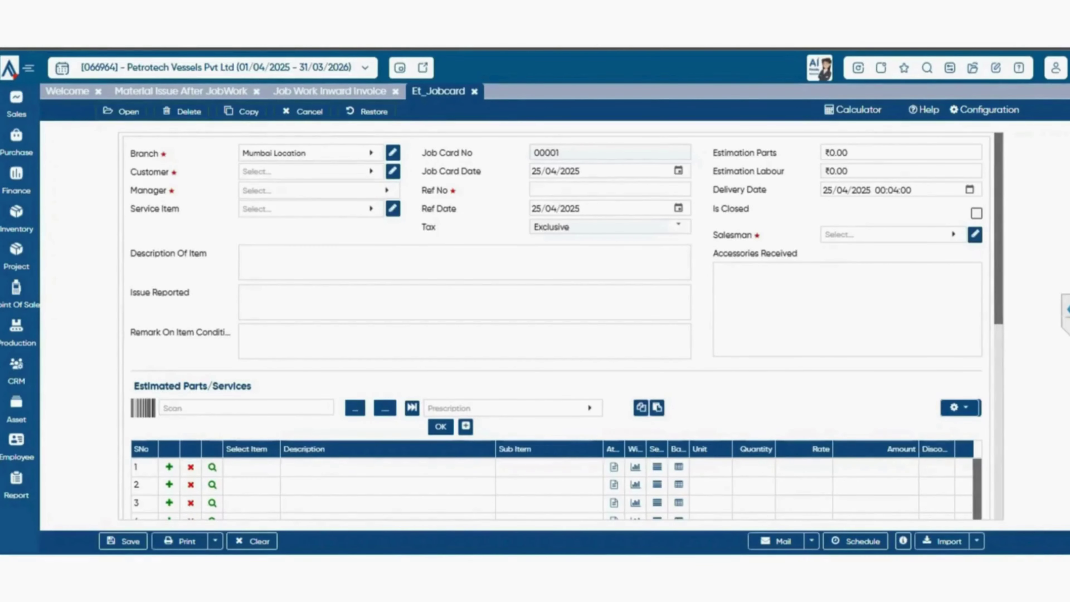
Select A P PRINT N PACK PRIVATE LIMITED as the job card's customer and assign a user as its manager
{"action": "left_click", "coordinate": [311, 172]}
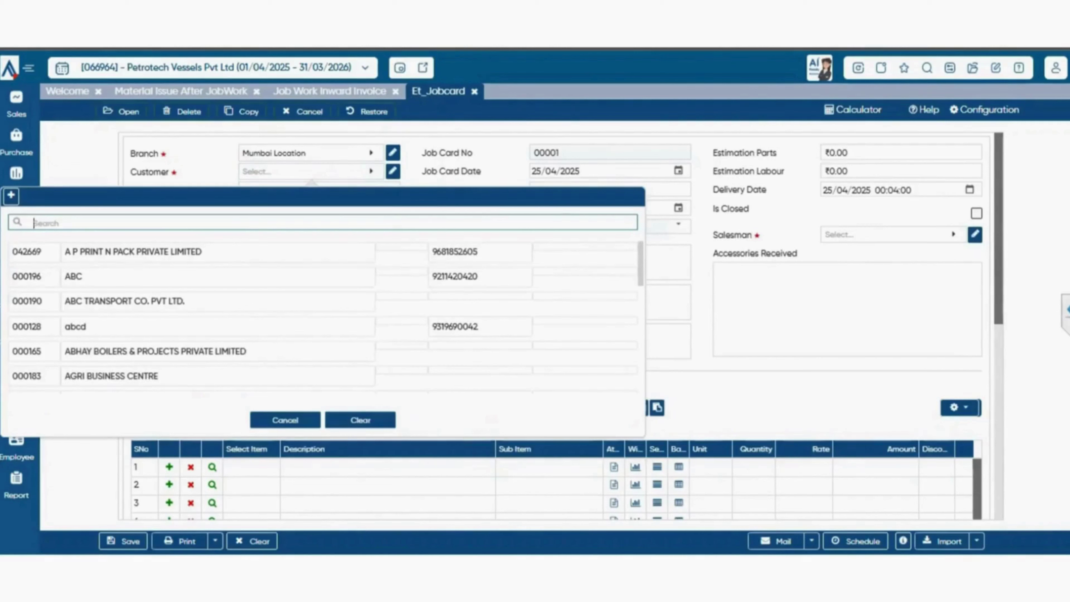
{"action": "left_click", "coordinate": [219, 252]}
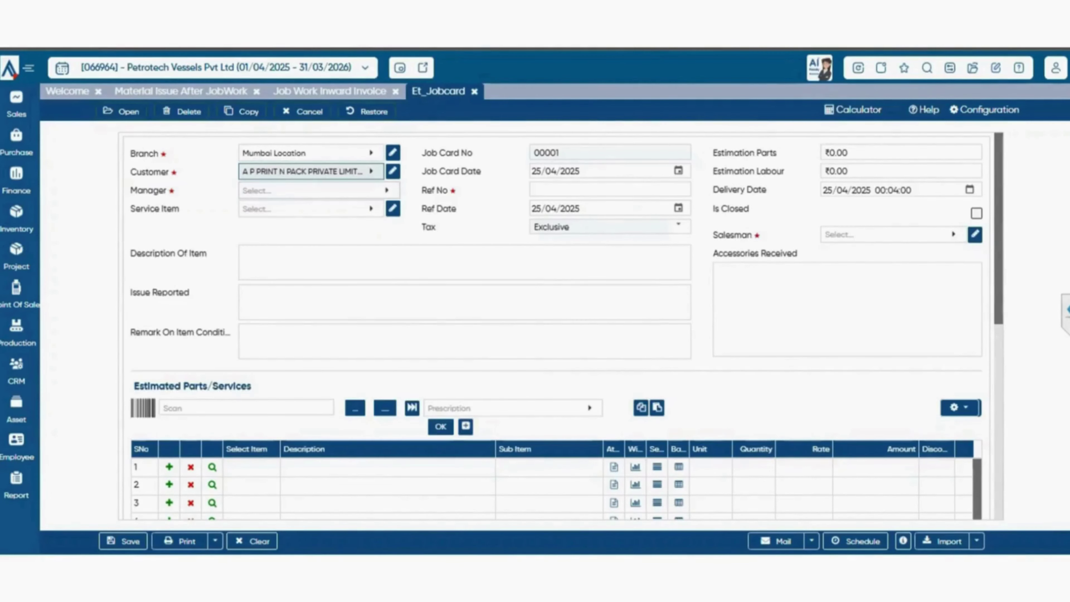
{"action": "left_click", "coordinate": [312, 191]}
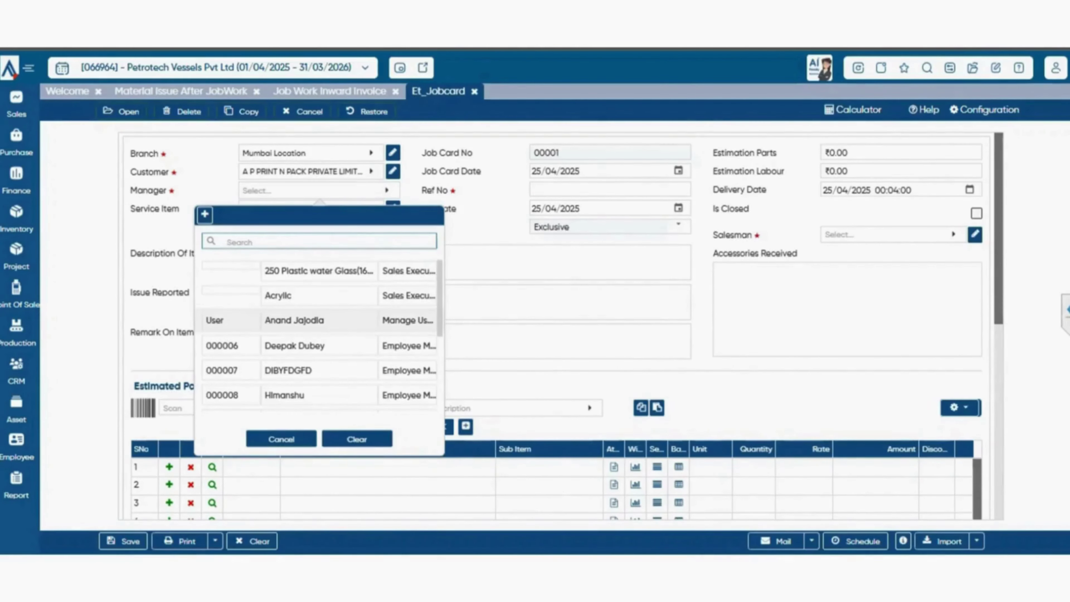
{"action": "left_click", "coordinate": [294, 320]}
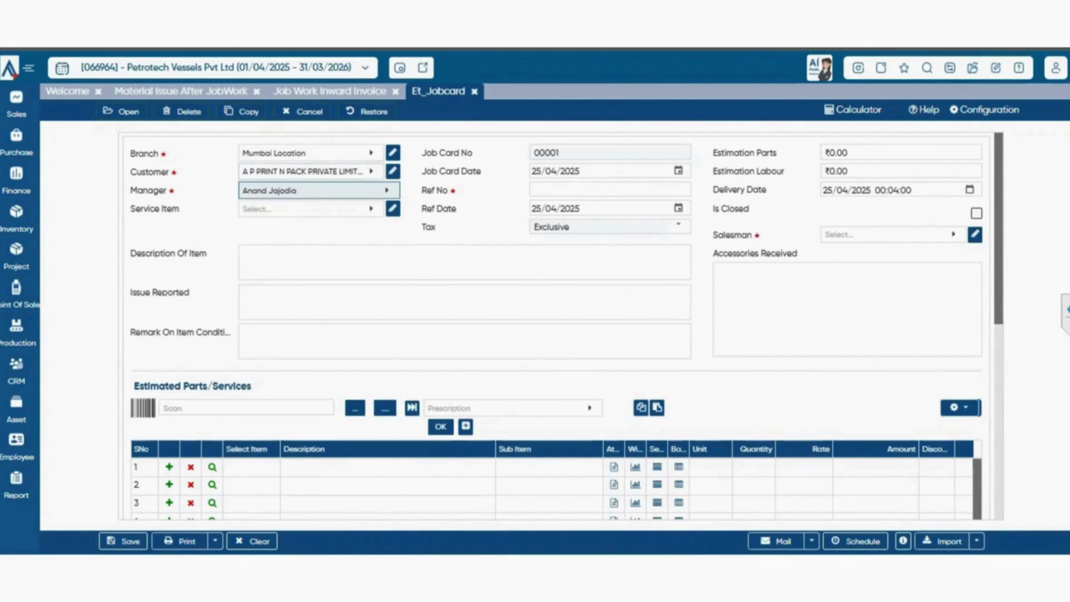
{"action": "key", "text": "Return"}
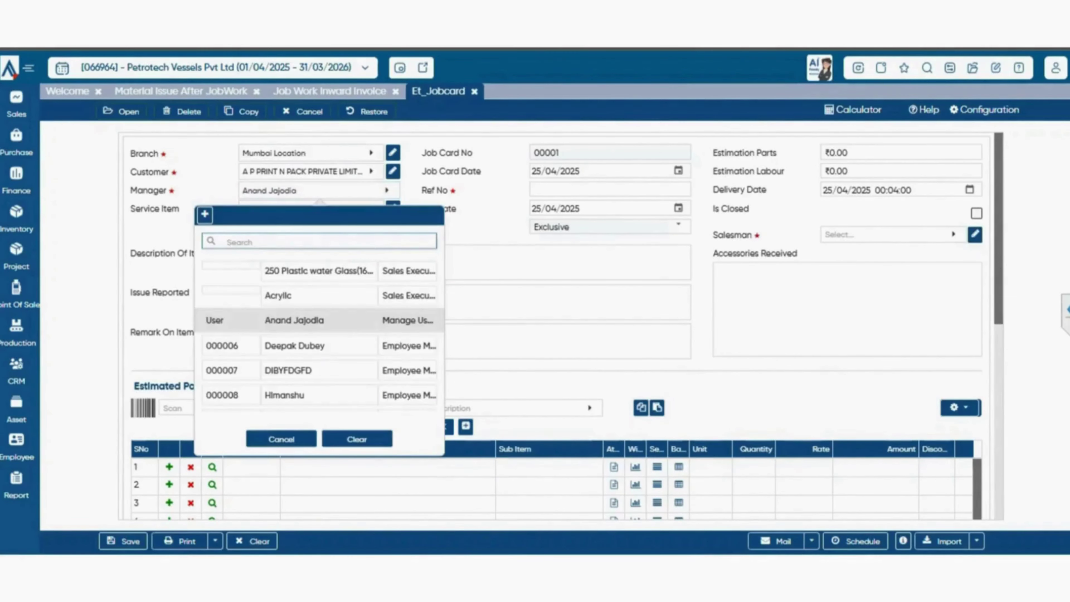
{"action": "key", "text": "Escape"}
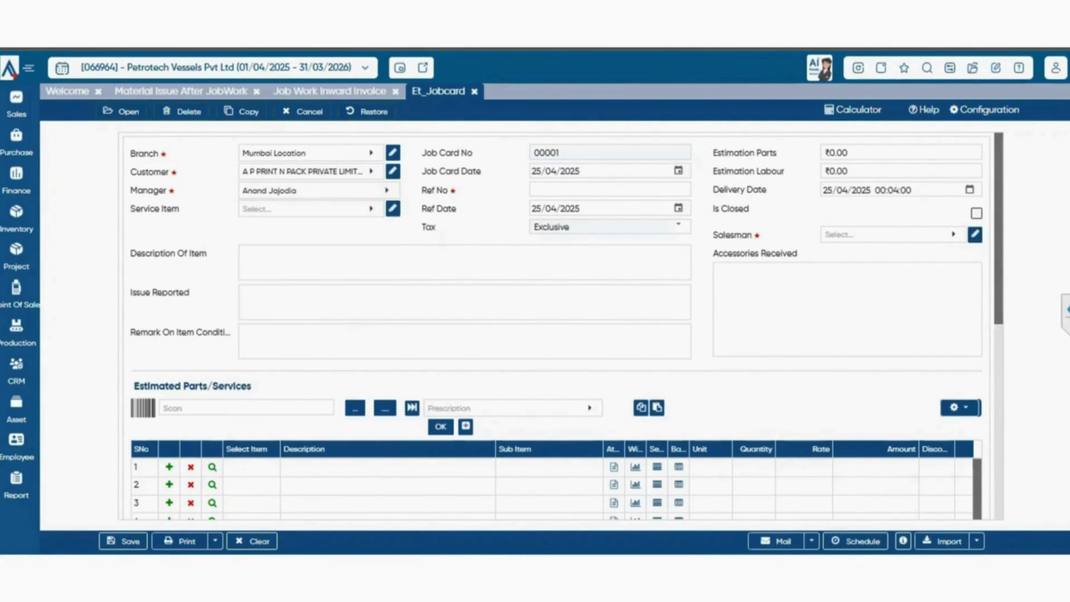
Choose the vehicle to be repaired as the job card's service item and go to the Ref No field
{"action": "key", "text": "Tab"}
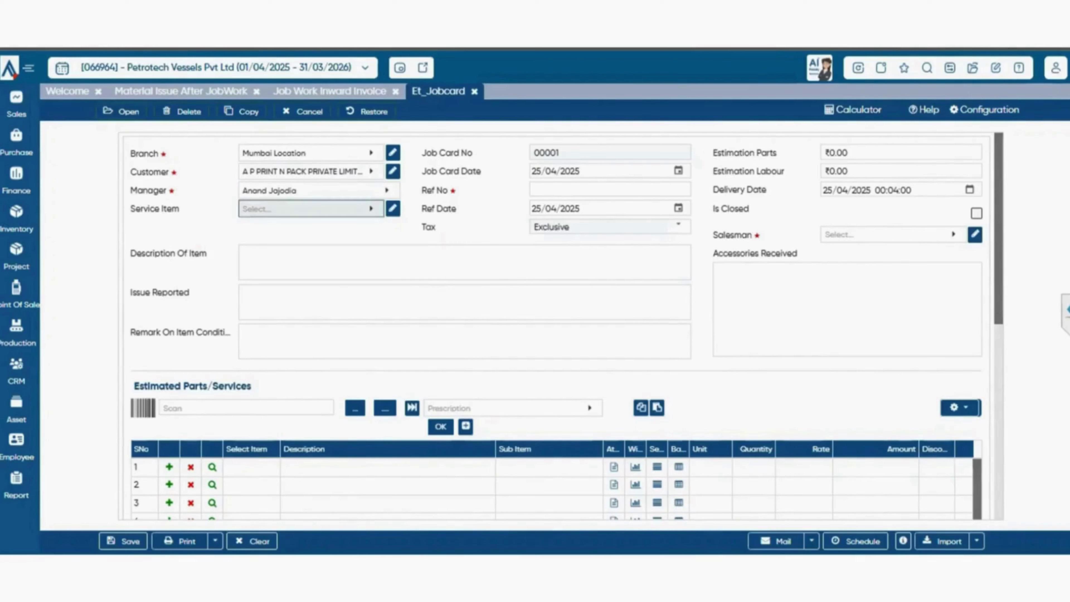
{"action": "key", "text": "Return"}
{"action": "key", "text": "Down"}
{"action": "key", "text": "Return"}
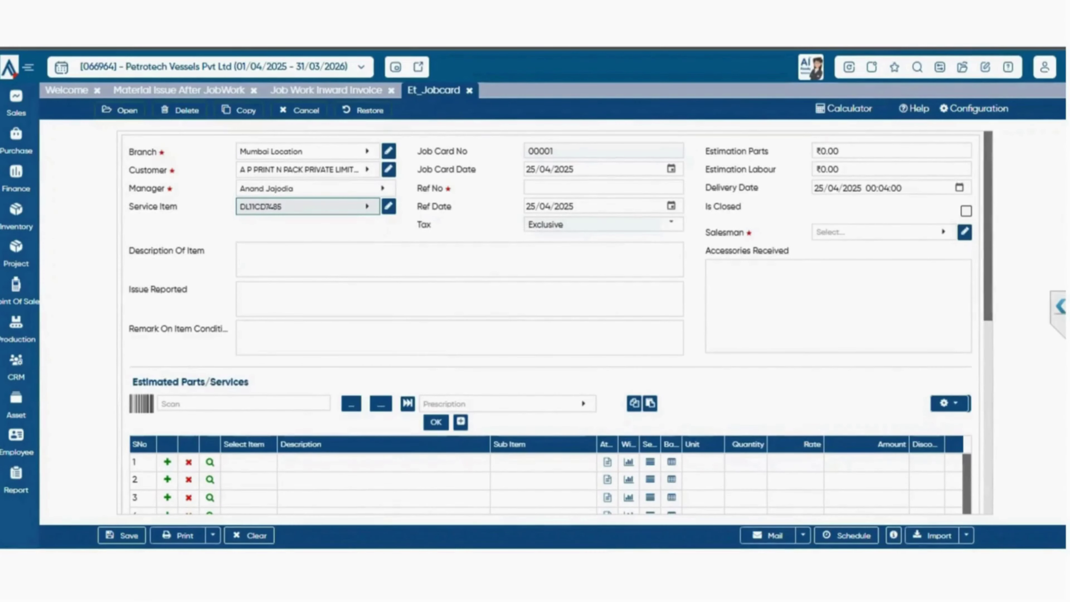
{"action": "key", "text": "Tab"}
{"action": "key", "text": "Tab"}
{"action": "left_click", "coordinate": [603, 188]}
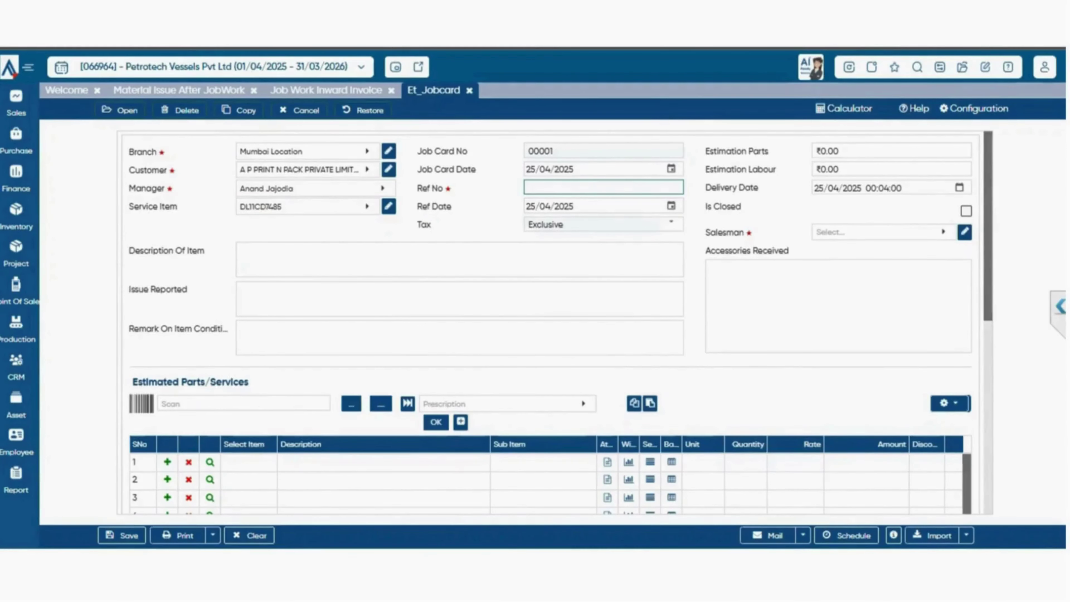
Set Estimation Parts and Estimation Labour to 3000 each and choose the job card's salesman
{"action": "left_click", "coordinate": [891, 150]}
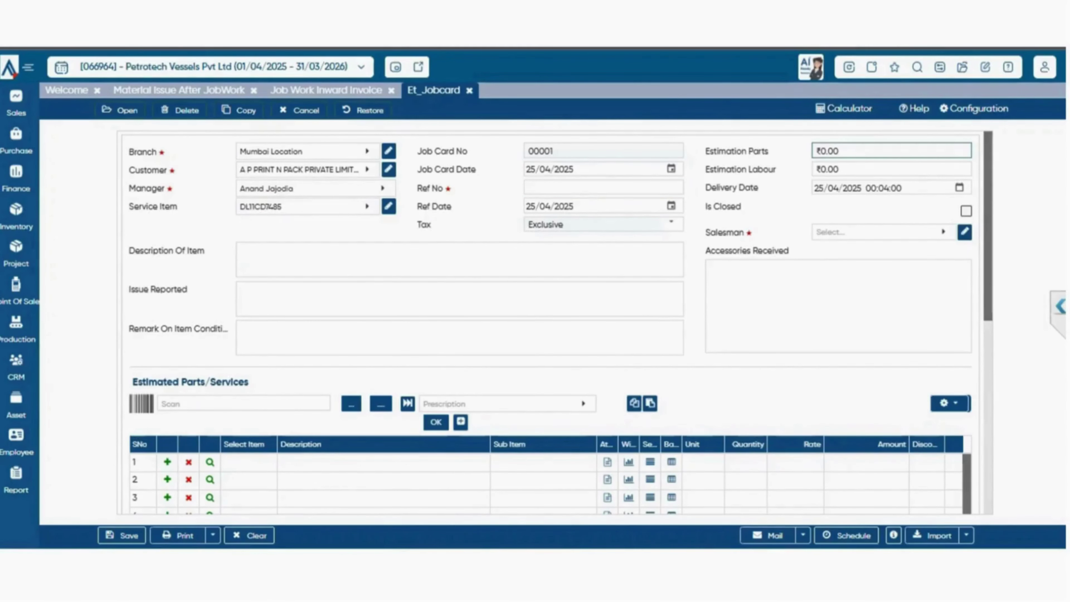
{"action": "type", "text": "3000"}
{"action": "left_click", "coordinate": [827, 170]}
{"action": "type", "text": "3000"}
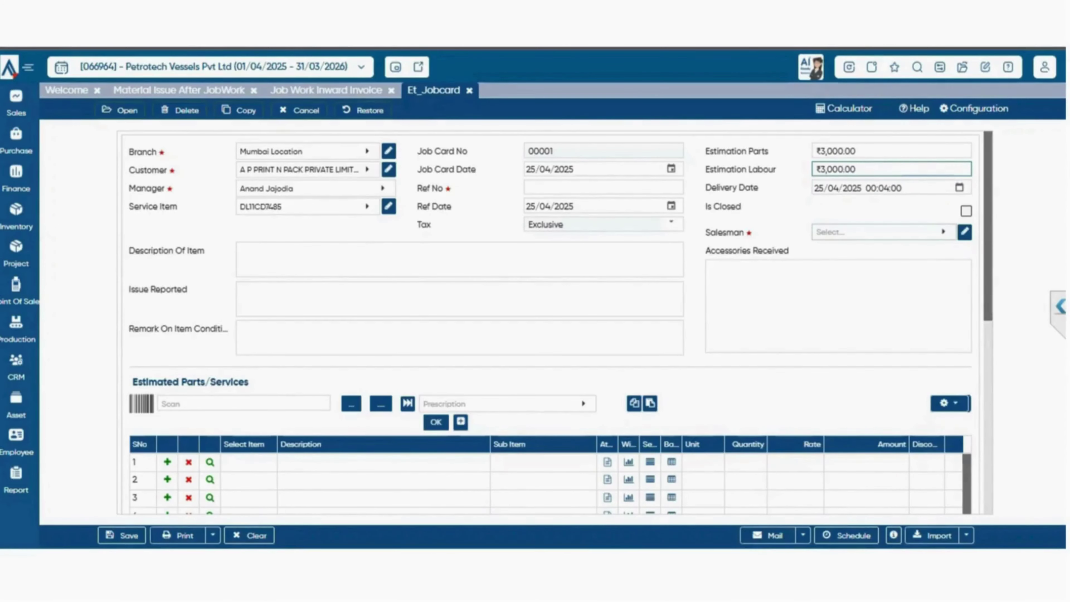
{"action": "left_click", "coordinate": [883, 232]}
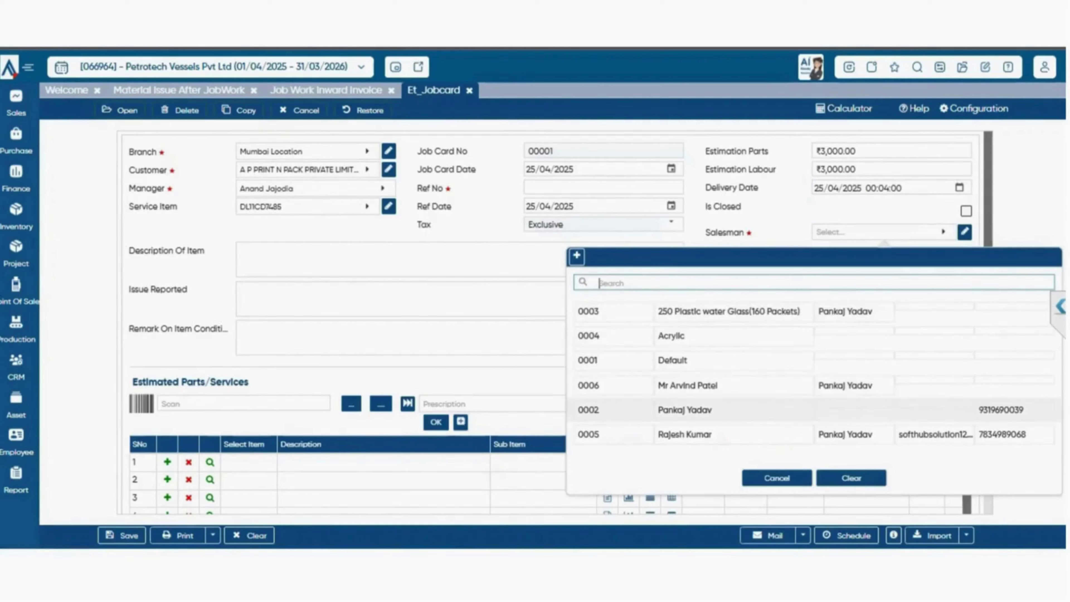
{"action": "left_click", "coordinate": [685, 409]}
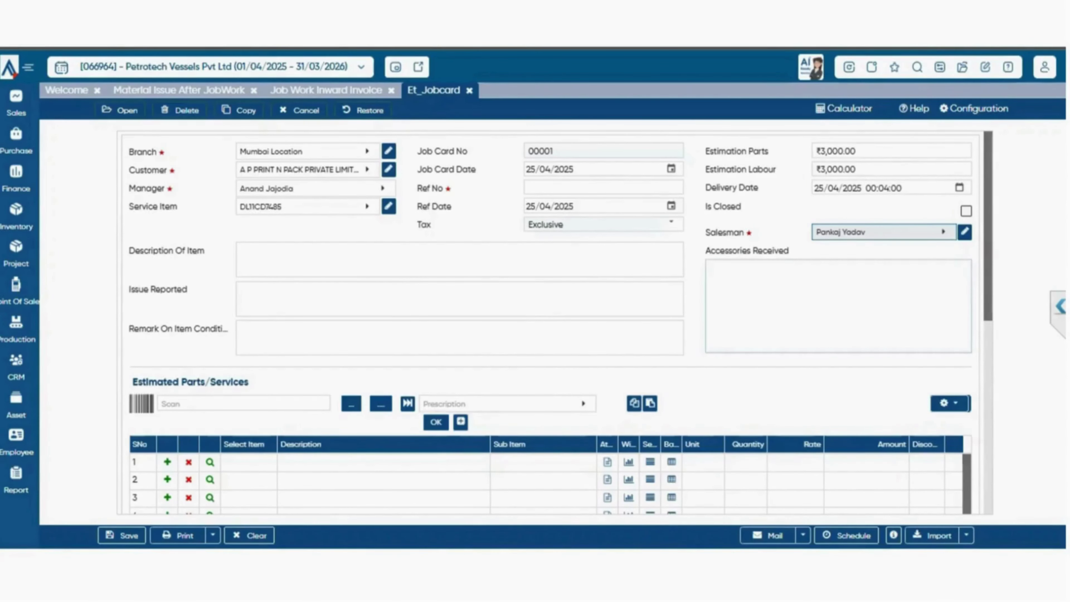
Review the job card's accessories, description and item condition fields, and fill Remarks with "Being Job Card Created"
{"action": "left_click", "coordinate": [712, 268]}
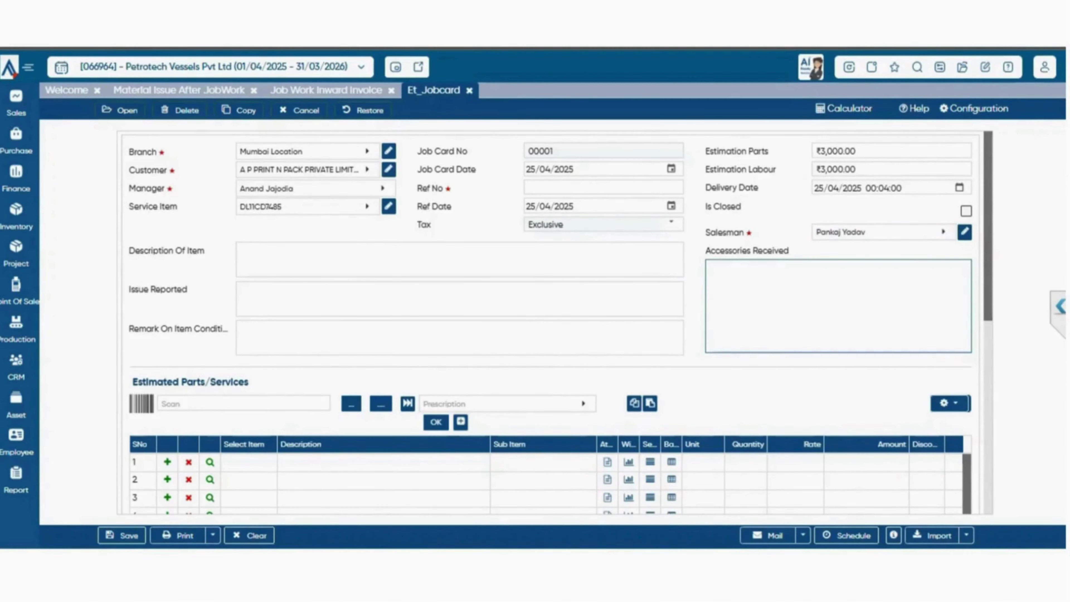
{"action": "left_click", "coordinate": [241, 251]}
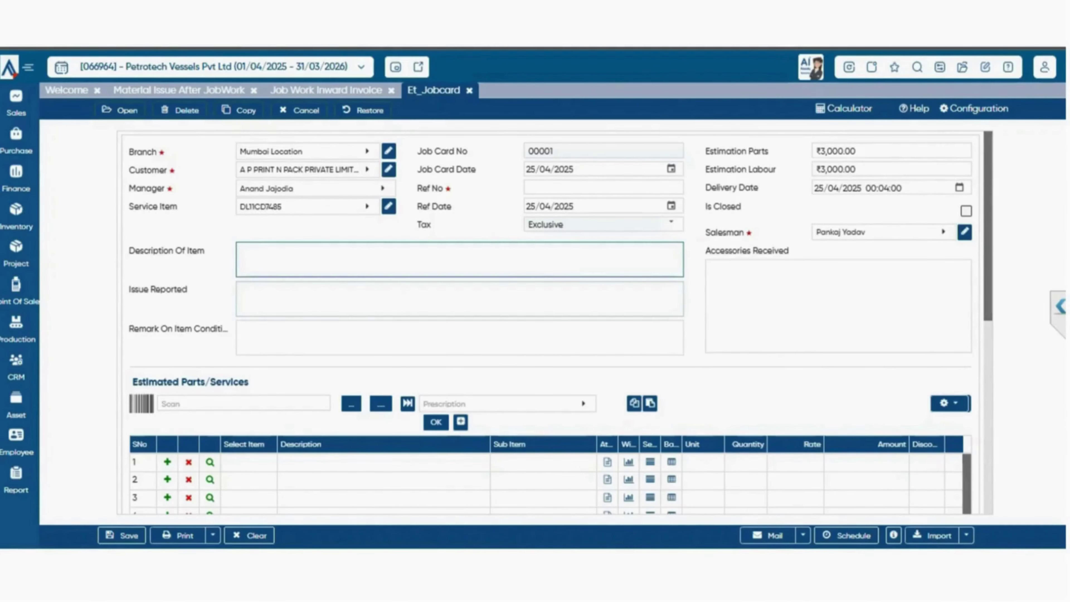
{"action": "left_click", "coordinate": [241, 330]}
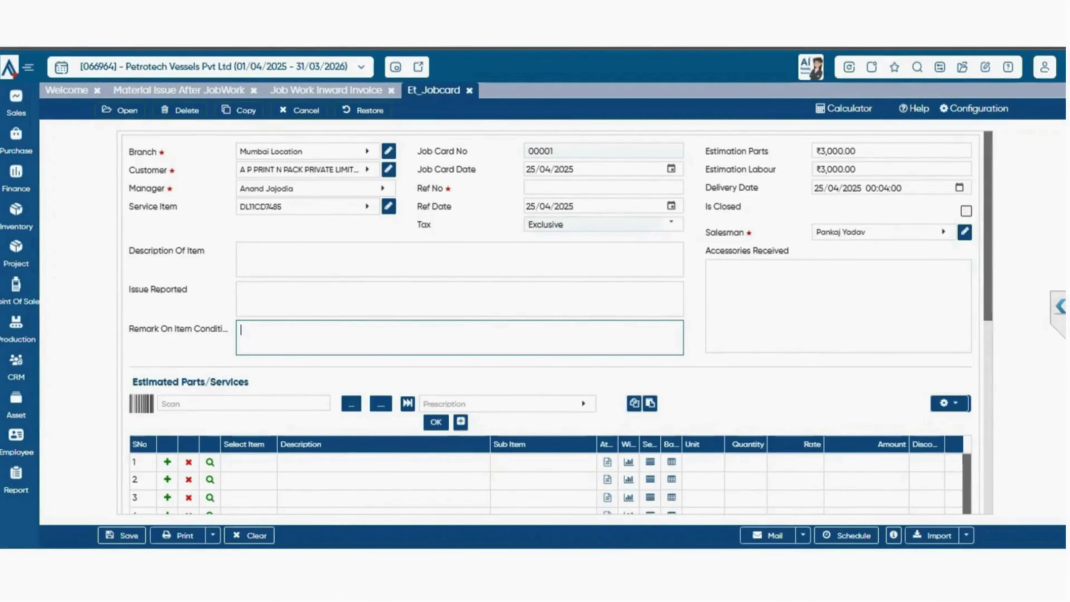
{"action": "scroll", "coordinate": [548, 320], "scroll_direction": "down", "scroll_amount": 6}
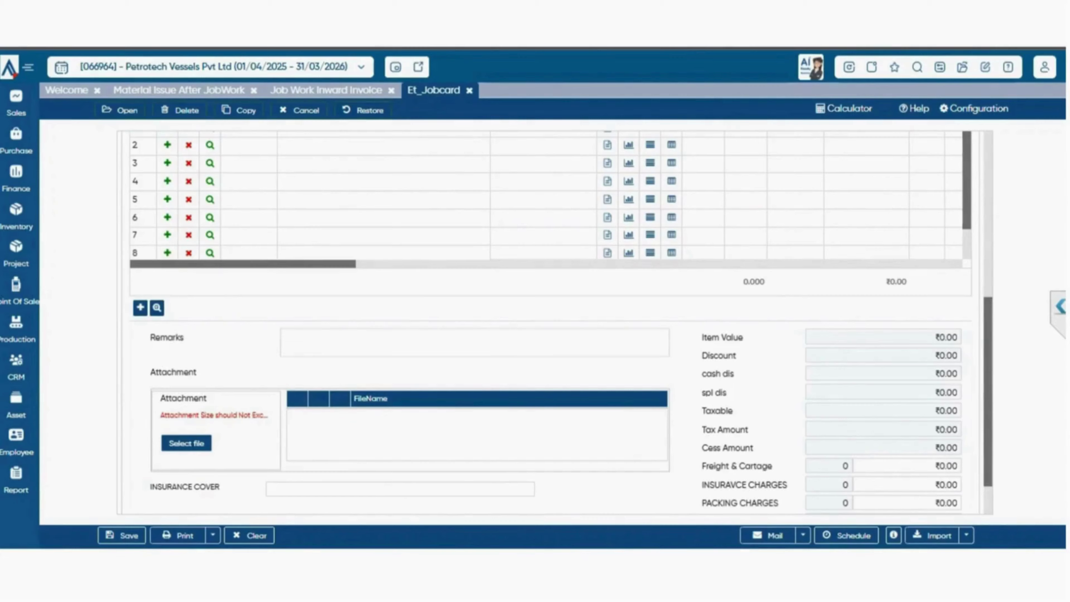
{"action": "scroll", "coordinate": [548, 320], "scroll_direction": "up", "scroll_amount": 6}
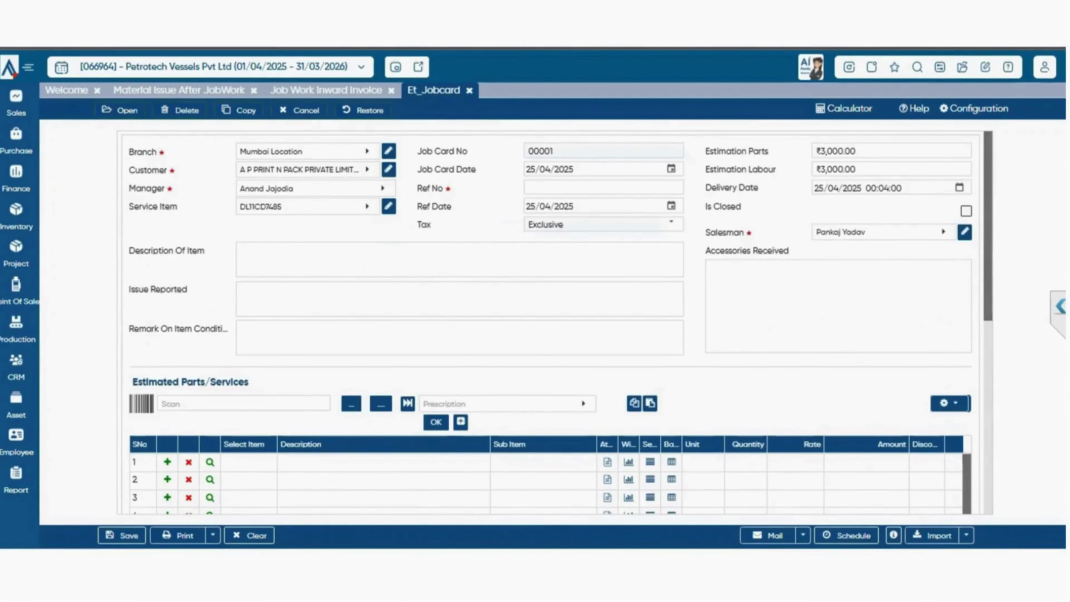
{"action": "scroll", "coordinate": [547, 321], "scroll_direction": "down", "scroll_amount": 8}
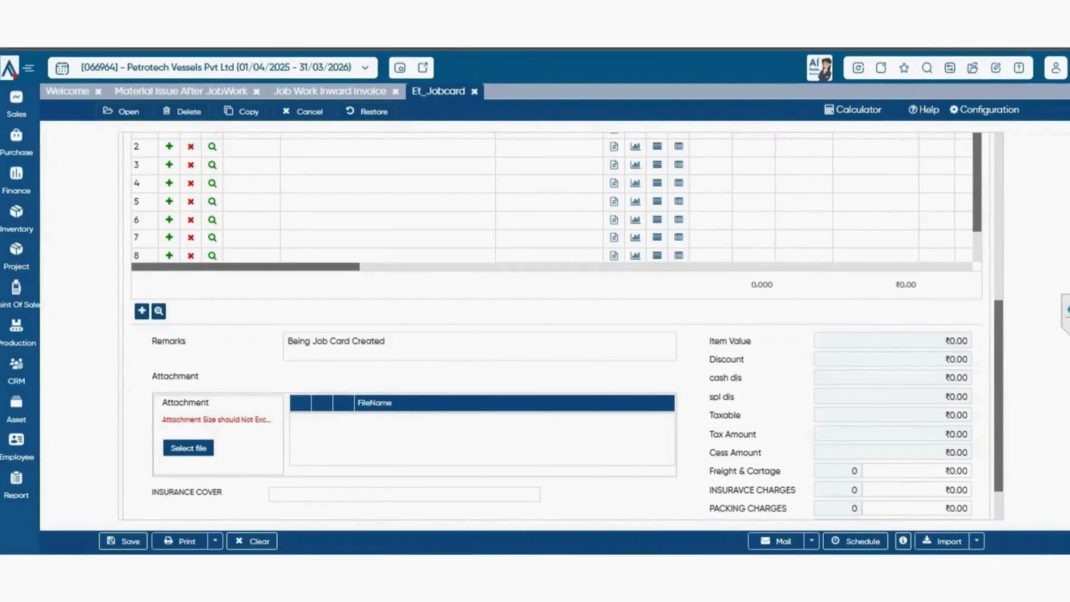
Open Material Issue Against Jobcard from the Service Jobcard group and load the job card dated 26/03/2025
{"action": "mouse_move", "coordinate": [16, 216]}
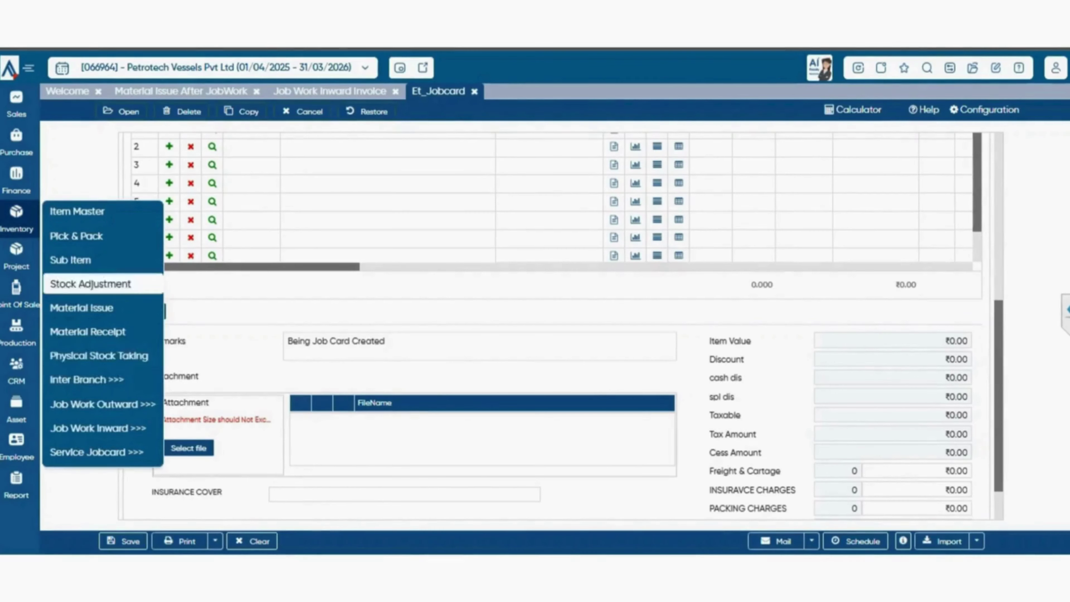
{"action": "mouse_move", "coordinate": [98, 427]}
{"action": "mouse_move", "coordinate": [97, 452]}
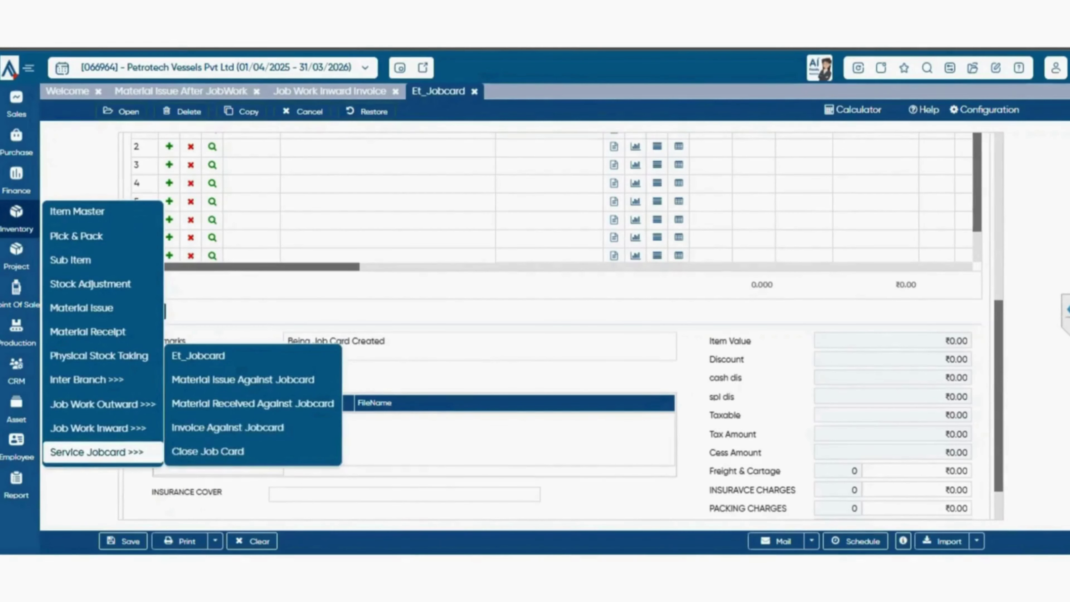
{"action": "left_click", "coordinate": [243, 379]}
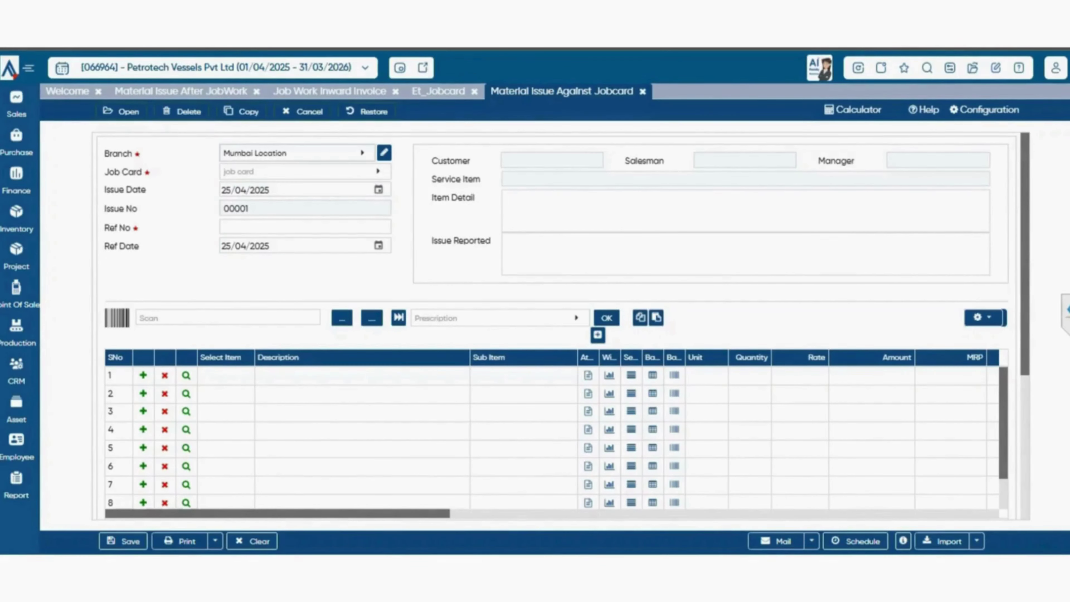
{"action": "left_click", "coordinate": [306, 172]}
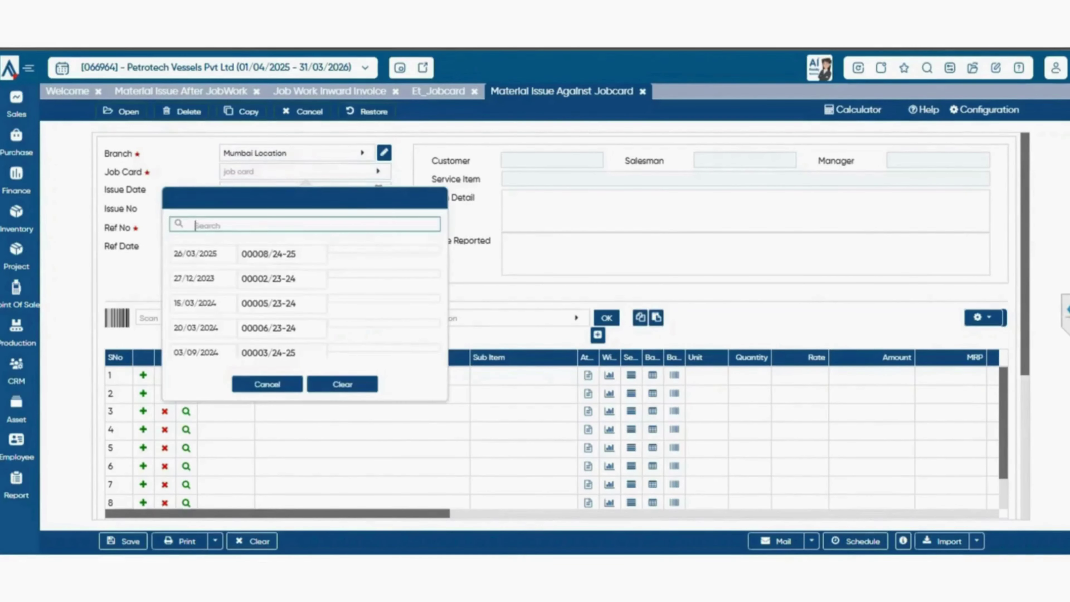
{"action": "left_click", "coordinate": [270, 254]}
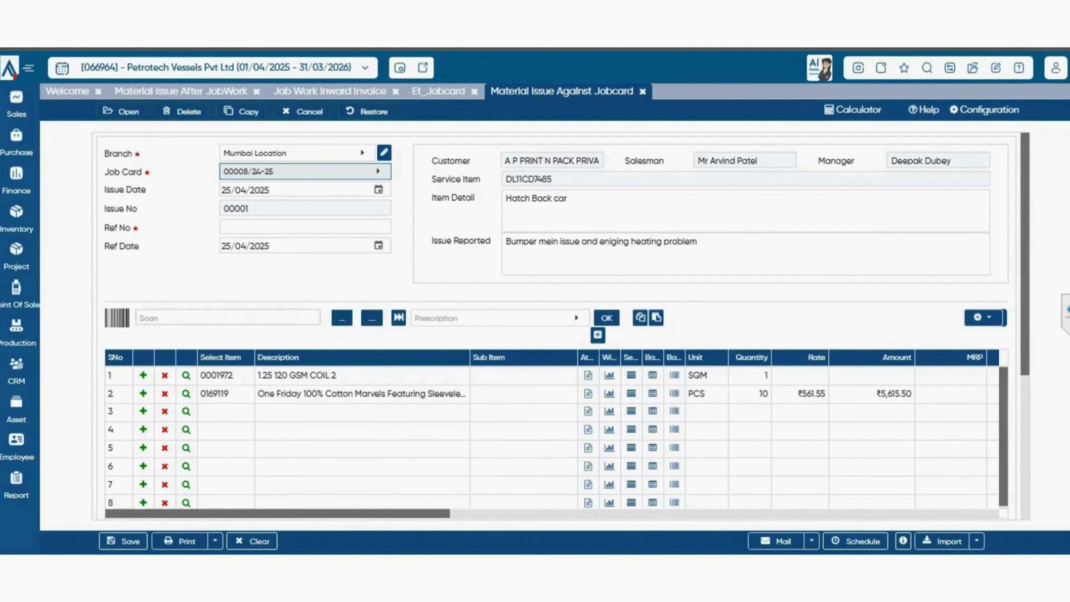
Open the Material Received Against Jobcard voucher from the Service Jobcard group
{"action": "left_click", "coordinate": [16, 218]}
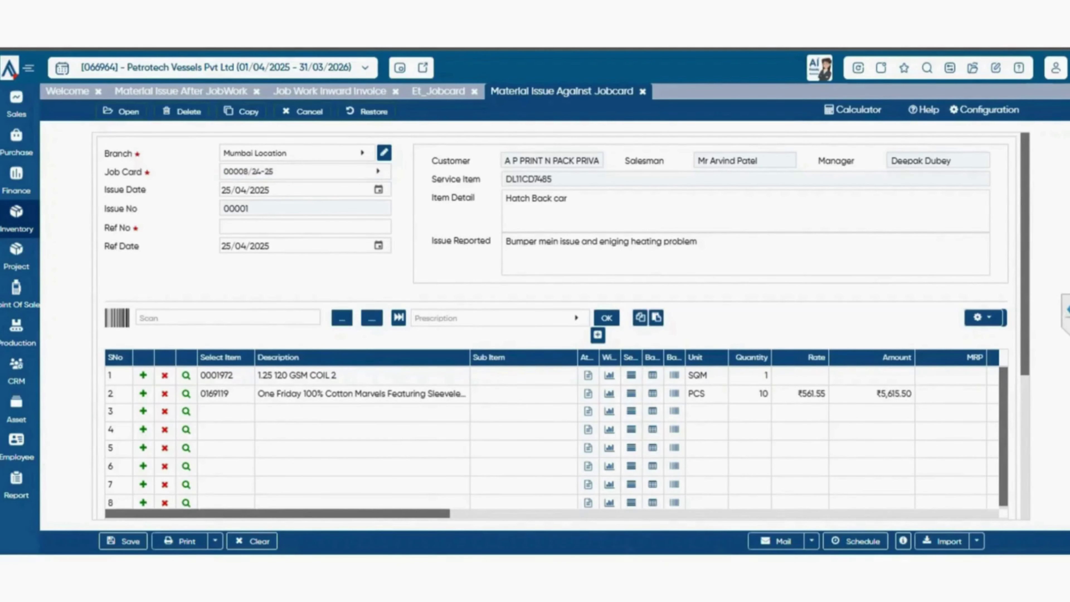
{"action": "mouse_move", "coordinate": [97, 452]}
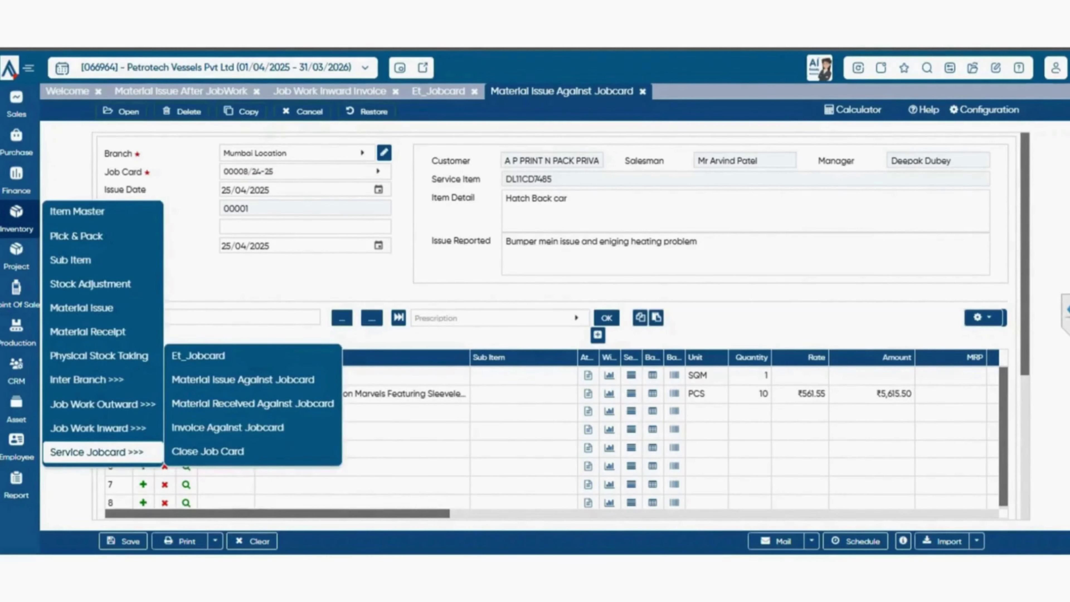
{"action": "left_click", "coordinate": [253, 404]}
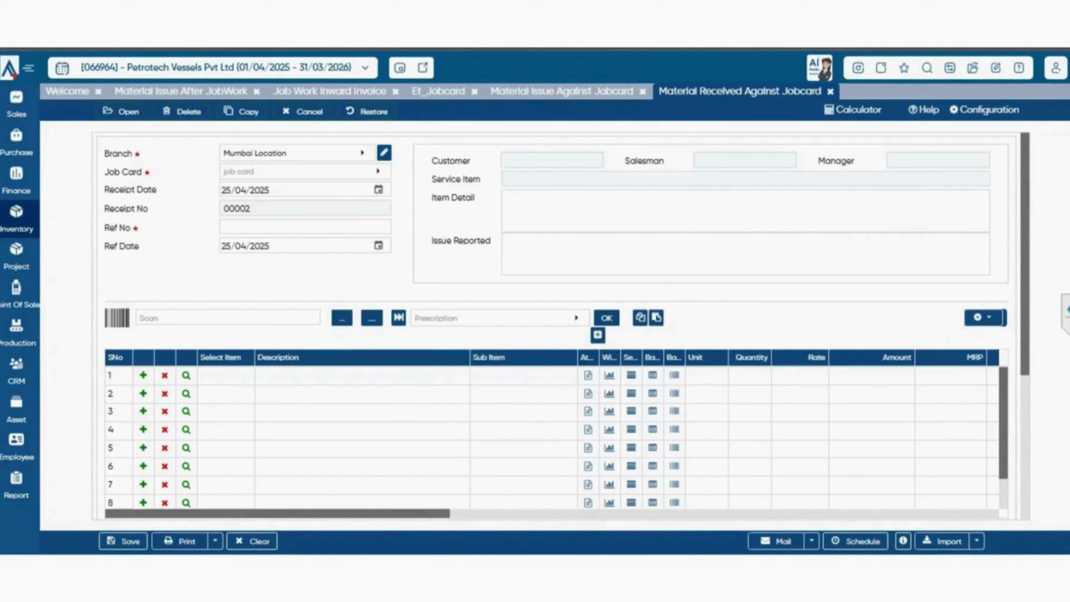
Open the Invoice Against Jobcard form from the Service Jobcard group
{"action": "left_click", "coordinate": [16, 218]}
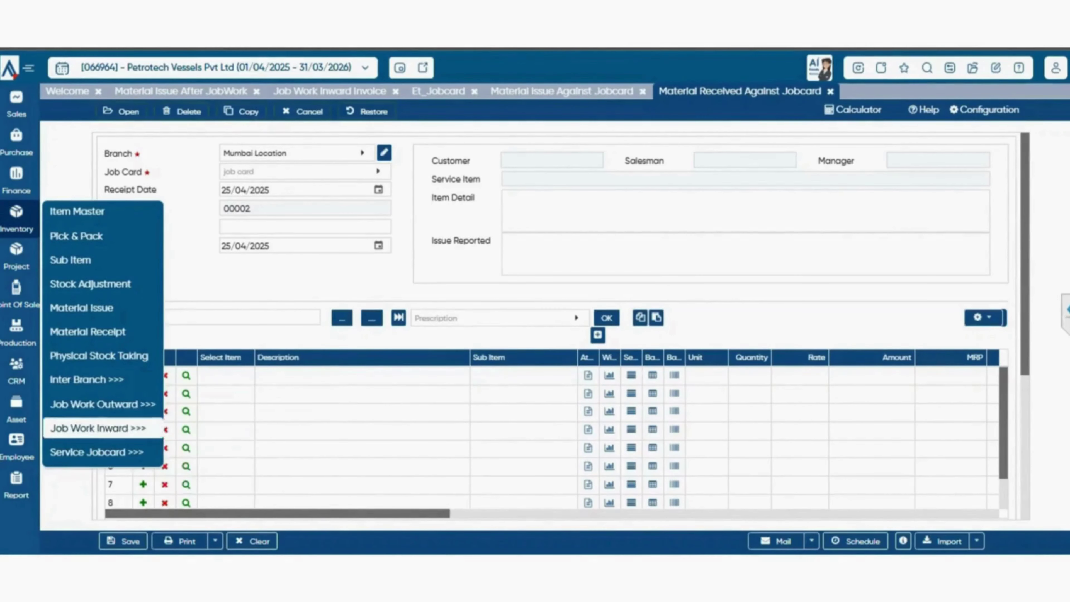
{"action": "mouse_move", "coordinate": [97, 452]}
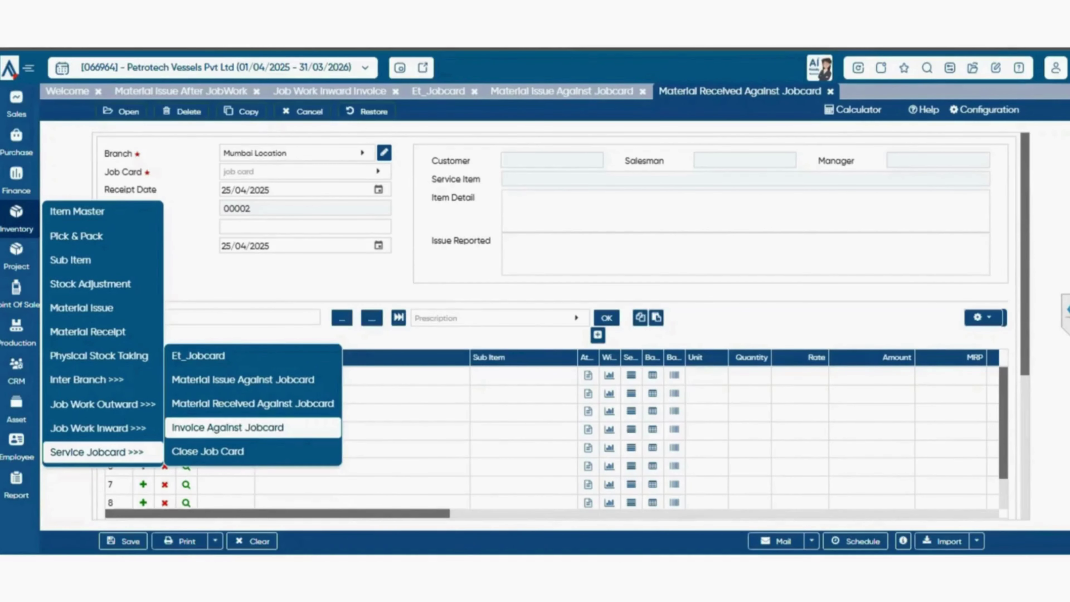
{"action": "left_click", "coordinate": [227, 427]}
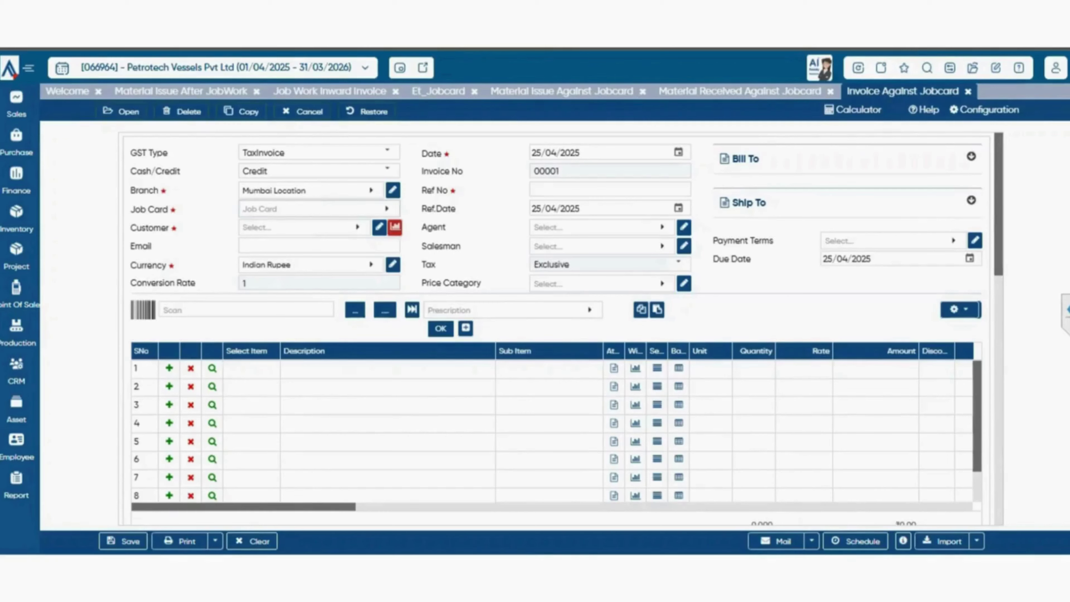
{"action": "left_click", "coordinate": [312, 209]}
{"action": "double_click", "coordinate": [231, 292]}
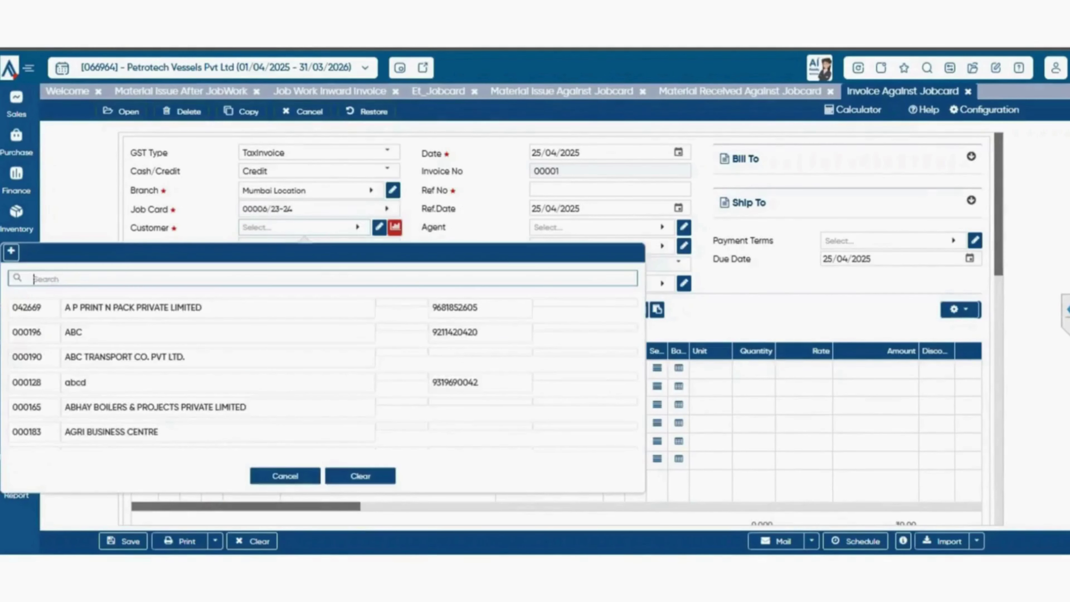
{"action": "key", "text": "Escape"}
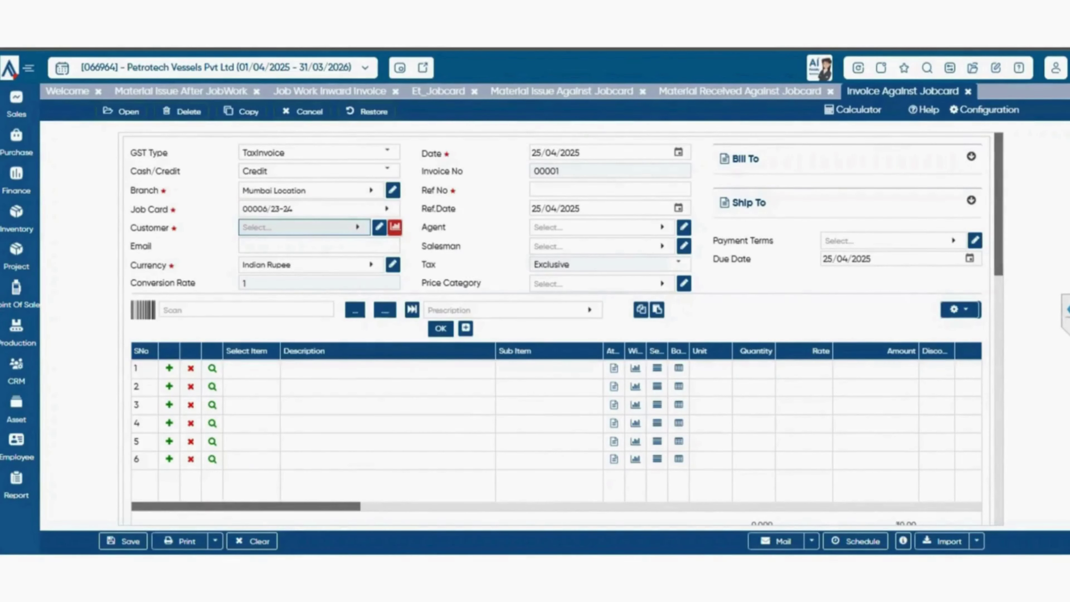
Load job card 00002/24-25 into the Invoice Against Jobcard form
{"action": "left_click", "coordinate": [312, 209]}
{"action": "left_click", "coordinate": [320, 316]}
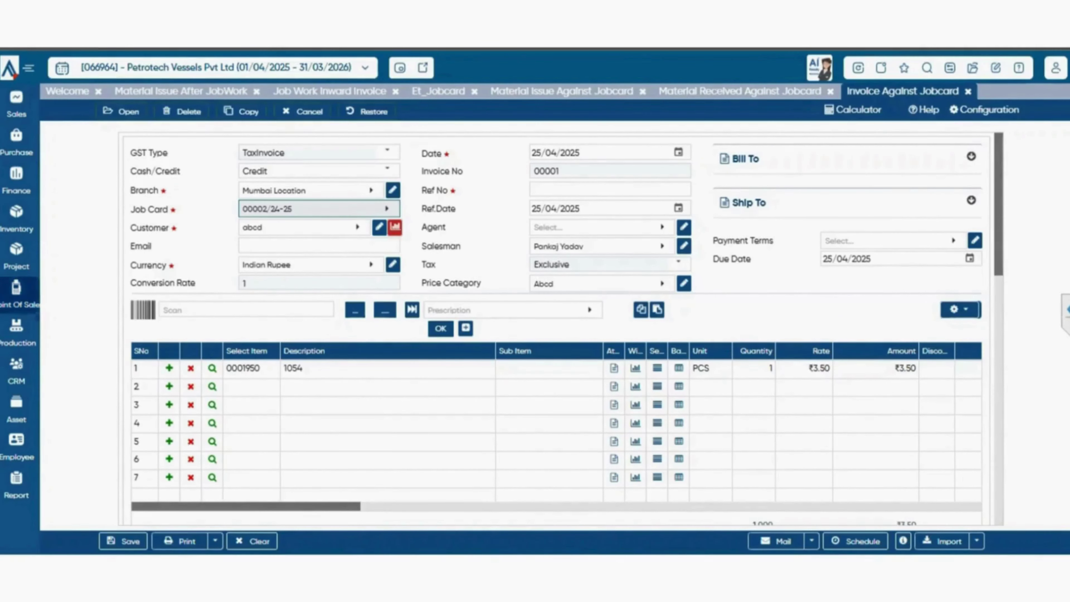
Open the Close Job Card screen from the Service Jobcard group
{"action": "left_click", "coordinate": [16, 217]}
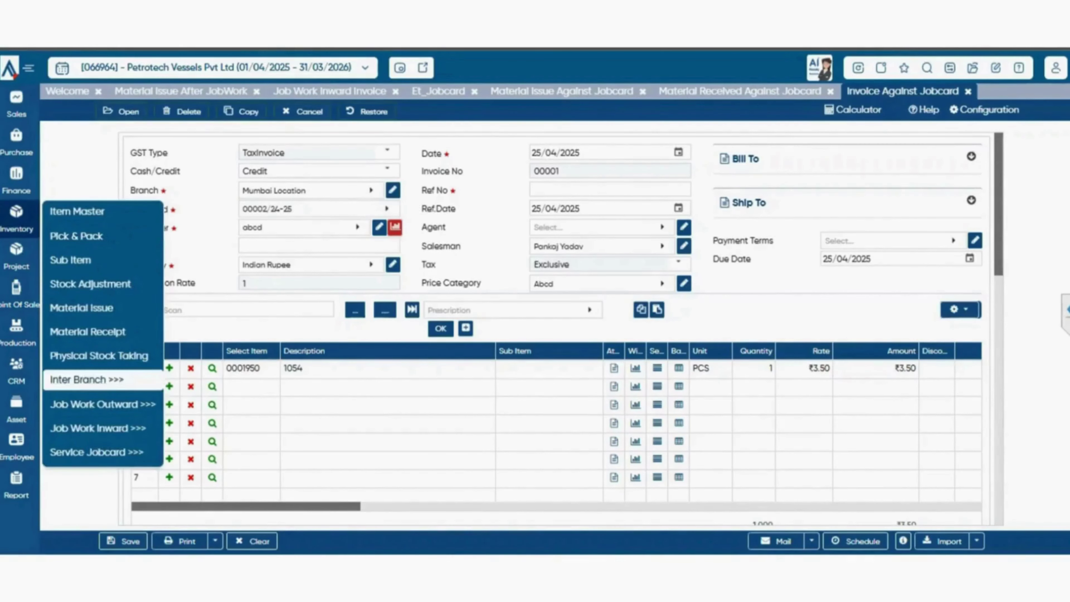
{"action": "mouse_move", "coordinate": [97, 452]}
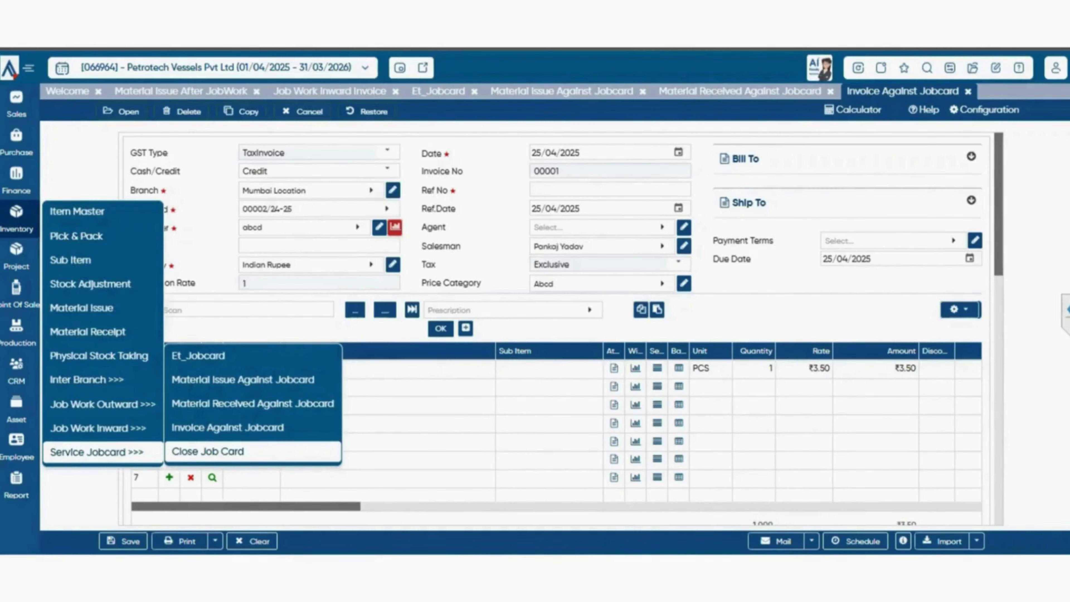
{"action": "left_click", "coordinate": [208, 451]}
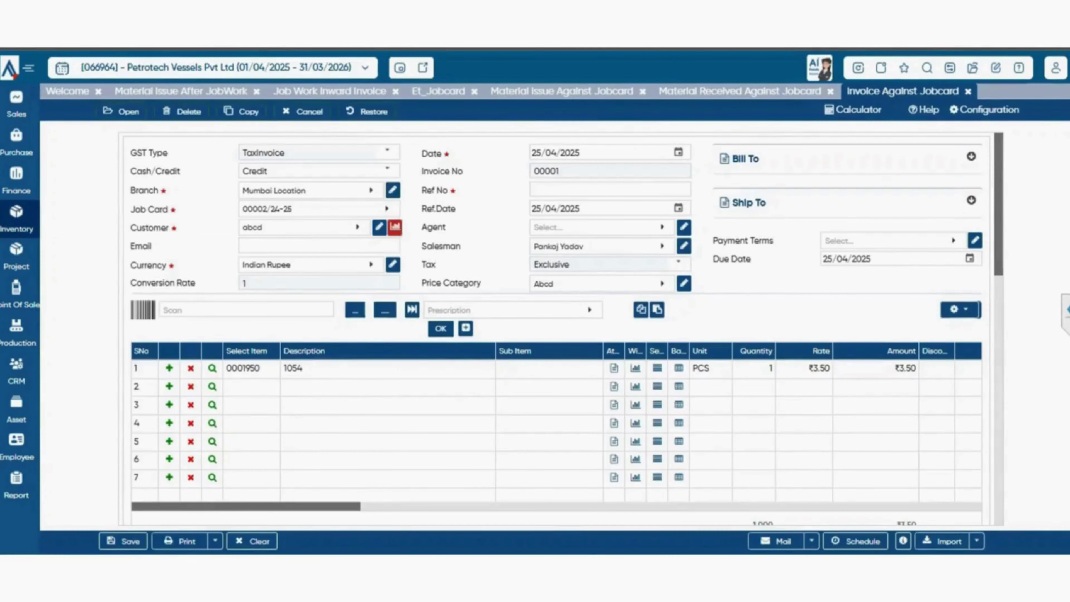
{"action": "left_click", "coordinate": [16, 219]}
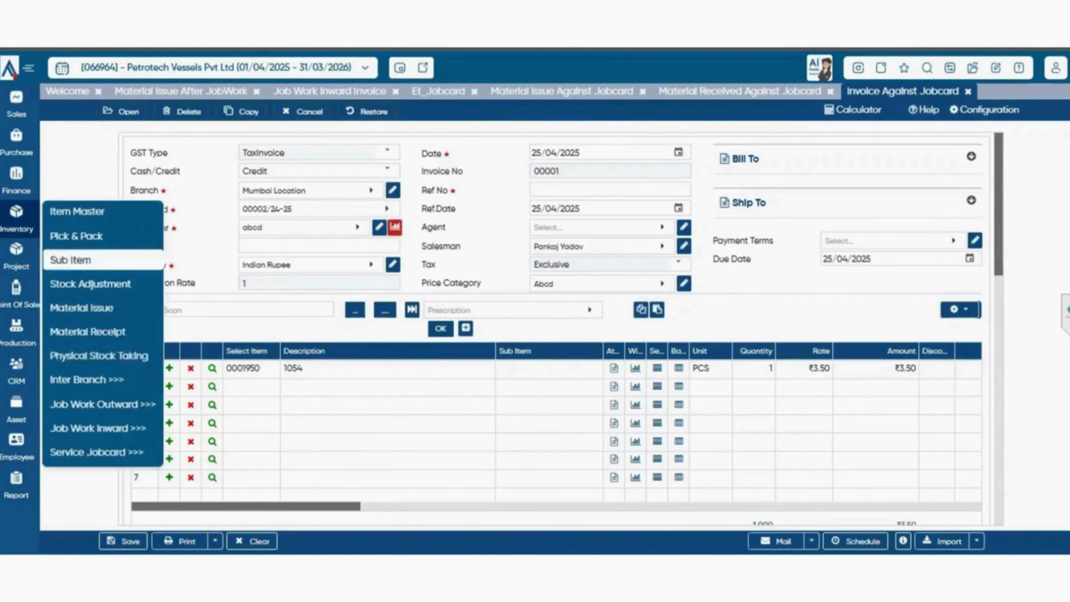
{"action": "left_click", "coordinate": [97, 452]}
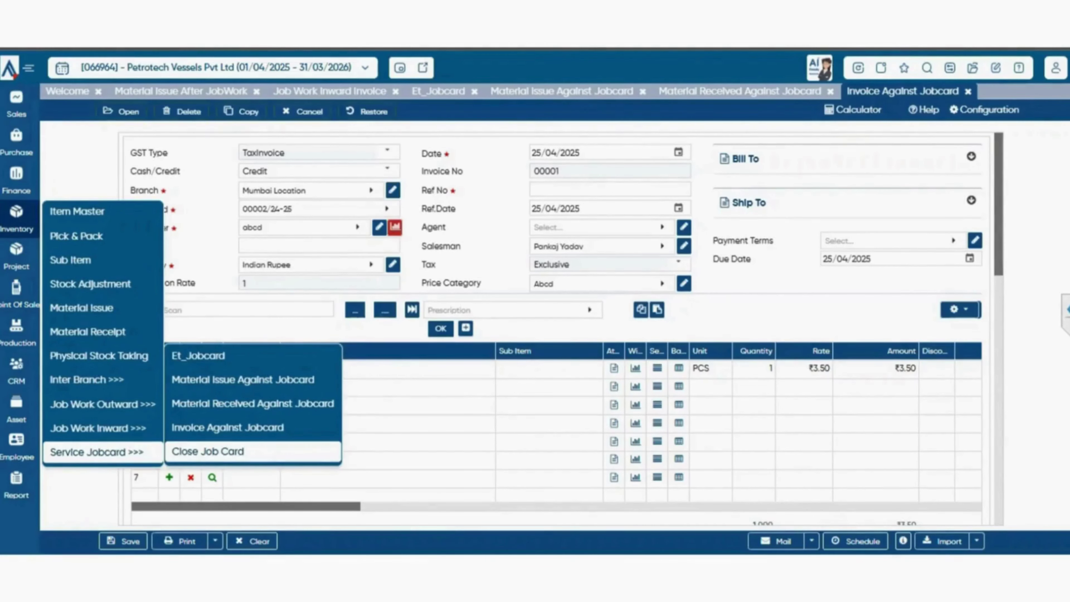
{"action": "left_click", "coordinate": [208, 451]}
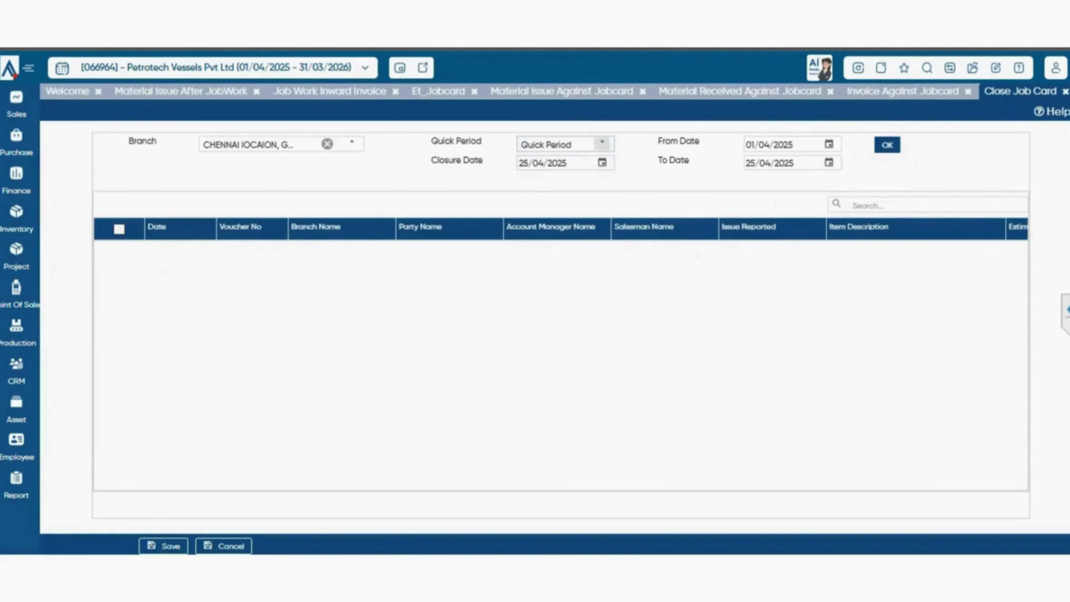
List the job cards of the previous financial year, then select the one dated 18/06/2024 and save its closure
{"action": "left_click", "coordinate": [560, 144]}
{"action": "left_click", "coordinate": [561, 349]}
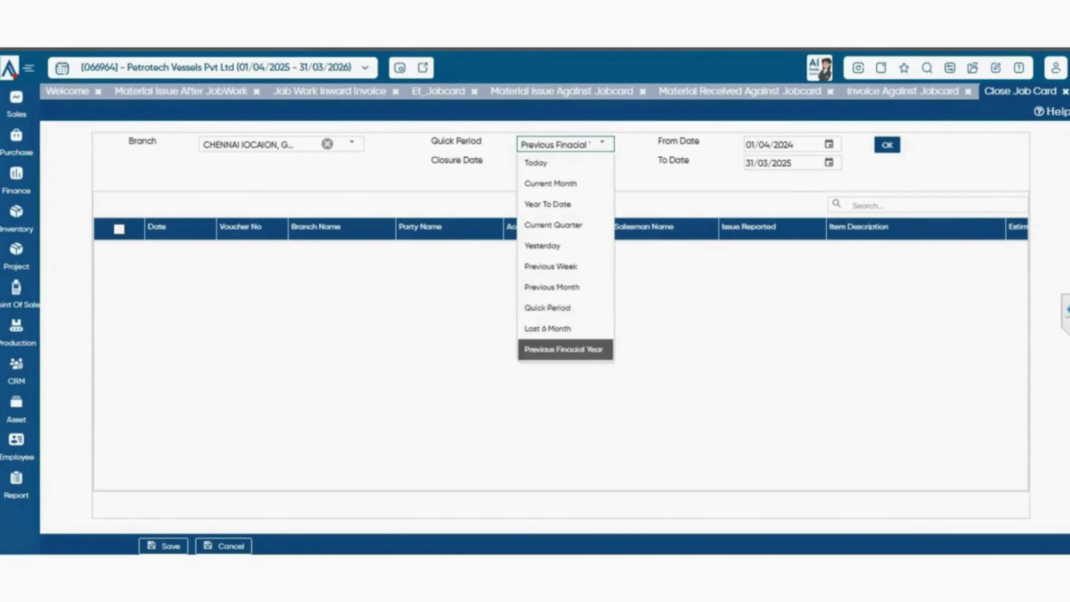
{"action": "left_click", "coordinate": [888, 145]}
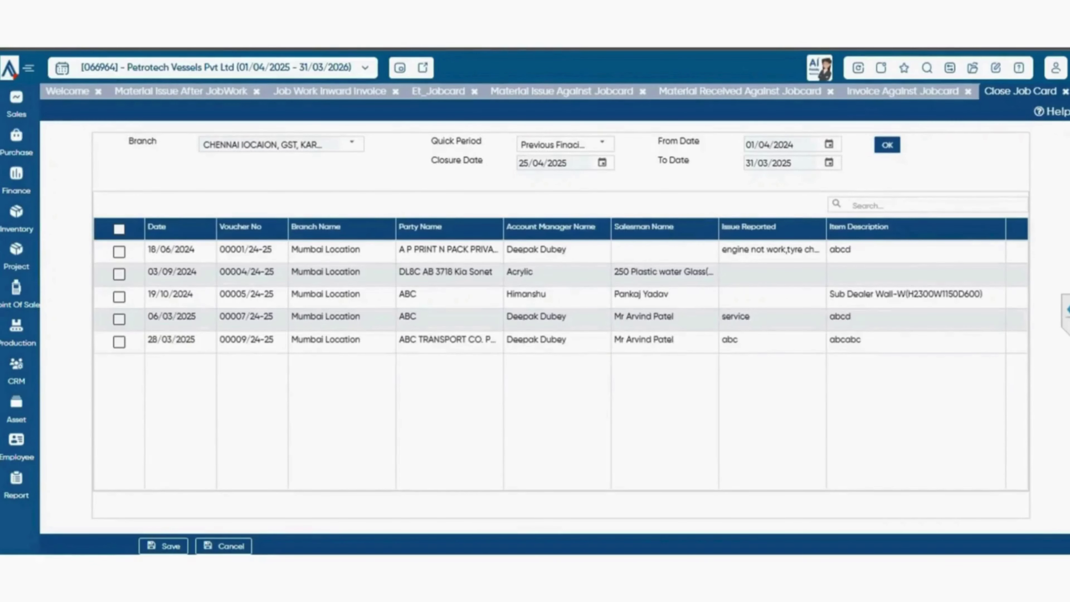
{"action": "left_click", "coordinate": [118, 252]}
{"action": "left_click", "coordinate": [163, 546]}
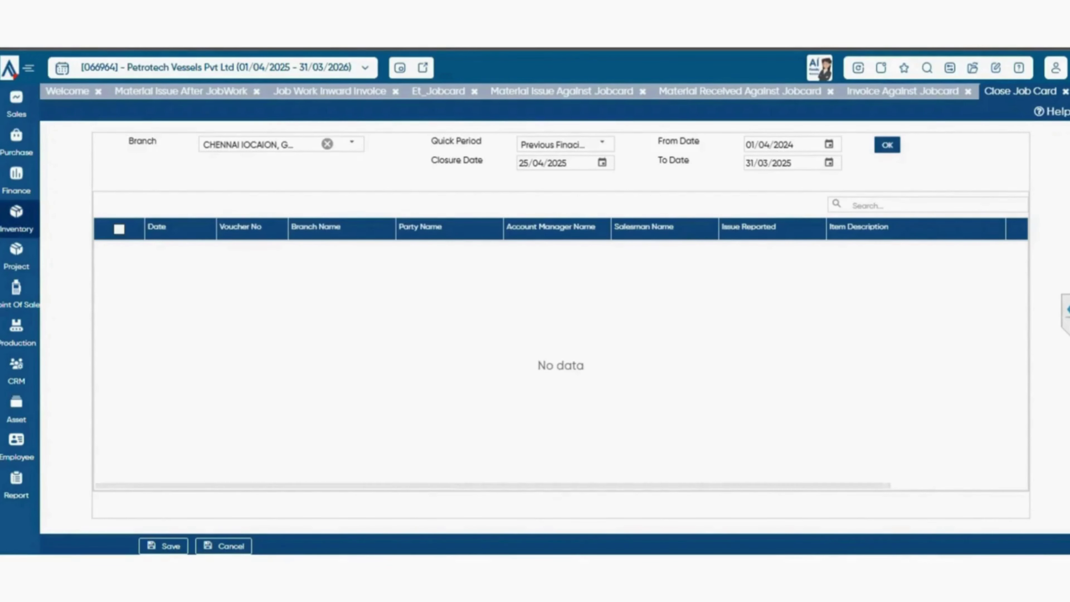
Open All Report and expand it to the full catalogue of reports
{"action": "left_click", "coordinate": [16, 221]}
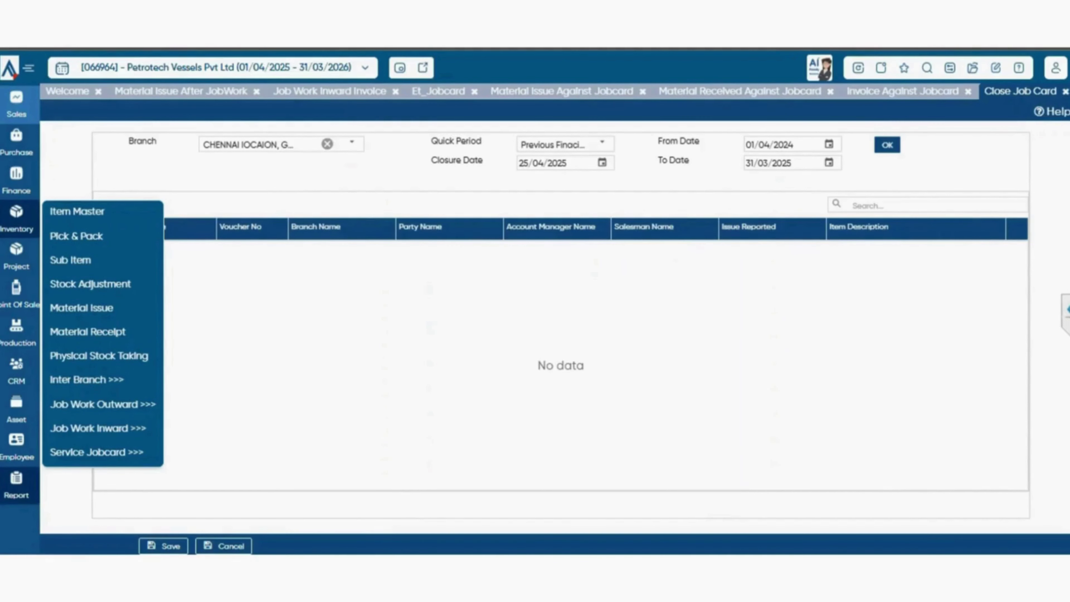
{"action": "mouse_move", "coordinate": [16, 484]}
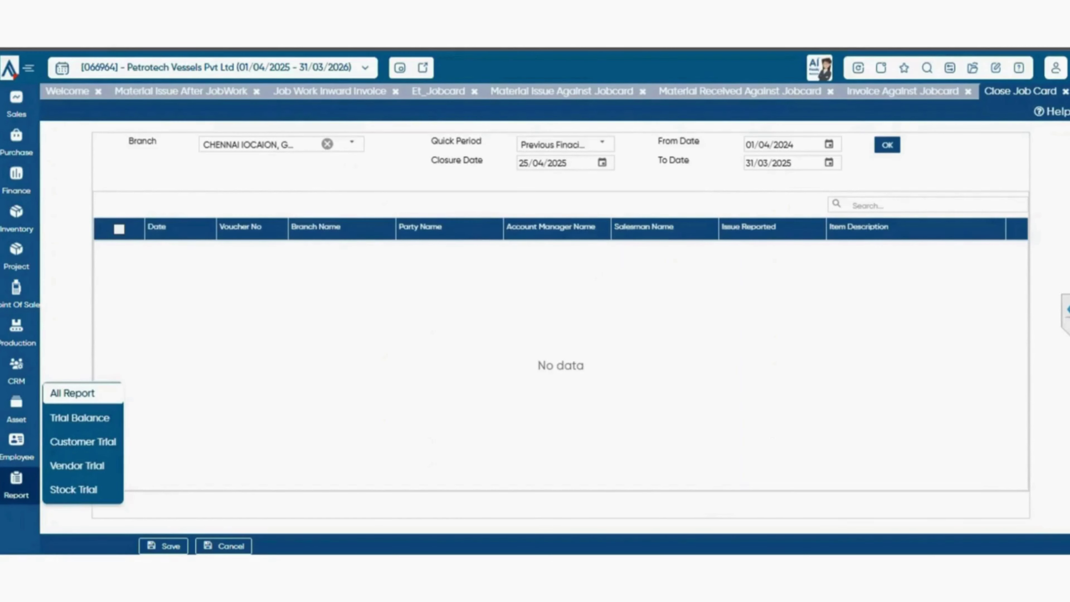
{"action": "left_click", "coordinate": [73, 393]}
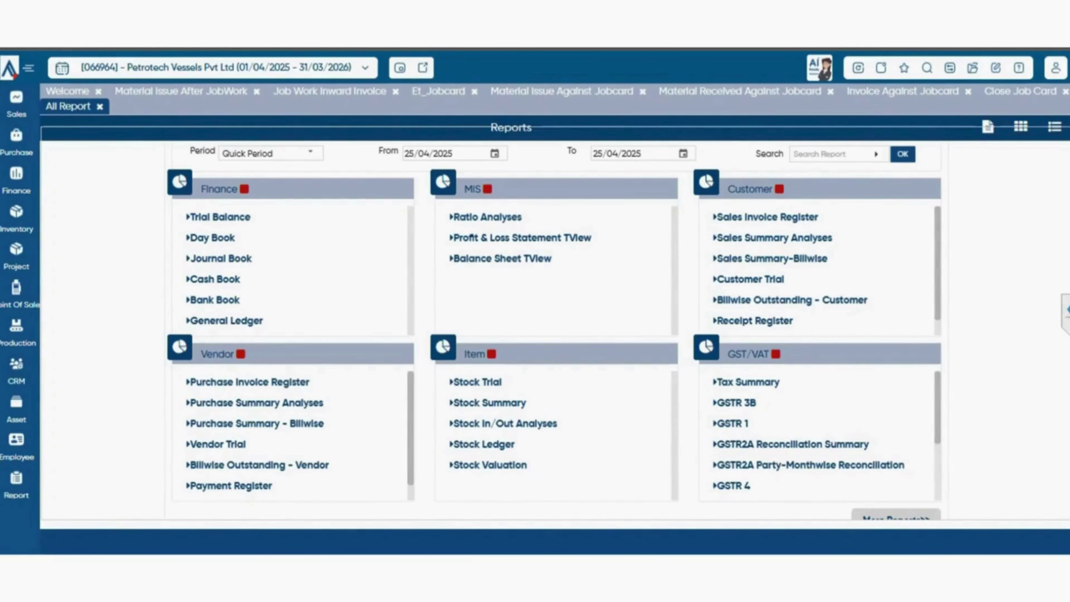
{"action": "left_click", "coordinate": [897, 517]}
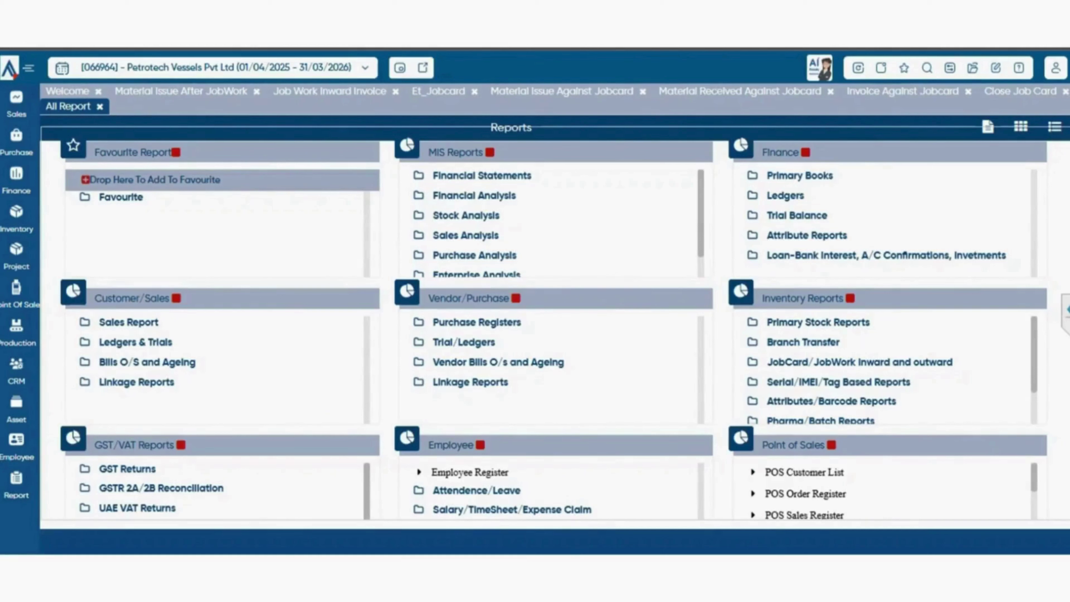
Open the Item Master report from Primary Stock Reports under Inventory Reports
{"action": "left_click", "coordinate": [818, 323]}
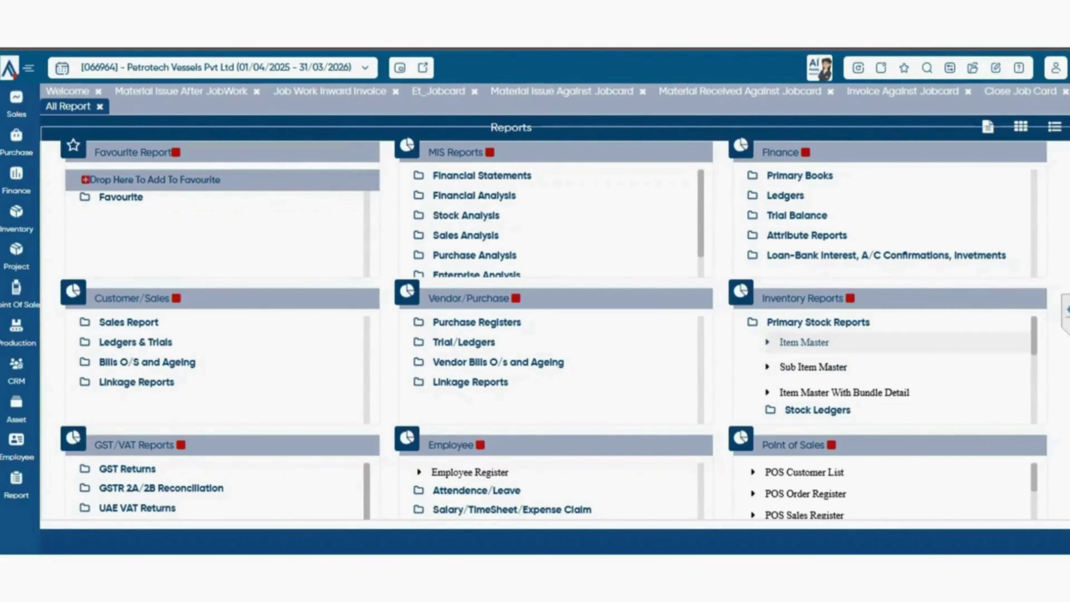
{"action": "left_click", "coordinate": [805, 342]}
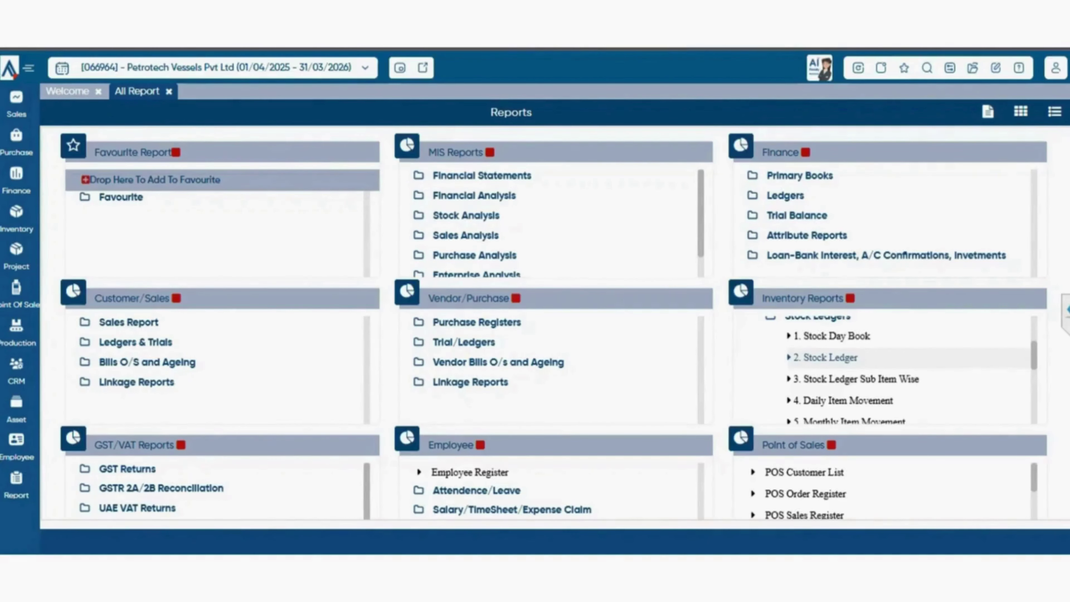
View the Stock Ledger report for 25/04/2025 with the default filters, followed by the Stock Ledger Sub Item Wise report
{"action": "left_click", "coordinate": [826, 357]}
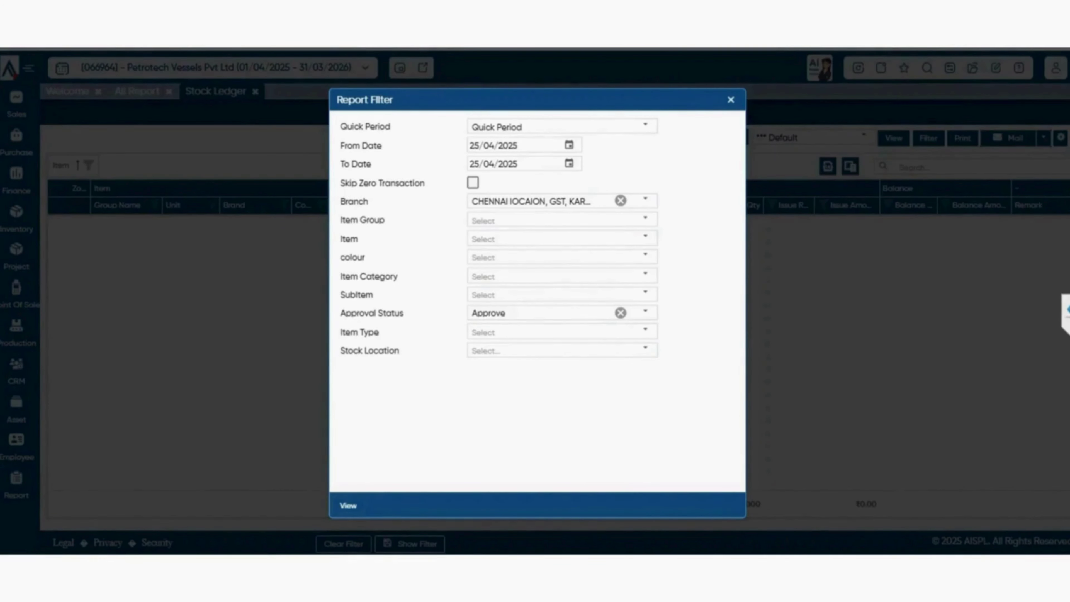
{"action": "left_click", "coordinate": [348, 506]}
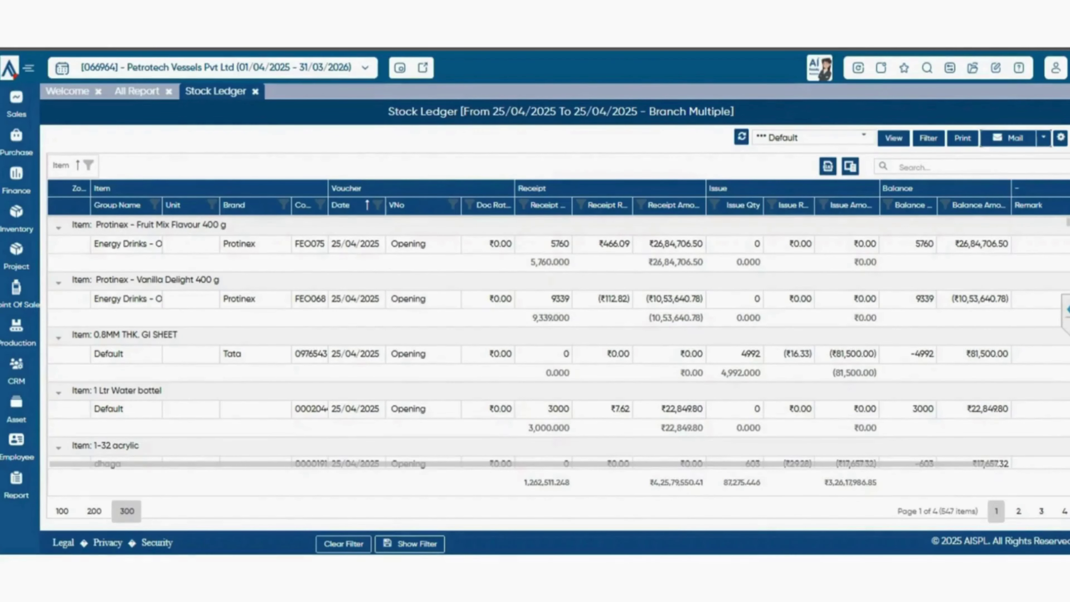
{"action": "left_click", "coordinate": [137, 91]}
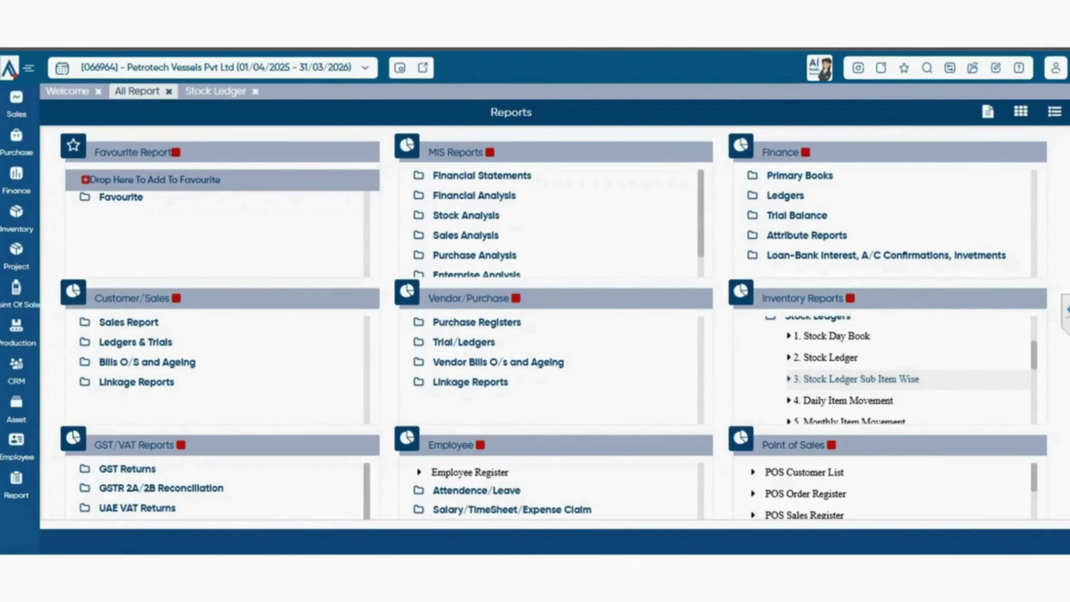
{"action": "left_click", "coordinate": [861, 379]}
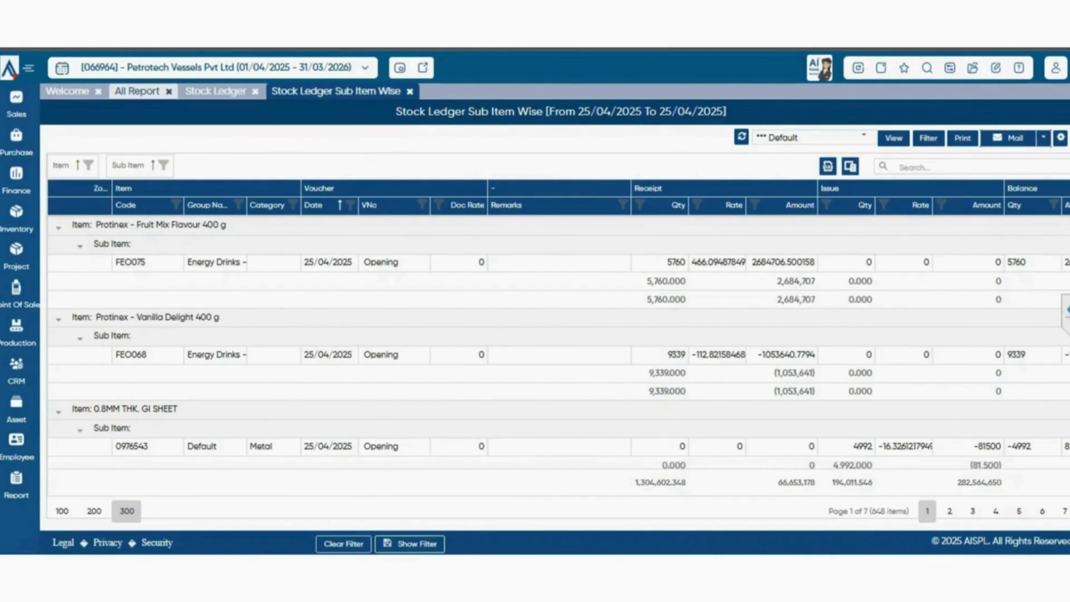
Expand the Stock Trials group under Inventory Reports and view the Stock Trial report for 25/04/2025 with zero balances skipped
{"action": "left_click", "coordinate": [137, 91]}
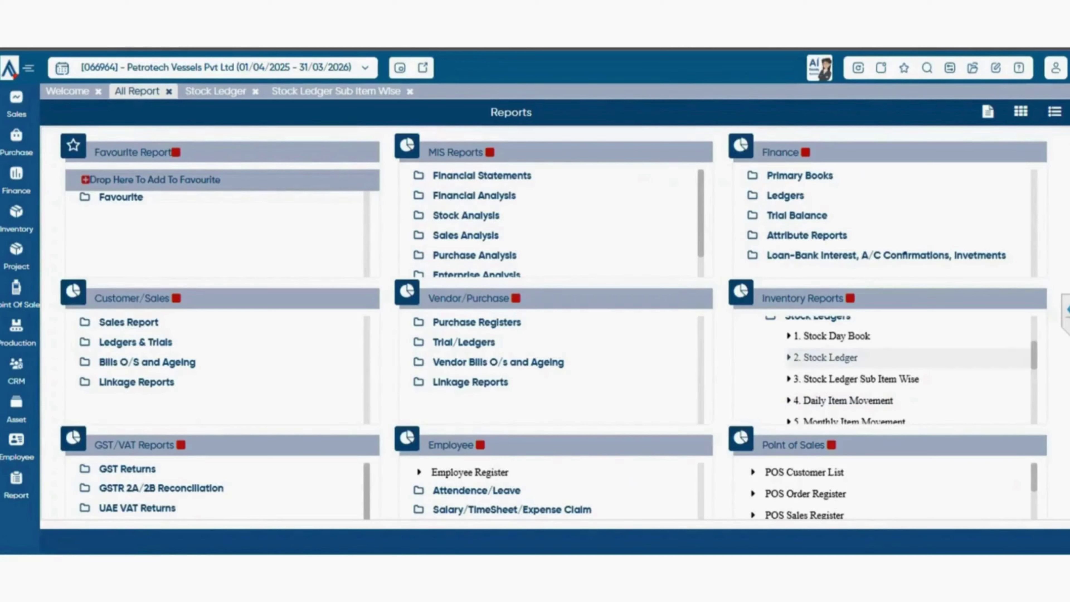
{"action": "scroll", "coordinate": [859, 379], "scroll_direction": "down", "scroll_amount": 3}
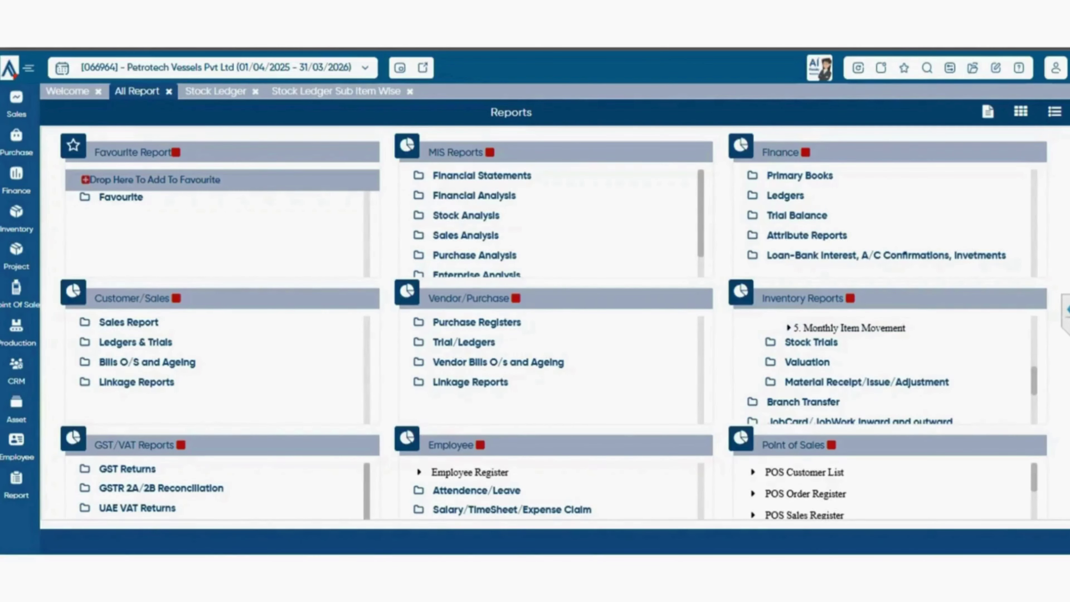
{"action": "left_click", "coordinate": [811, 342]}
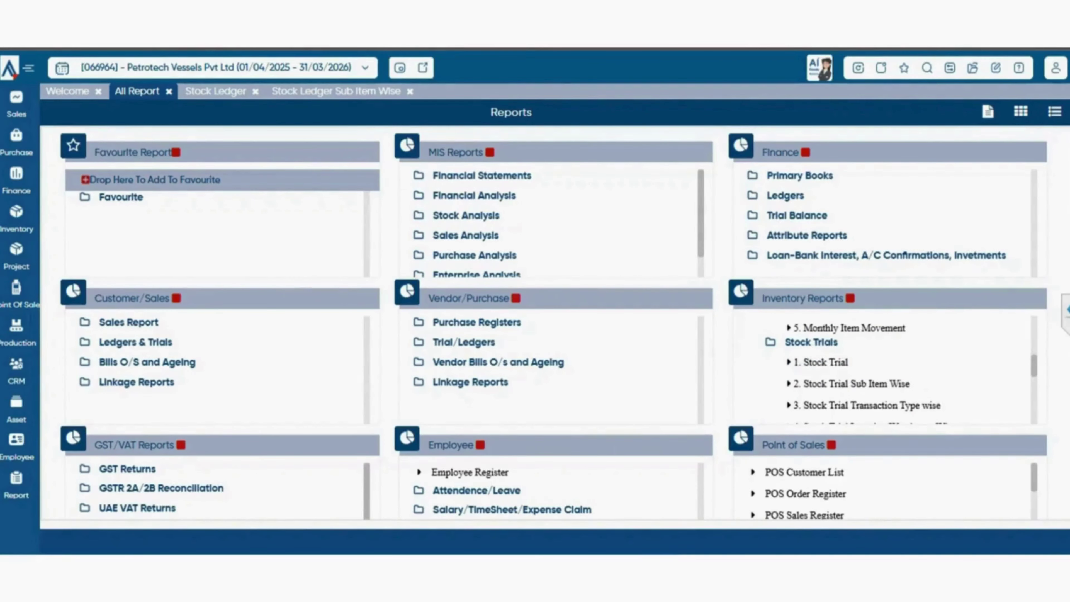
{"action": "scroll", "coordinate": [902, 370], "scroll_direction": "down", "scroll_amount": 2}
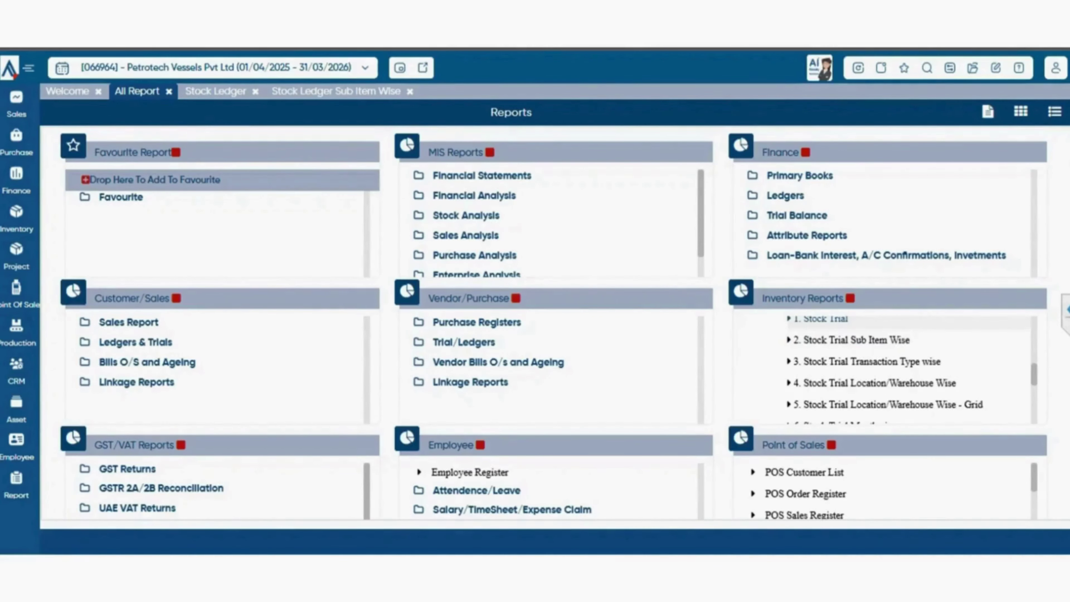
{"action": "left_click", "coordinate": [822, 318]}
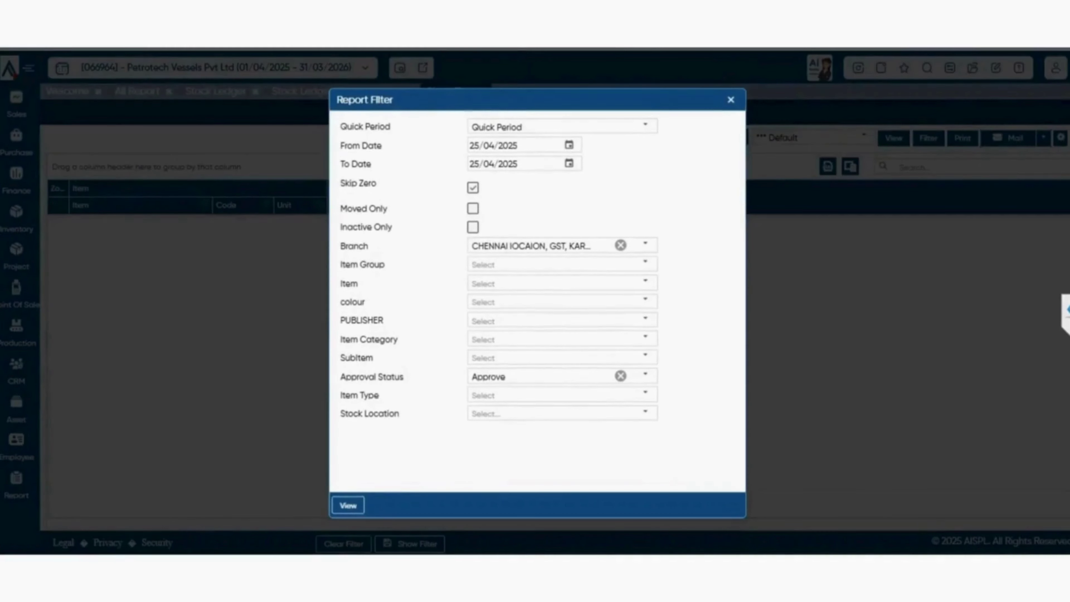
{"action": "left_click", "coordinate": [348, 506]}
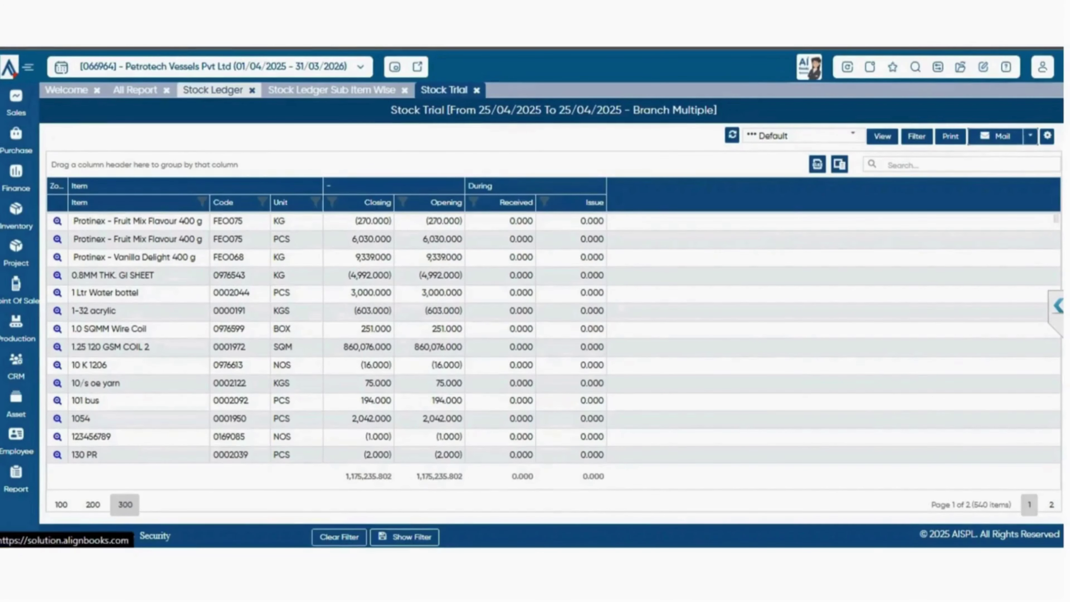
View the Stock Trial Sub Item Wise and Stock Trial Transaction Type wise reports from the Stock Trials group
{"action": "left_click", "coordinate": [135, 90]}
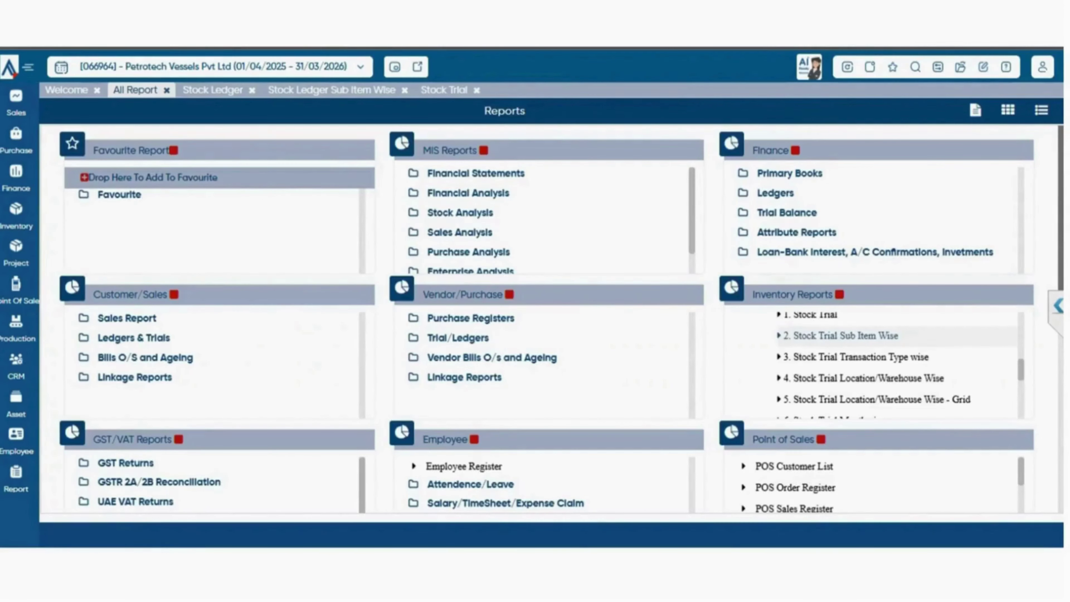
{"action": "left_click", "coordinate": [841, 336]}
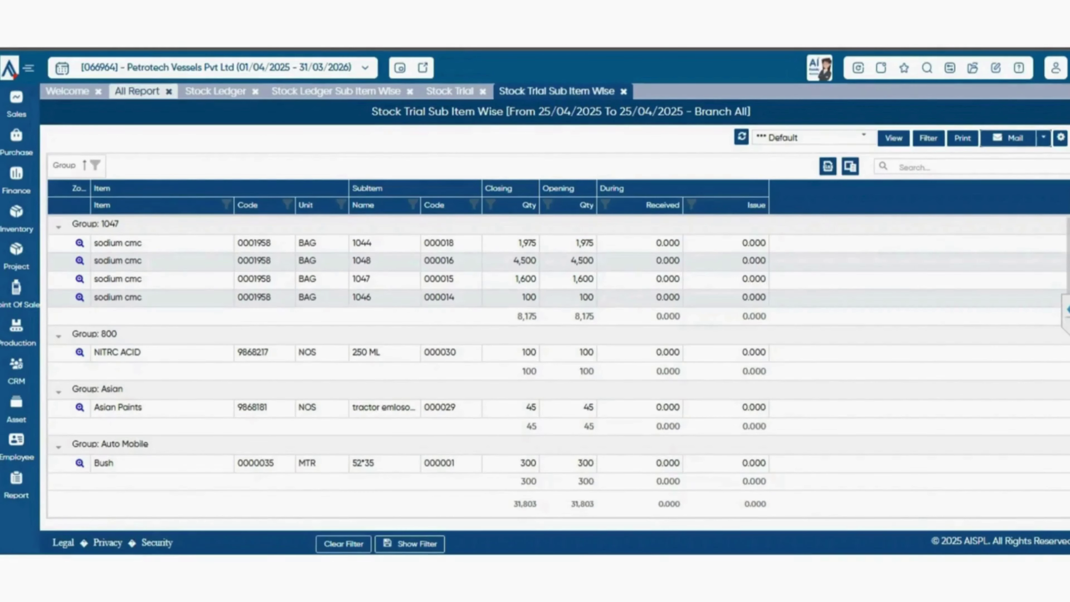
{"action": "left_click", "coordinate": [135, 89]}
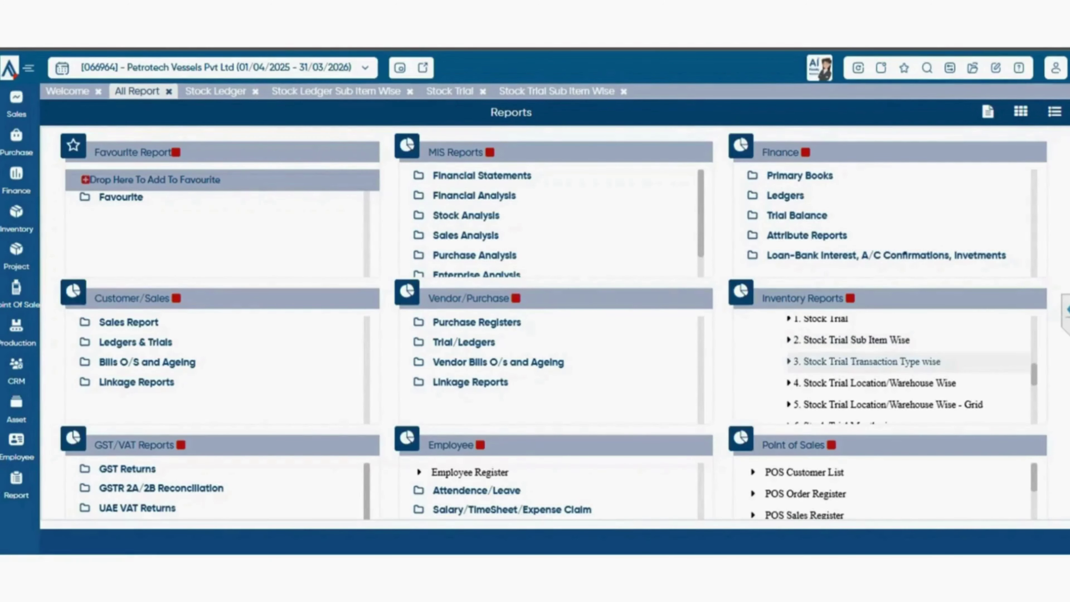
{"action": "left_click", "coordinate": [867, 362]}
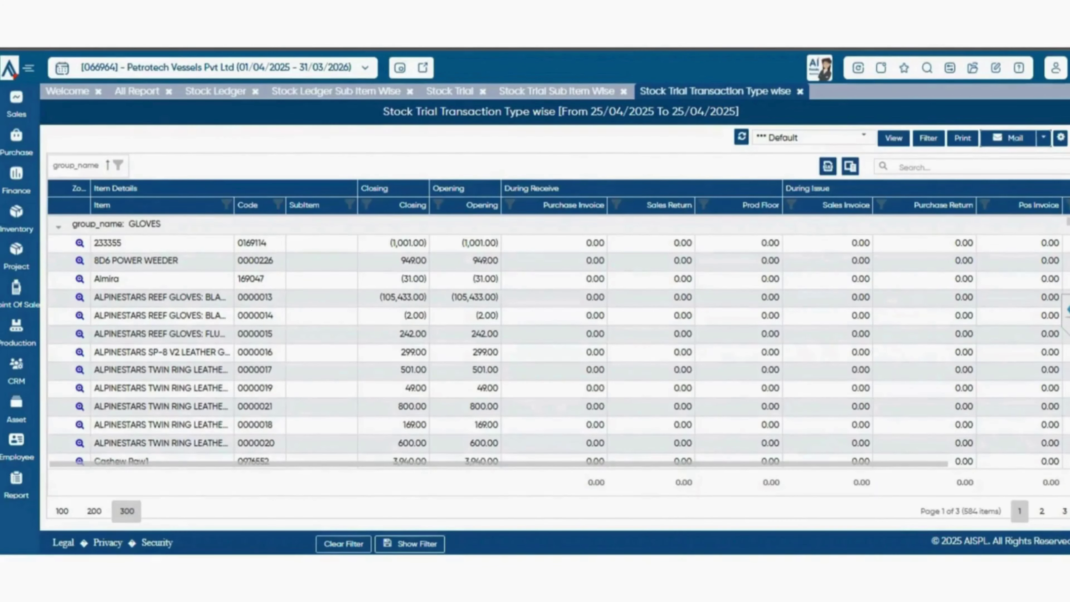
View the Stock Trial Location/Warehouse Wise report and return to the report catalogue
{"action": "left_click", "coordinate": [137, 91]}
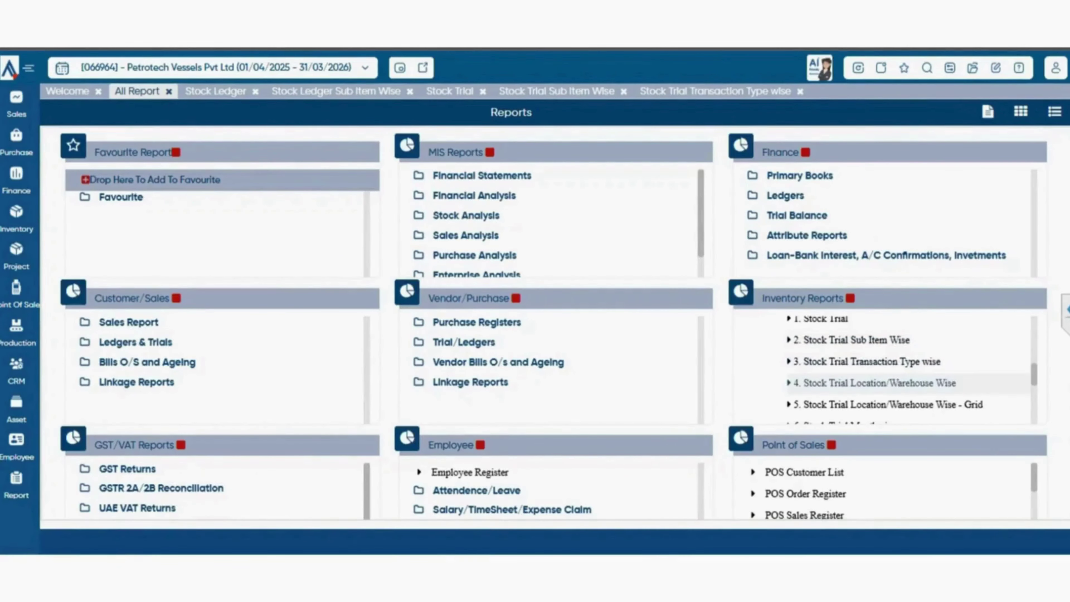
{"action": "left_click", "coordinate": [874, 383]}
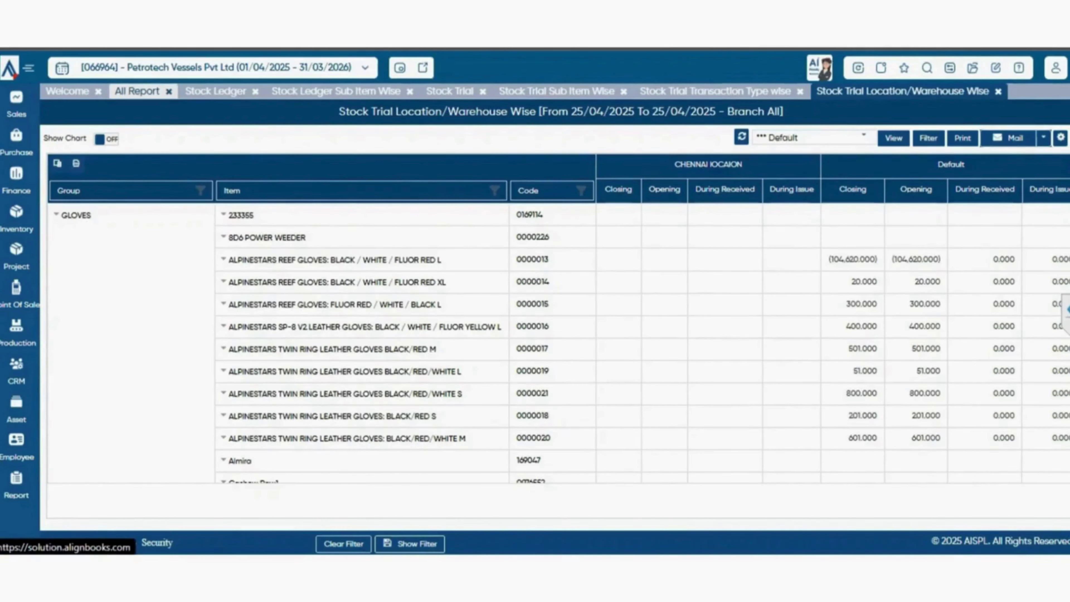
{"action": "left_click", "coordinate": [138, 91]}
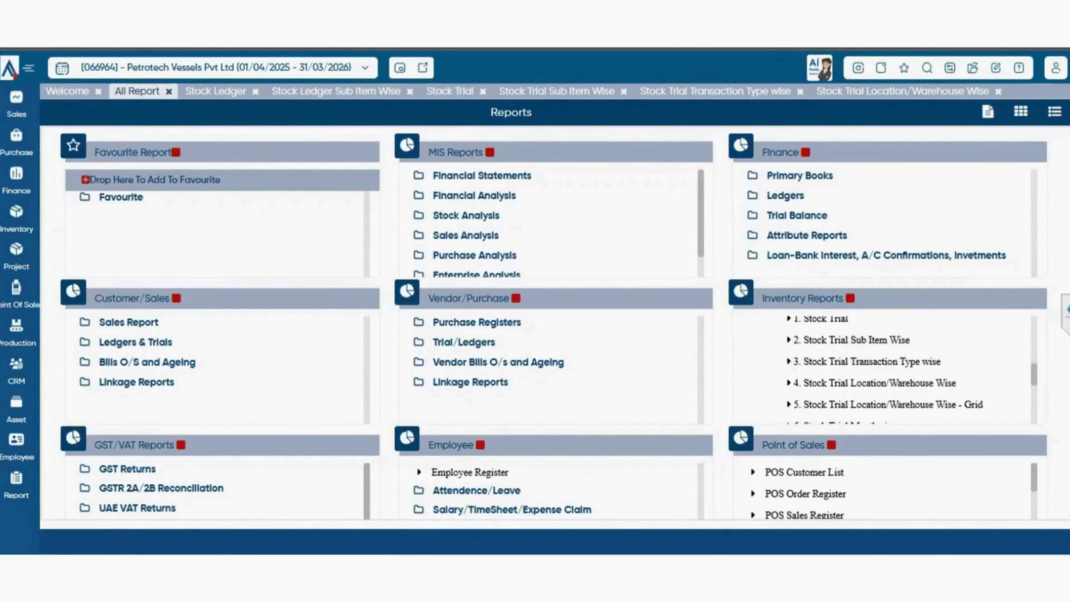
Expand the Valuation group under Inventory Reports and look through the valuation reports it offers
{"action": "scroll", "coordinate": [885, 371], "scroll_direction": "down", "scroll_amount": 1}
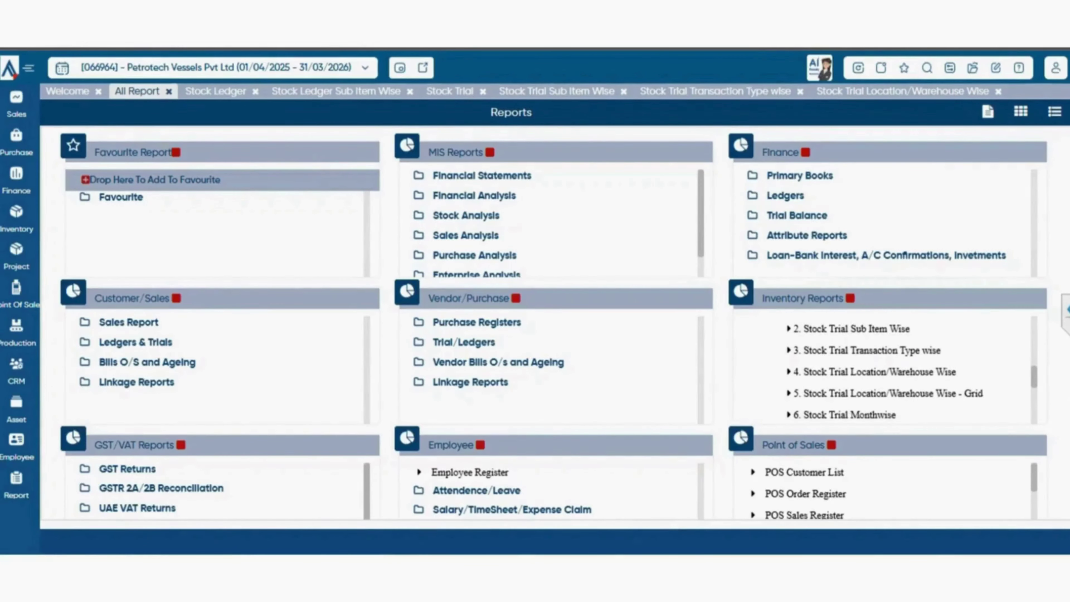
{"action": "scroll", "coordinate": [885, 371], "scroll_direction": "down", "scroll_amount": 1}
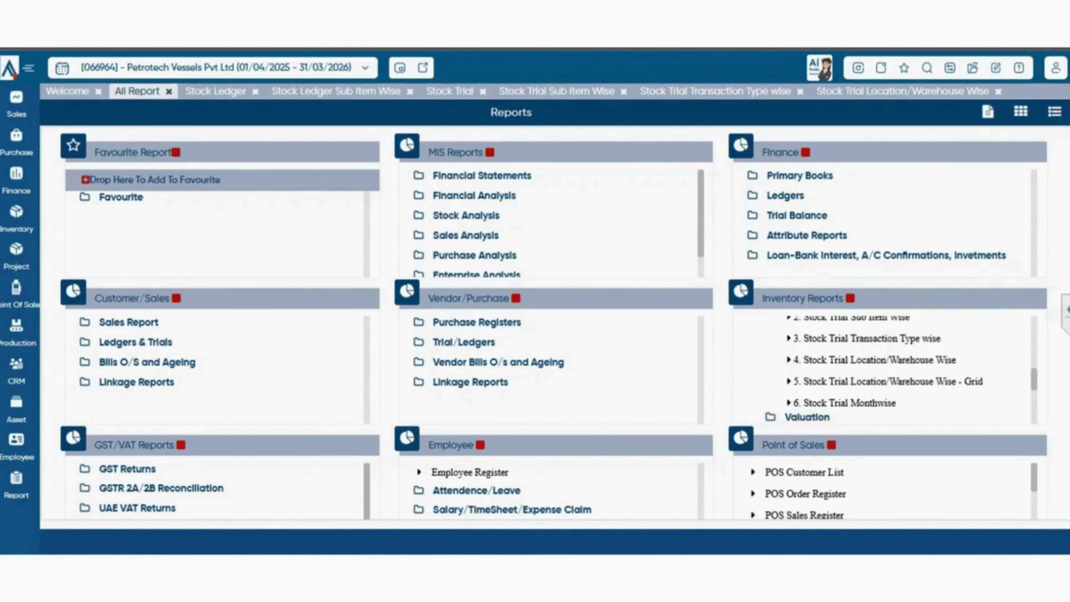
{"action": "scroll", "coordinate": [885, 371], "scroll_direction": "down", "scroll_amount": 1}
{"action": "scroll", "coordinate": [885, 371], "scroll_direction": "down", "scroll_amount": 1}
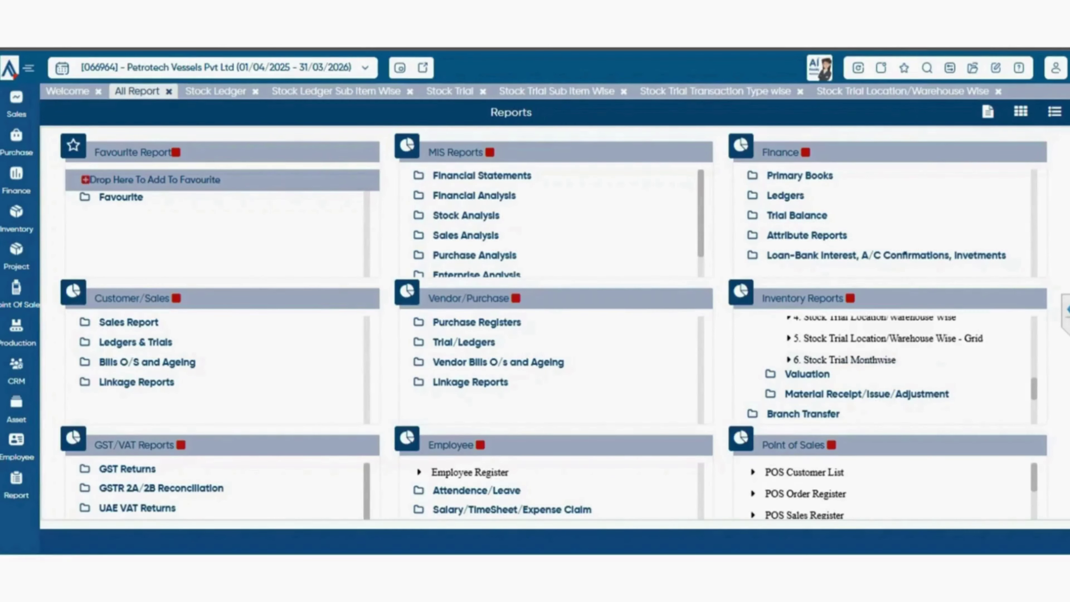
{"action": "left_click", "coordinate": [807, 374]}
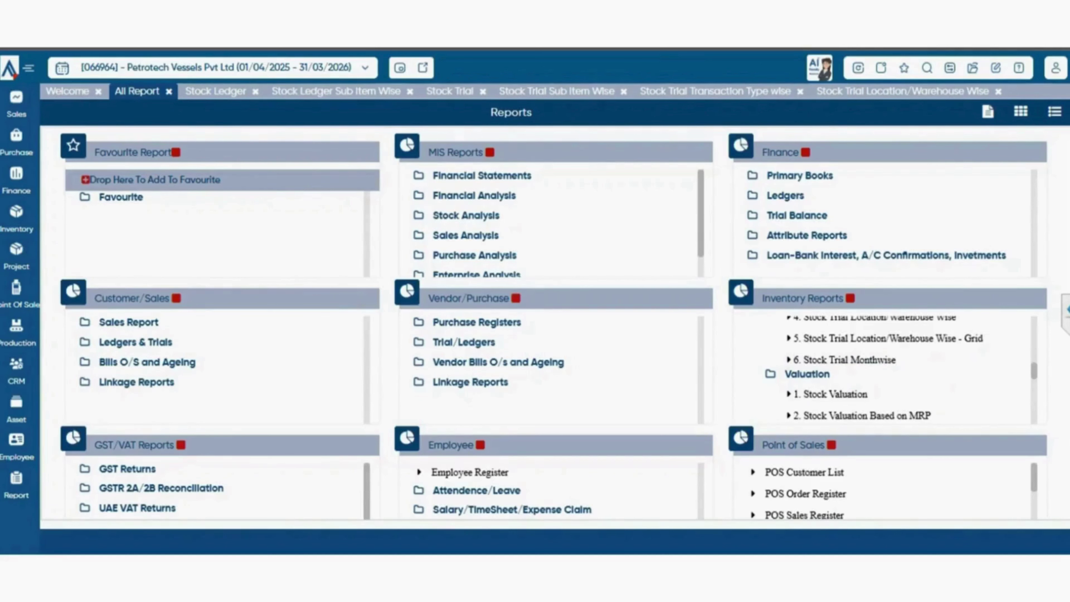
{"action": "scroll", "coordinate": [901, 366], "scroll_direction": "down", "scroll_amount": 2}
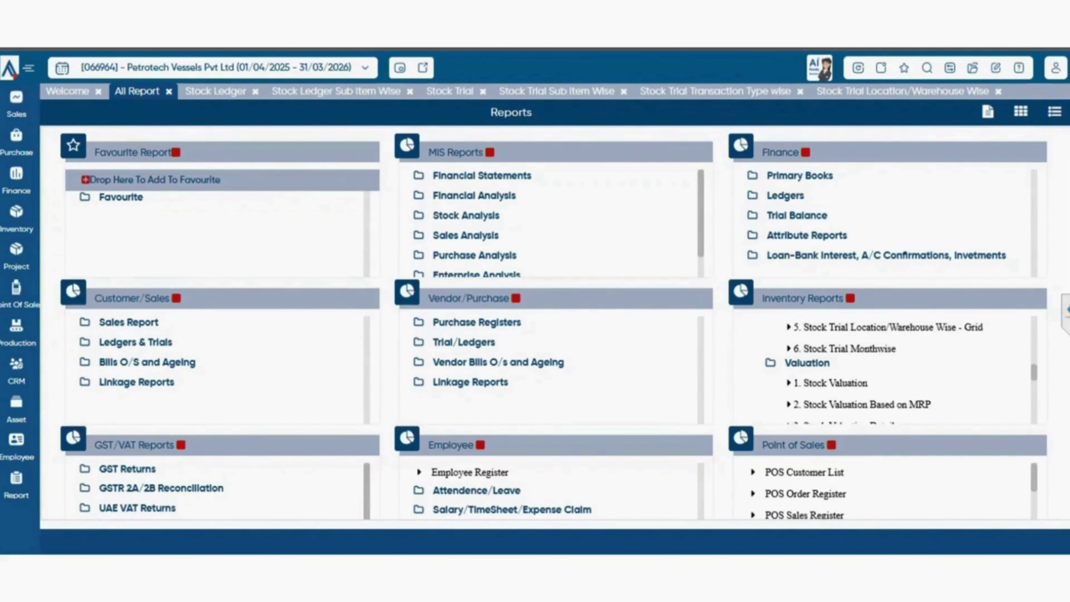
{"action": "scroll", "coordinate": [885, 371], "scroll_direction": "down", "scroll_amount": 1}
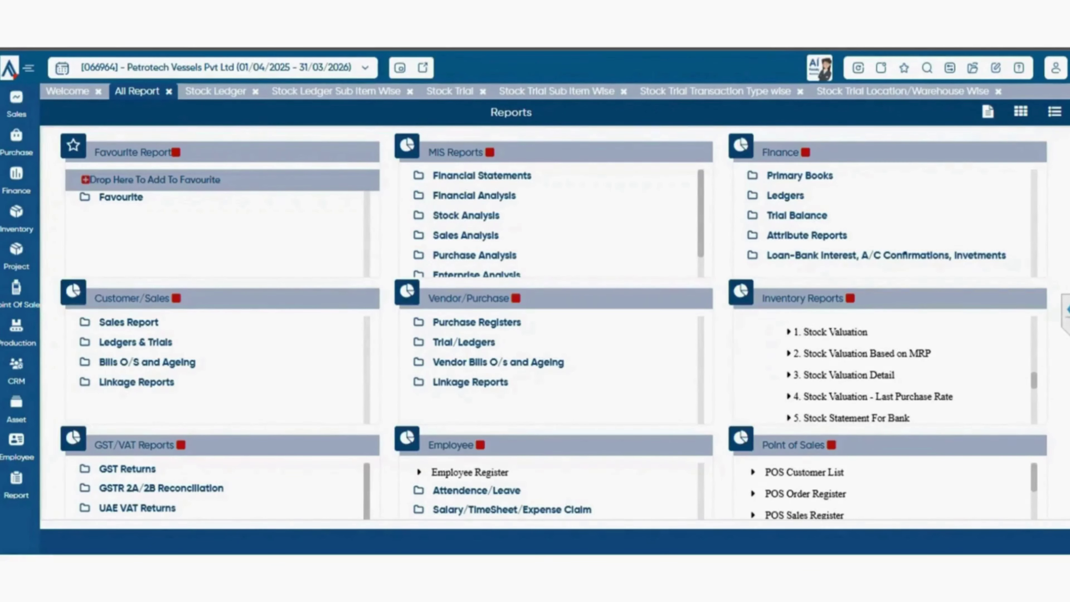
{"action": "scroll", "coordinate": [912, 370], "scroll_direction": "down", "scroll_amount": 3}
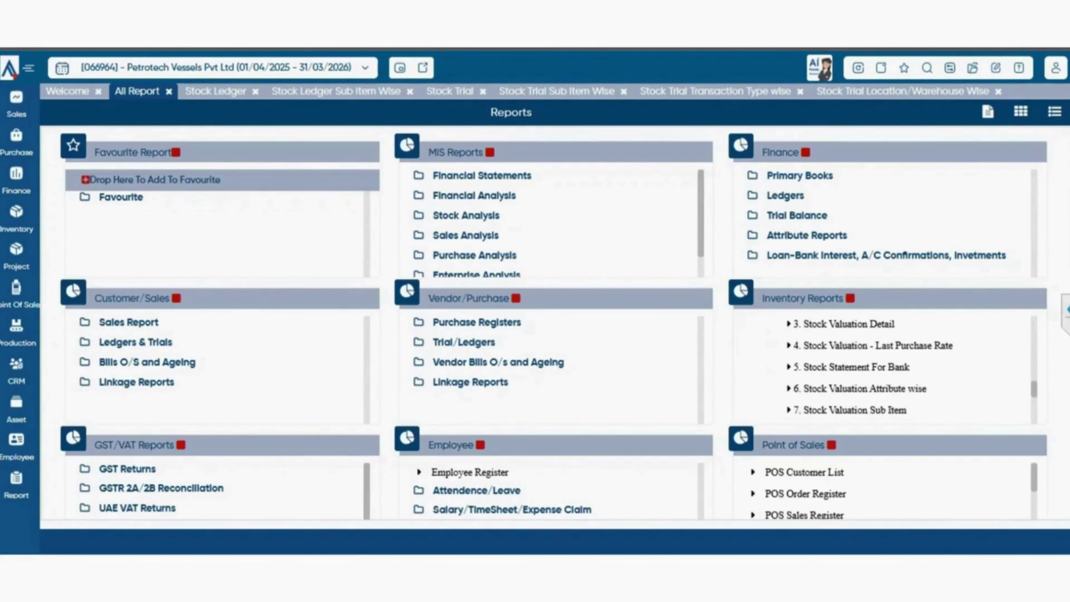
{"action": "scroll", "coordinate": [901, 370], "scroll_direction": "down", "scroll_amount": 2}
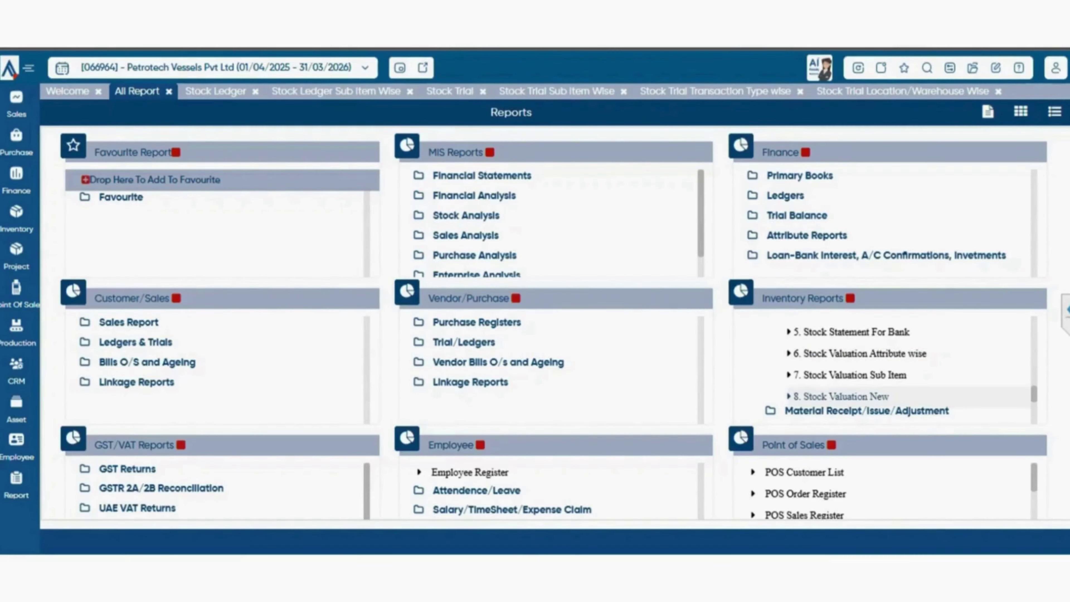
View the Stock Valuation report for 25/04/2025 with zero balances skipped, followed by the Stock Valuation Based on MRP report
{"action": "scroll", "coordinate": [885, 371], "scroll_direction": "up", "scroll_amount": 3}
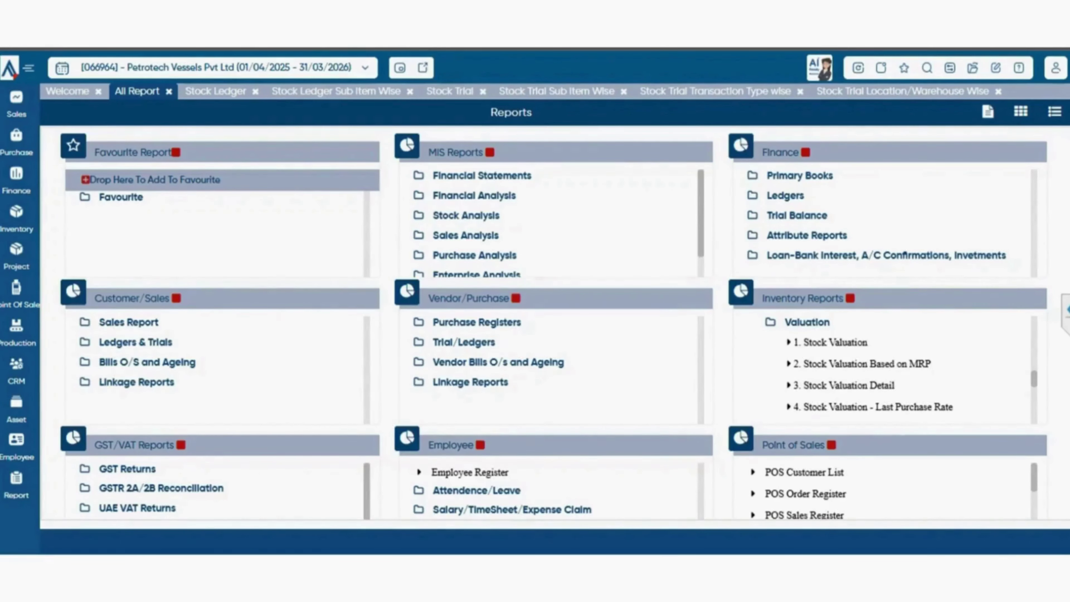
{"action": "left_click", "coordinate": [830, 342]}
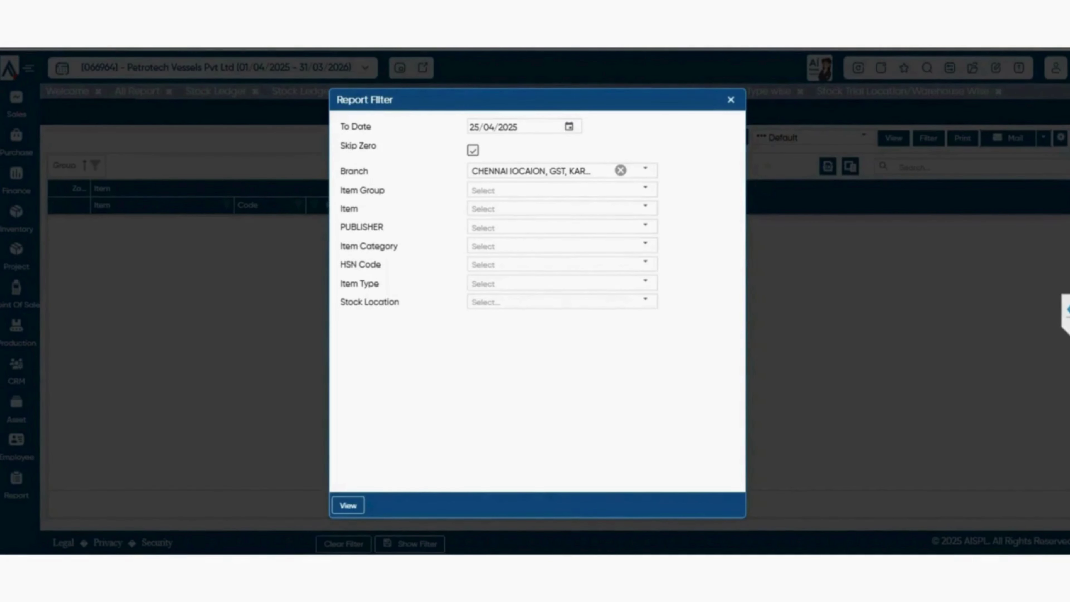
{"action": "left_click", "coordinate": [348, 505]}
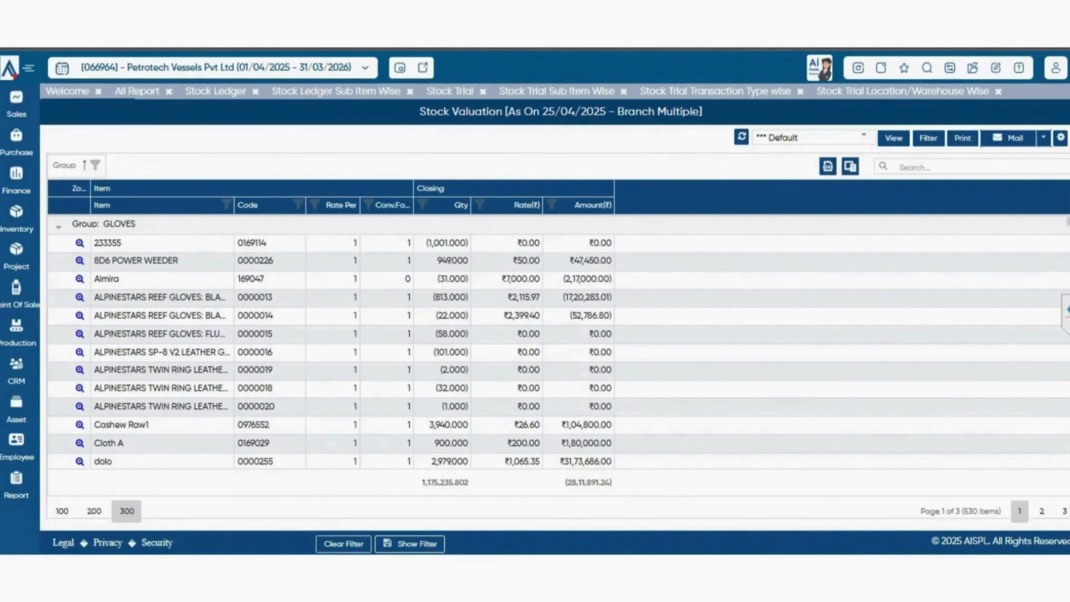
{"action": "left_click", "coordinate": [136, 91]}
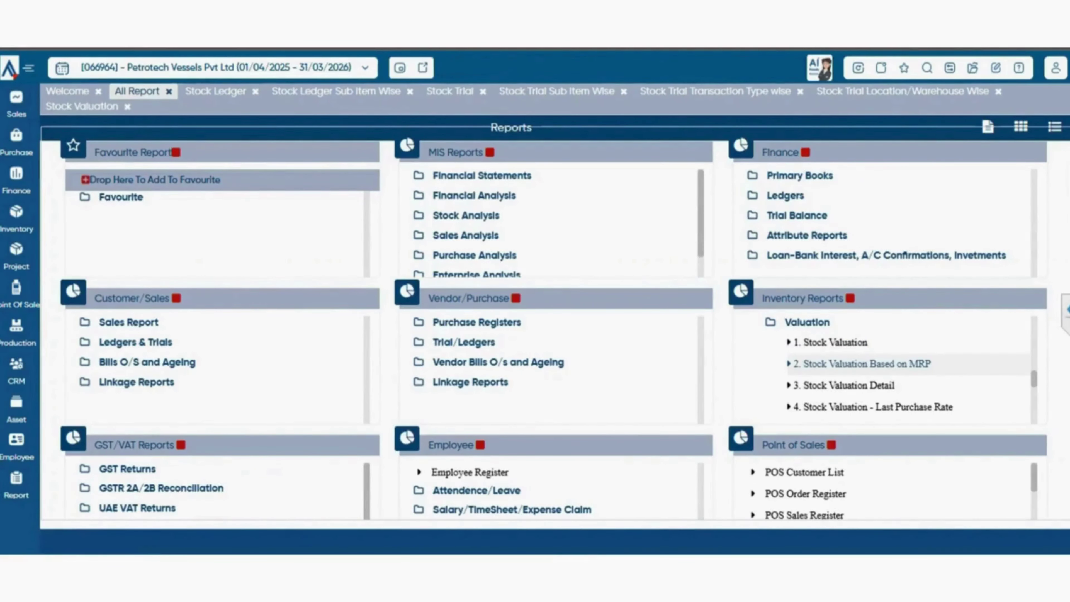
{"action": "left_click", "coordinate": [862, 364]}
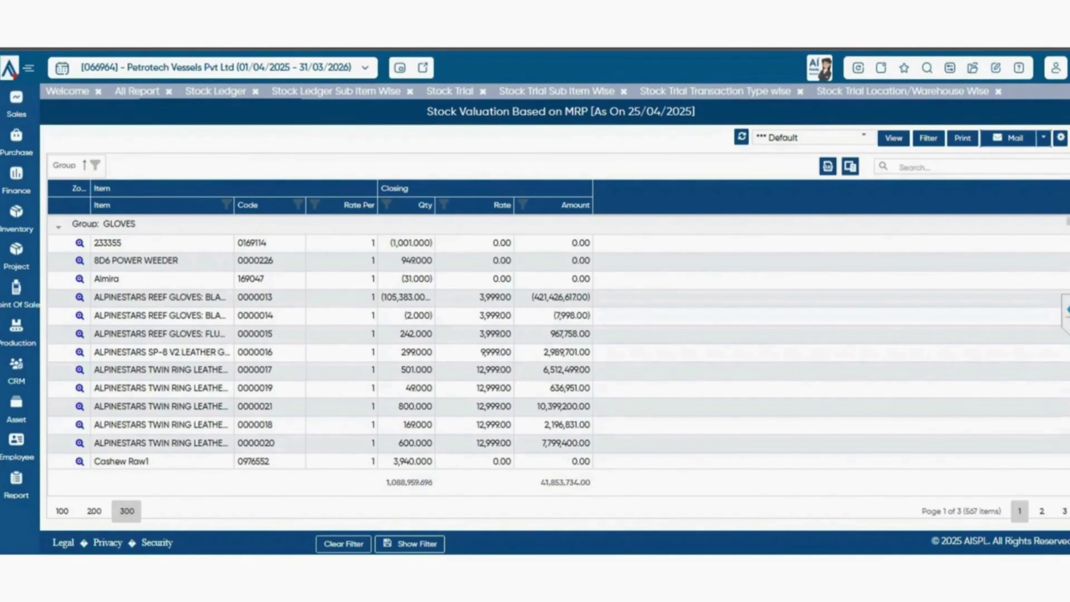
{"action": "left_click", "coordinate": [137, 91]}
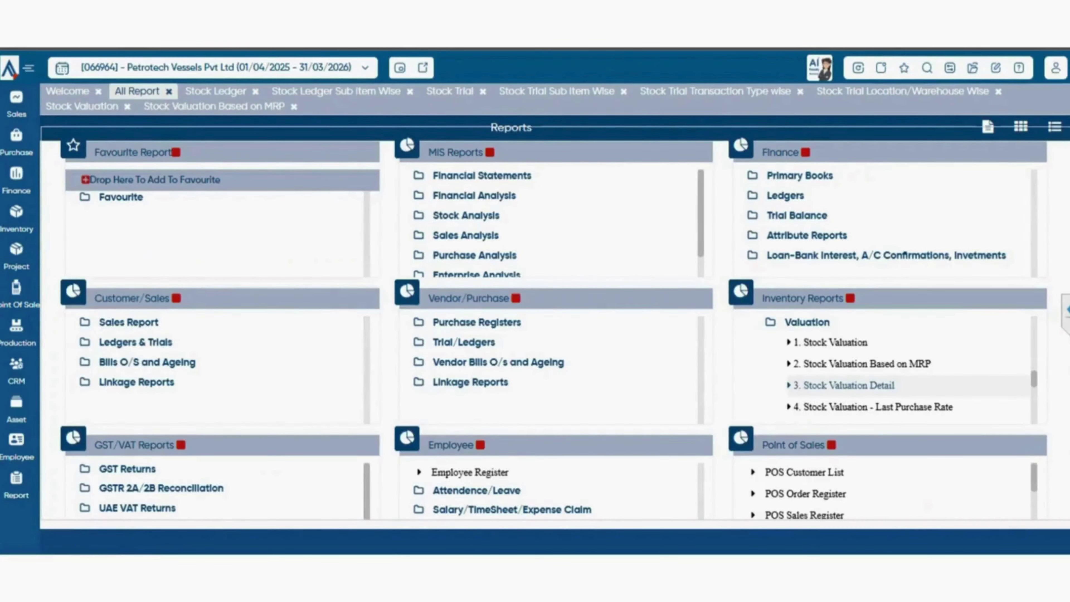
View the Stock Valuation Detail and Stock Valuation - Last Purchase Rate reports as on 25/04/2025 from the Valuation group
{"action": "left_click", "coordinate": [842, 385]}
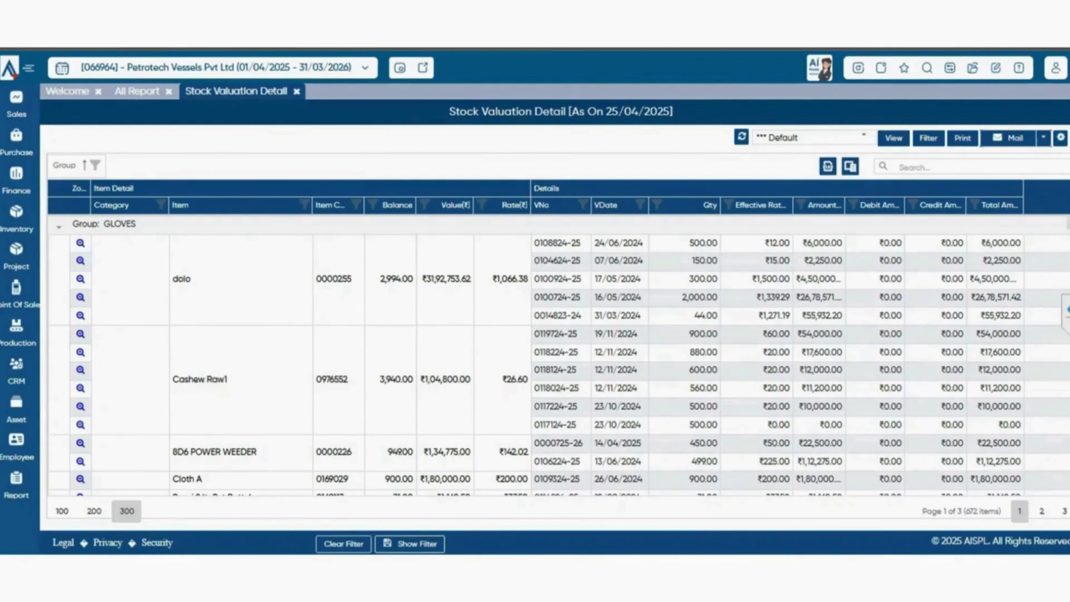
{"action": "left_click", "coordinate": [137, 91]}
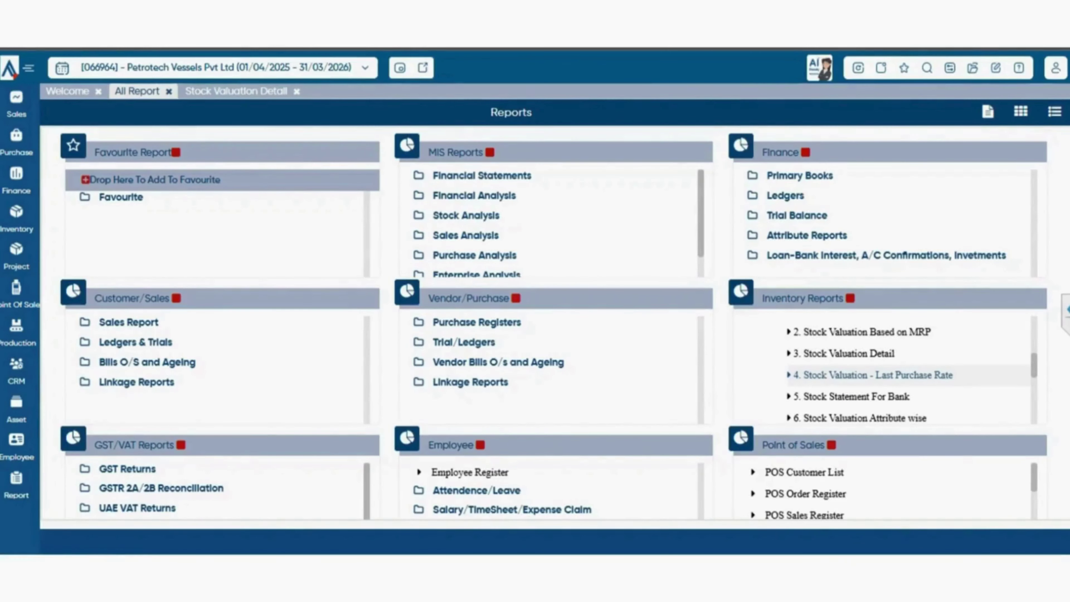
{"action": "left_click", "coordinate": [873, 375]}
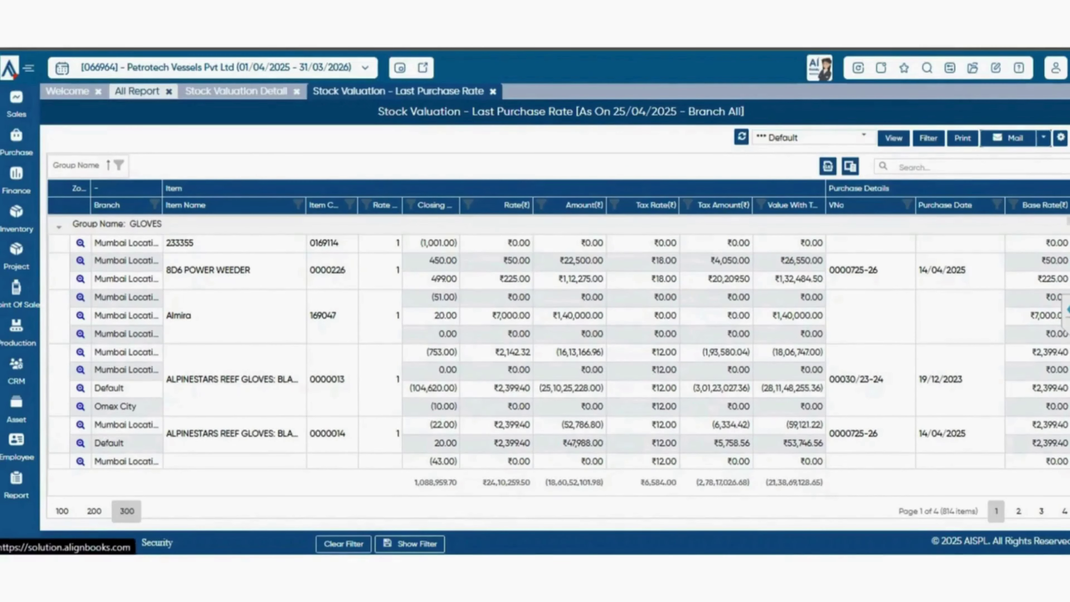
{"action": "left_click", "coordinate": [136, 91]}
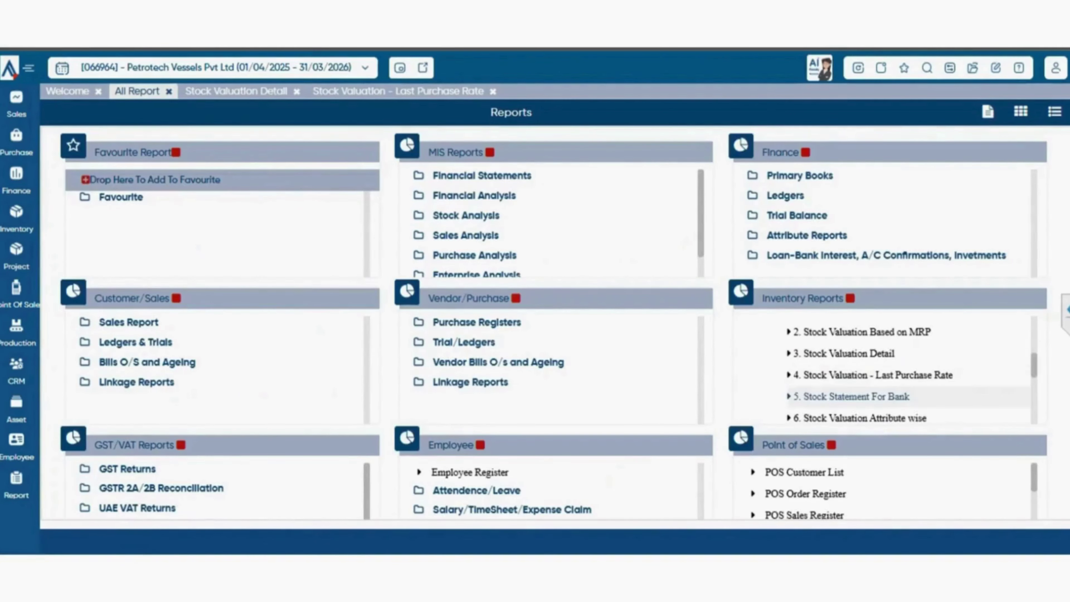
Preview the Stock Statement for Bank for 01/04/2025 to 25/04/2025 at the ***AB_Stock Statement detail level and review its pages
{"action": "scroll", "coordinate": [885, 372], "scroll_direction": "down", "scroll_amount": 3}
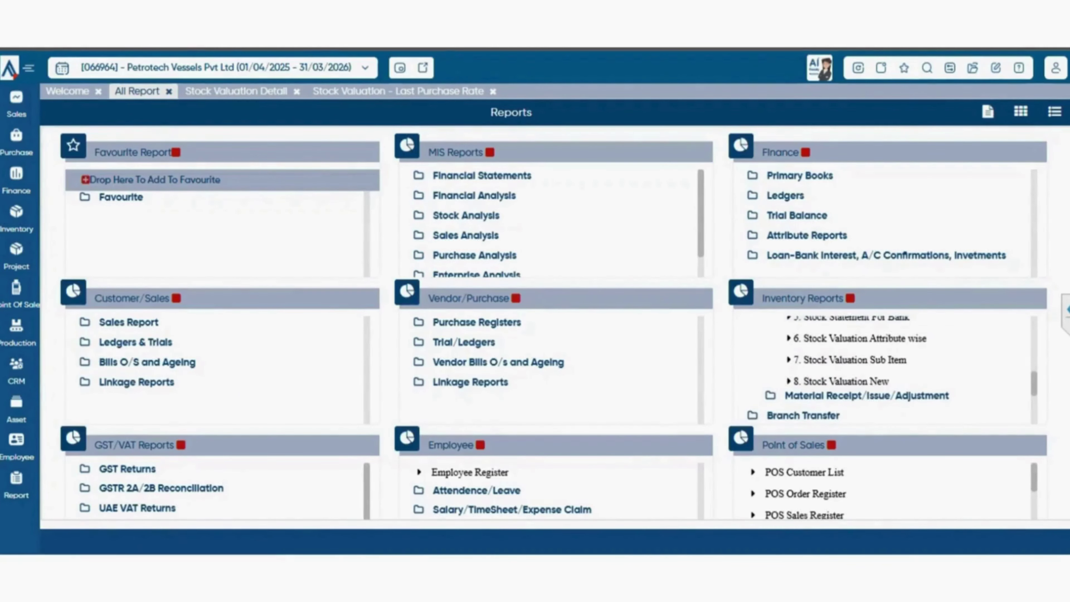
{"action": "left_click", "coordinate": [853, 320]}
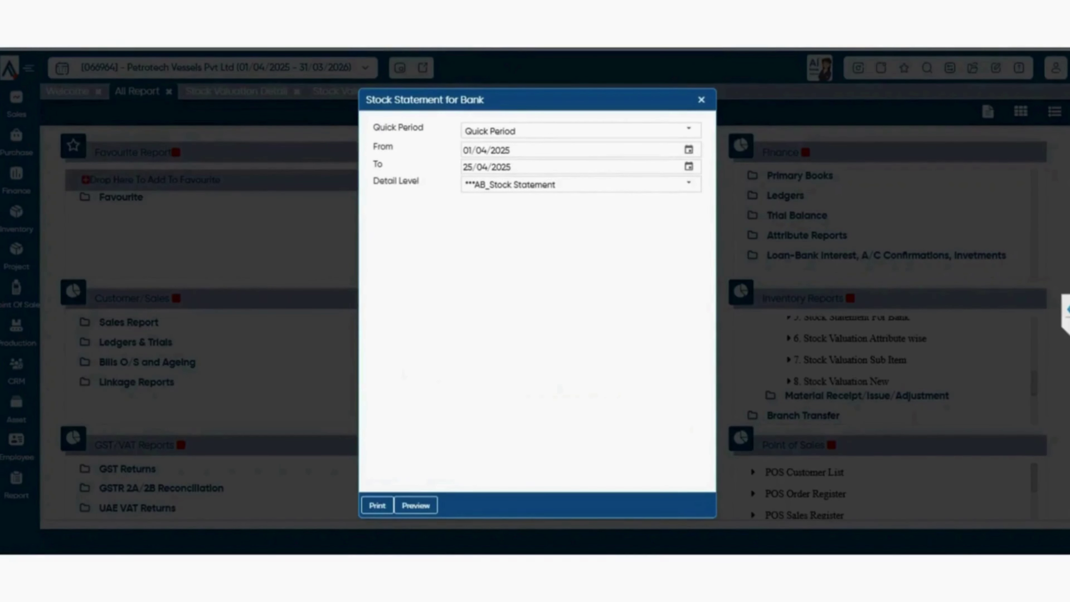
{"action": "left_click", "coordinate": [416, 505]}
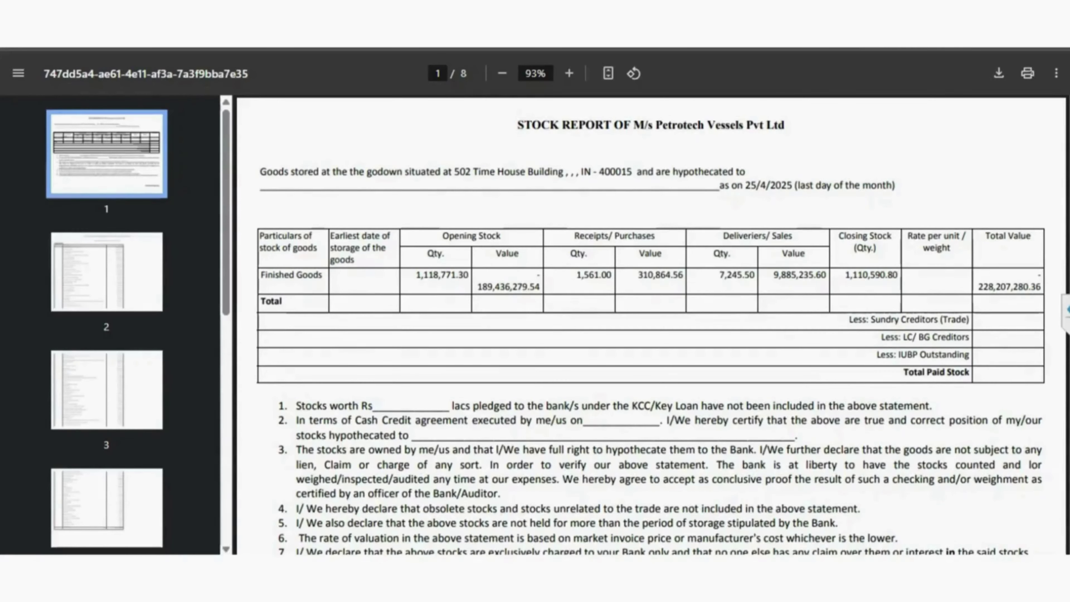
{"action": "scroll", "coordinate": [651, 325], "scroll_direction": "down", "scroll_amount": 20}
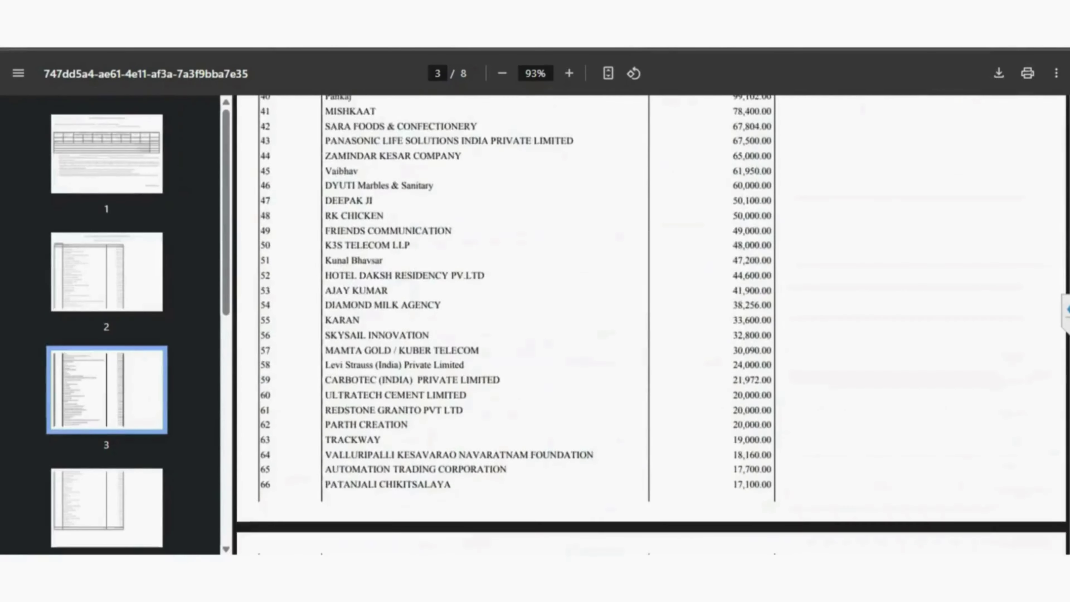
{"action": "scroll", "coordinate": [652, 325], "scroll_direction": "down", "scroll_amount": 20}
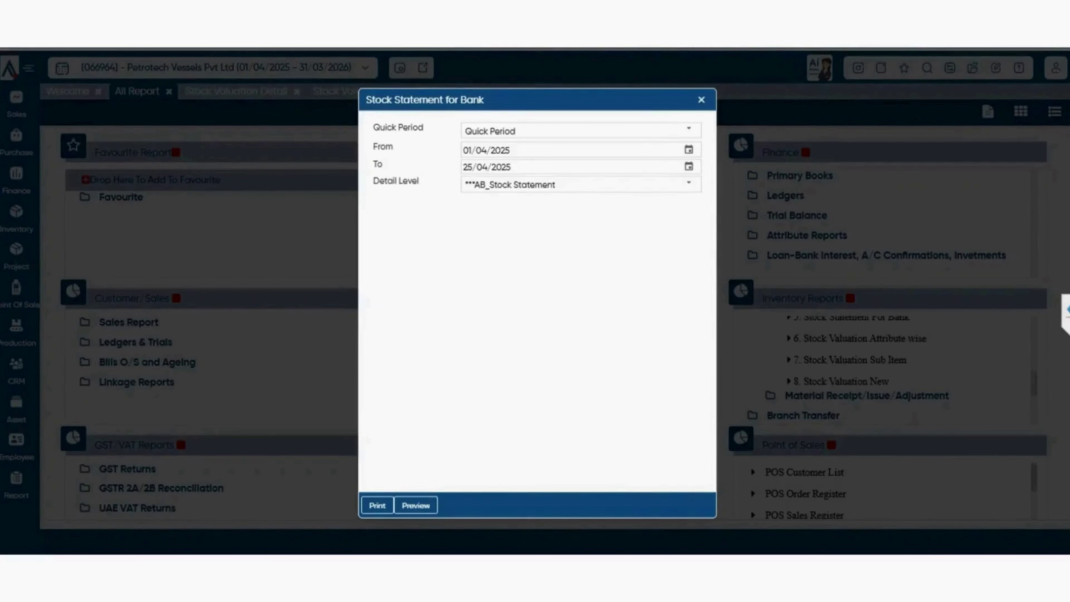
{"action": "key", "text": "Escape"}
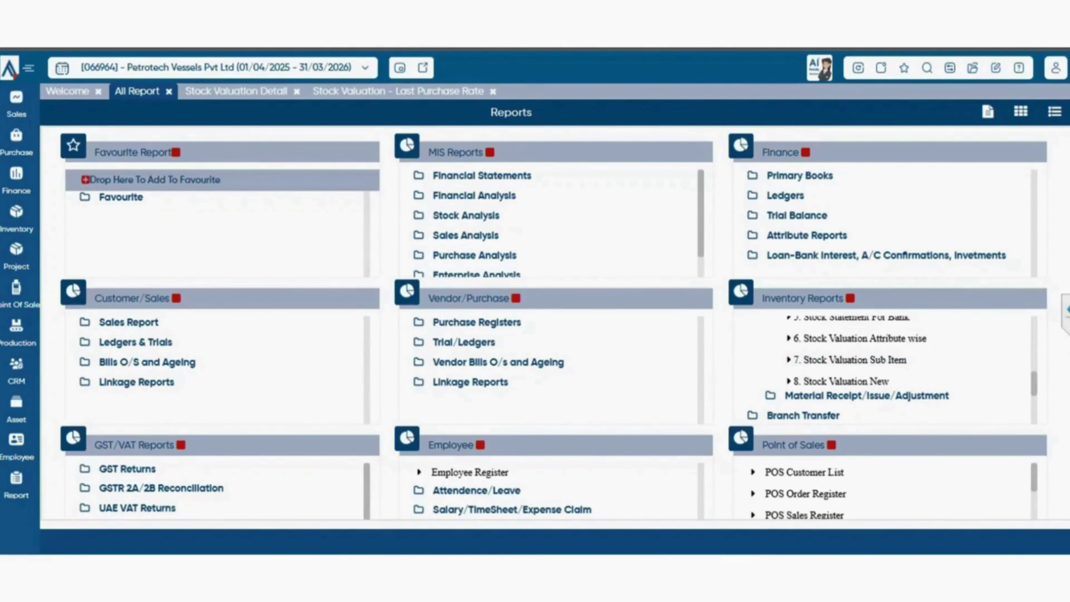
Expand the Material Receipt/Issue/Adjustment group and view the Material Issue Register for 01/11/2024 to 25/04/2025
{"action": "left_click", "coordinate": [867, 395]}
{"action": "scroll", "coordinate": [885, 370], "scroll_direction": "down", "scroll_amount": 3}
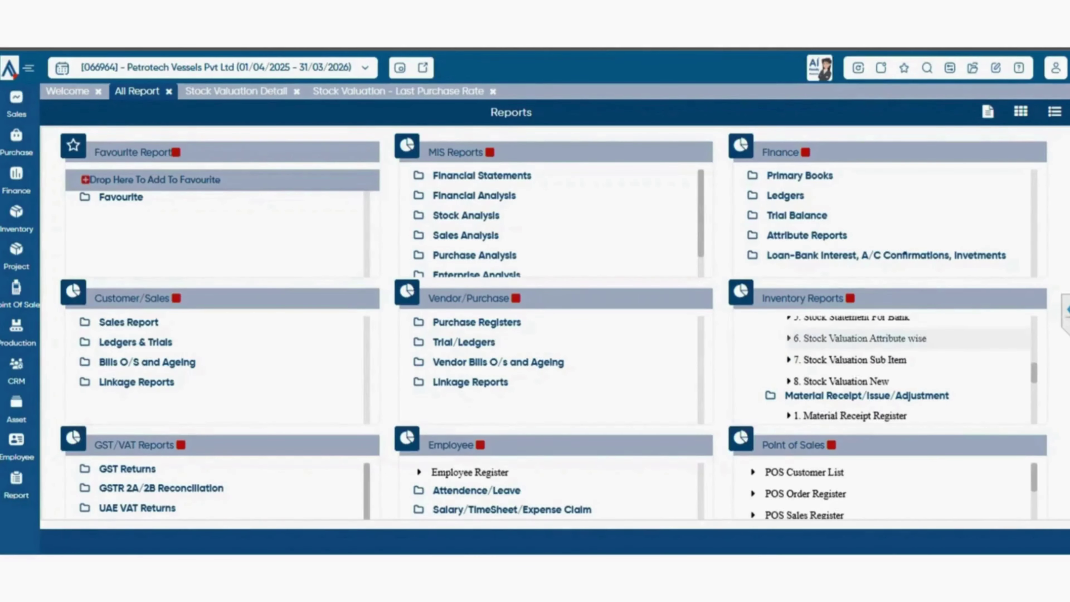
{"action": "scroll", "coordinate": [885, 370], "scroll_direction": "up", "scroll_amount": 1}
{"action": "scroll", "coordinate": [885, 370], "scroll_direction": "down", "scroll_amount": 1}
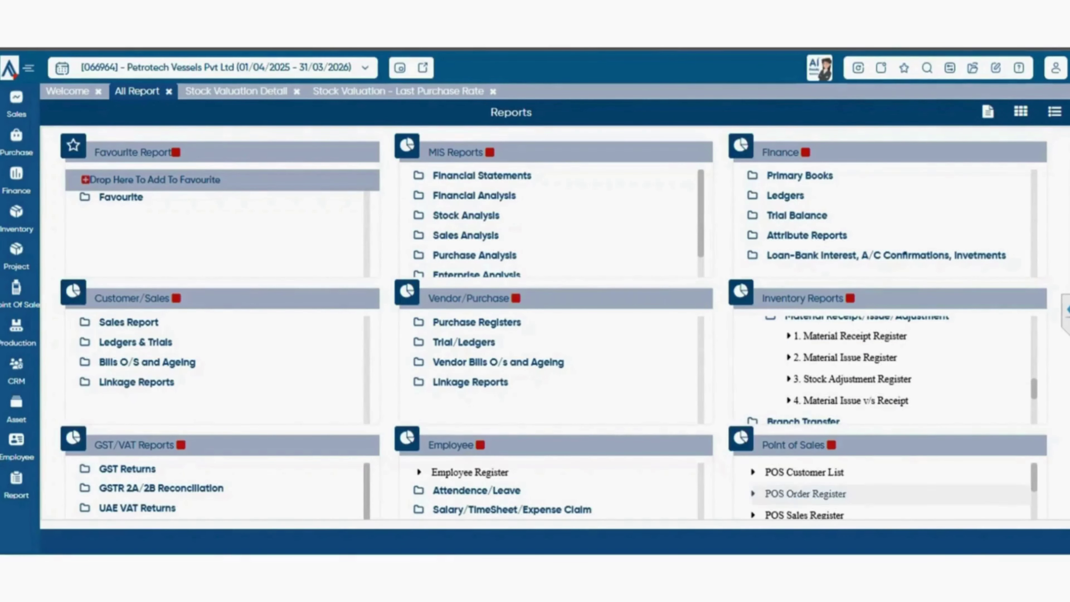
{"action": "left_click", "coordinate": [849, 358]}
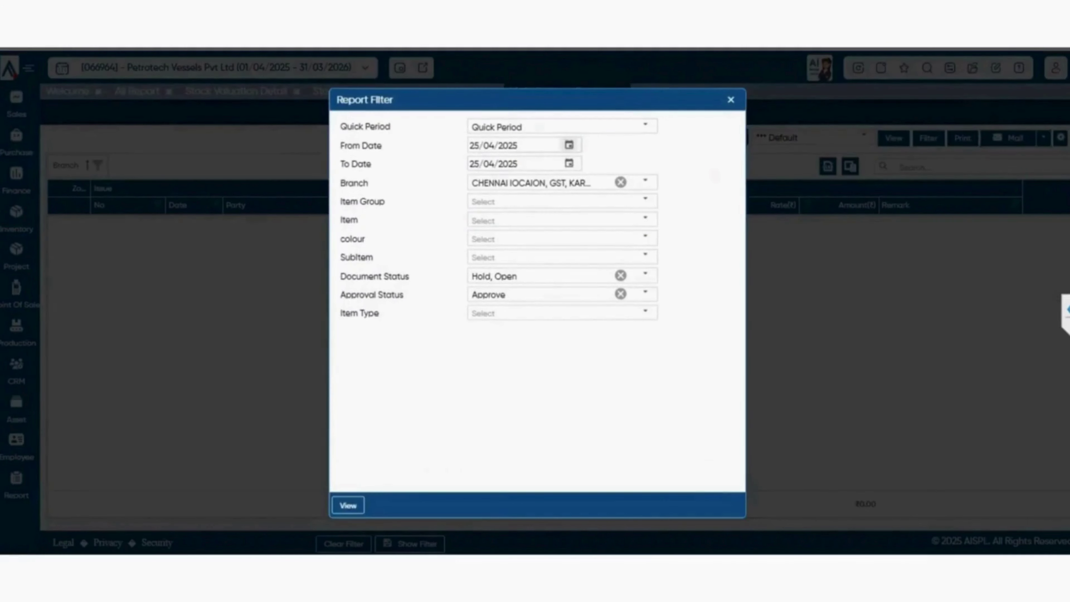
{"action": "key", "text": "alt+Down"}
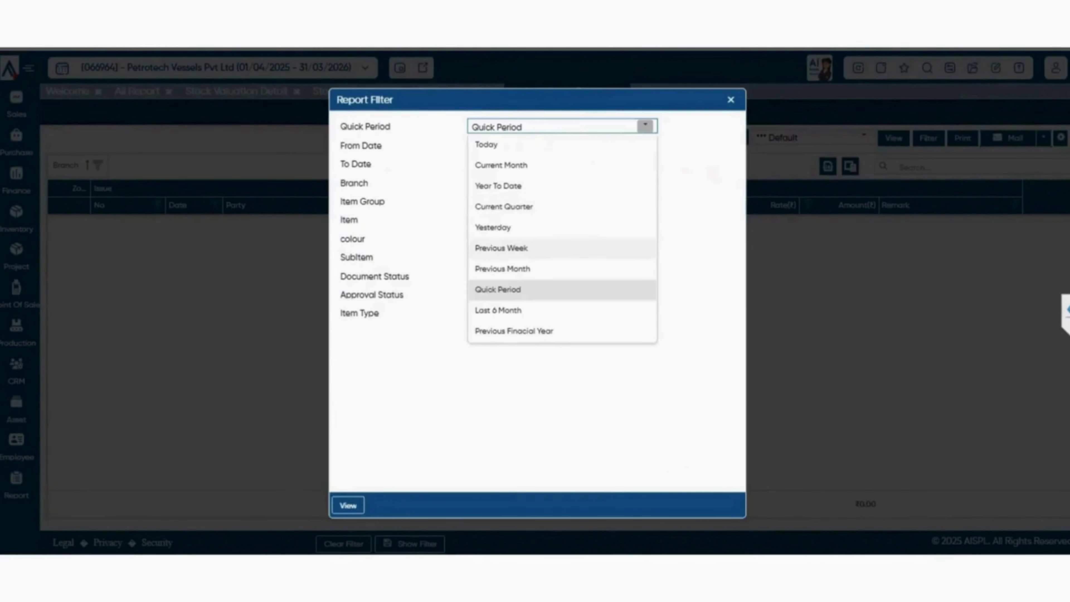
{"action": "key", "text": "Return"}
{"action": "key", "text": "Return"}
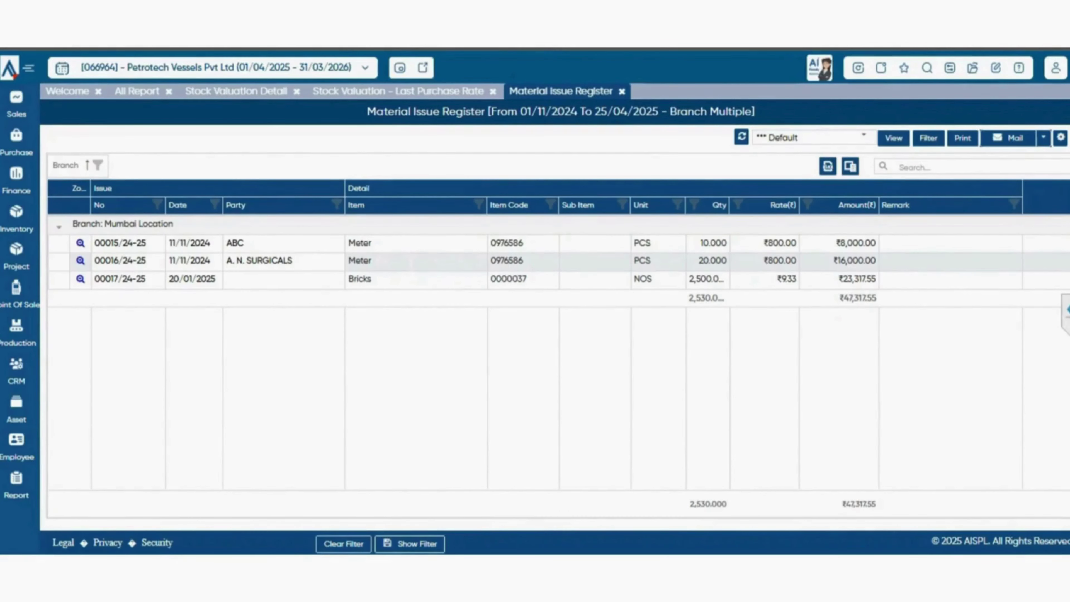
{"action": "left_click", "coordinate": [137, 91]}
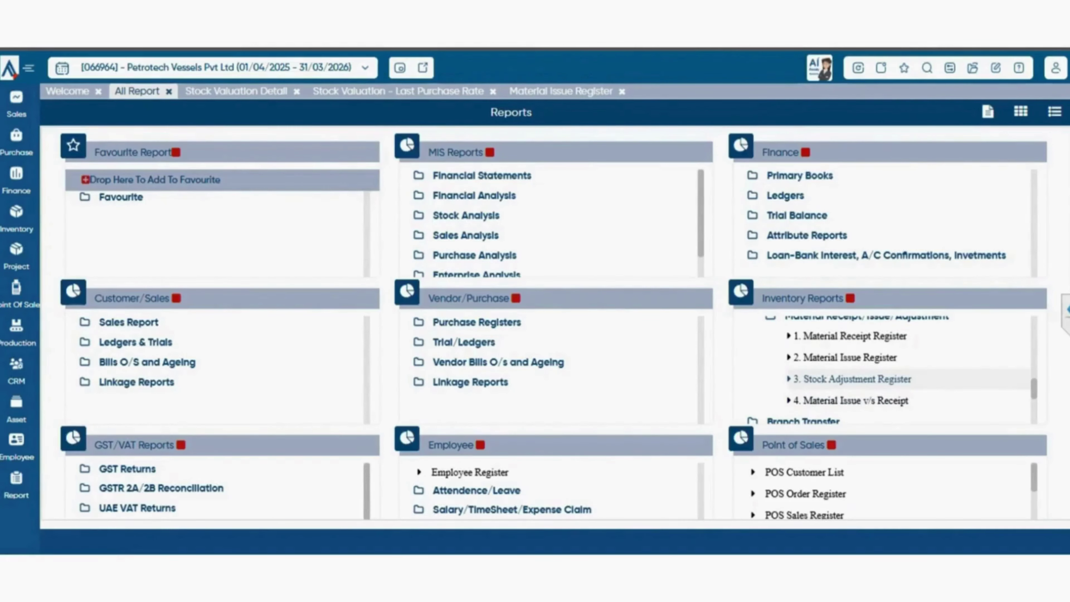
View the Stock Adjustment Register and the Material Issue v/s Receipt report for 01/11/2024 to 25/04/2025, returning to the report catalogue
{"action": "left_click", "coordinate": [851, 378]}
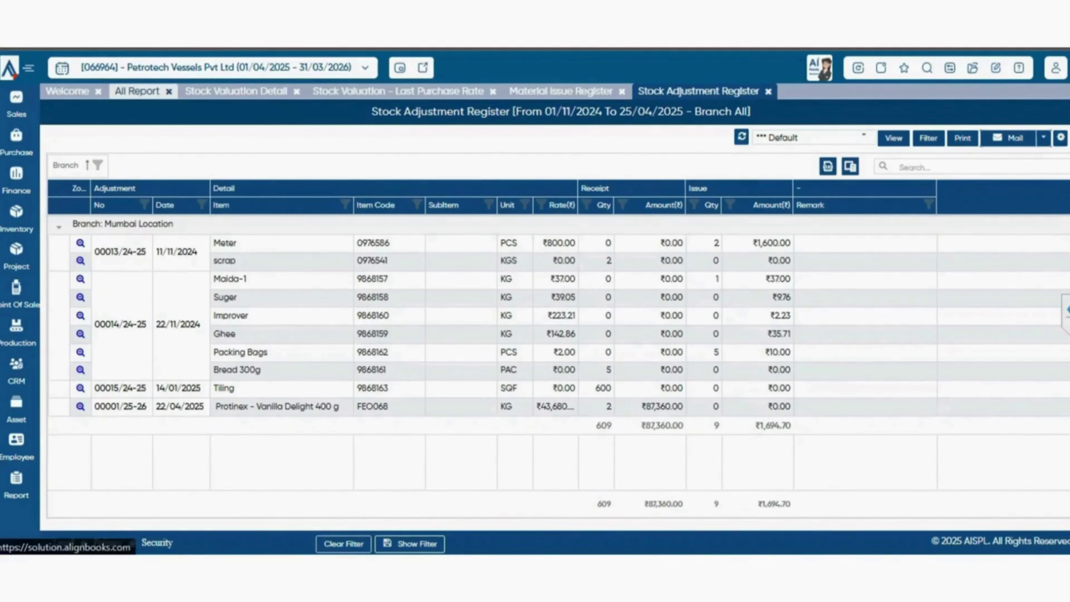
{"action": "left_click", "coordinate": [138, 91]}
{"action": "scroll", "coordinate": [906, 375], "scroll_direction": "down", "scroll_amount": 2}
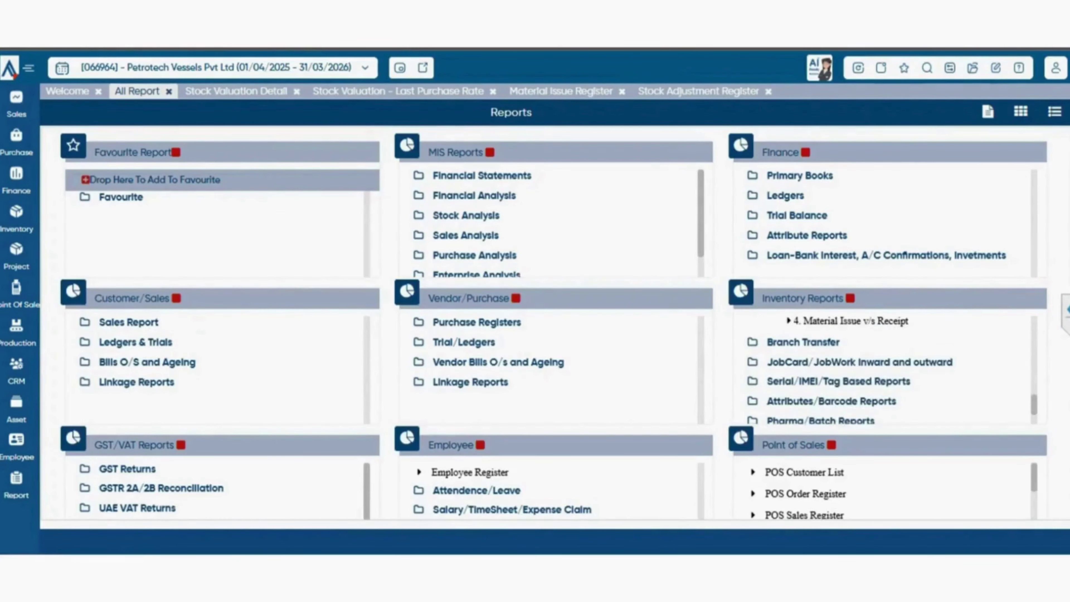
{"action": "scroll", "coordinate": [906, 375], "scroll_direction": "up", "scroll_amount": 2}
{"action": "left_click", "coordinate": [851, 401]}
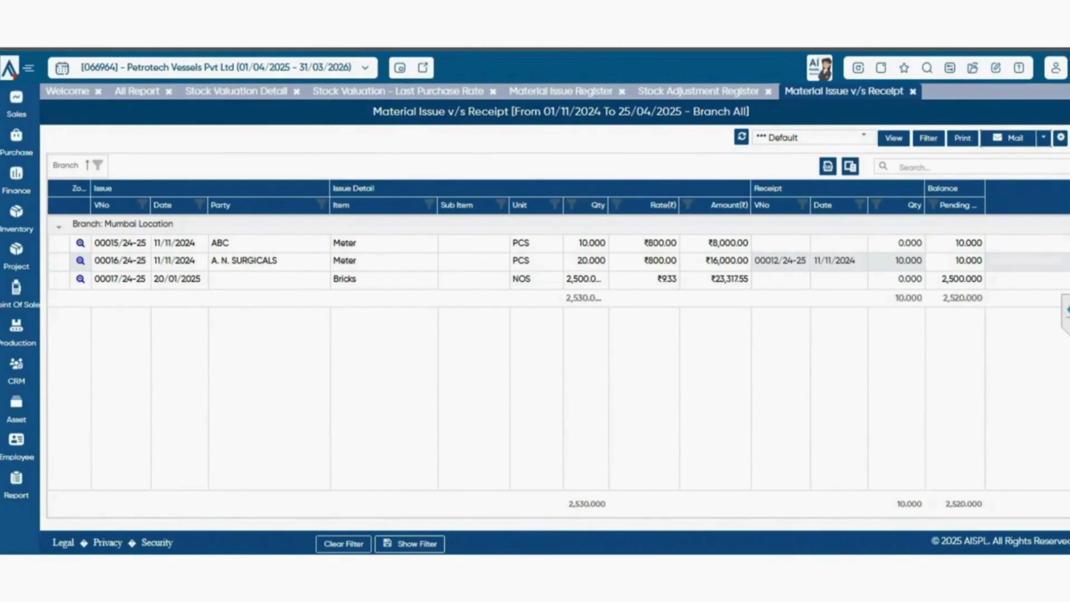
{"action": "left_click", "coordinate": [137, 91]}
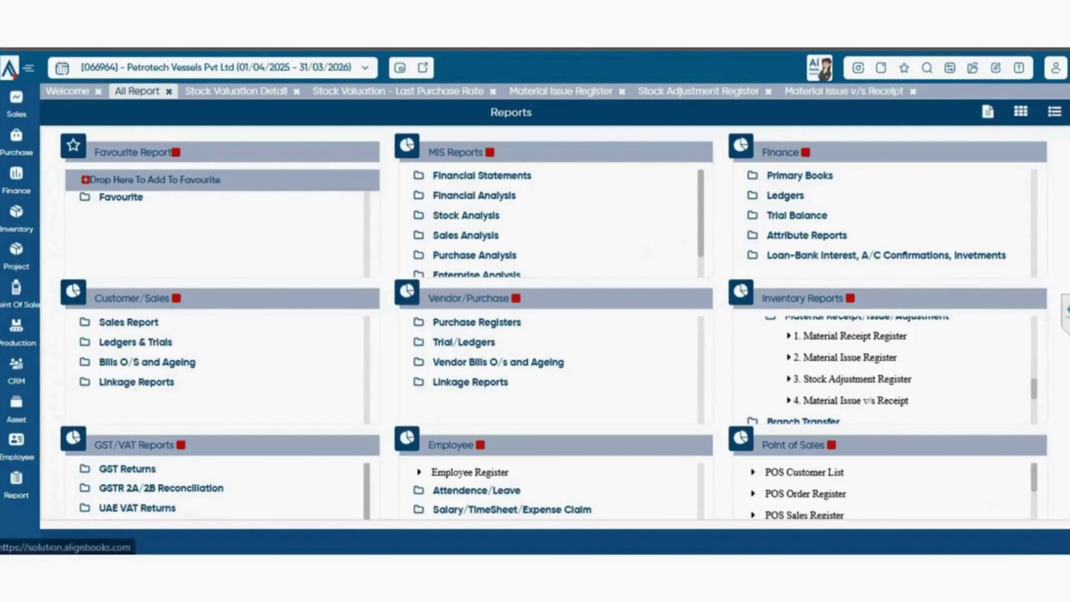
{"action": "scroll", "coordinate": [892, 370], "scroll_direction": "down", "scroll_amount": 2}
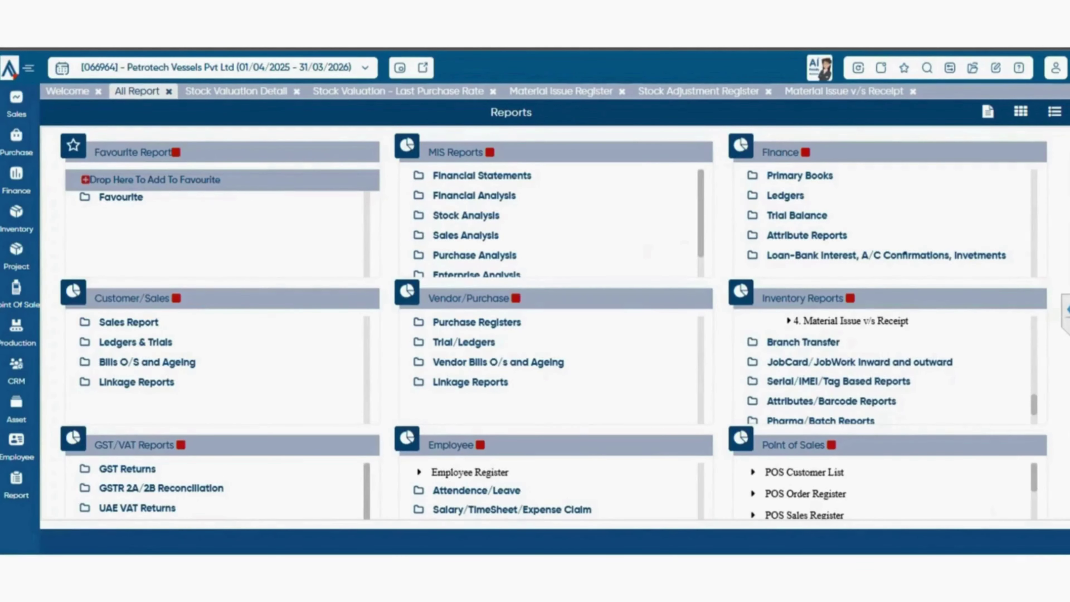
Expand the Branch Transfer group under Inventory Reports and look through its inter-location and IB serial number reports
{"action": "left_click", "coordinate": [804, 343]}
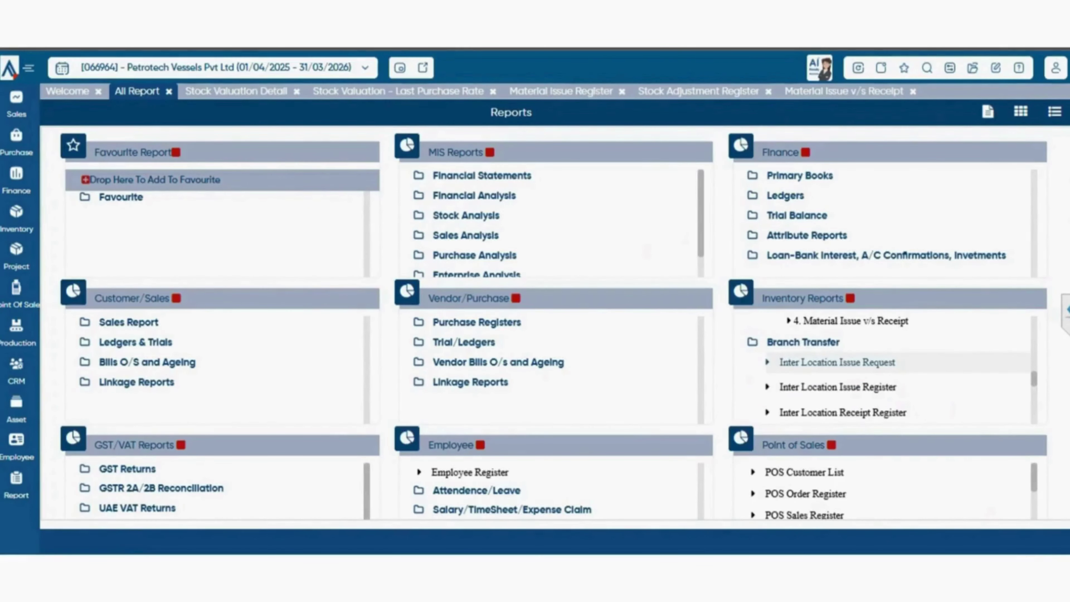
{"action": "scroll", "coordinate": [843, 371], "scroll_direction": "down", "scroll_amount": 3}
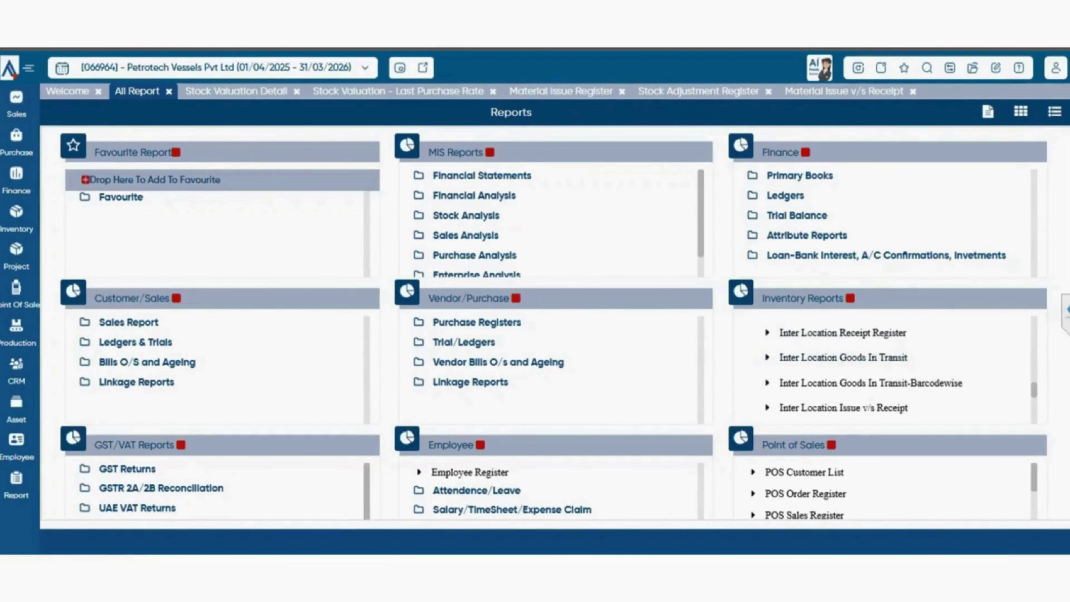
{"action": "scroll", "coordinate": [843, 371], "scroll_direction": "up", "scroll_amount": 3}
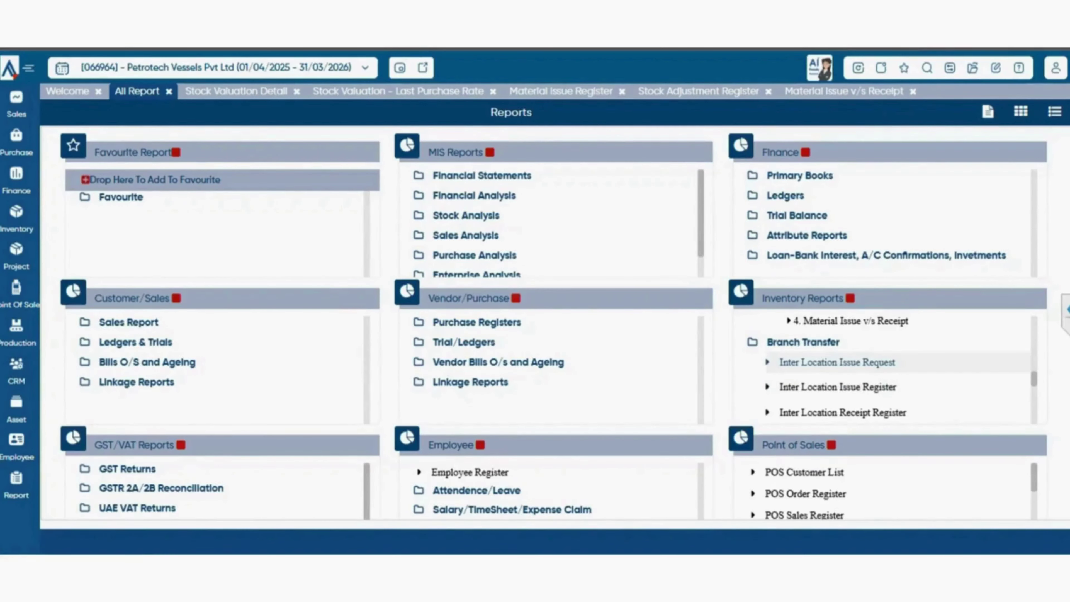
{"action": "scroll", "coordinate": [842, 363], "scroll_direction": "down", "scroll_amount": 2}
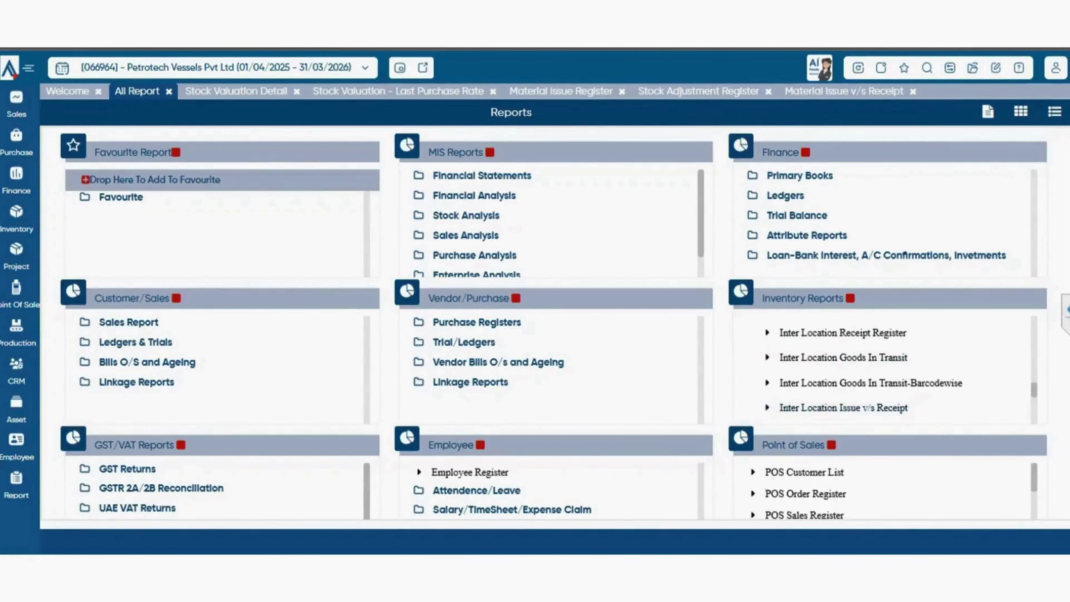
{"action": "scroll", "coordinate": [843, 407], "scroll_direction": "down", "scroll_amount": 3}
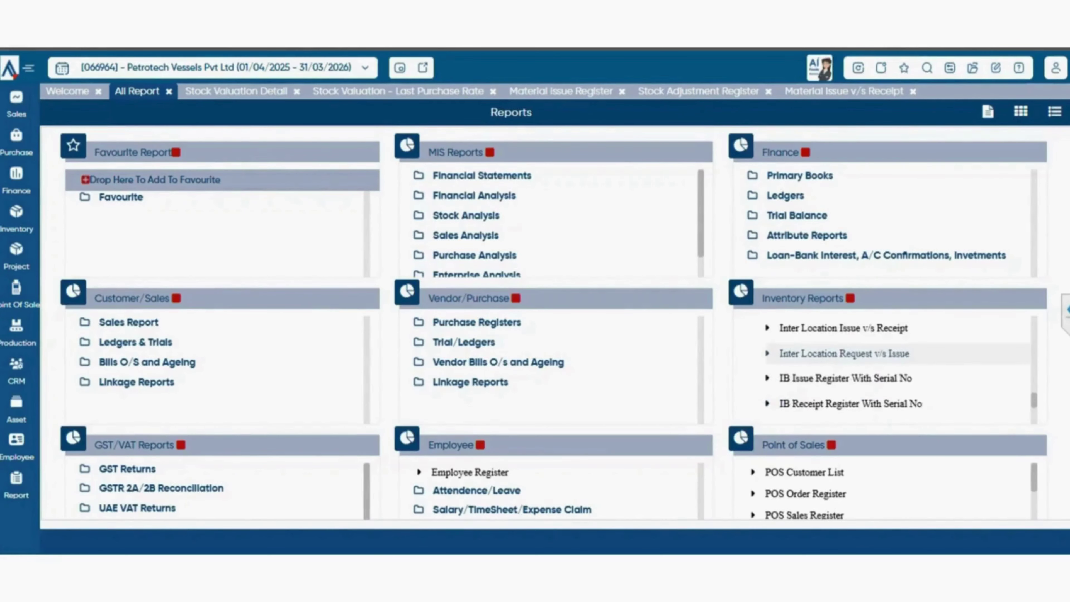
{"action": "scroll", "coordinate": [843, 383], "scroll_direction": "up", "scroll_amount": 3}
{"action": "scroll", "coordinate": [843, 383], "scroll_direction": "down", "scroll_amount": 3}
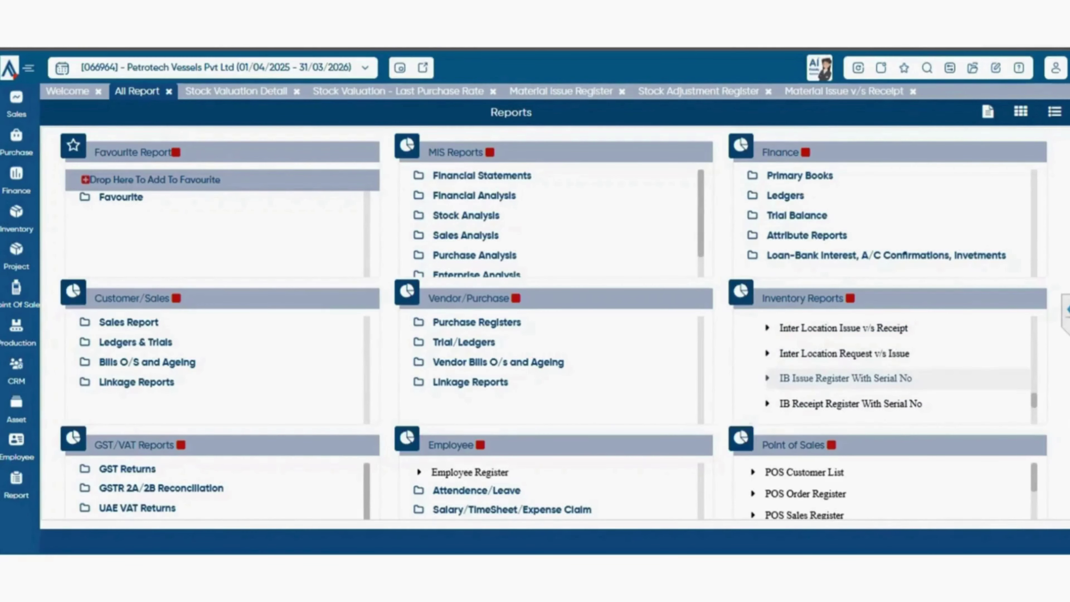
{"action": "scroll", "coordinate": [843, 367], "scroll_direction": "down", "scroll_amount": 2}
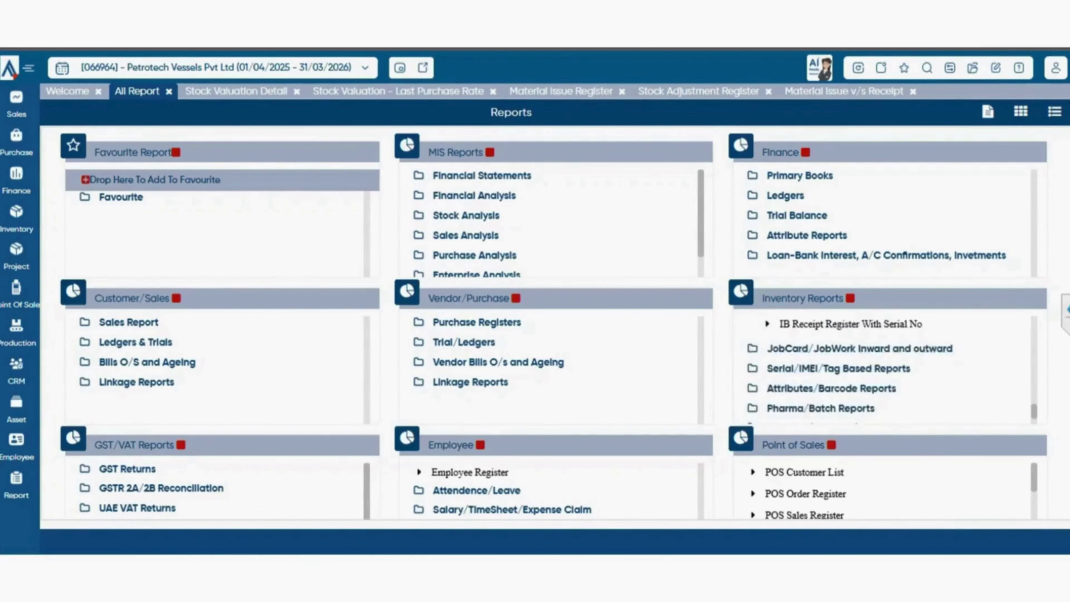
{"action": "scroll", "coordinate": [843, 367], "scroll_direction": "up", "scroll_amount": 5}
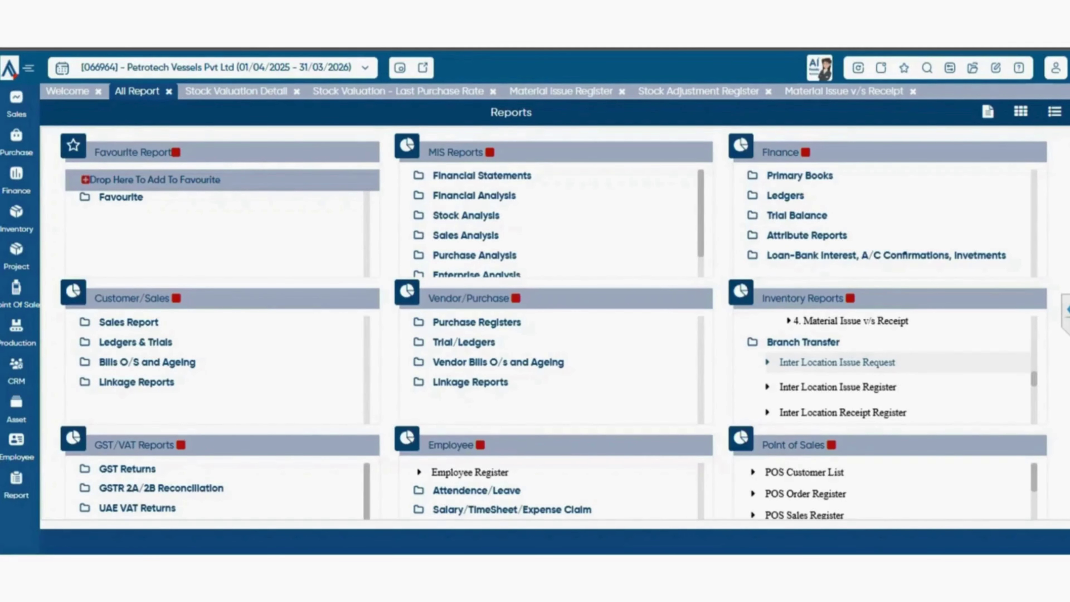
View the Inter Location Issue Request report for 01/04/2024 to 31/03/2025 and return to the report catalogue
{"action": "left_click", "coordinate": [837, 362]}
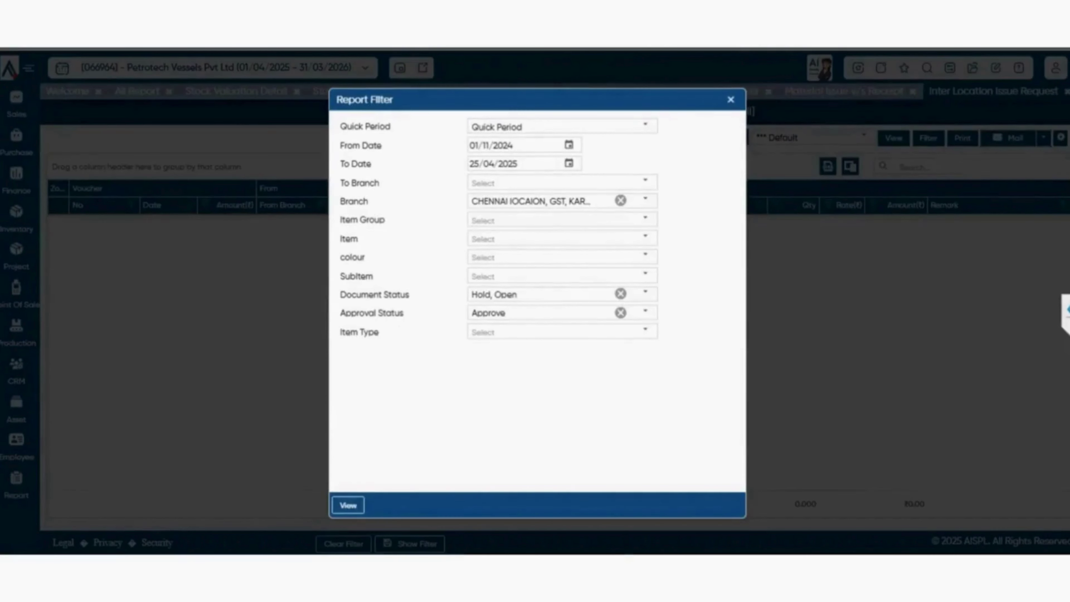
{"action": "left_click", "coordinate": [645, 126]}
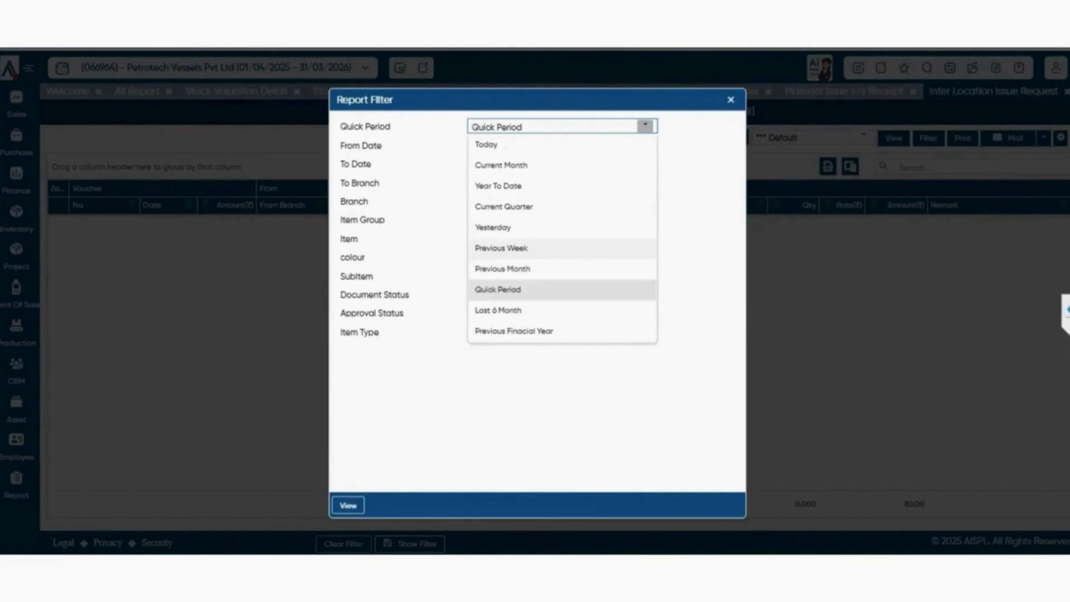
{"action": "left_click", "coordinate": [501, 248]}
{"action": "left_click", "coordinate": [646, 125]}
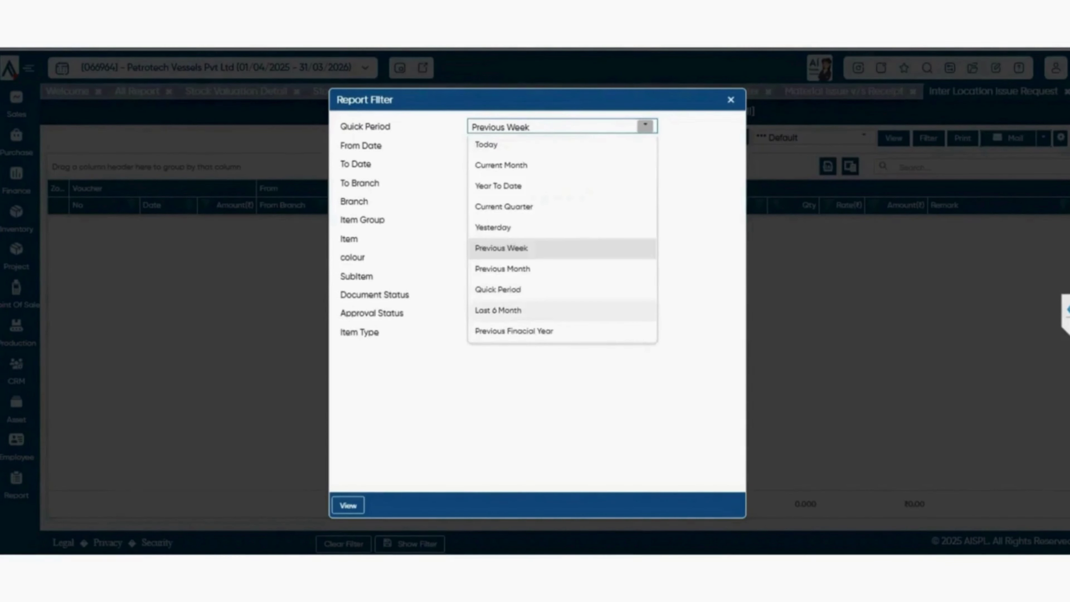
{"action": "left_click", "coordinate": [498, 310]}
{"action": "left_click", "coordinate": [349, 505]}
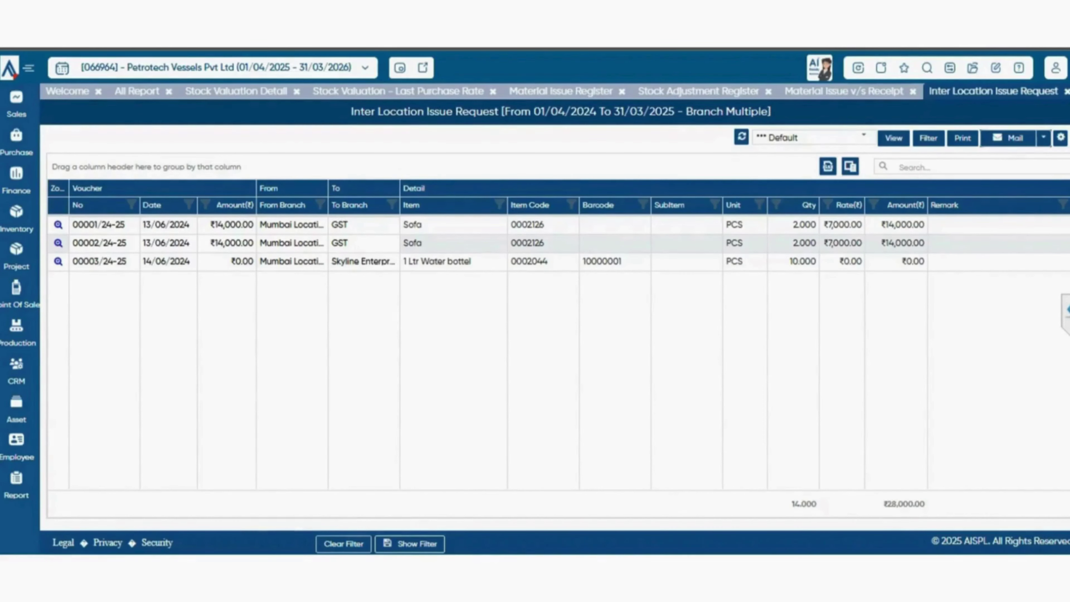
{"action": "left_click", "coordinate": [138, 91]}
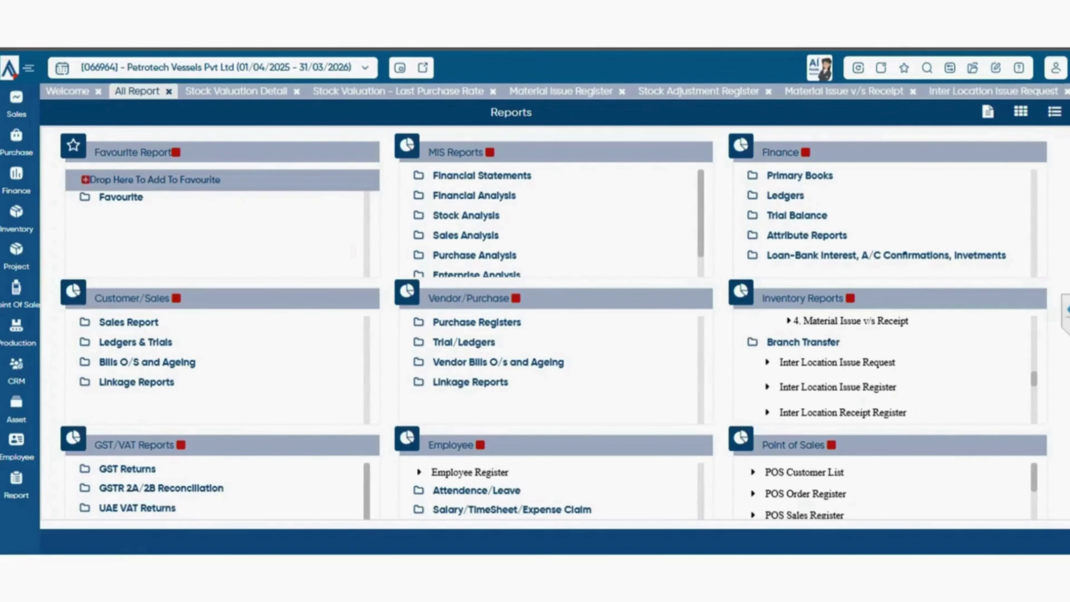
Look through the remaining Branch Transfer reports and expand the Job Work outward group under JobCard/JobWork Inward and outward
{"action": "scroll", "coordinate": [885, 380], "scroll_direction": "down", "scroll_amount": 2}
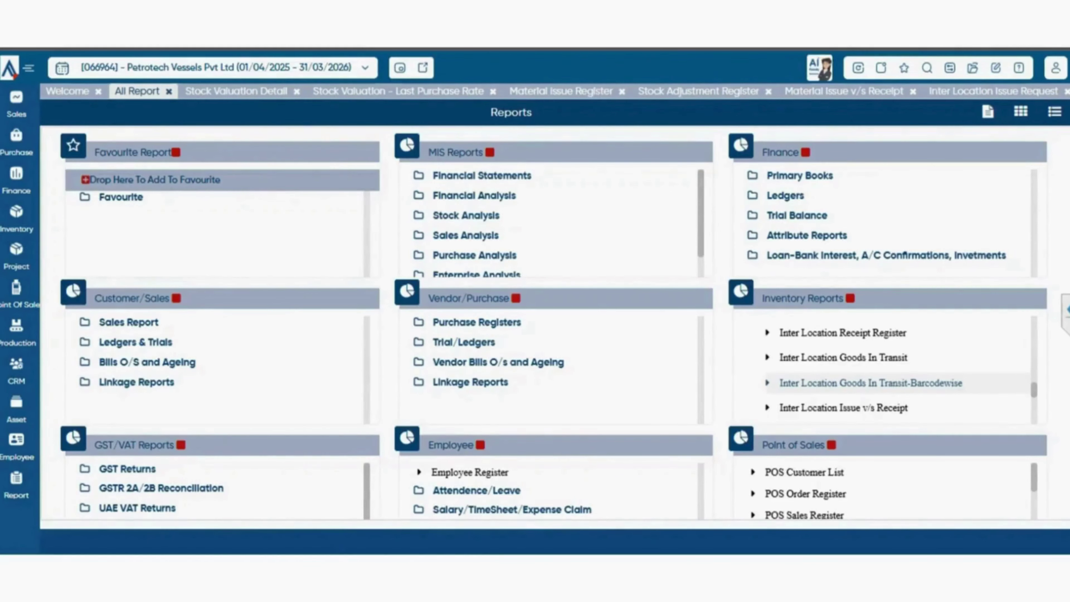
{"action": "scroll", "coordinate": [864, 379], "scroll_direction": "down", "scroll_amount": 3}
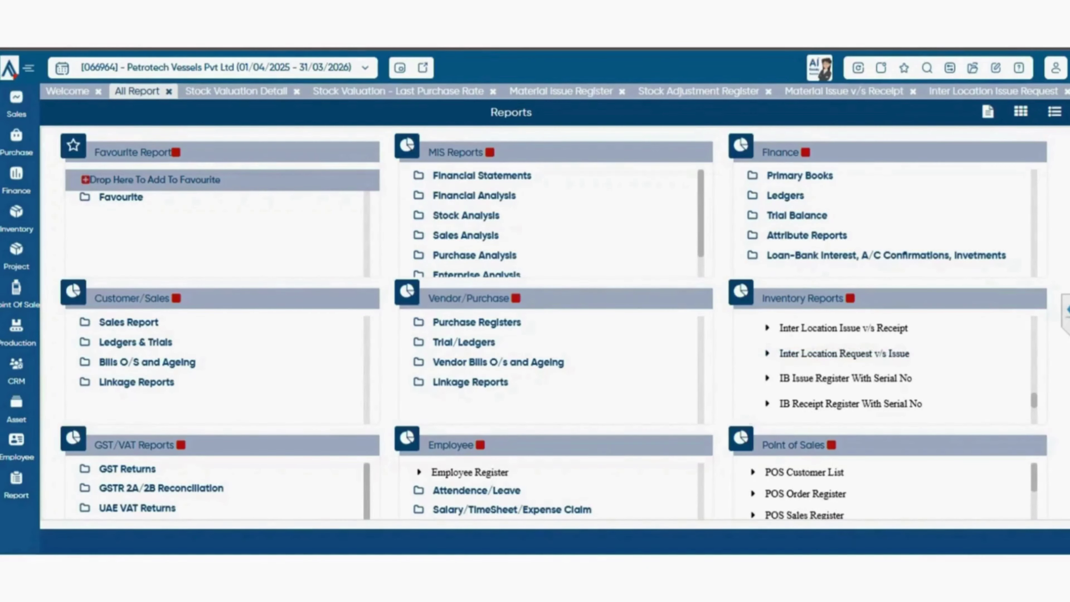
{"action": "scroll", "coordinate": [843, 353], "scroll_direction": "down", "scroll_amount": 2}
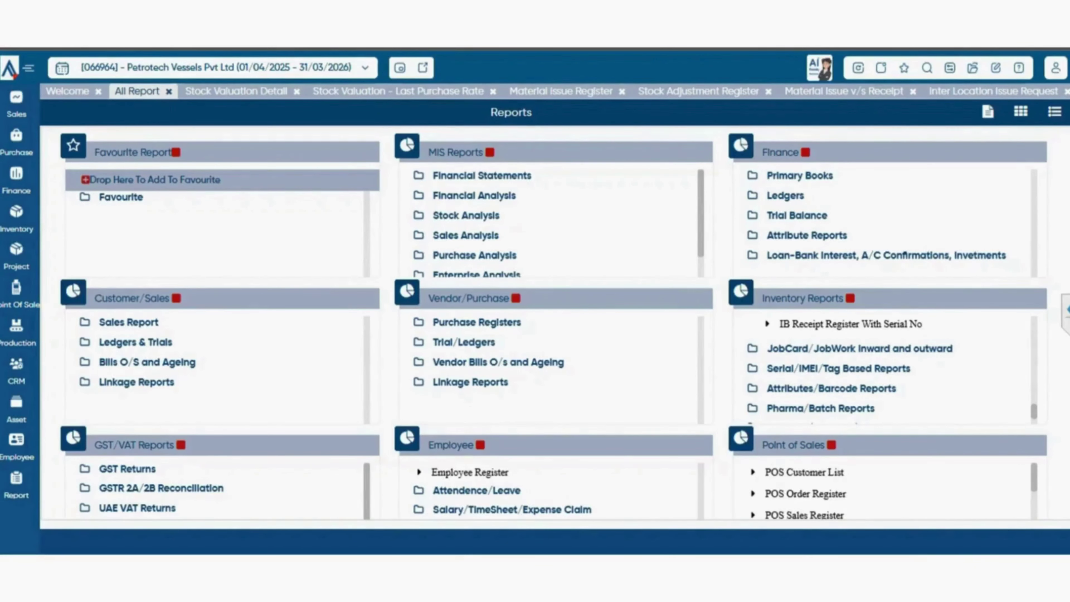
{"action": "scroll", "coordinate": [890, 369], "scroll_direction": "down", "scroll_amount": 1}
{"action": "scroll", "coordinate": [889, 369], "scroll_direction": "up", "scroll_amount": 3}
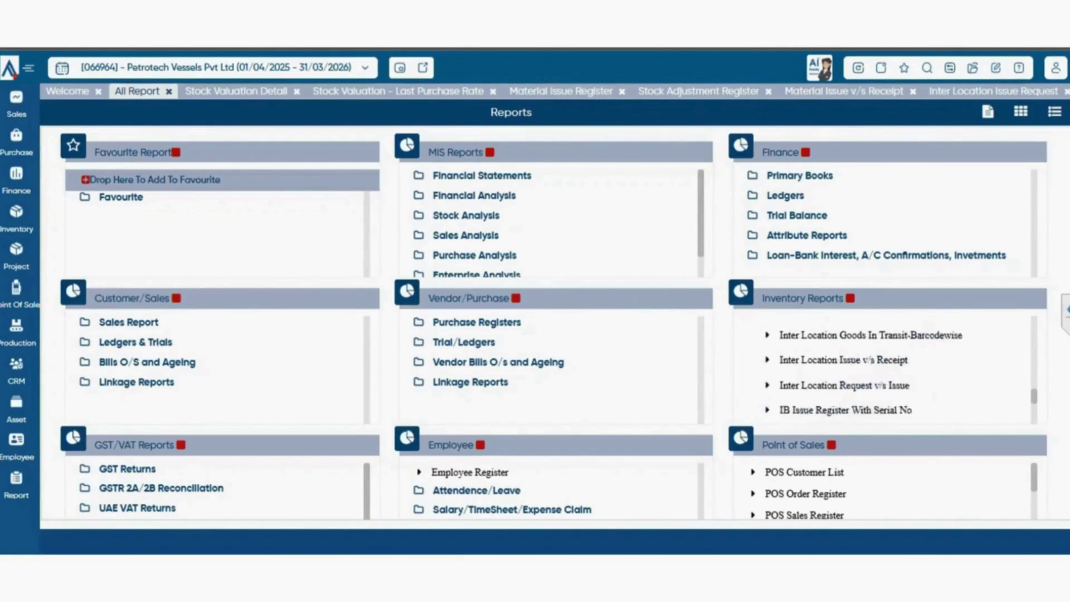
{"action": "scroll", "coordinate": [889, 369], "scroll_direction": "down", "scroll_amount": 3}
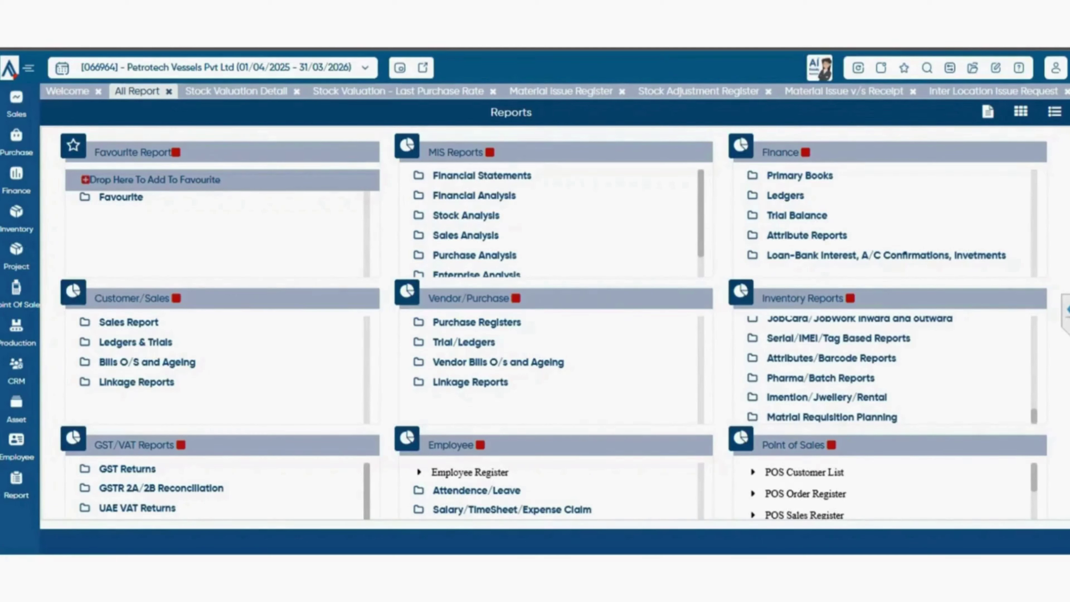
{"action": "left_click", "coordinate": [860, 320]}
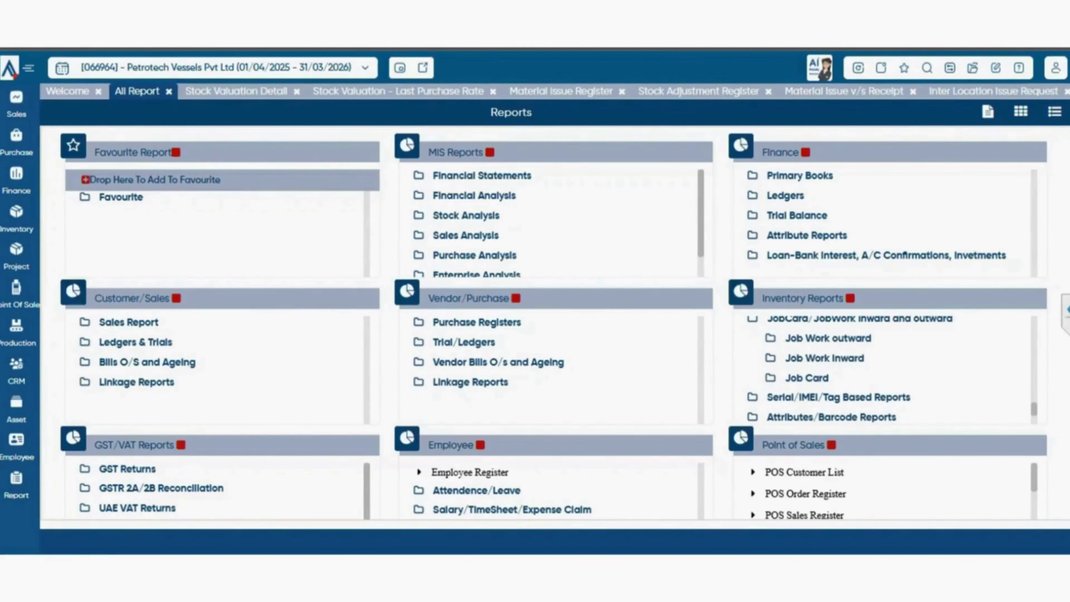
{"action": "left_click", "coordinate": [828, 339]}
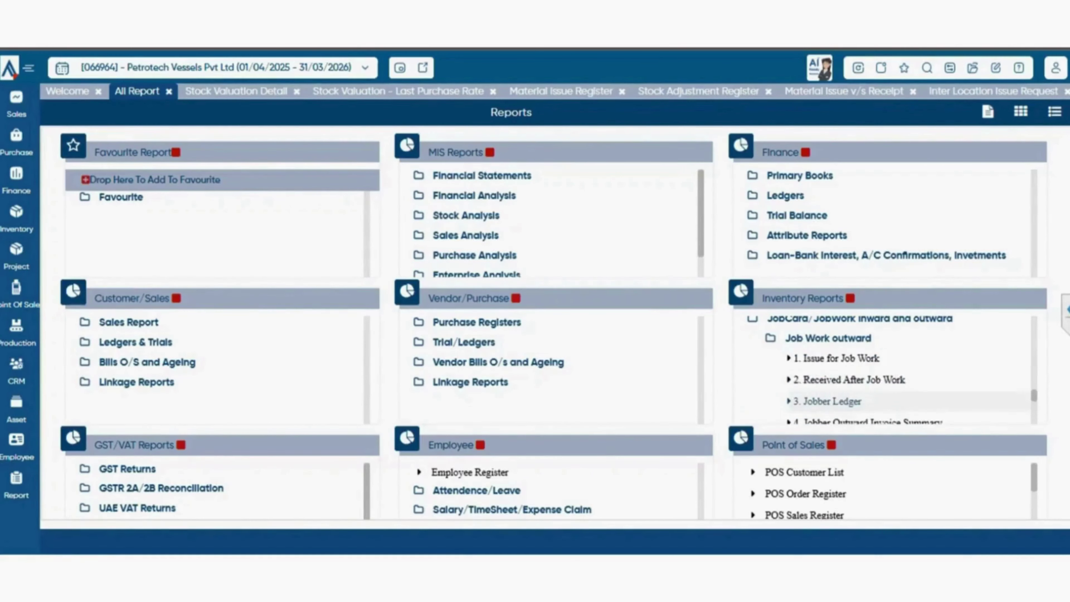
Review the Job Work outward report list and view the Jobber Ledger for 01/04/2024 to 31/03/2025, all branches, returning to the catalogue
{"action": "scroll", "coordinate": [860, 367], "scroll_direction": "down", "scroll_amount": 1}
{"action": "scroll", "coordinate": [885, 369], "scroll_direction": "up", "scroll_amount": 1}
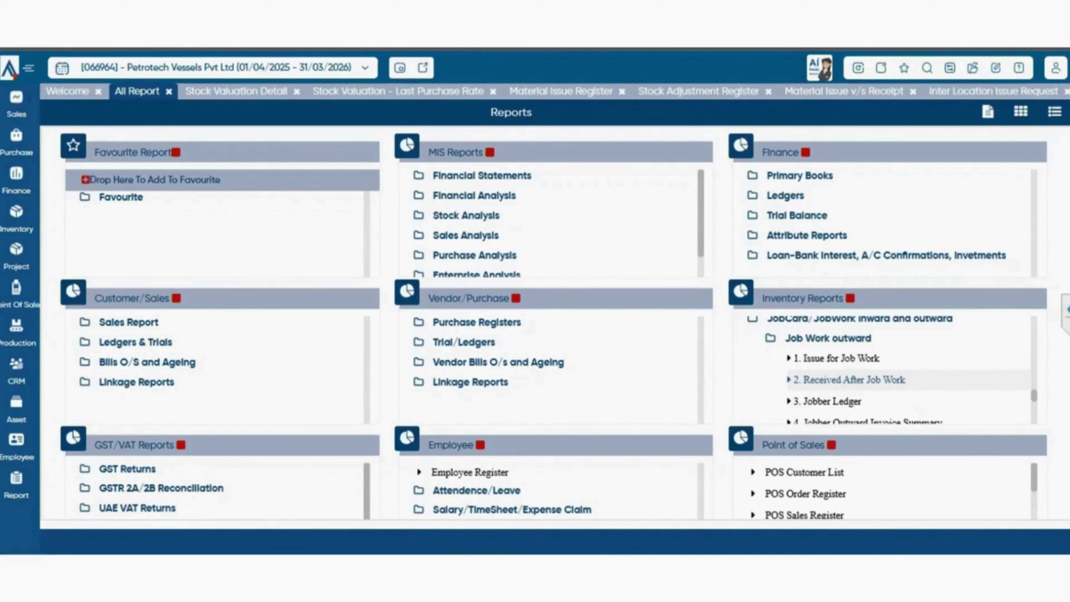
{"action": "scroll", "coordinate": [847, 371], "scroll_direction": "down", "scroll_amount": 2}
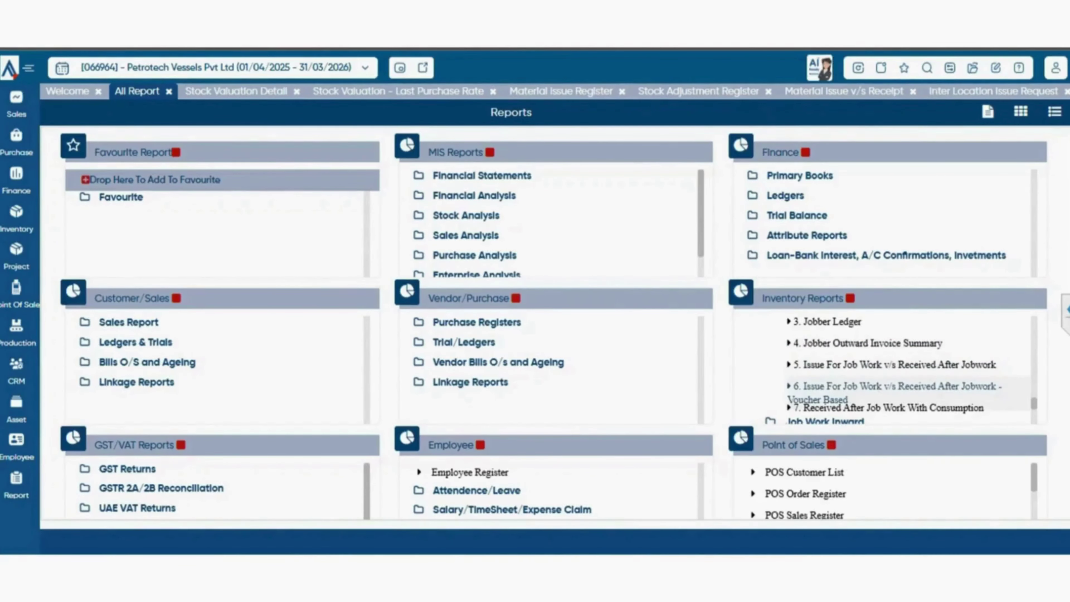
{"action": "scroll", "coordinate": [885, 371], "scroll_direction": "up", "scroll_amount": 2}
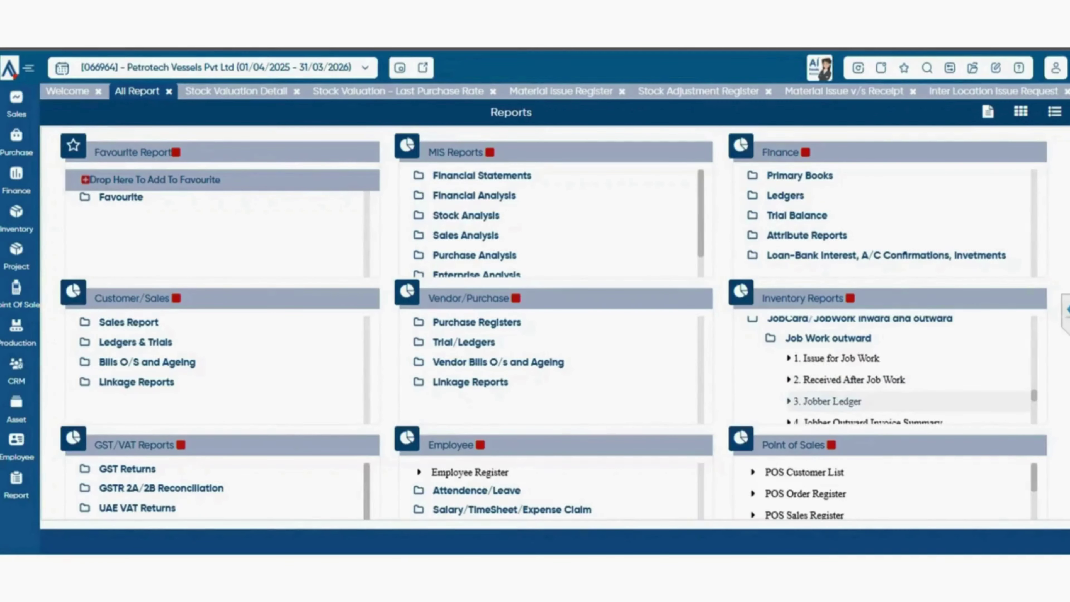
{"action": "left_click", "coordinate": [828, 401]}
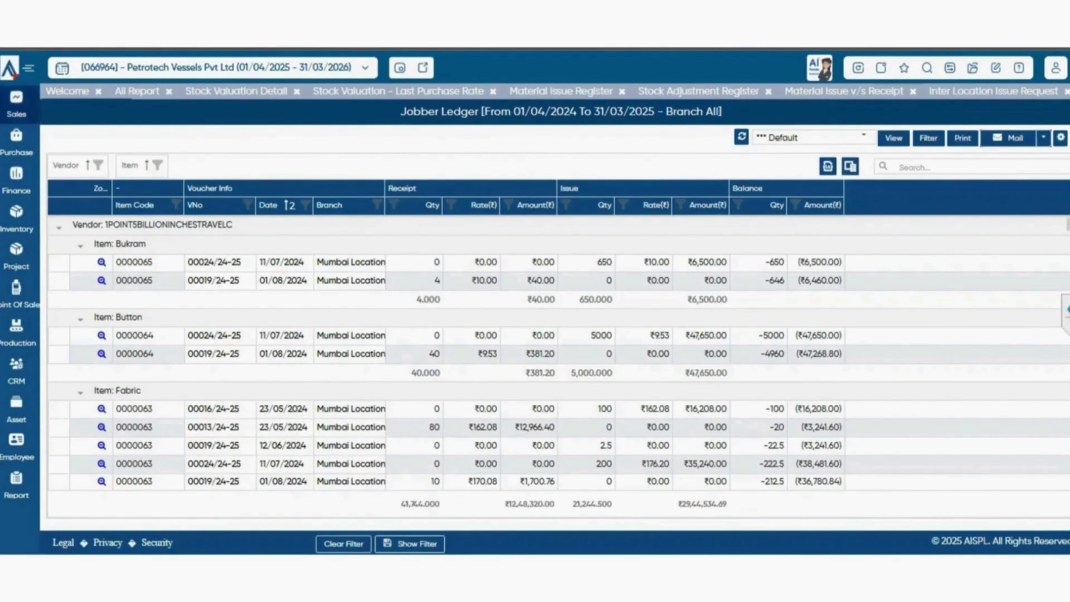
{"action": "left_click", "coordinate": [137, 92]}
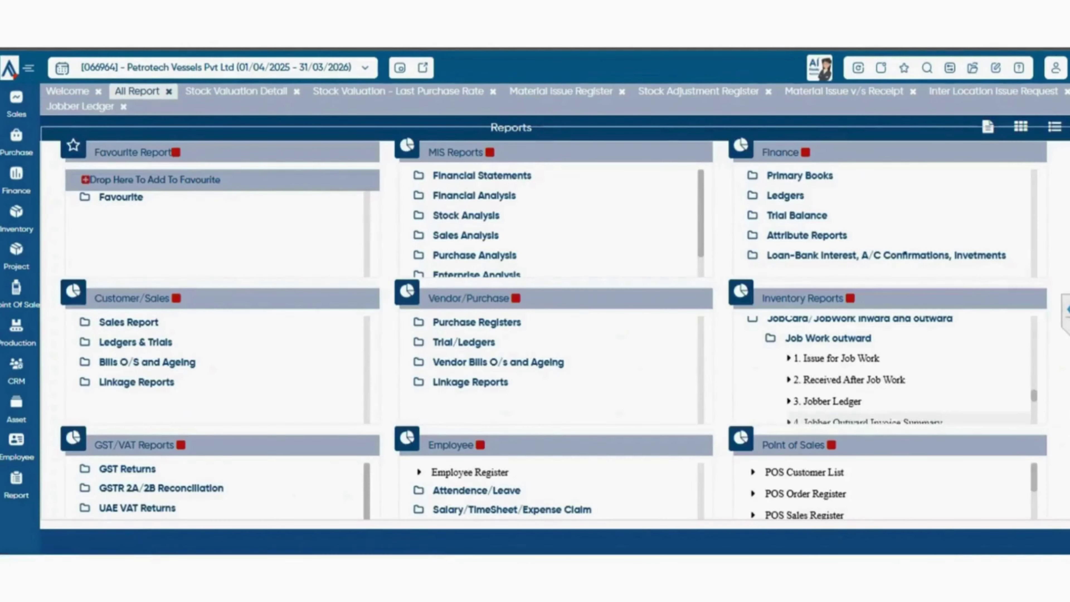
View the Received After Job Work With Consumption report for 01/04/2024 to 31/03/2025 and return to the report catalogue
{"action": "scroll", "coordinate": [893, 390], "scroll_direction": "down", "scroll_amount": 2}
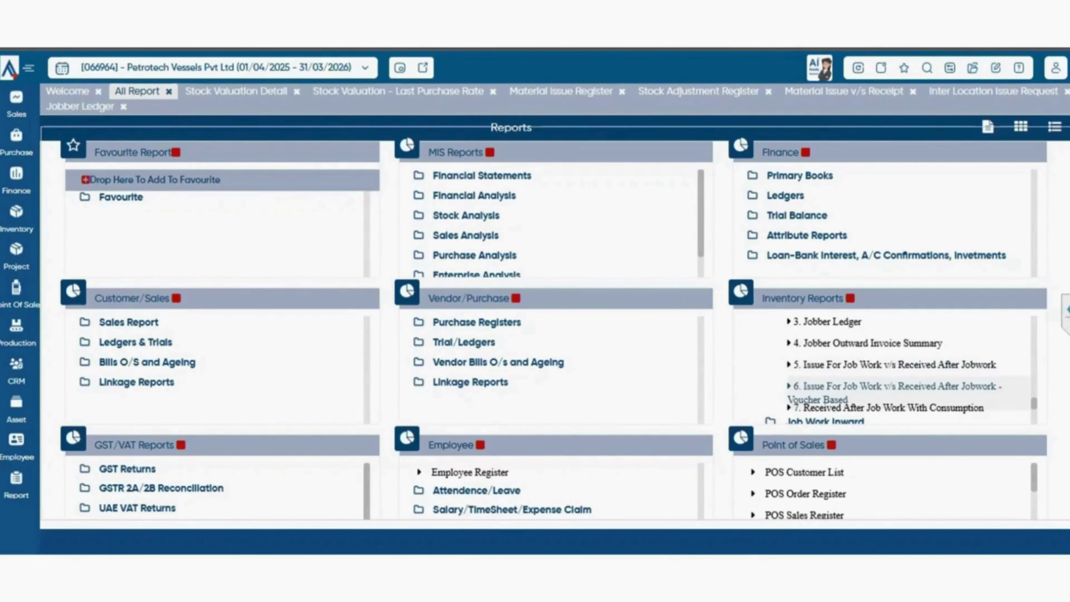
{"action": "scroll", "coordinate": [885, 379], "scroll_direction": "down", "scroll_amount": 2}
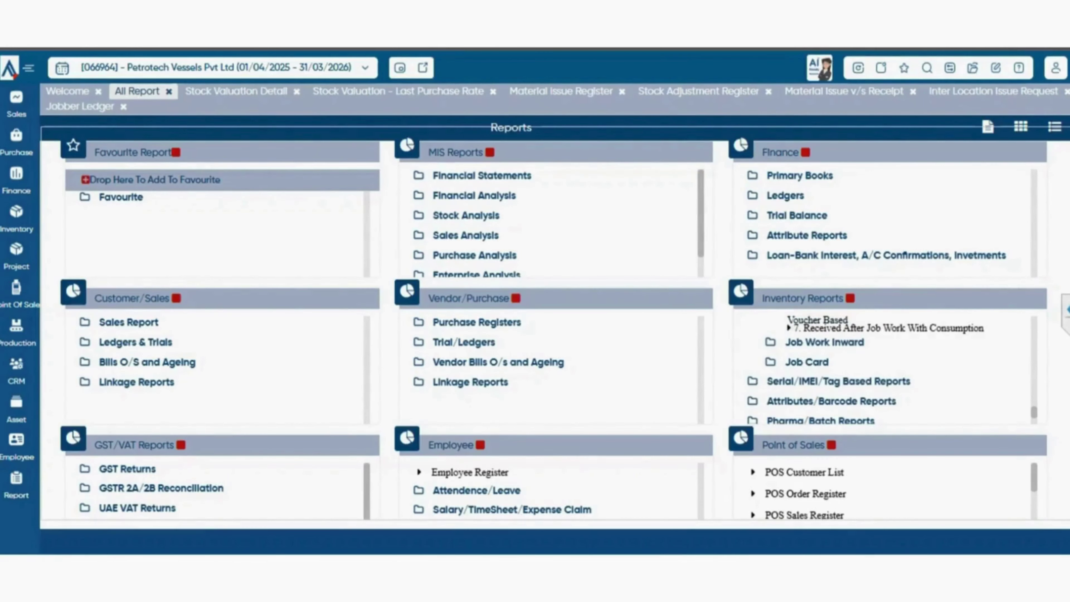
{"action": "left_click", "coordinate": [889, 328]}
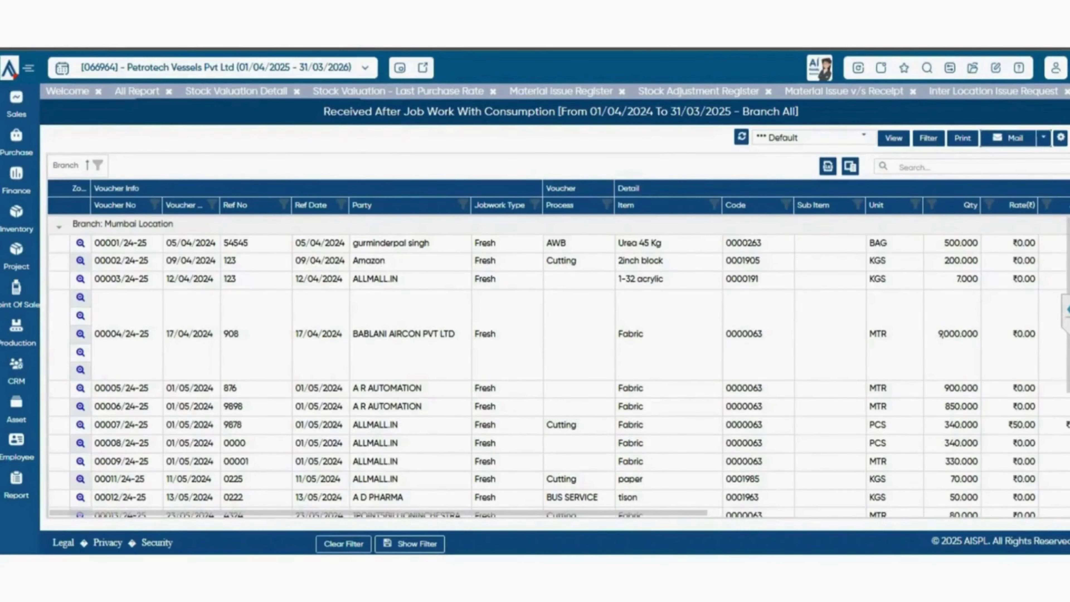
{"action": "left_click", "coordinate": [137, 91]}
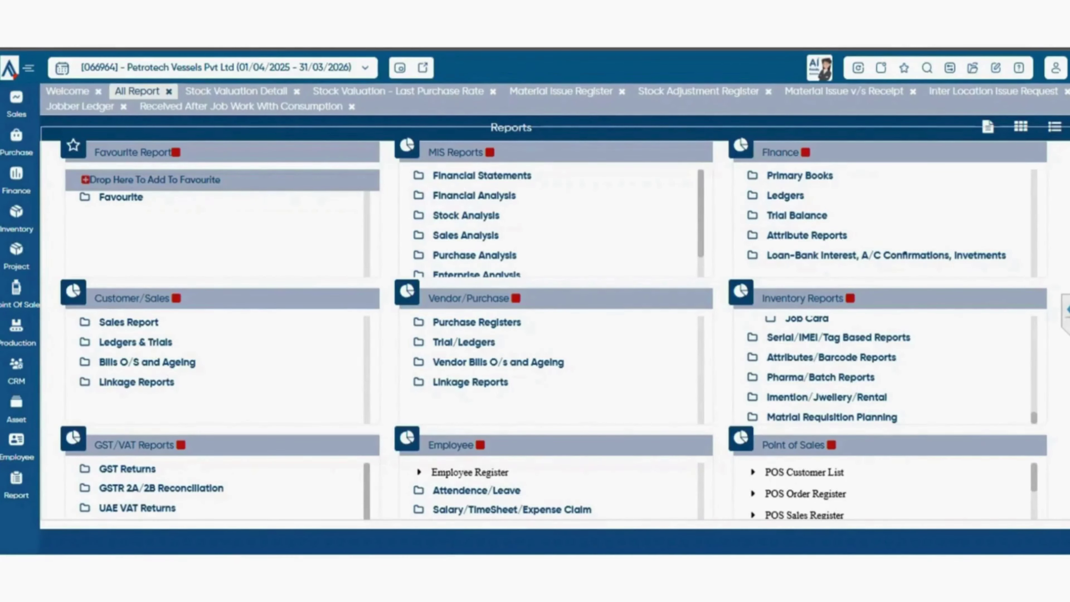
Expand Serial/IMEI/Tag Based Reports and view the Dispatch Register With Serial Number, filtered to the Previous Finacial Year (01/04/2024 to 31/03/2025)
{"action": "left_click", "coordinate": [838, 338]}
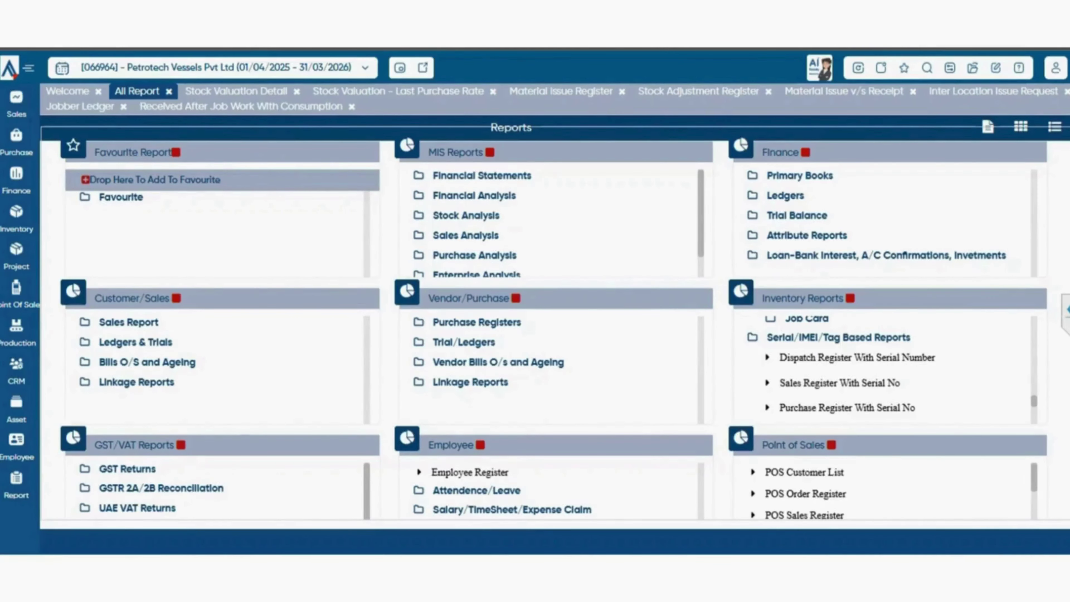
{"action": "left_click", "coordinate": [857, 358]}
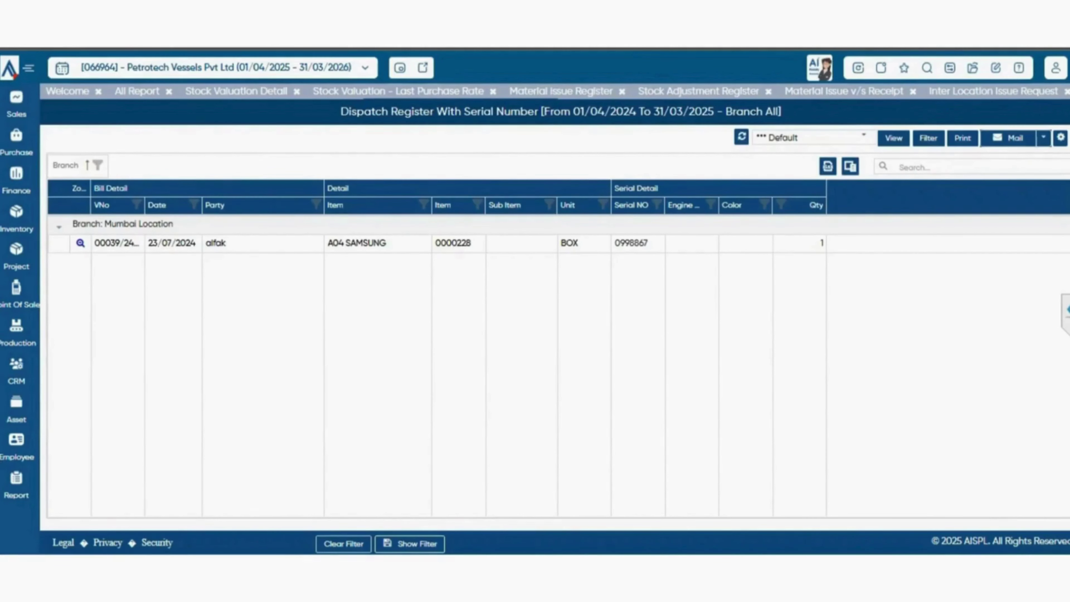
{"action": "left_click", "coordinate": [929, 138]}
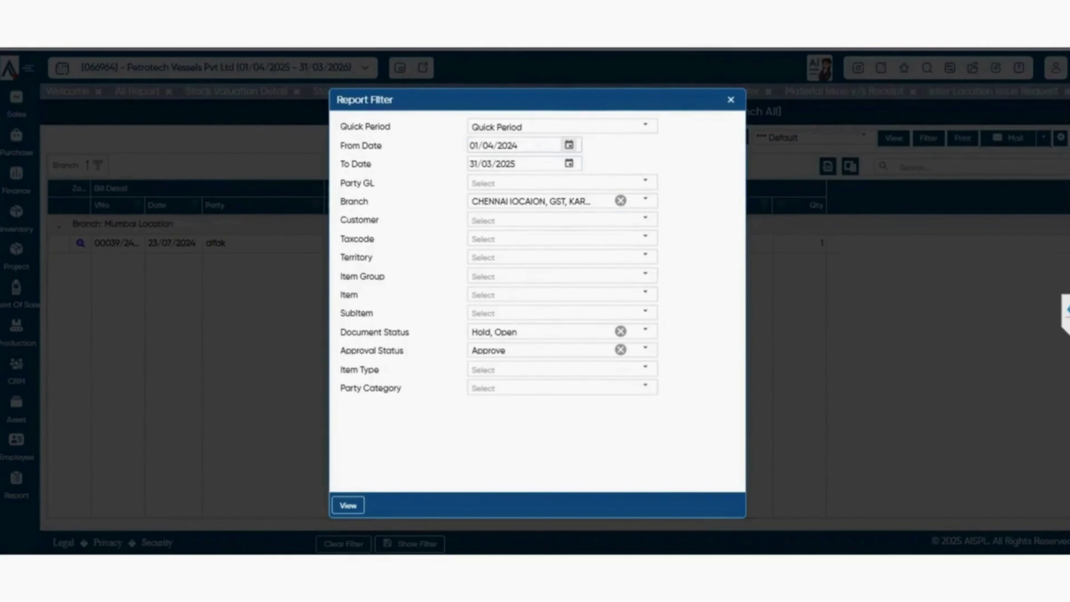
{"action": "left_click", "coordinate": [645, 126]}
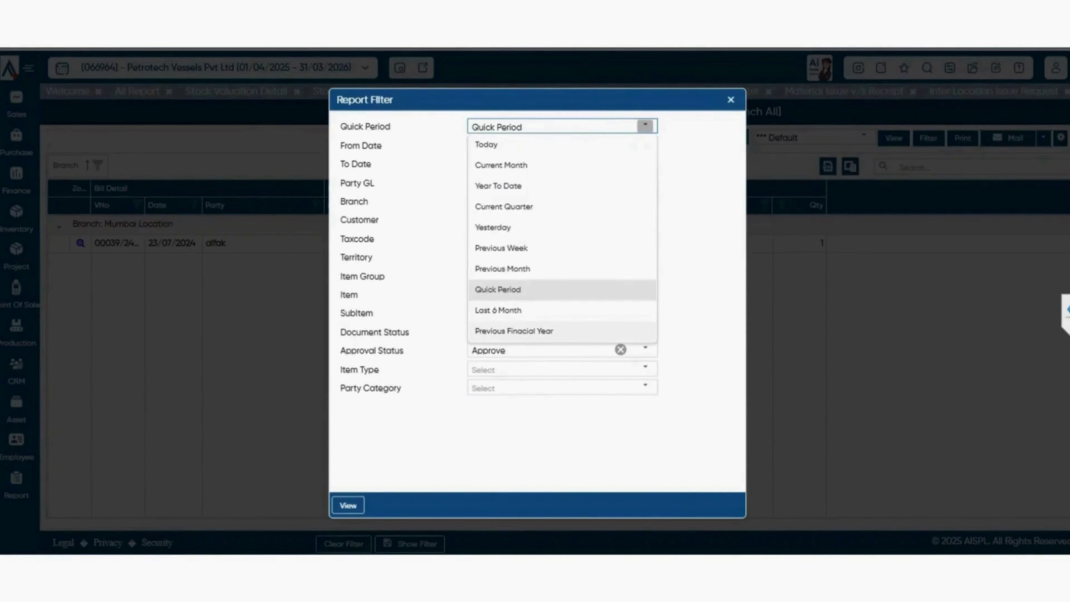
{"action": "left_click", "coordinate": [514, 331]}
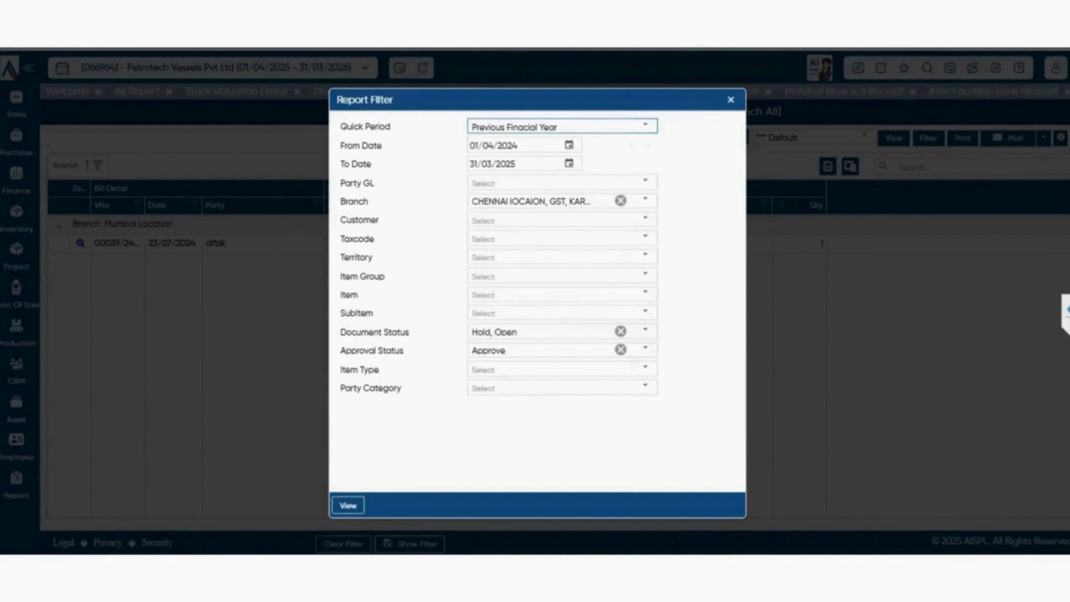
{"action": "key", "text": "Return"}
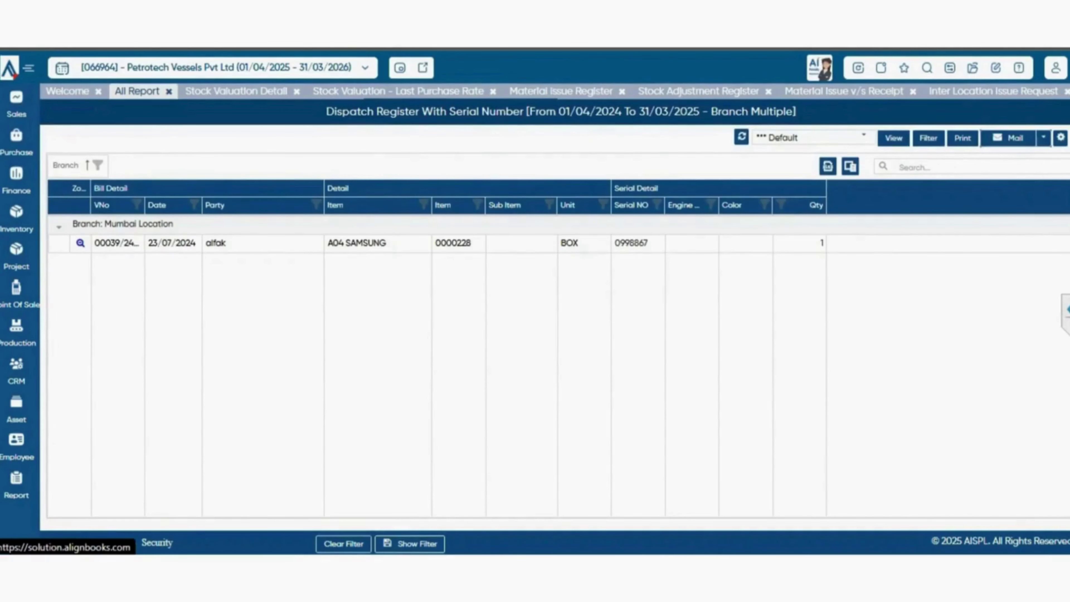
View the Serial v/s Stock Difference report for all branches and return to the report catalogue
{"action": "left_click", "coordinate": [137, 91]}
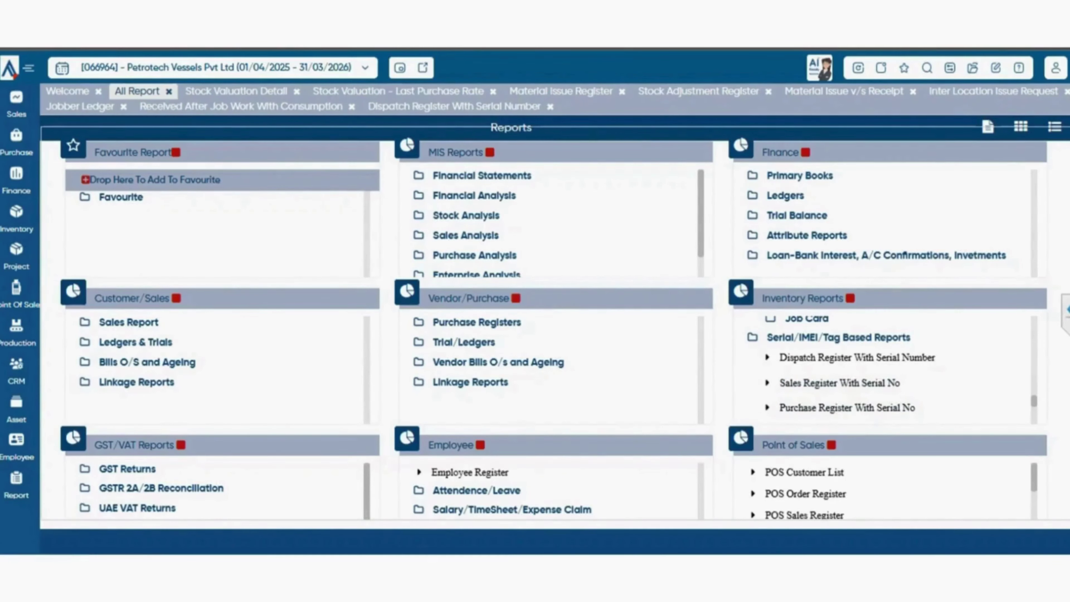
{"action": "scroll", "coordinate": [885, 371], "scroll_direction": "down", "scroll_amount": 3}
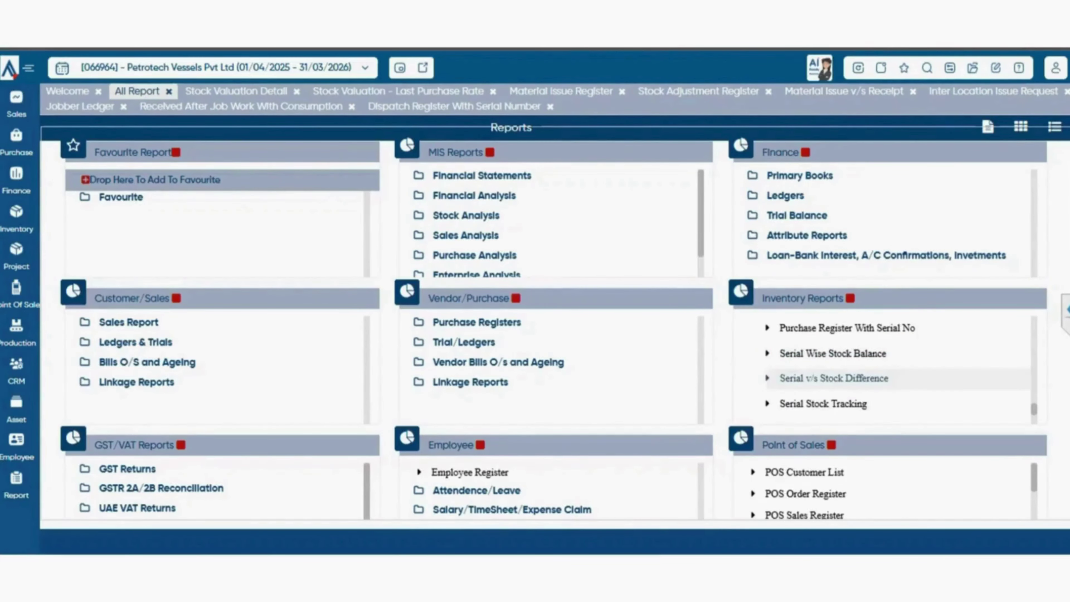
{"action": "left_click", "coordinate": [834, 379]}
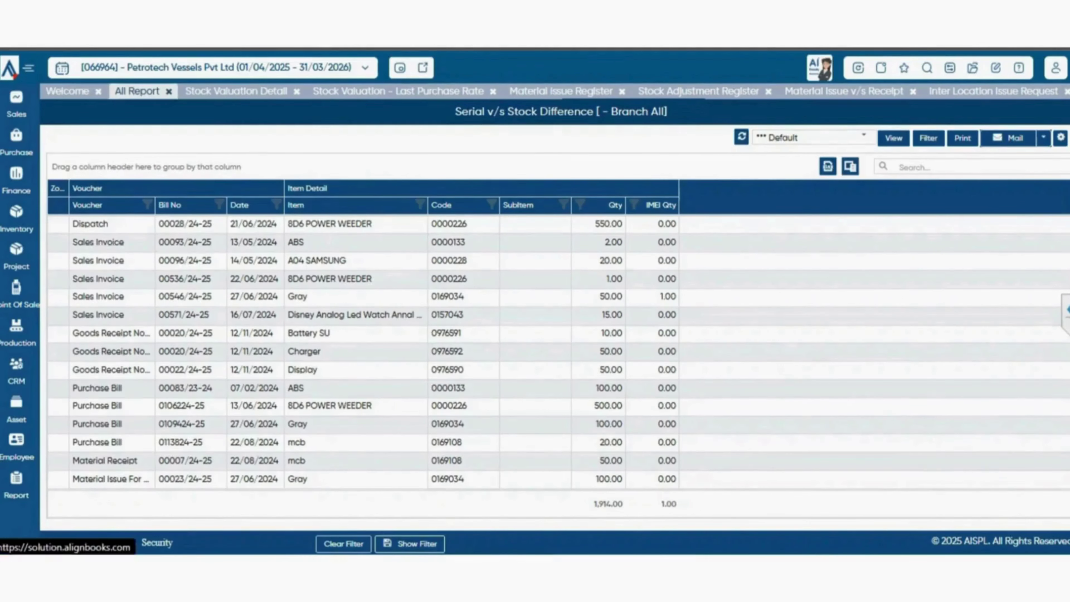
{"action": "left_click", "coordinate": [137, 91]}
View the Serial Stock Tracking report with Approval Status Approve, examine the serial-wise vouchers, and return to the report catalogue
{"action": "scroll", "coordinate": [885, 367], "scroll_direction": "down", "scroll_amount": 2}
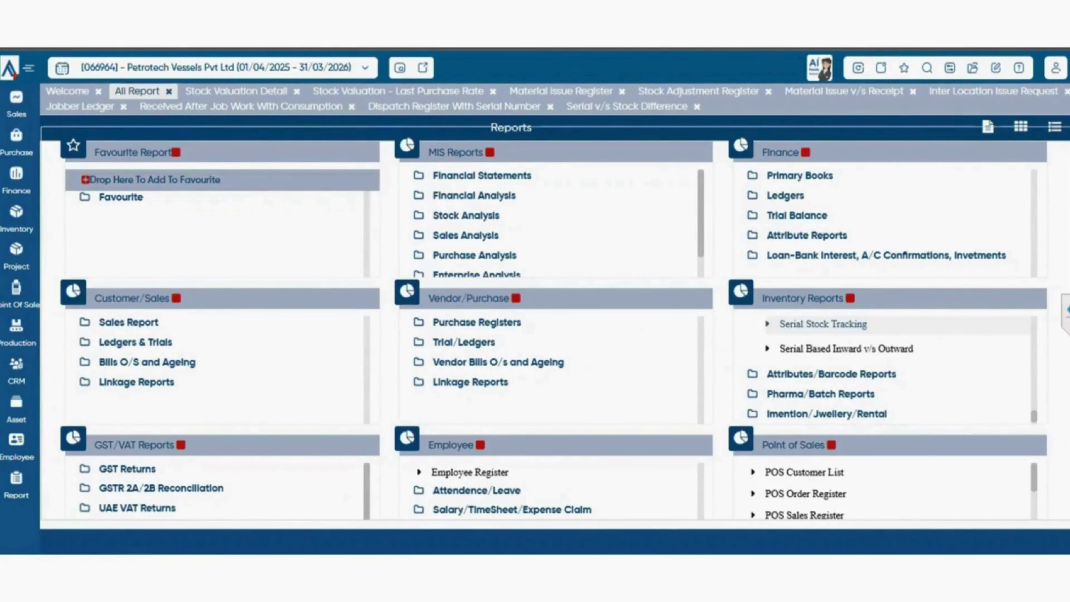
{"action": "left_click", "coordinate": [823, 324]}
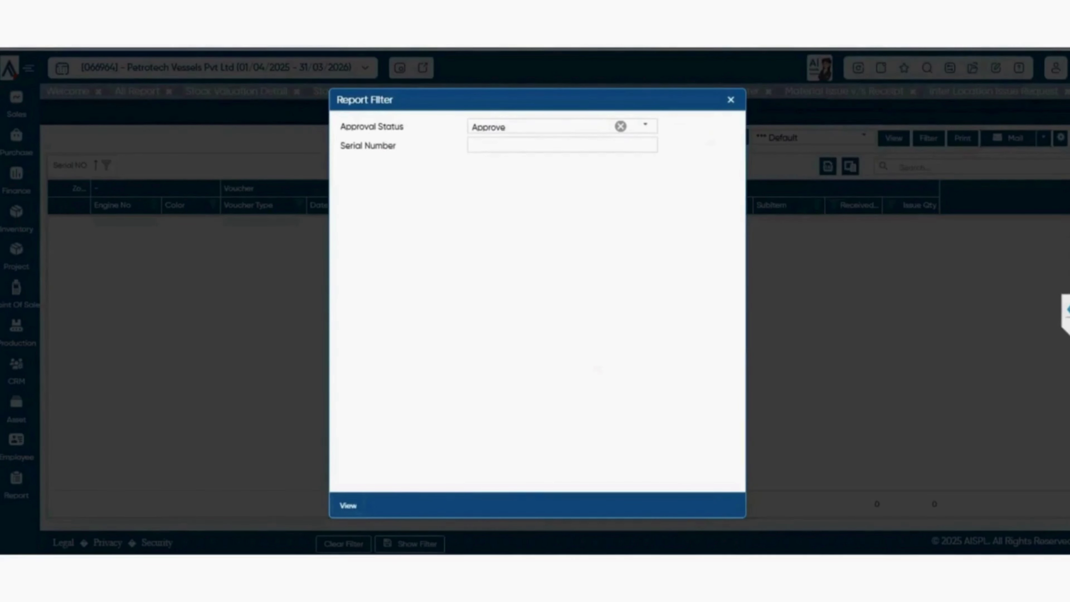
{"action": "left_click", "coordinate": [348, 506]}
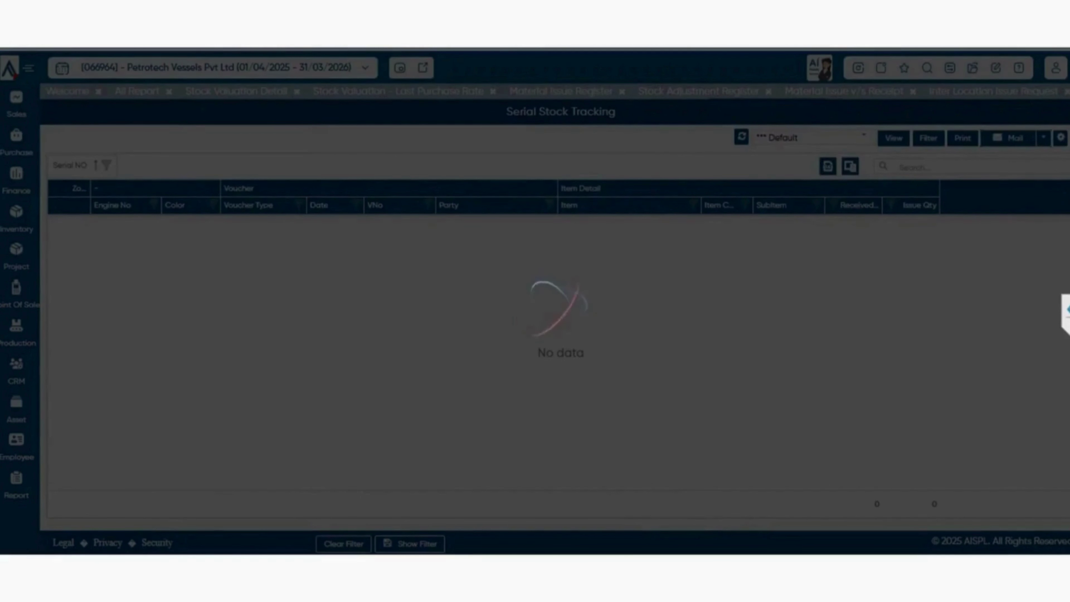
{"action": "scroll", "coordinate": [560, 344], "scroll_direction": "down", "scroll_amount": 4}
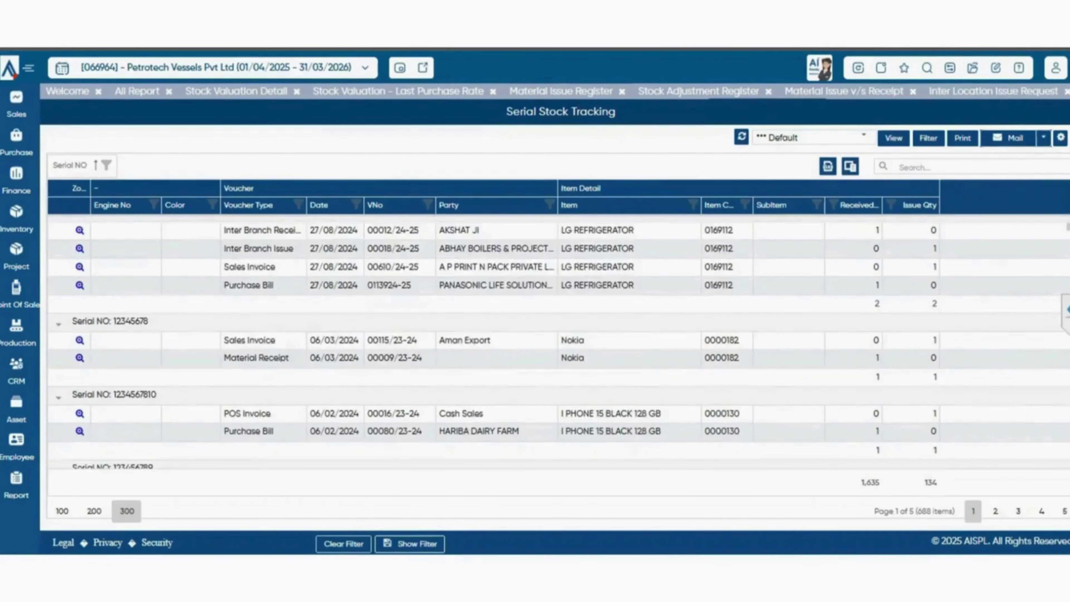
{"action": "scroll", "coordinate": [561, 344], "scroll_direction": "up", "scroll_amount": 4}
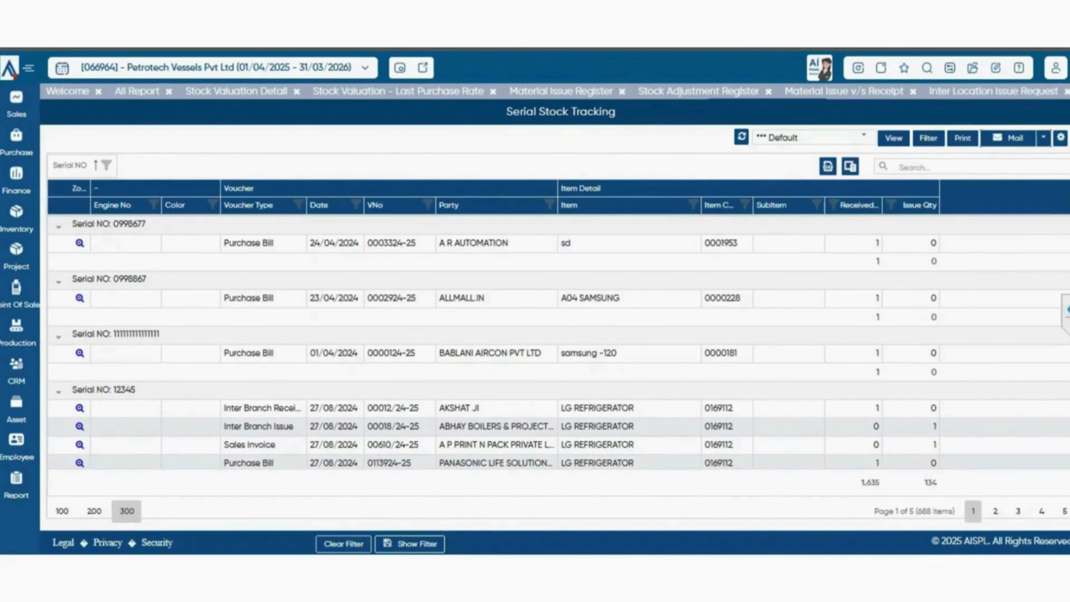
{"action": "left_click", "coordinate": [137, 91]}
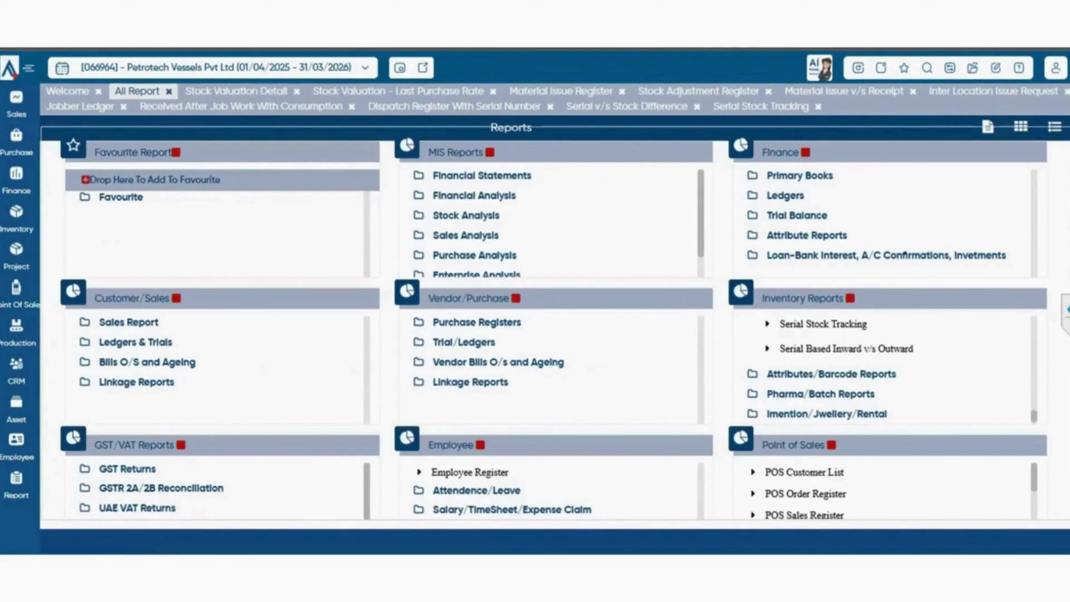
View the Serial Based Inward v/s Outward report for 01/04/2024 to 31/03/2025, all branches, and expand Attributes/Barcode Reports in the catalogue
{"action": "left_click", "coordinate": [847, 348]}
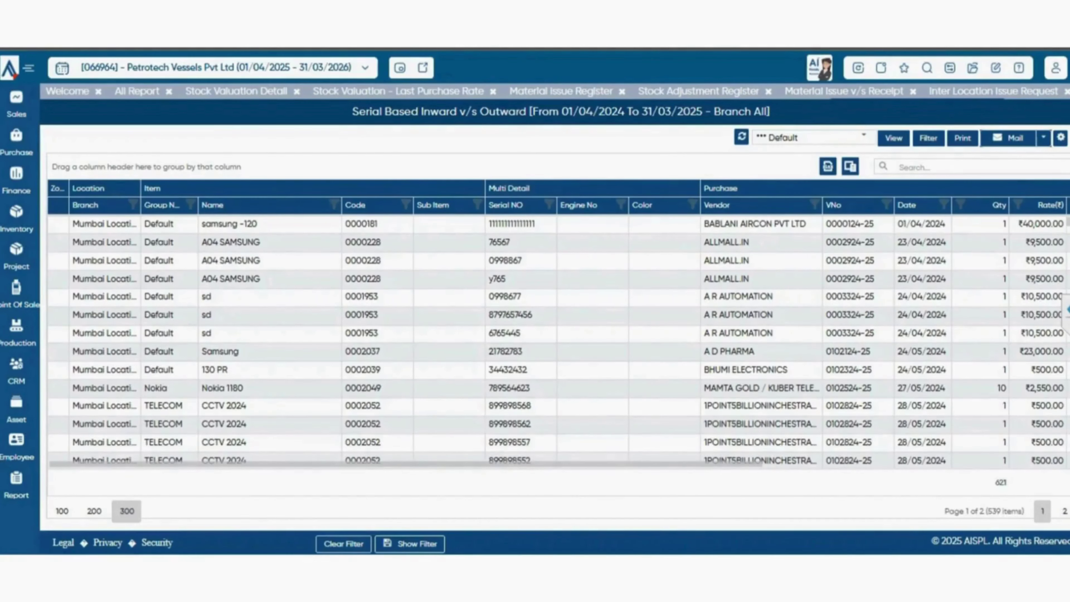
{"action": "left_click", "coordinate": [137, 91]}
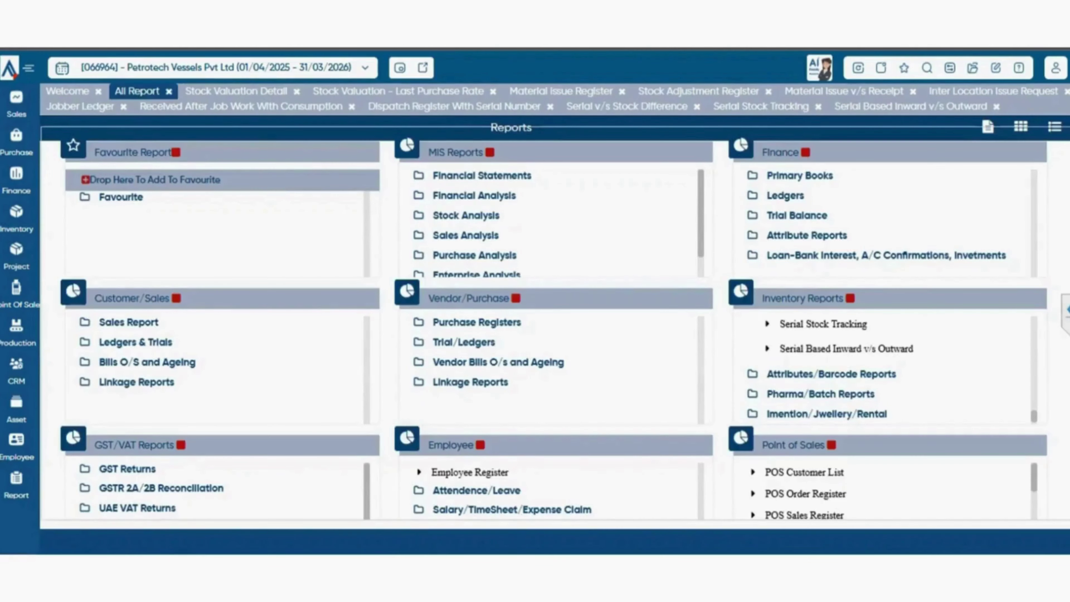
{"action": "left_click", "coordinate": [831, 374]}
Look through the Attributes/Barcode report list, from the Attribute-Barcode registers to the barcode, MRP, profitability and ageing reports
{"action": "scroll", "coordinate": [859, 388], "scroll_direction": "down", "scroll_amount": 3}
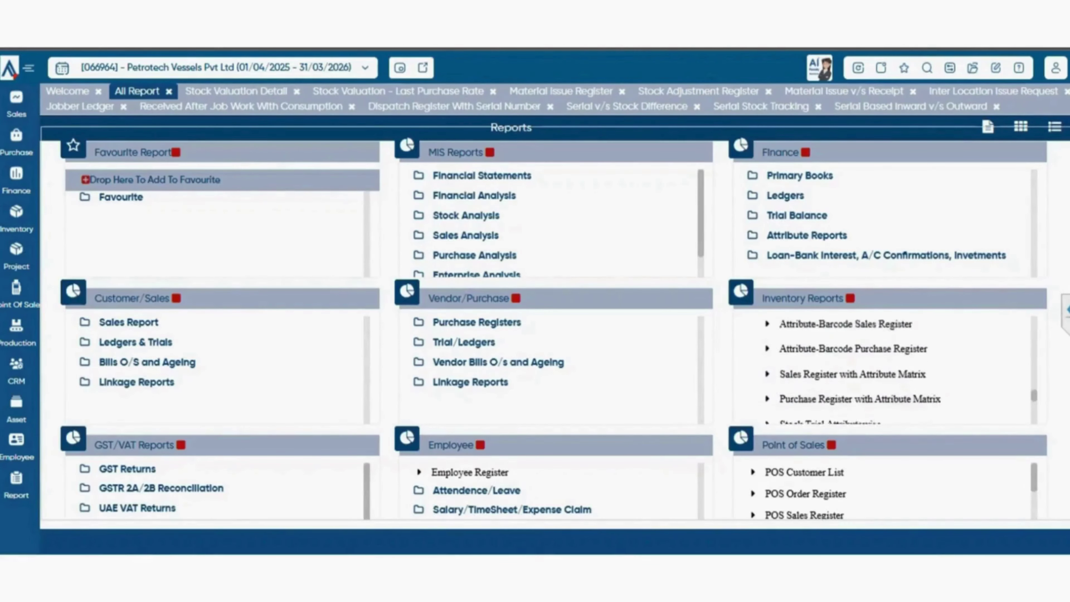
{"action": "scroll", "coordinate": [860, 383], "scroll_direction": "down", "scroll_amount": 5}
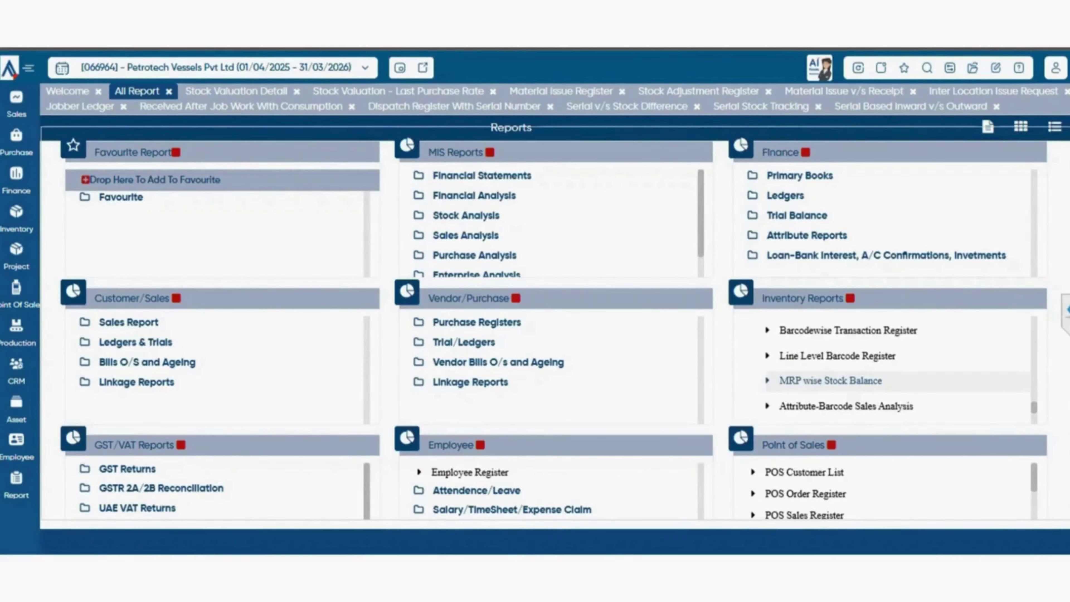
{"action": "scroll", "coordinate": [860, 371], "scroll_direction": "up", "scroll_amount": 4}
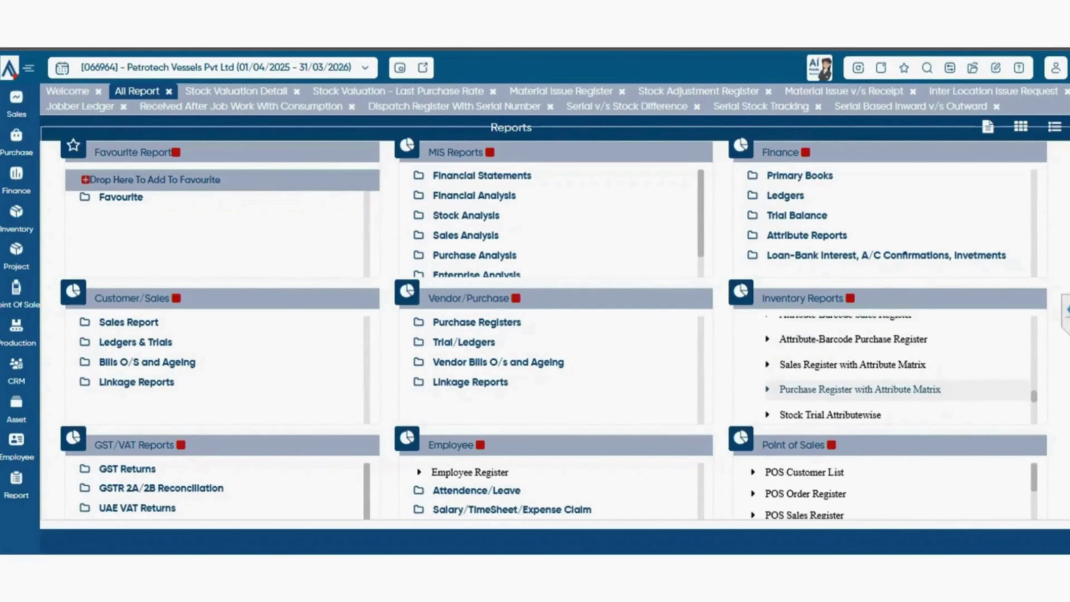
{"action": "scroll", "coordinate": [860, 388], "scroll_direction": "up", "scroll_amount": 2}
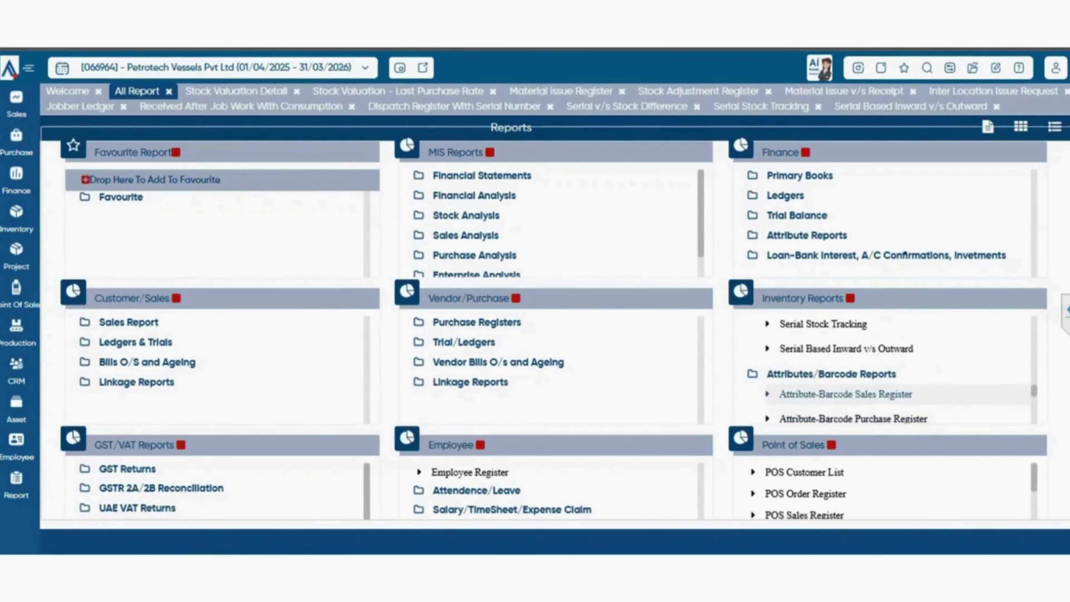
{"action": "scroll", "coordinate": [859, 380], "scroll_direction": "down", "scroll_amount": 2}
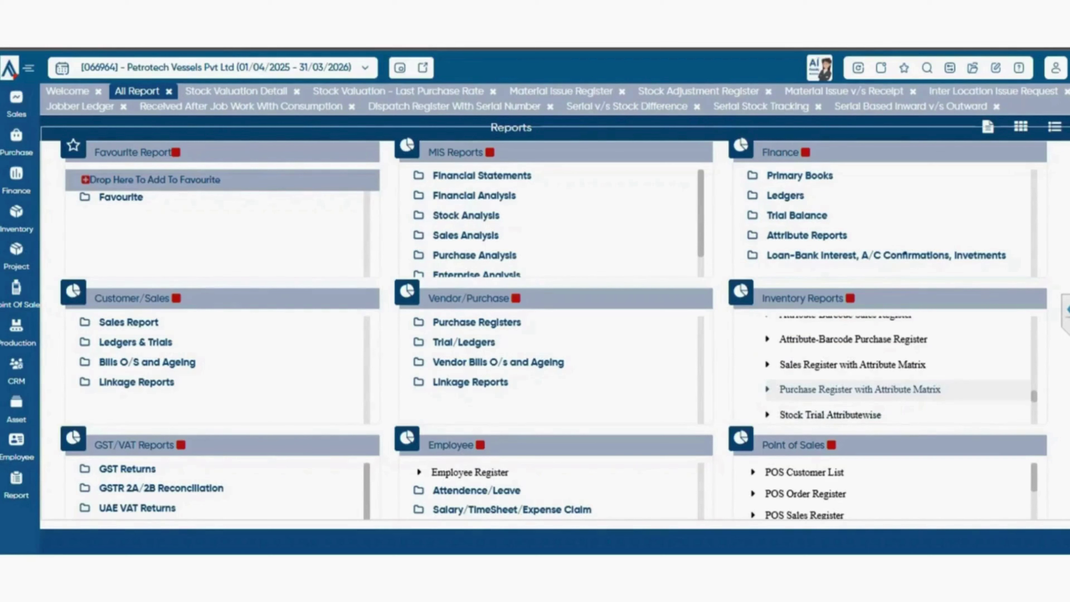
{"action": "scroll", "coordinate": [860, 379], "scroll_direction": "down", "scroll_amount": 2}
{"action": "scroll", "coordinate": [860, 379], "scroll_direction": "up", "scroll_amount": 2}
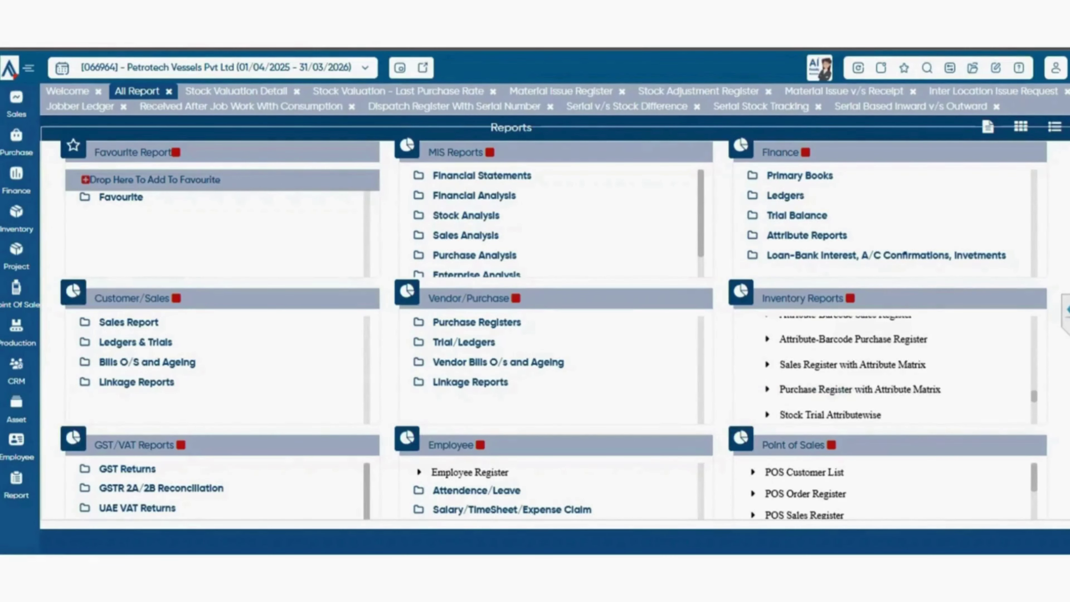
{"action": "scroll", "coordinate": [859, 386], "scroll_direction": "down", "scroll_amount": 2}
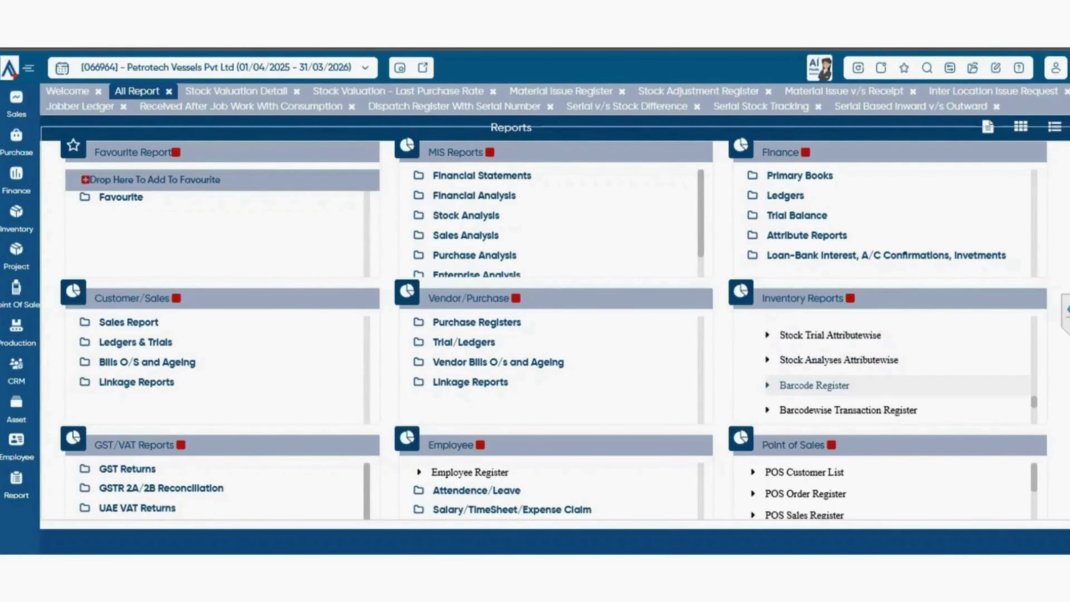
{"action": "scroll", "coordinate": [826, 383], "scroll_direction": "down", "scroll_amount": 2}
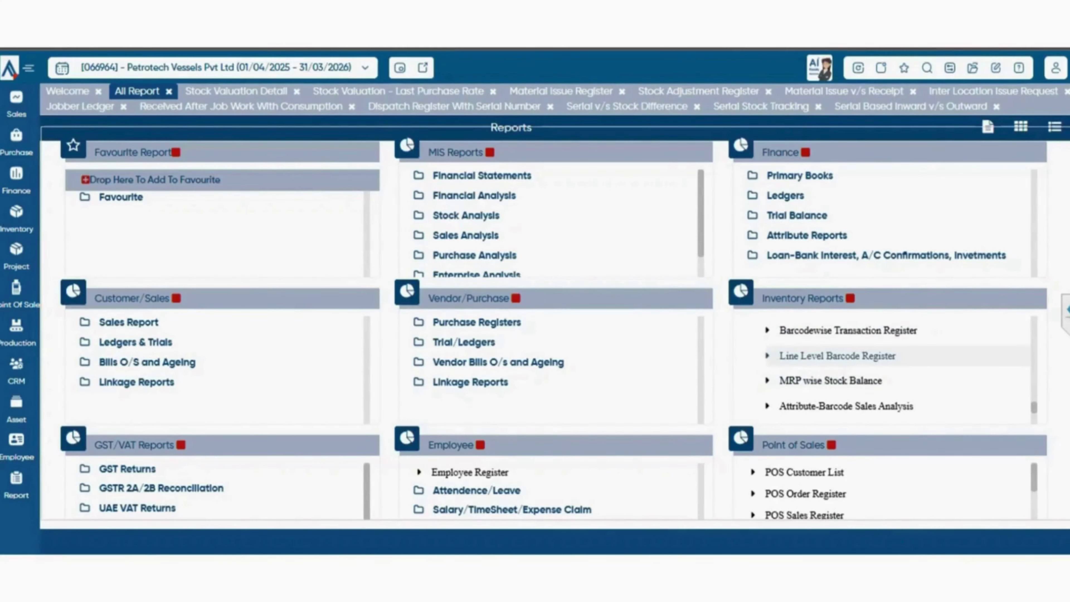
{"action": "scroll", "coordinate": [843, 367], "scroll_direction": "down", "scroll_amount": 3}
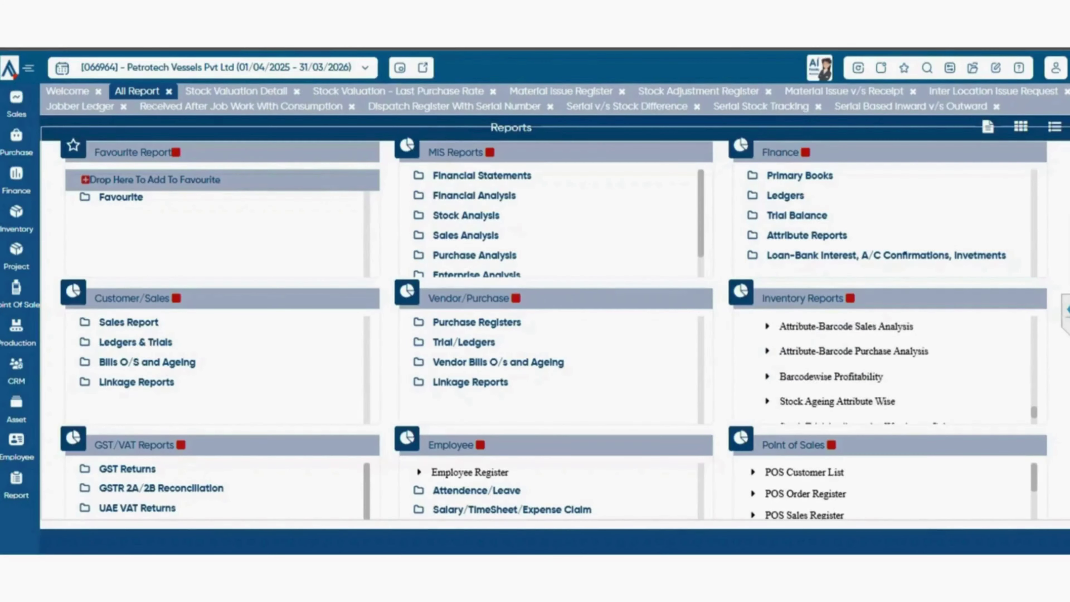
View the MRP wise Stock Balance report as on 31/03/2025 for all branches and return to the catalogue
{"action": "scroll", "coordinate": [843, 367], "scroll_direction": "up", "scroll_amount": 3}
{"action": "left_click", "coordinate": [830, 380]}
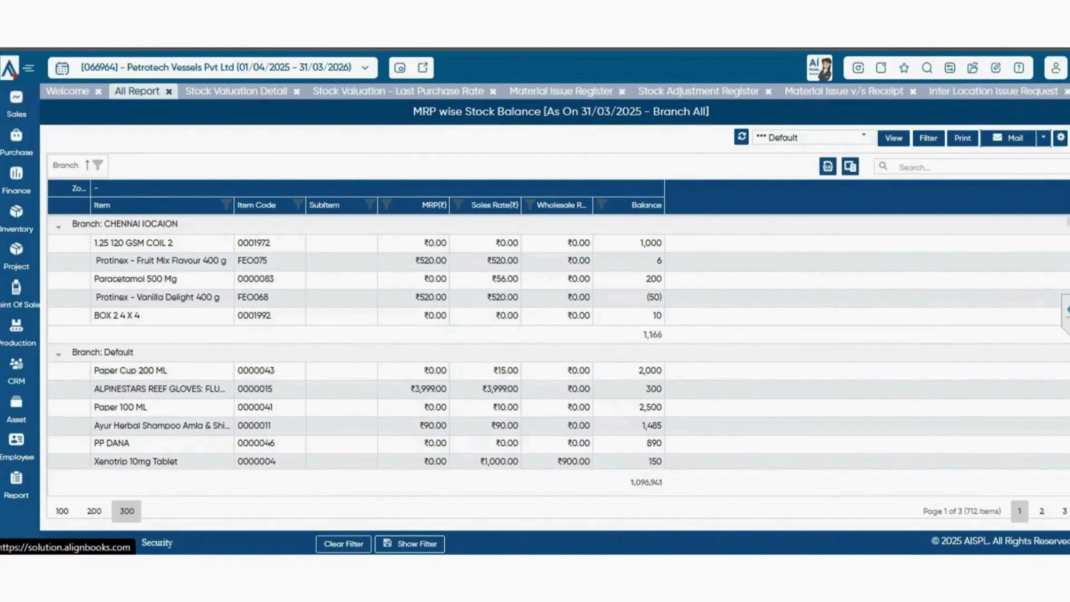
{"action": "left_click", "coordinate": [137, 91]}
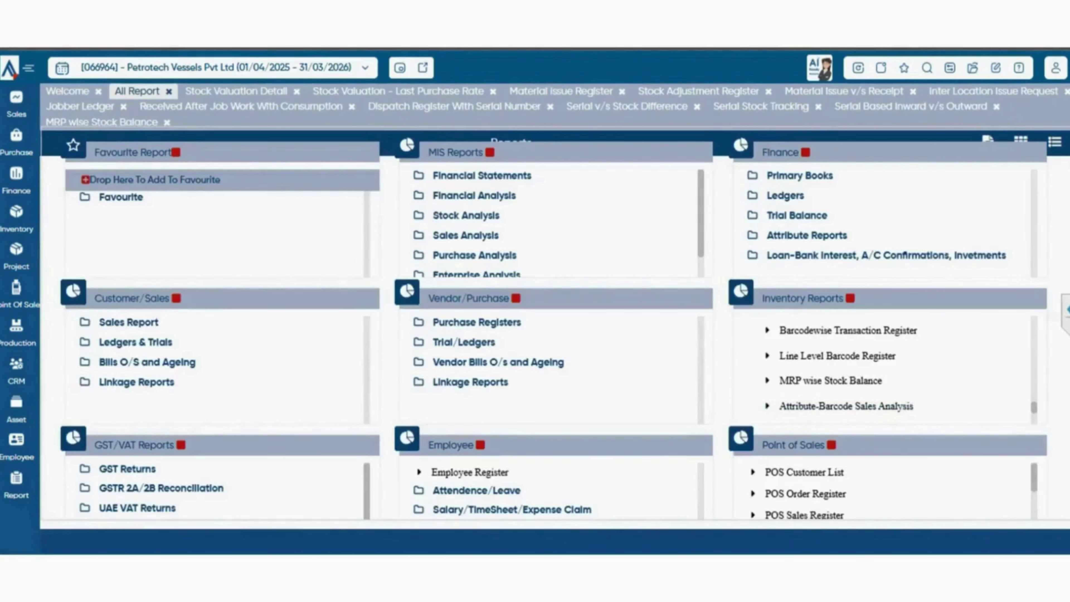
View the Stock Trial Attributewise-Warehouse Columnar report for 01/04/2024 to 31/03/2025, multiple branches, and return to the catalogue
{"action": "scroll", "coordinate": [885, 371], "scroll_direction": "down", "scroll_amount": 3}
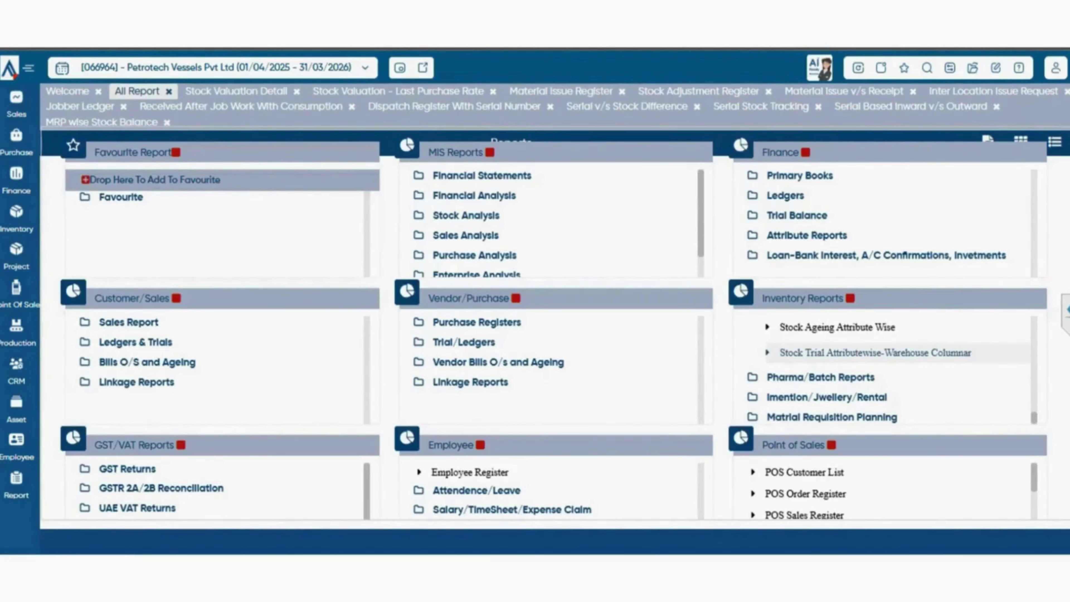
{"action": "left_click", "coordinate": [876, 352]}
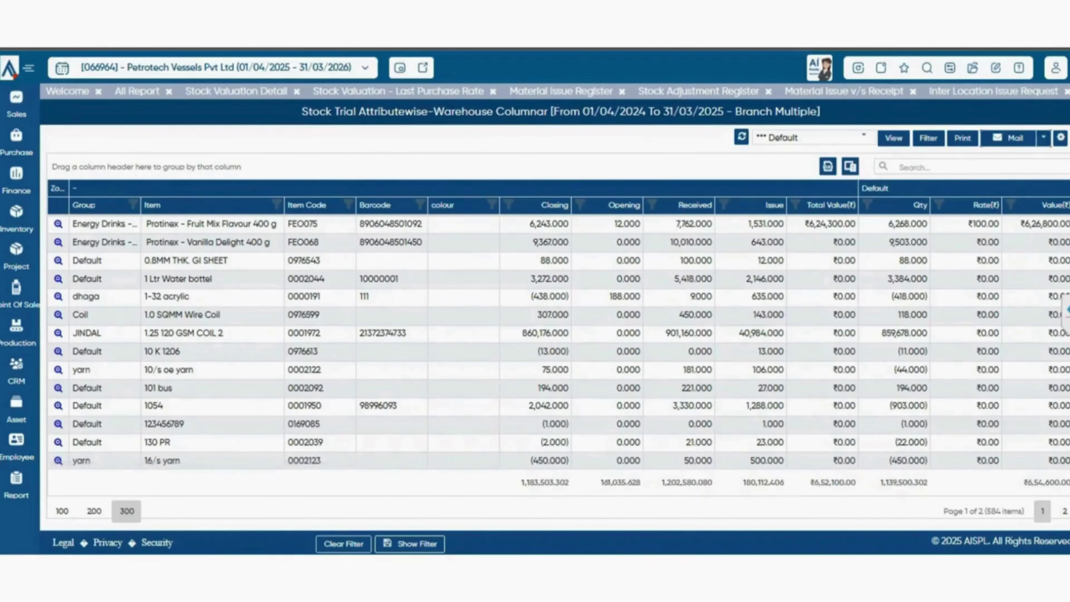
{"action": "left_click", "coordinate": [137, 91]}
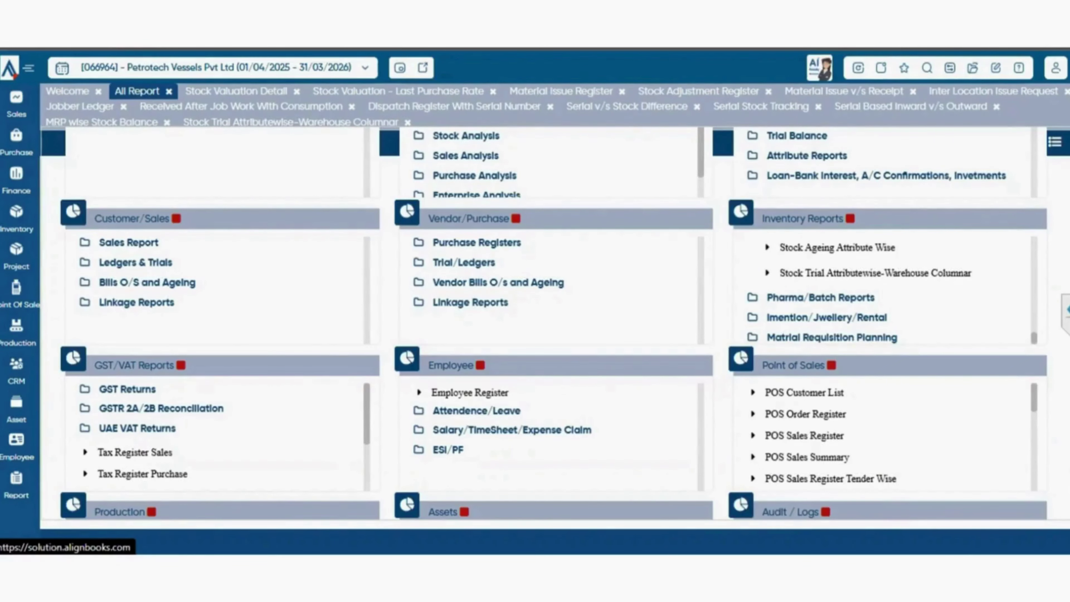
Expand Pharma/Batch Reports and view Batch Stock Tracking for 01/04/2024 to 31/03/2025, all branches, returning to the catalogue
{"action": "left_click", "coordinate": [820, 298]}
{"action": "scroll", "coordinate": [877, 291], "scroll_direction": "down", "scroll_amount": 1}
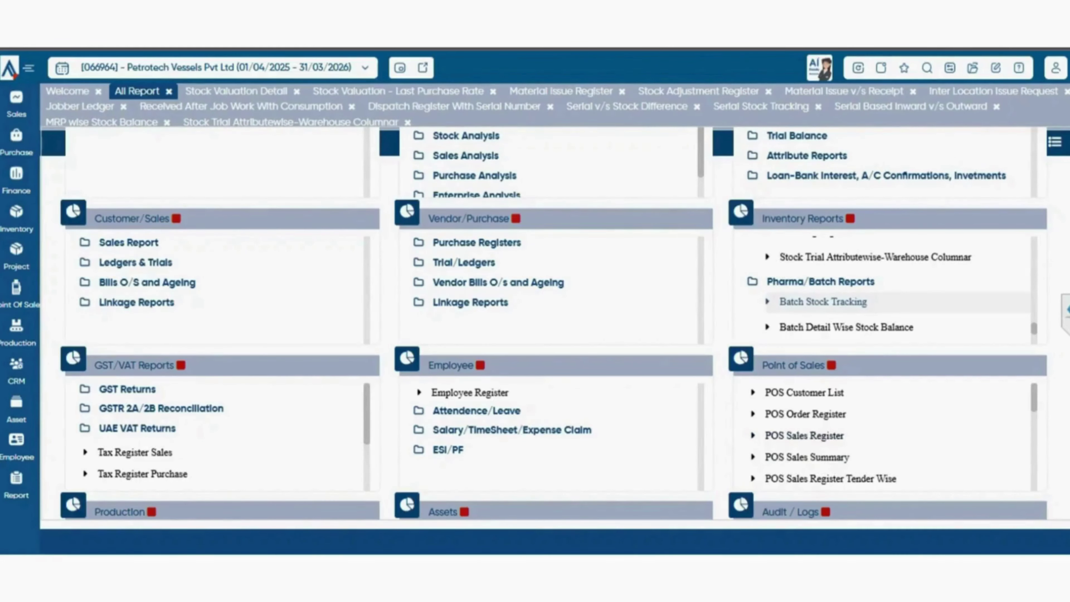
{"action": "left_click", "coordinate": [823, 302]}
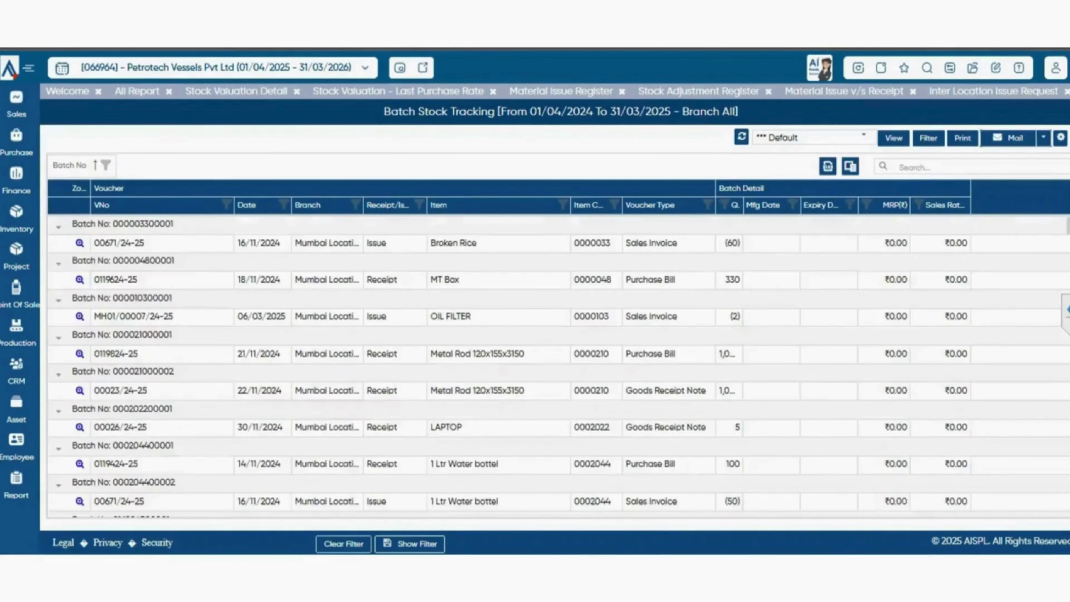
{"action": "left_click", "coordinate": [137, 91]}
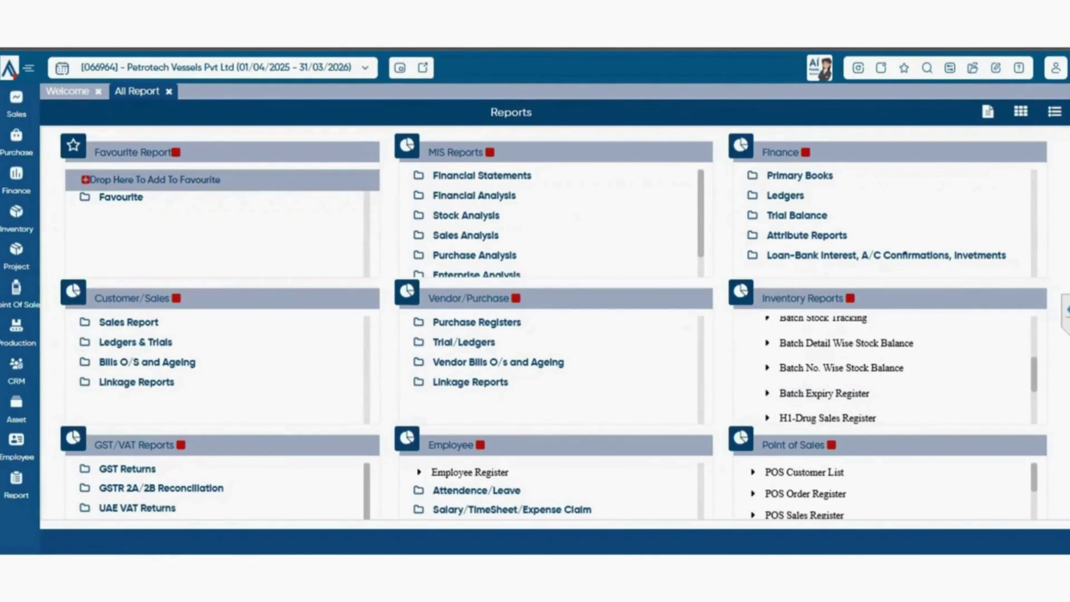
View the Batch Detail Wise Stock Balance as on 31/03/2025 and the Batch No. Wise Stock Balance for 01/04/2024 to 31/03/2025
{"action": "left_click", "coordinate": [846, 343]}
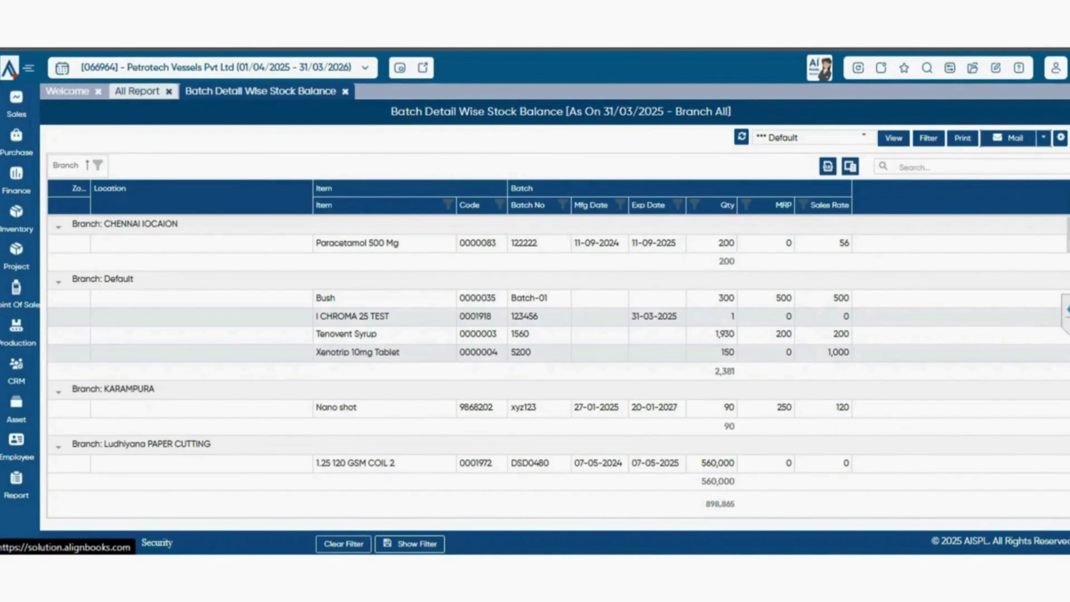
{"action": "left_click", "coordinate": [136, 91]}
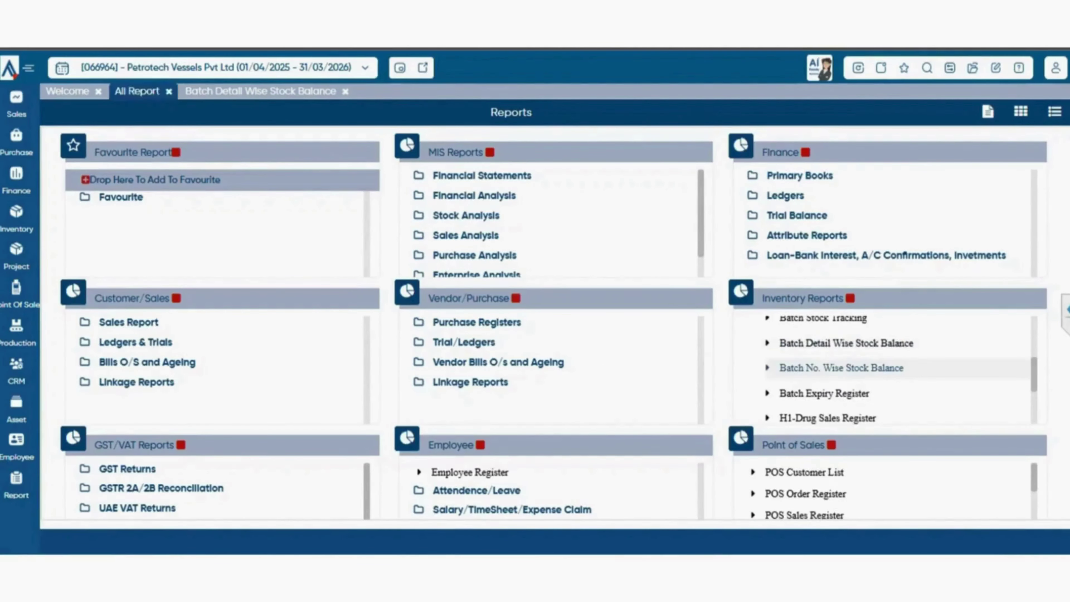
{"action": "left_click", "coordinate": [842, 368]}
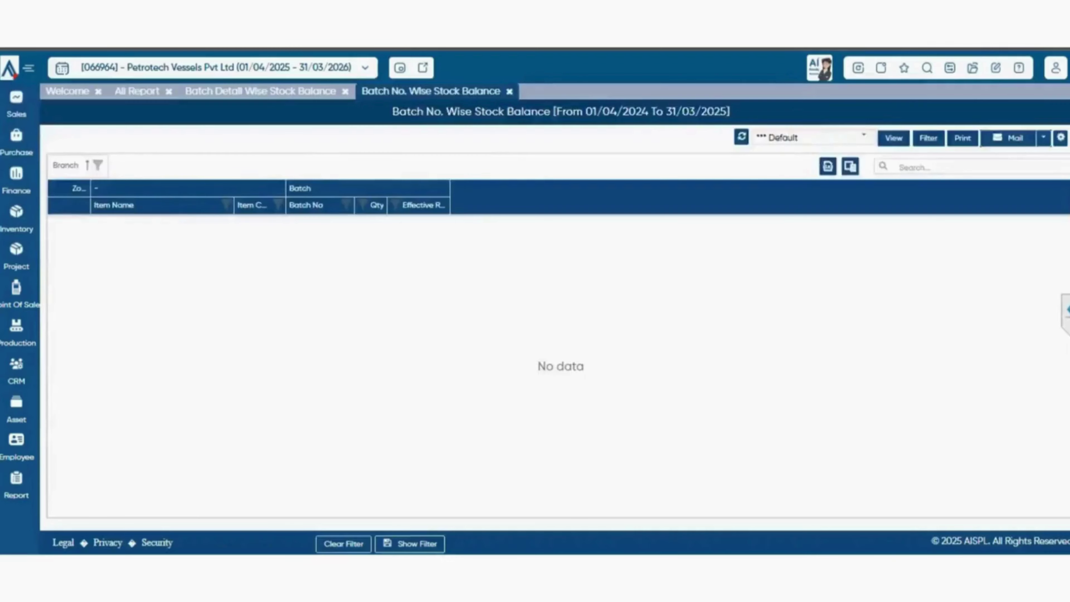
{"action": "left_click", "coordinate": [138, 92]}
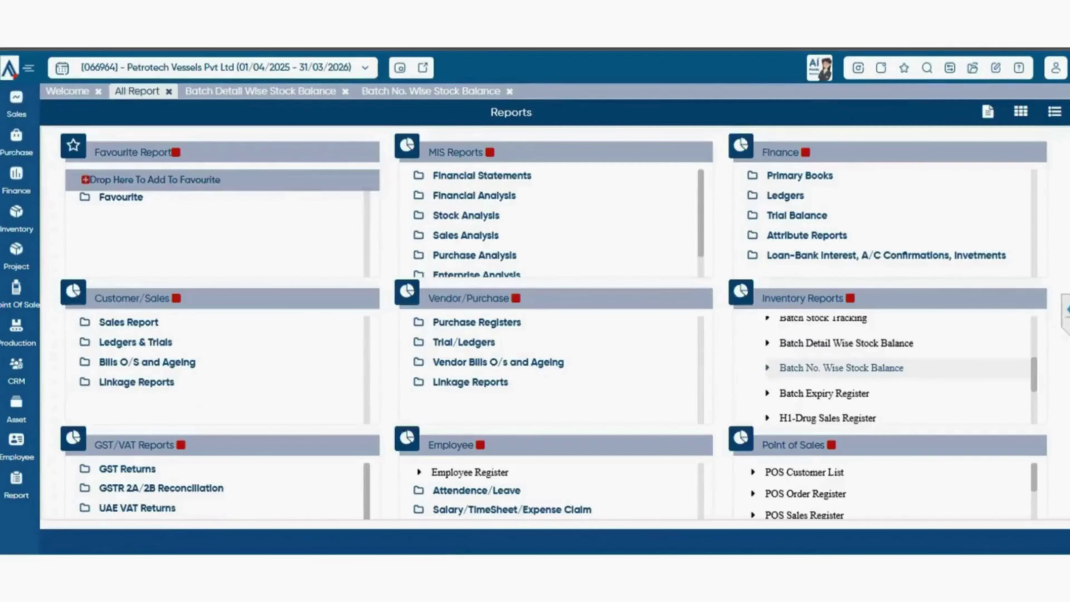
View the Batch Expiry Register for 01/04/2024 to 31/03/2025, all branches, and look through the remaining Pharma/Batch reports
{"action": "scroll", "coordinate": [885, 371], "scroll_direction": "down", "scroll_amount": 2}
{"action": "scroll", "coordinate": [885, 371], "scroll_direction": "up", "scroll_amount": 2}
{"action": "left_click", "coordinate": [824, 393]}
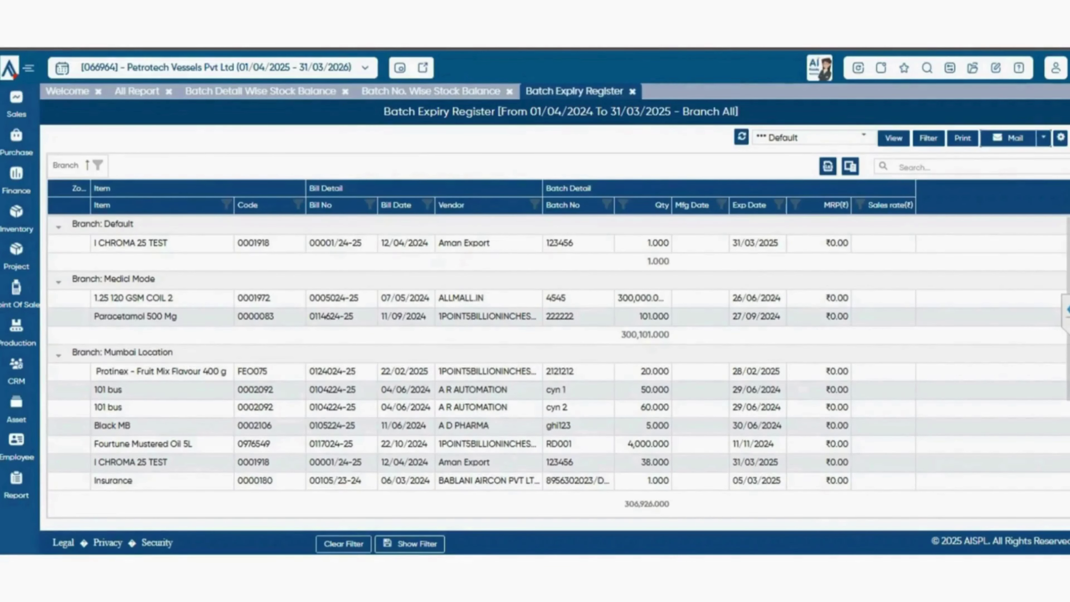
{"action": "left_click", "coordinate": [137, 91]}
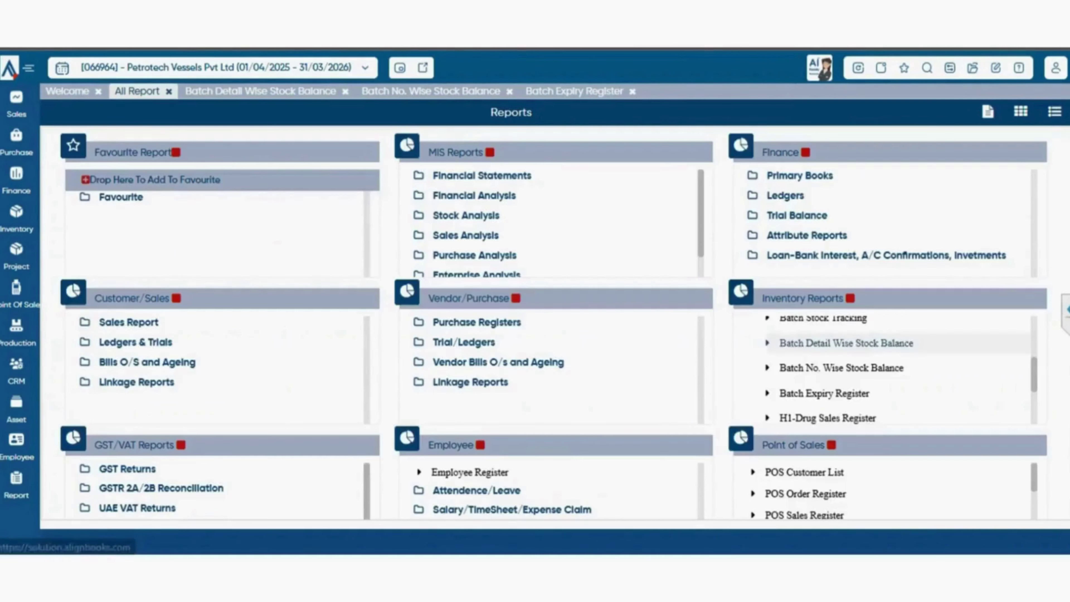
{"action": "scroll", "coordinate": [898, 370], "scroll_direction": "down", "scroll_amount": 3}
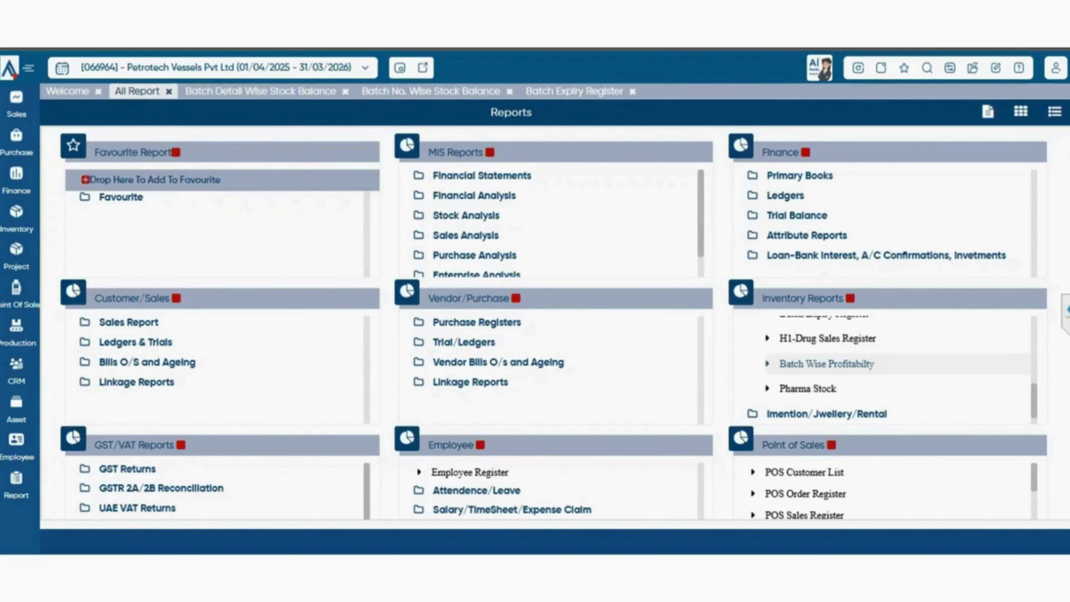
View the Batch Wise Profitability and Pharma Stock reports for 01/04/2024 to 31/03/2025, all branches, and return to the report catalogue
{"action": "left_click", "coordinate": [827, 364]}
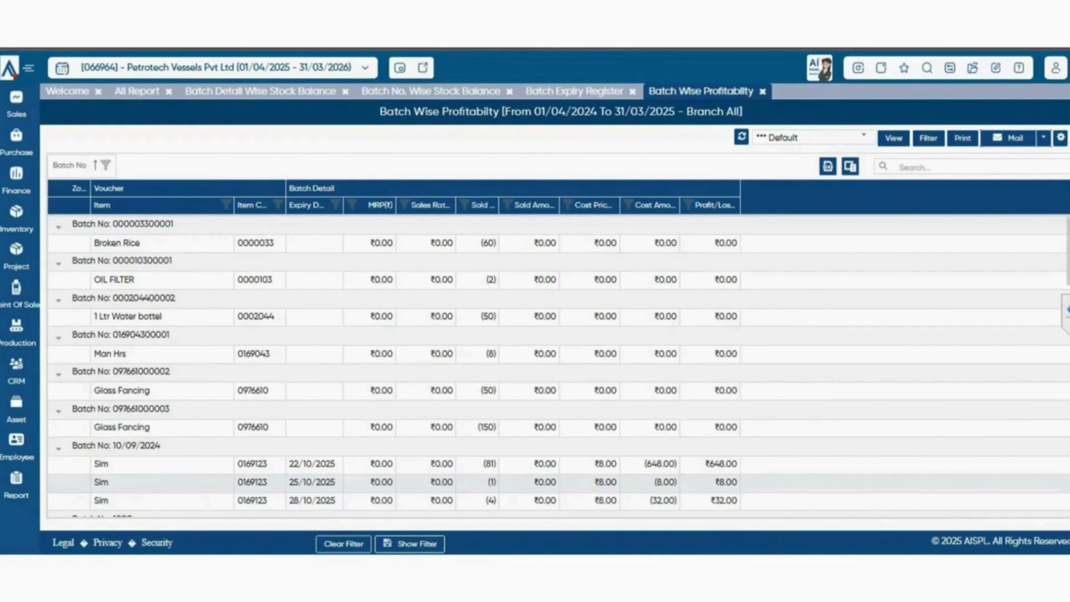
{"action": "left_click", "coordinate": [137, 91]}
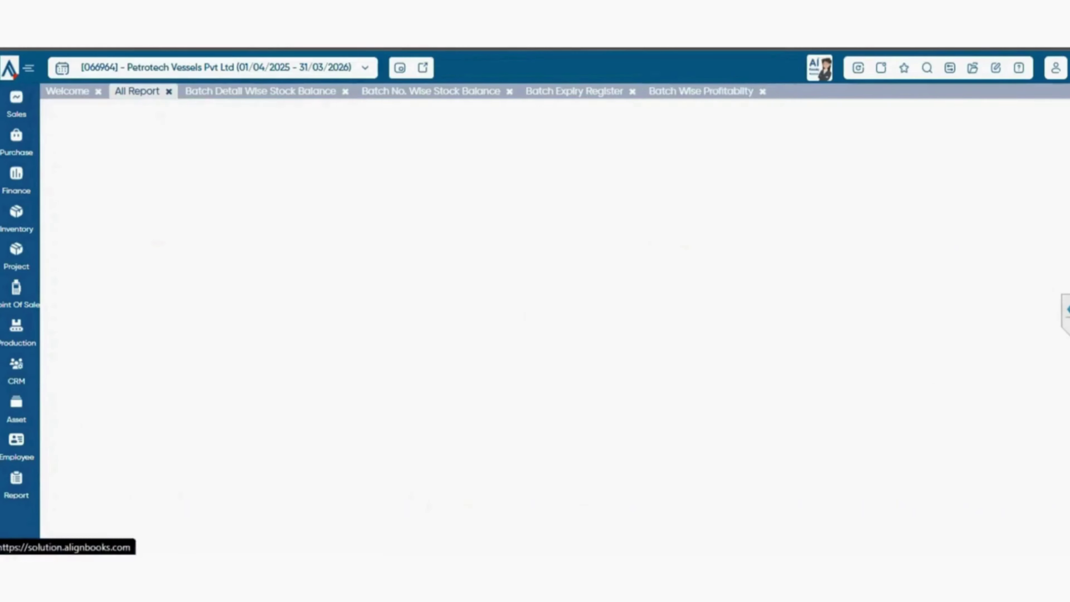
{"action": "left_click", "coordinate": [806, 390]}
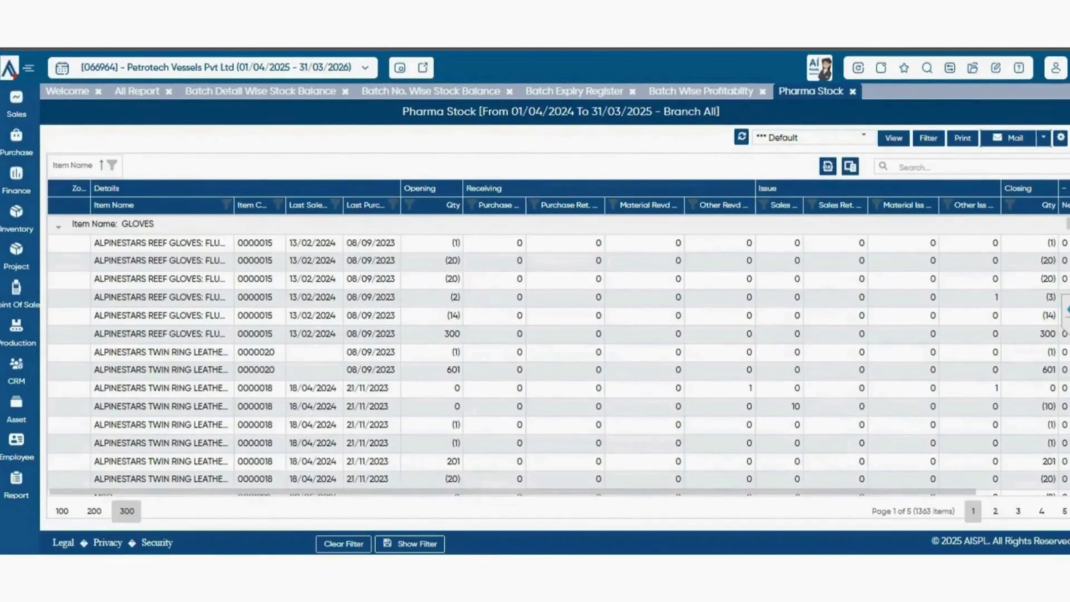
{"action": "scroll", "coordinate": [558, 354], "scroll_direction": "down", "scroll_amount": 8}
{"action": "scroll", "coordinate": [559, 354], "scroll_direction": "up", "scroll_amount": 8}
{"action": "left_click", "coordinate": [137, 91]}
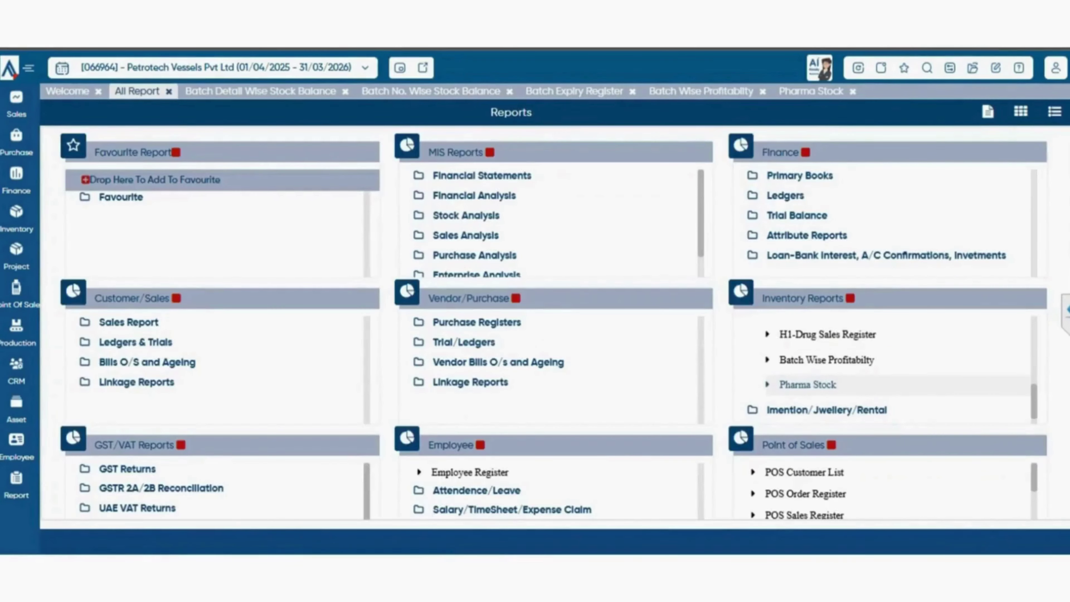
Expand the Imention/Jwellery/Rental group in Inventory Reports and examine the remaining groups, including Matrial Requisition Planning
{"action": "scroll", "coordinate": [885, 373], "scroll_direction": "down", "scroll_amount": 1}
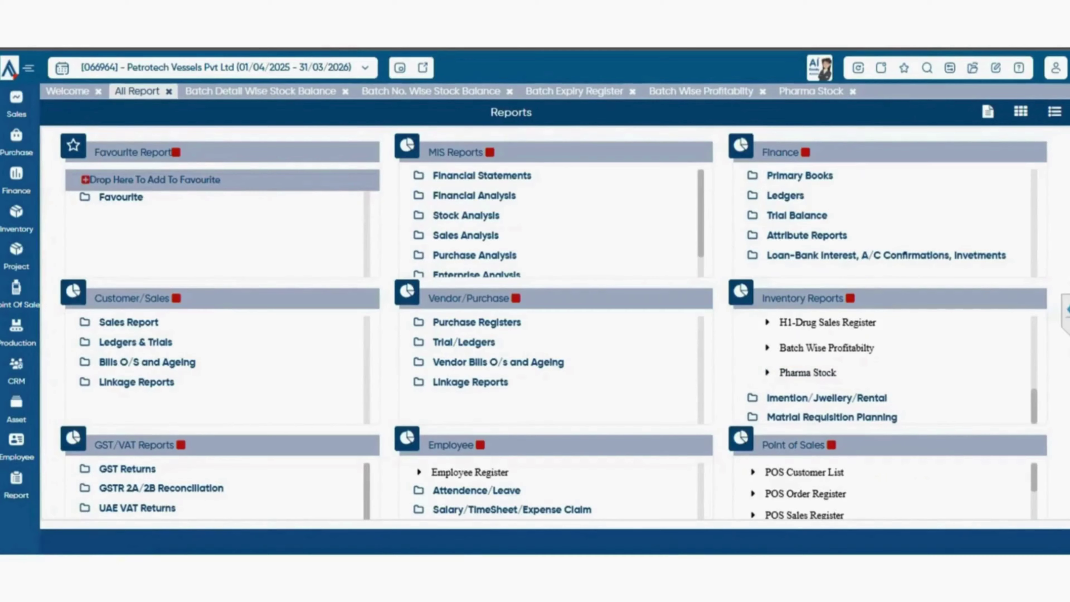
{"action": "left_click", "coordinate": [827, 398]}
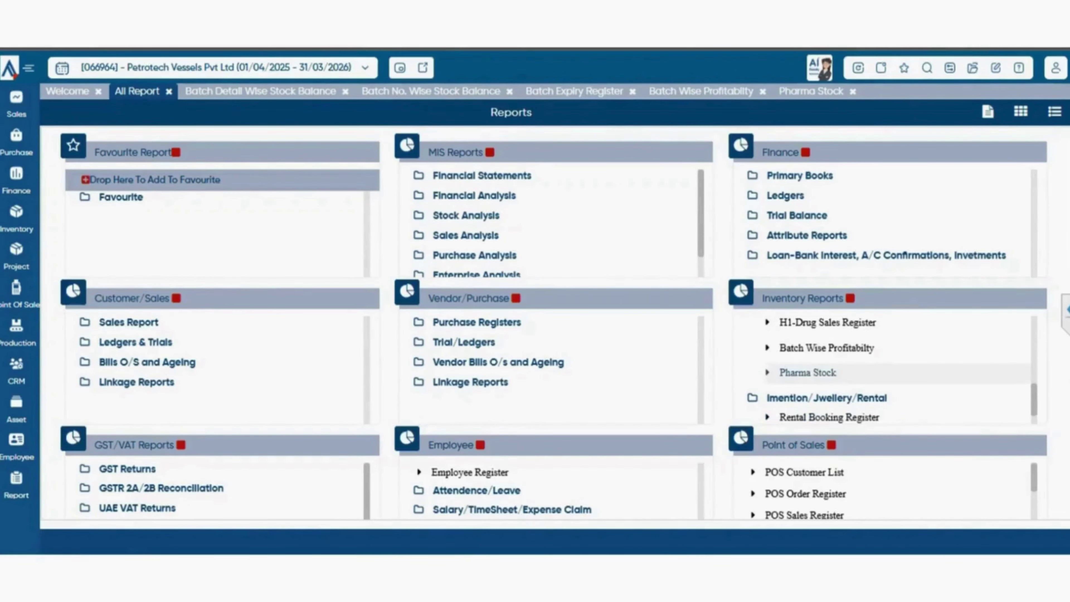
{"action": "scroll", "coordinate": [885, 373], "scroll_direction": "down", "scroll_amount": 1}
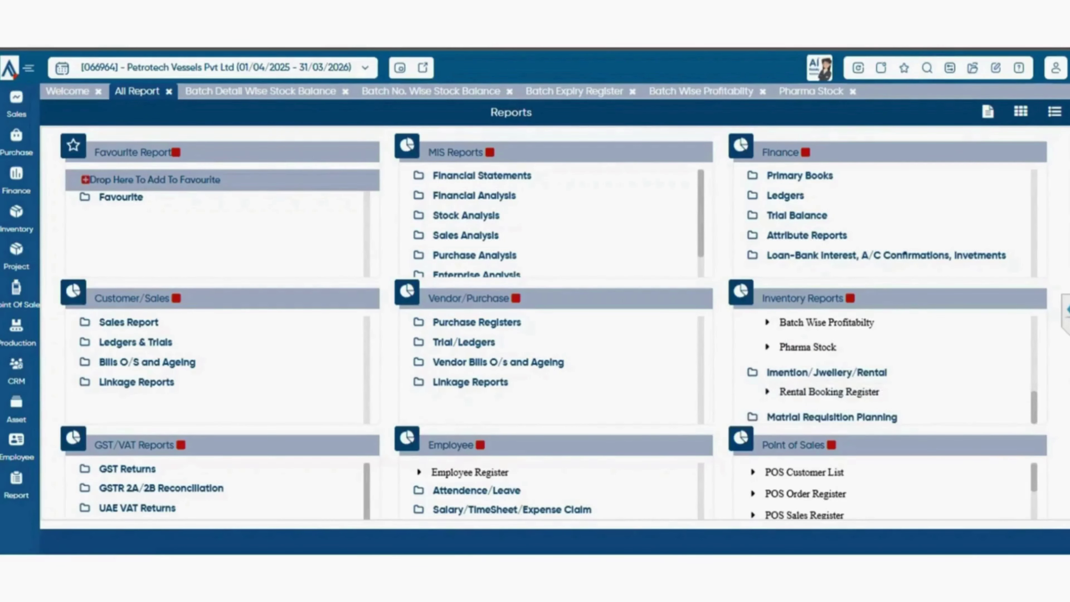
{"action": "scroll", "coordinate": [885, 373], "scroll_direction": "down", "scroll_amount": 4}
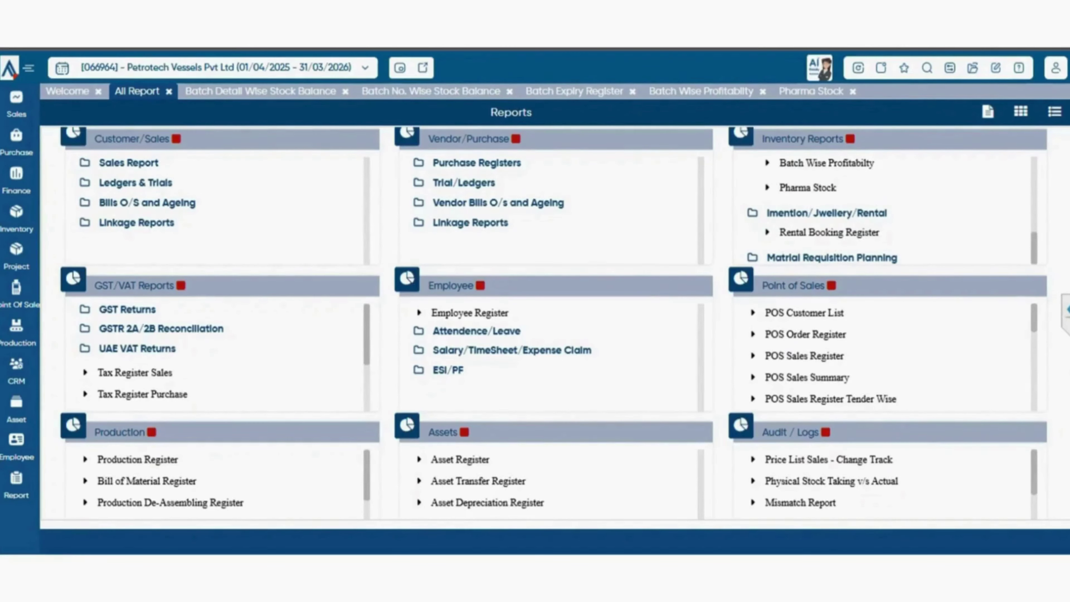
{"action": "scroll", "coordinate": [843, 236], "scroll_direction": "down", "scroll_amount": 3}
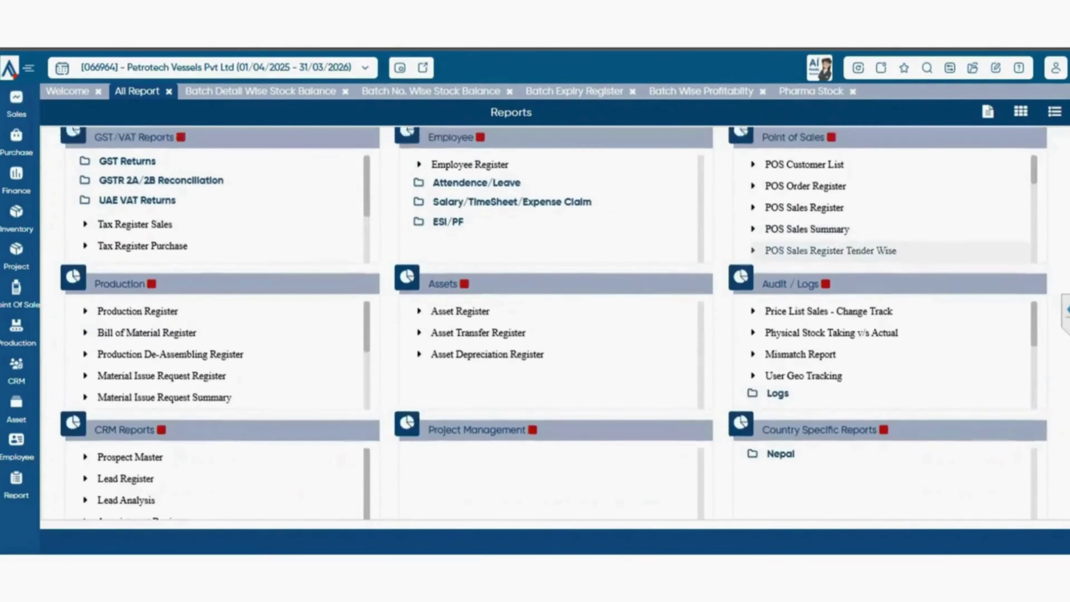
{"action": "scroll", "coordinate": [554, 323], "scroll_direction": "up", "scroll_amount": 3}
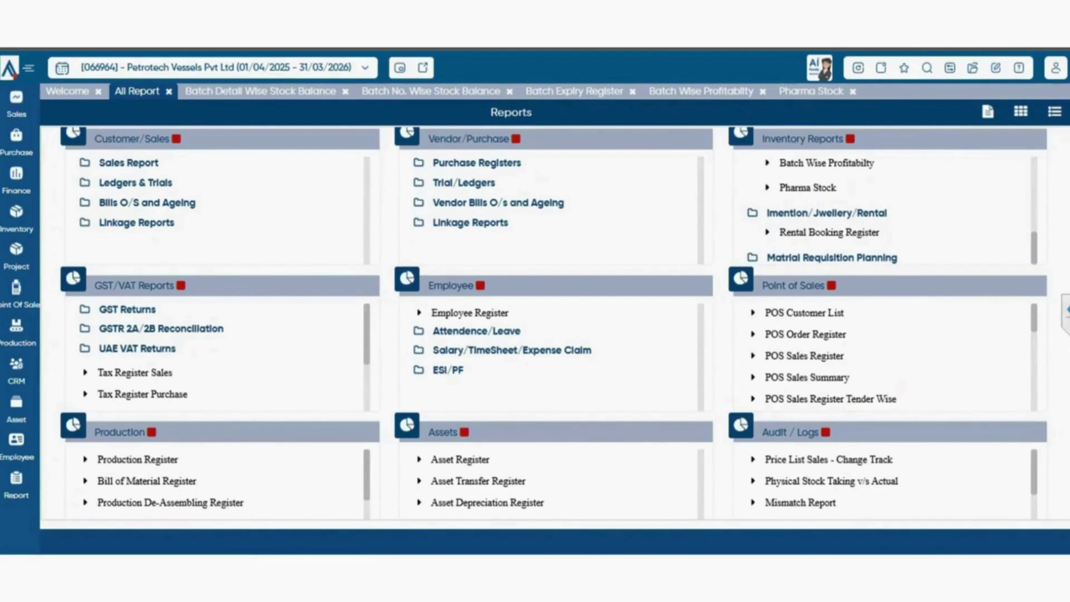
{"action": "double_click", "coordinate": [877, 257]}
{"action": "left_click", "coordinate": [877, 258]}
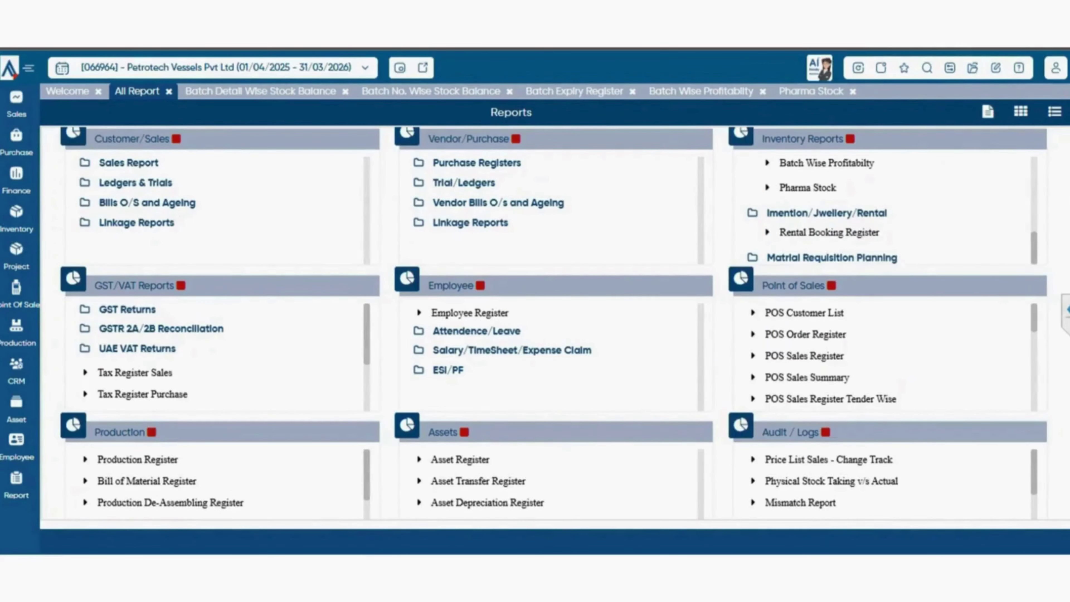